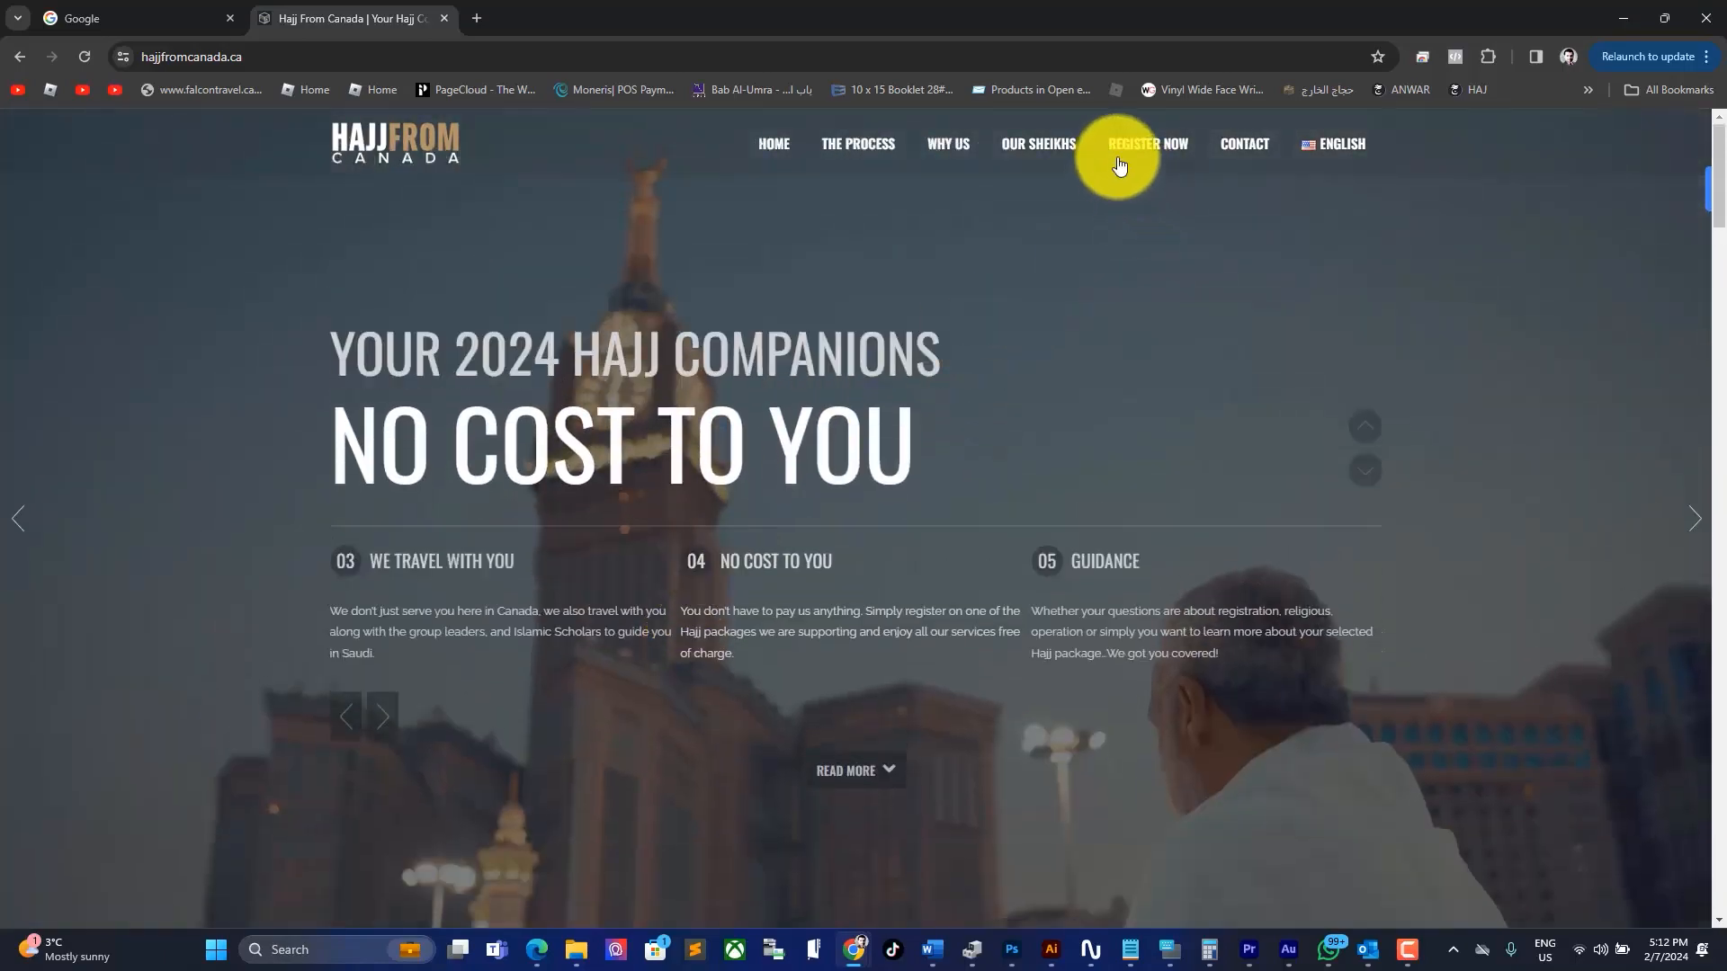
Step: Fill in the Main Applicant's full name and e-mail on the registration form and submit it
left_click(1147, 149)
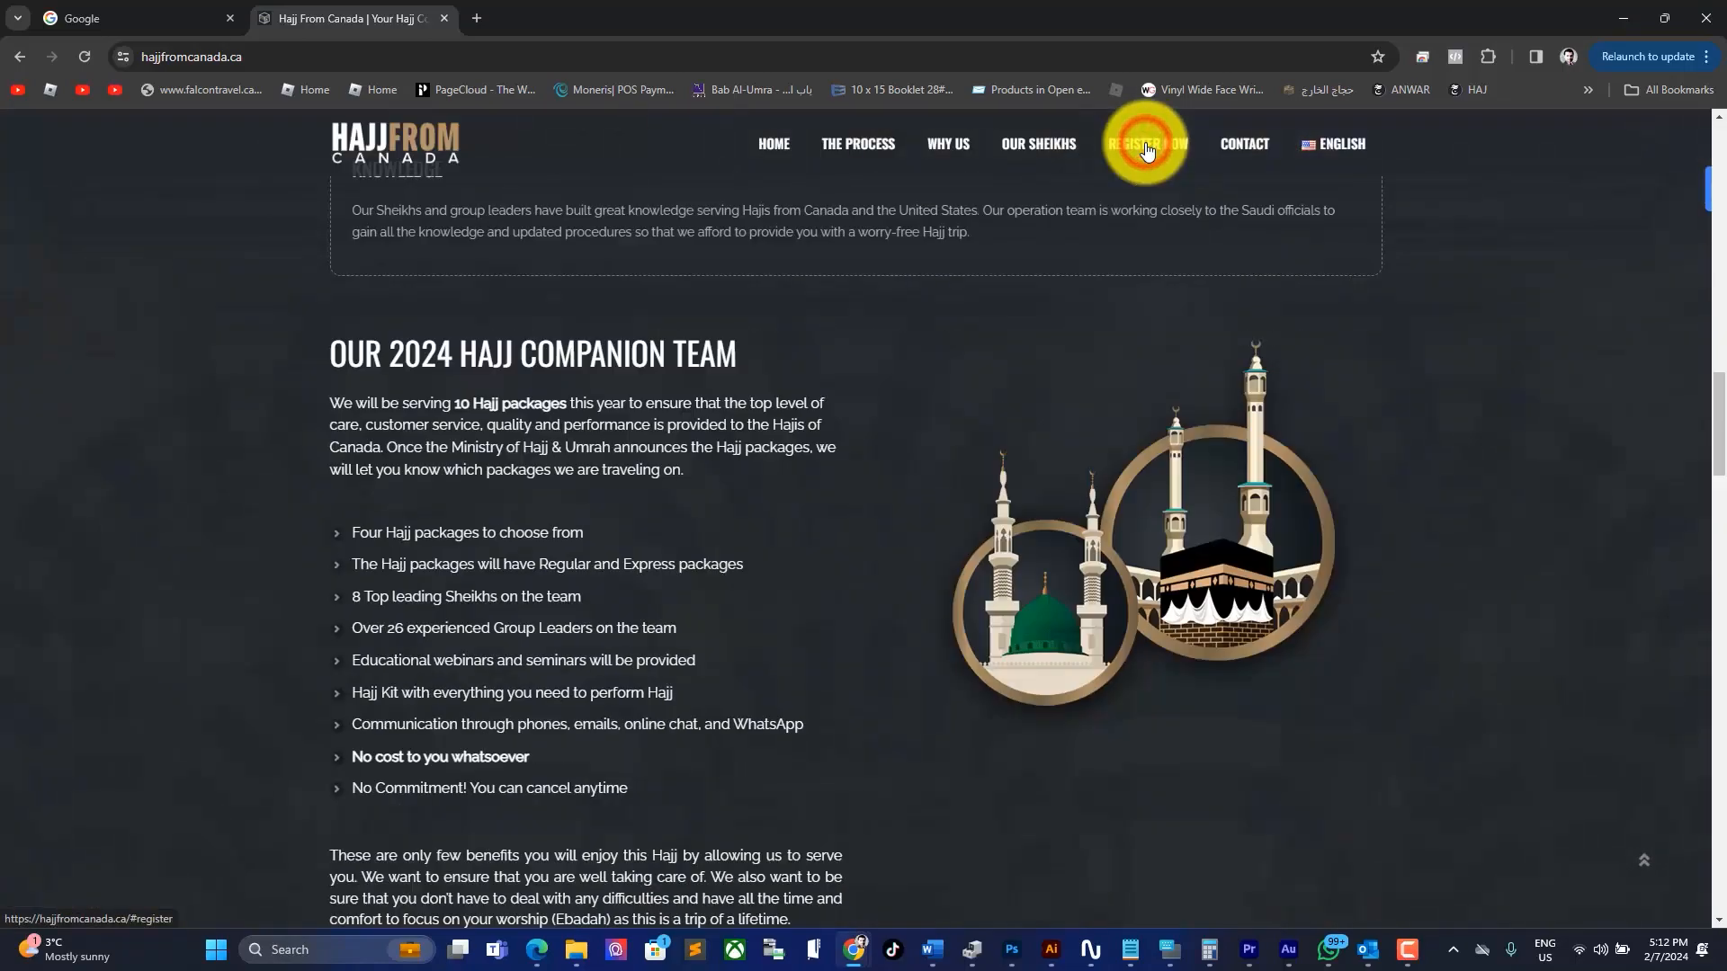
scroll(1249, 482, "down", 4)
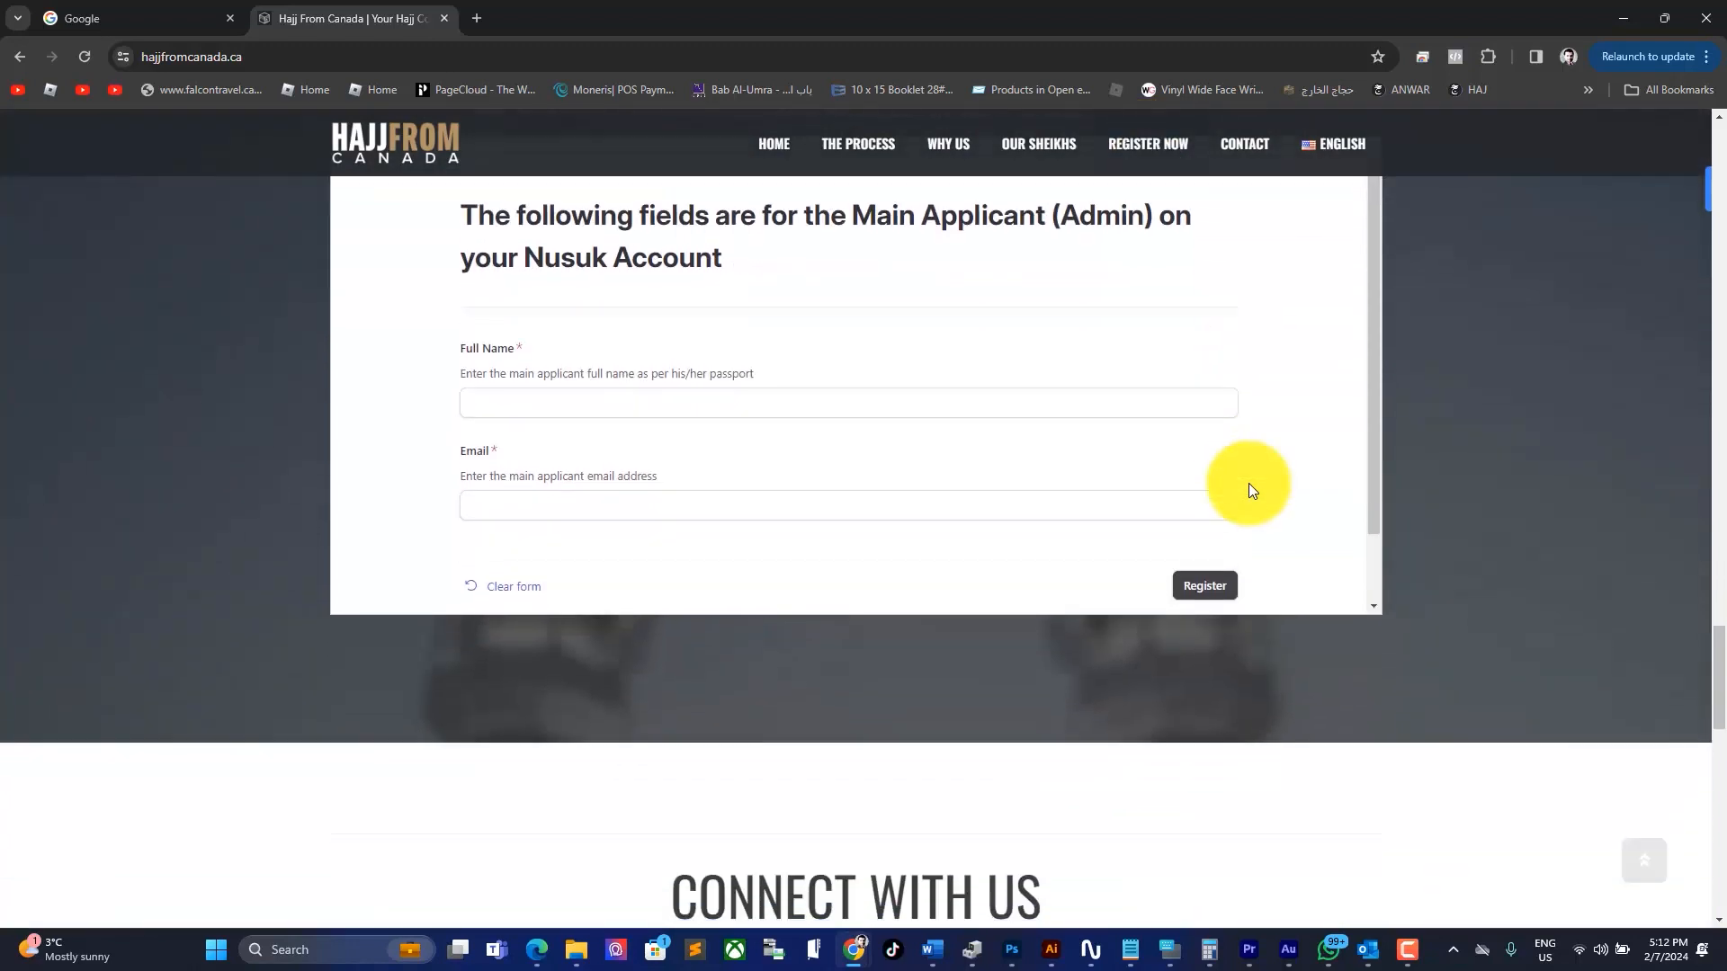
scroll(897, 328, "up", 1)
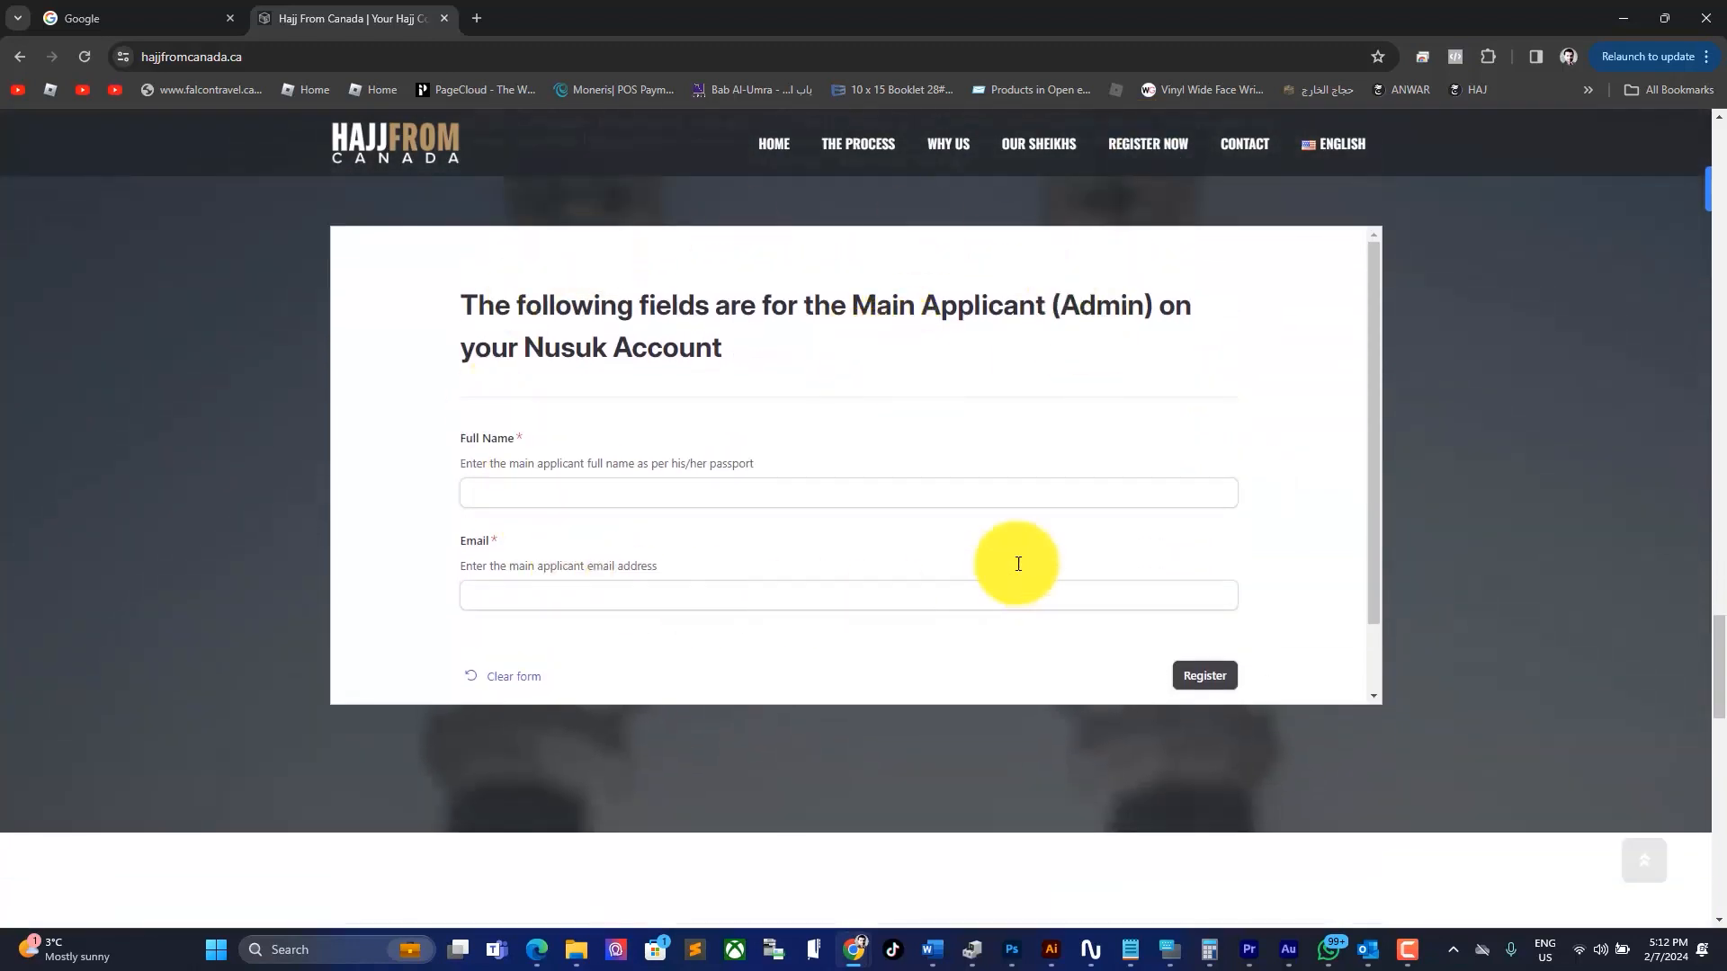
left_click(490, 491)
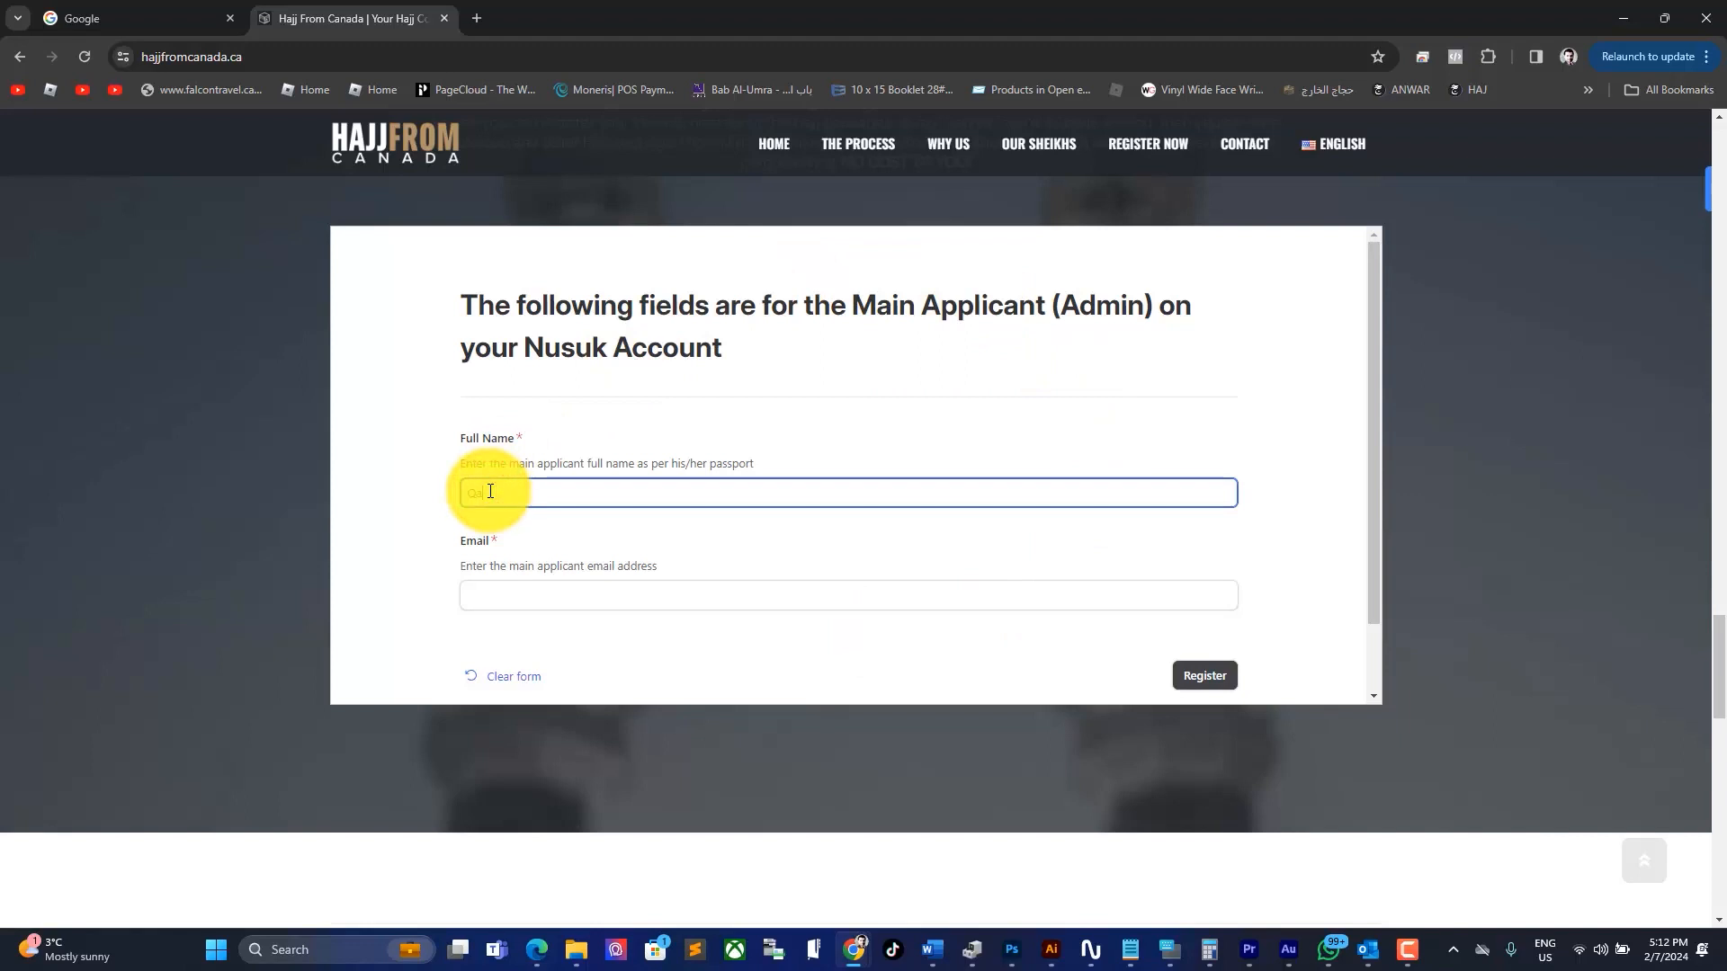
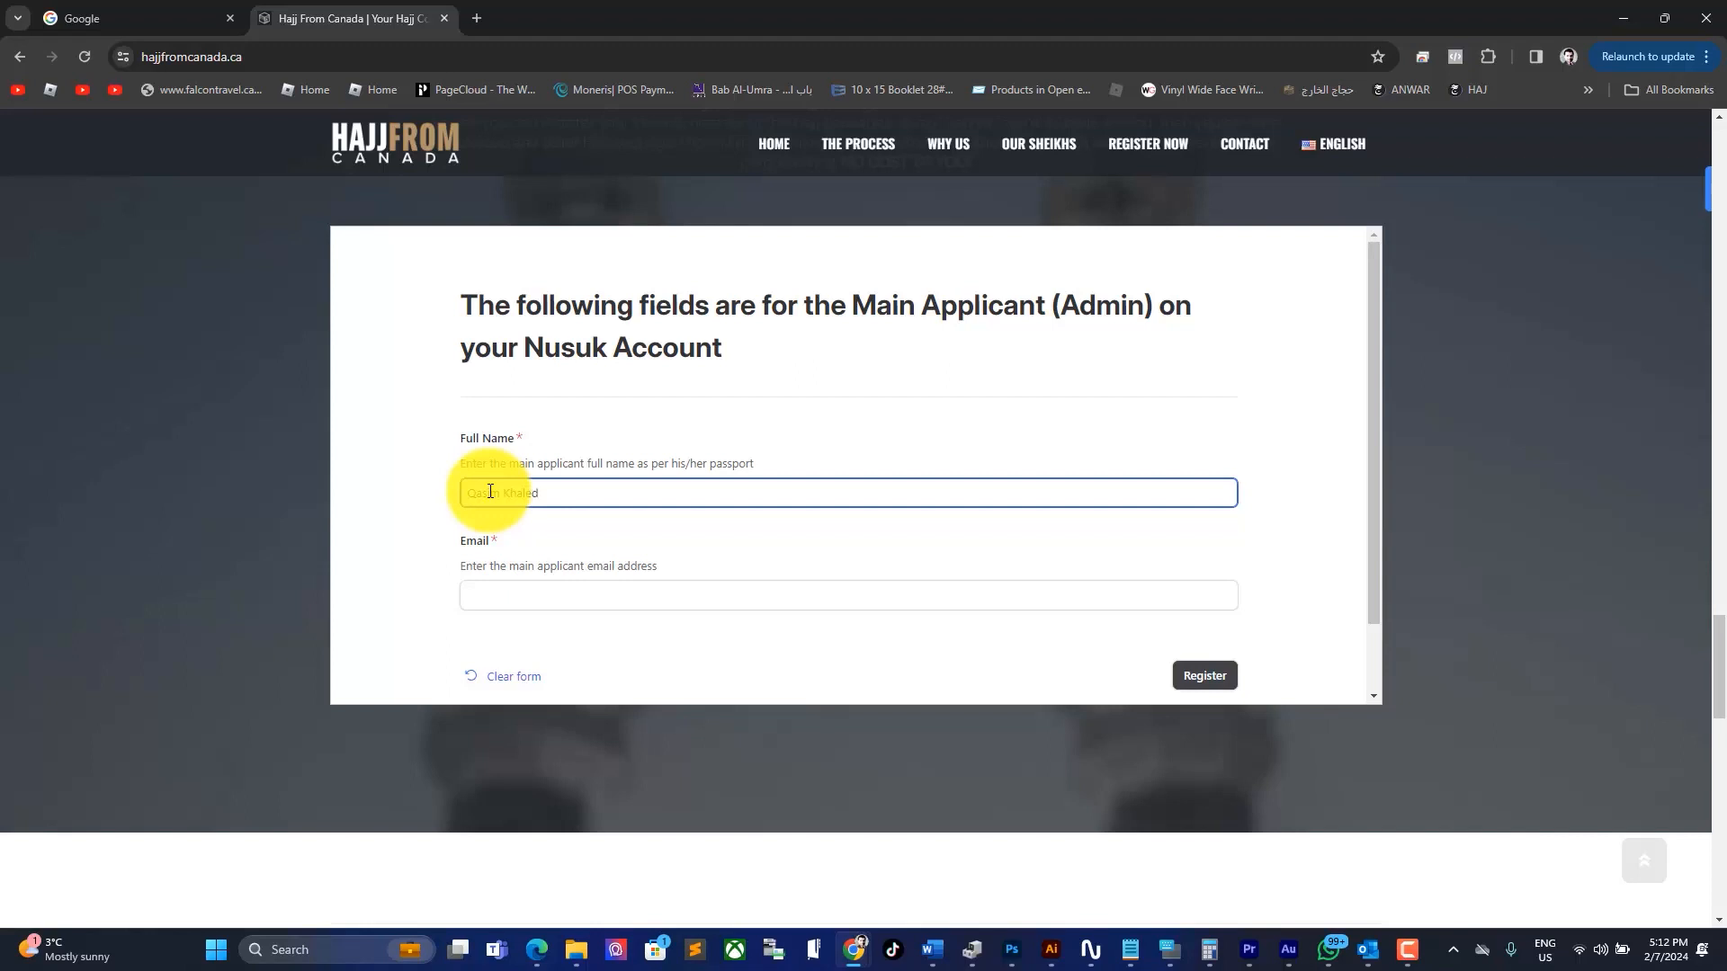
left_click(526, 594)
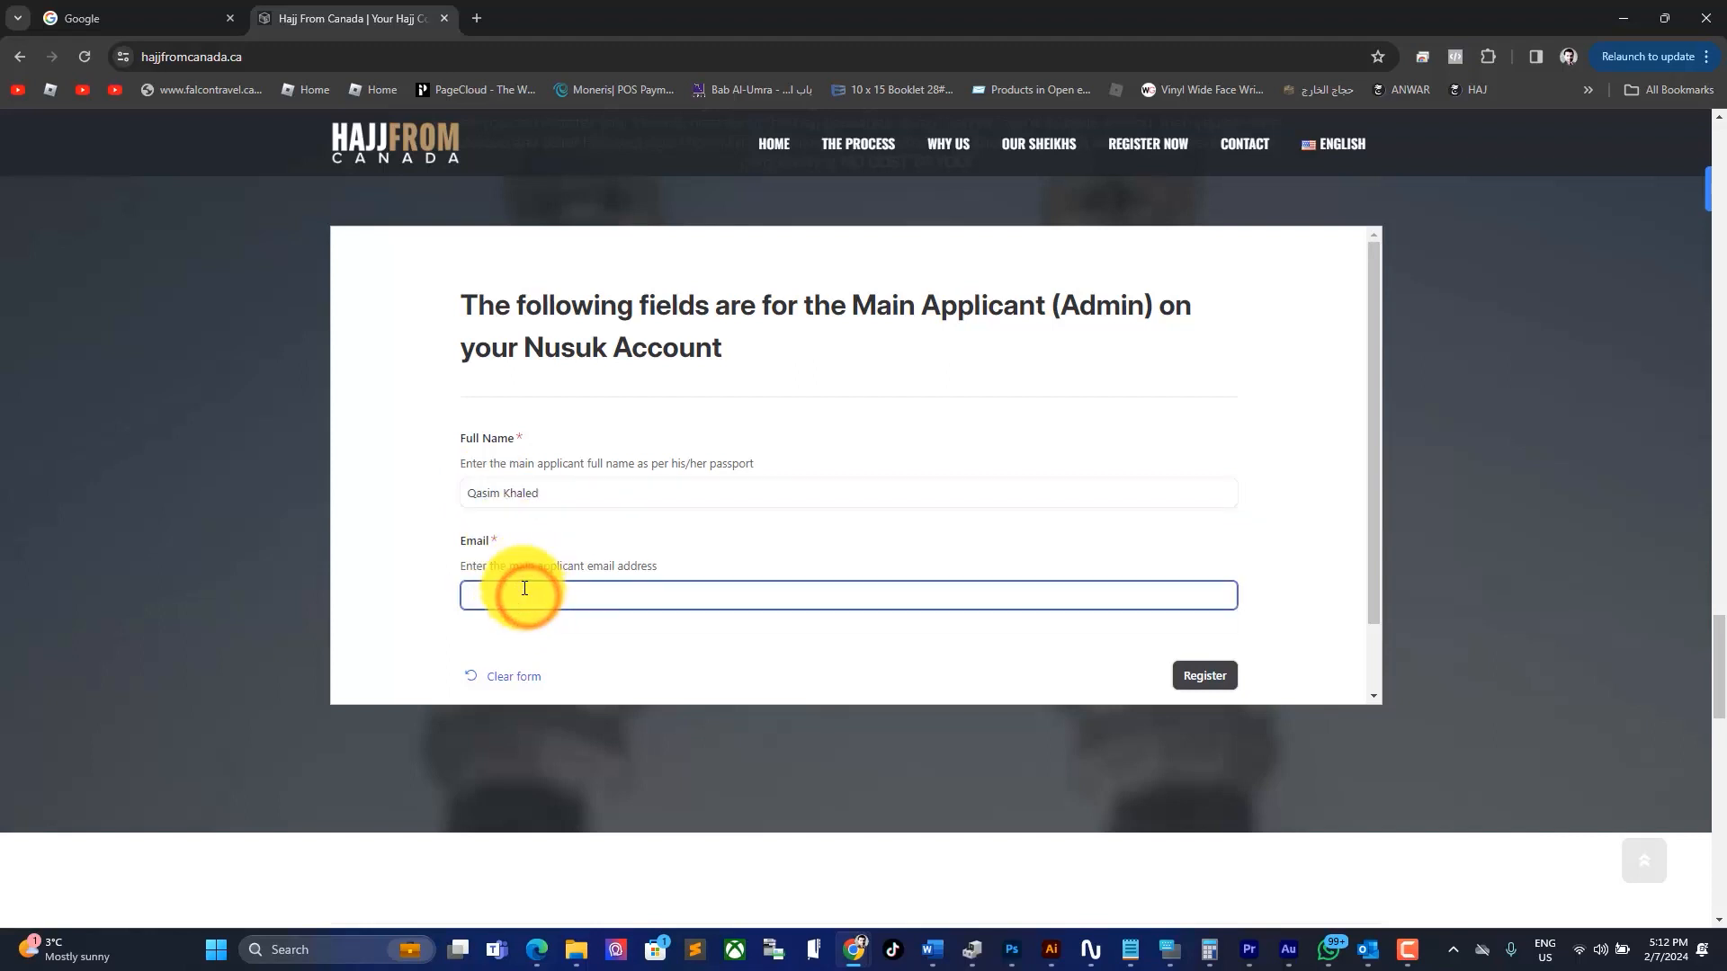
left_click(1268, 659)
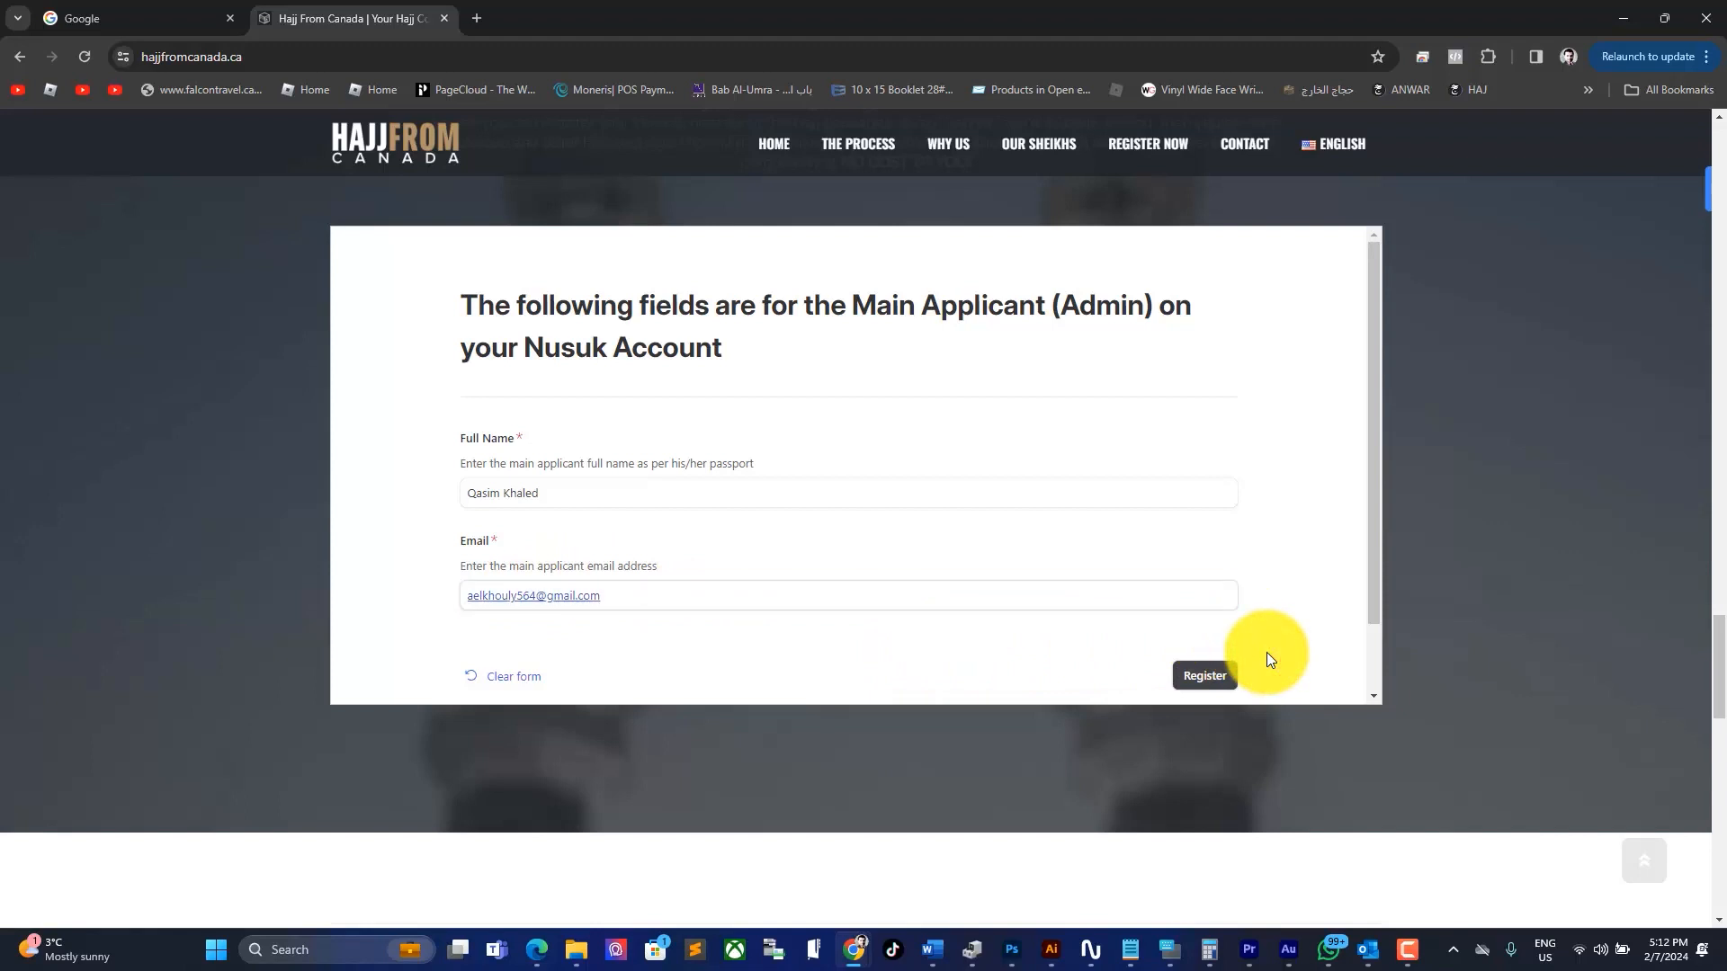
scroll(1267, 659, "down", 1)
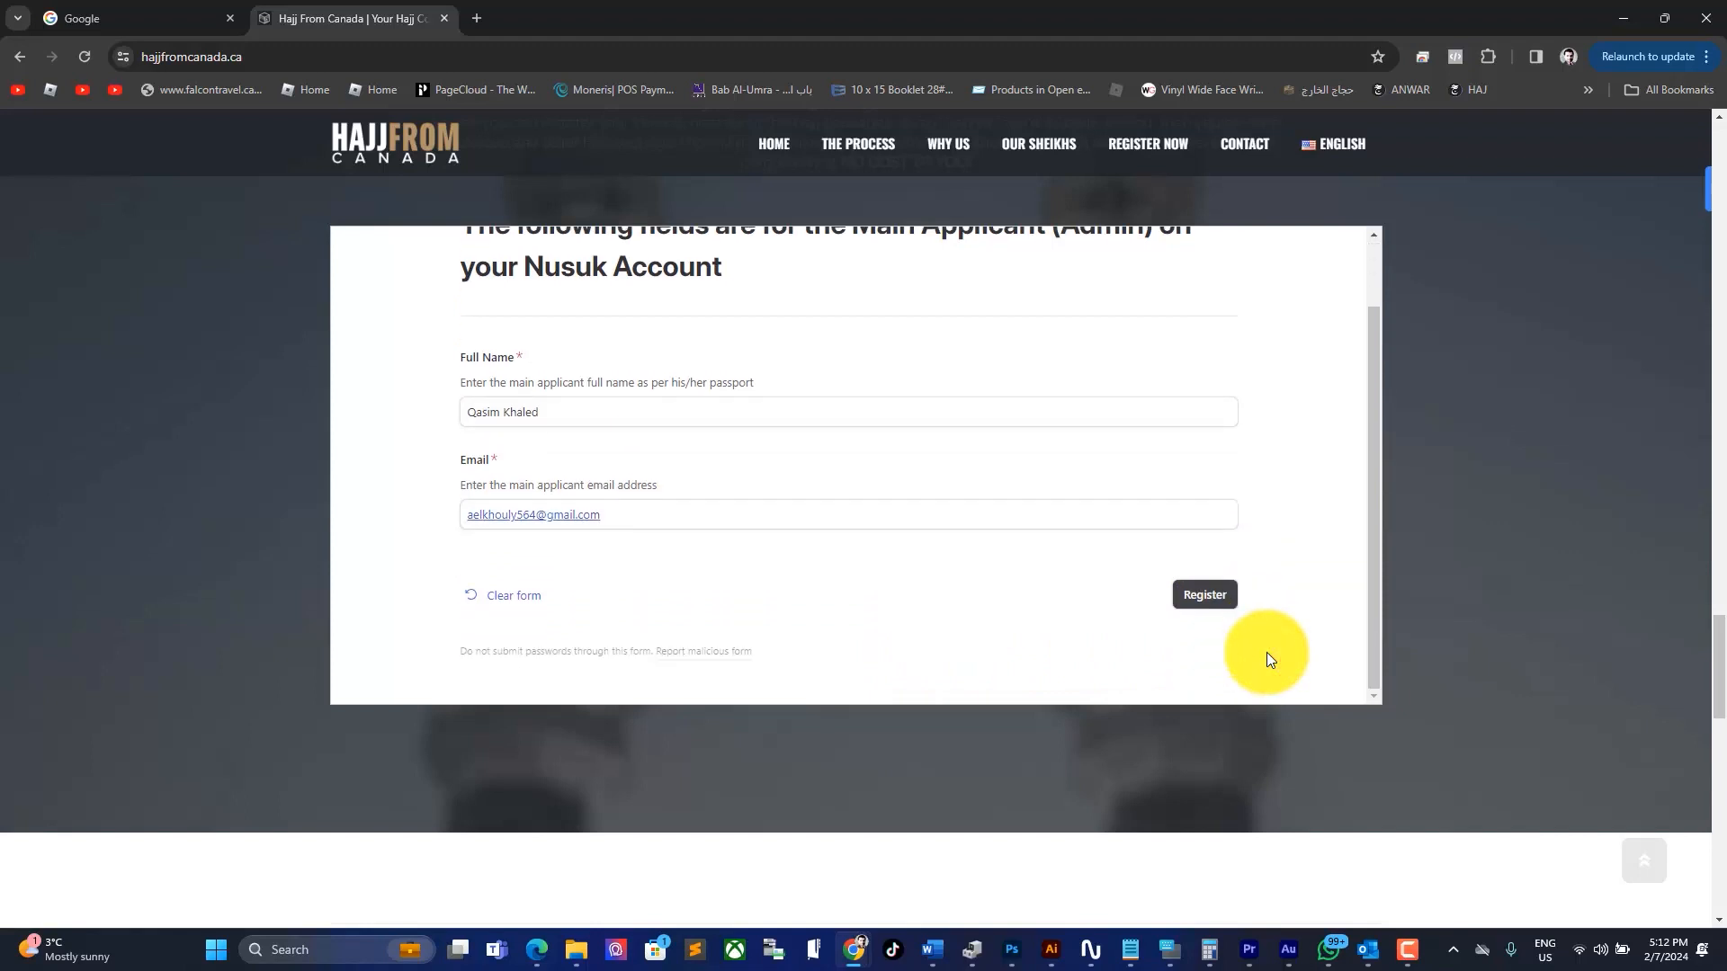
left_click(1205, 594)
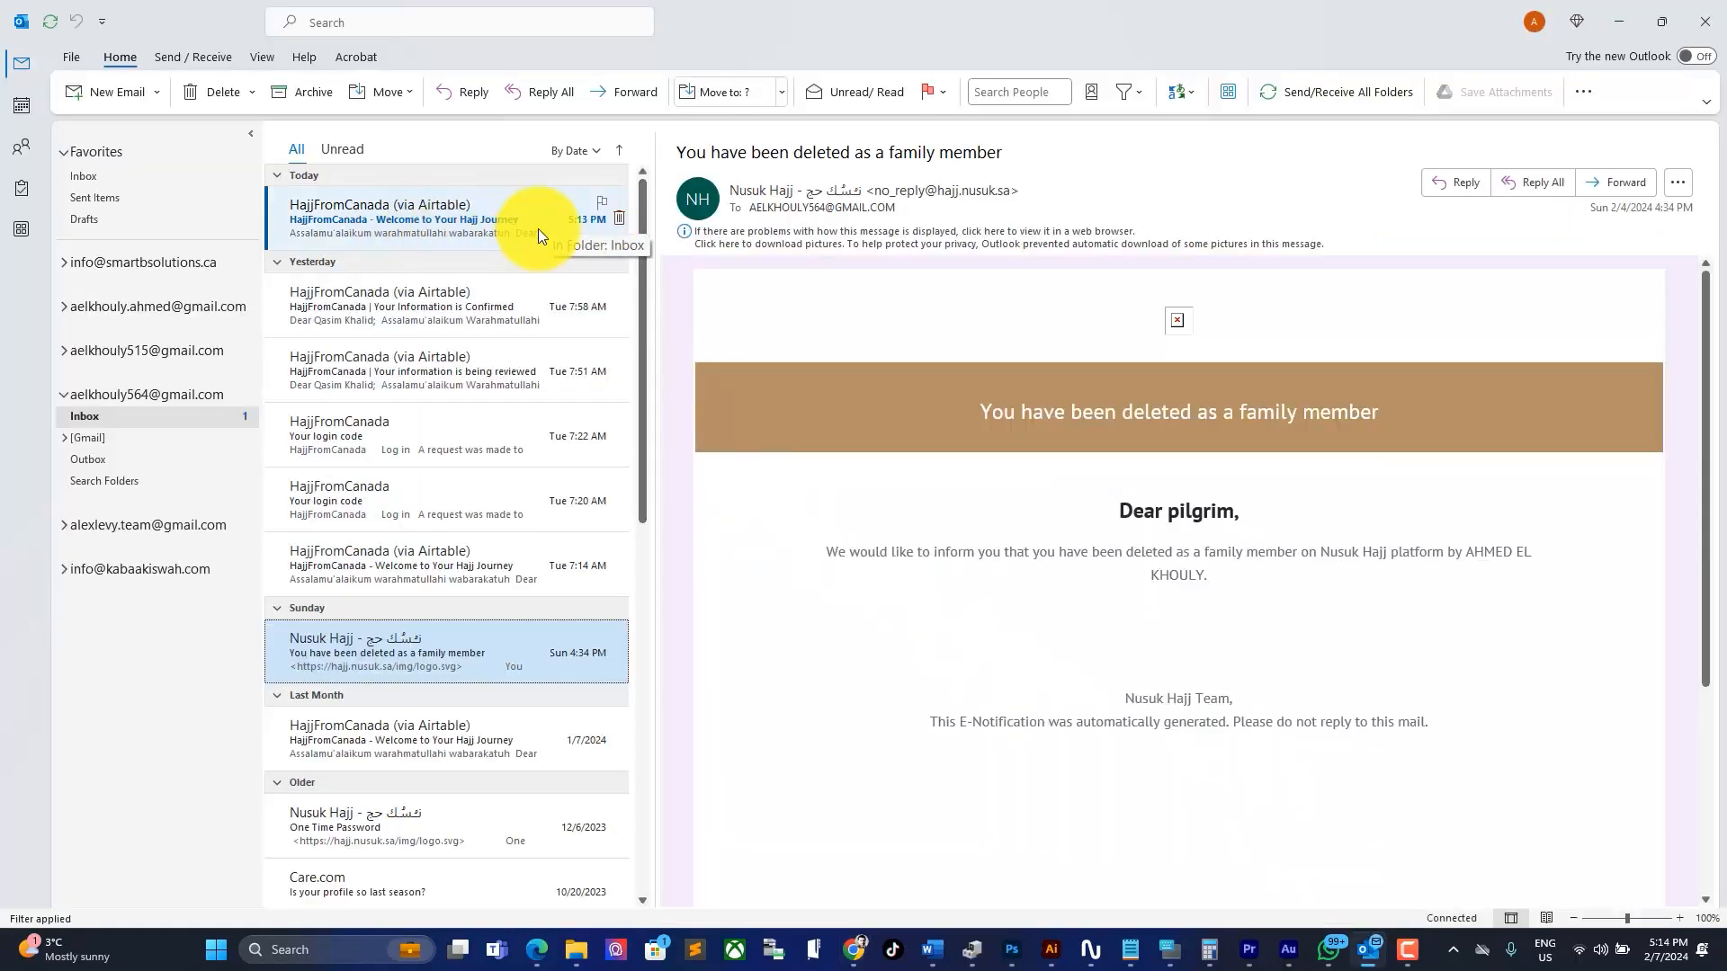
Step: Open the 'Welcome to Your Hajj Journey' email and highlight its subject, Step 1 heading and 'browser favourites'
left_click(538, 228)
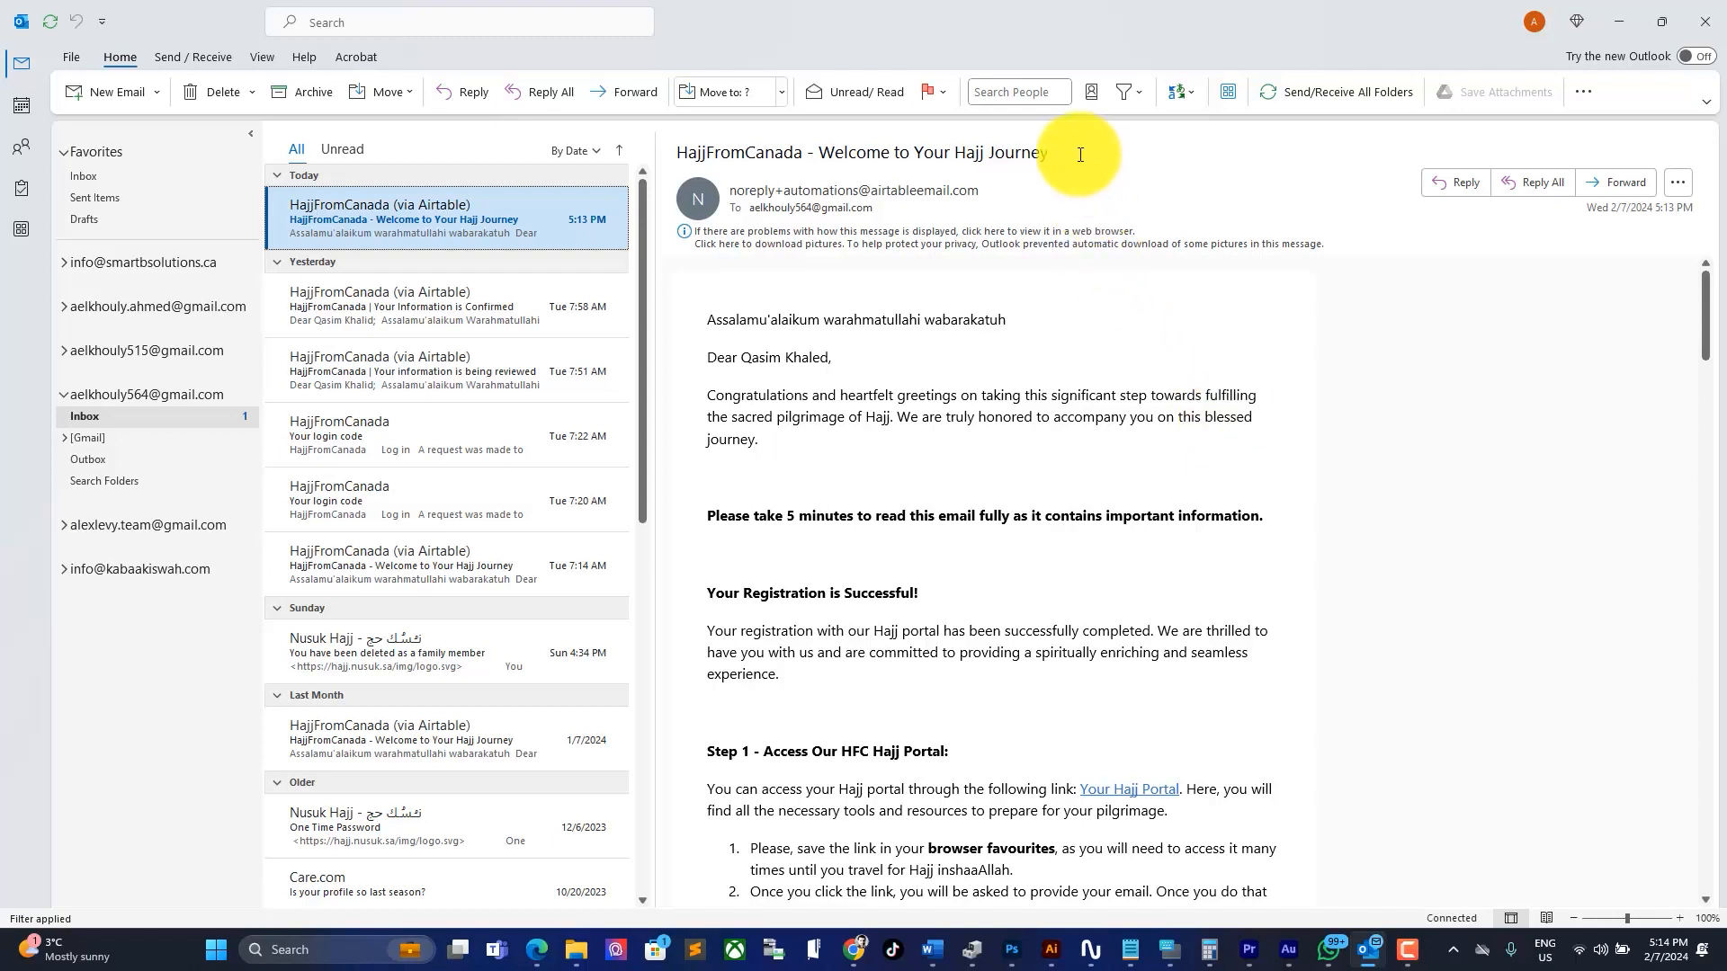
left_click_drag(1069, 154, 644, 153)
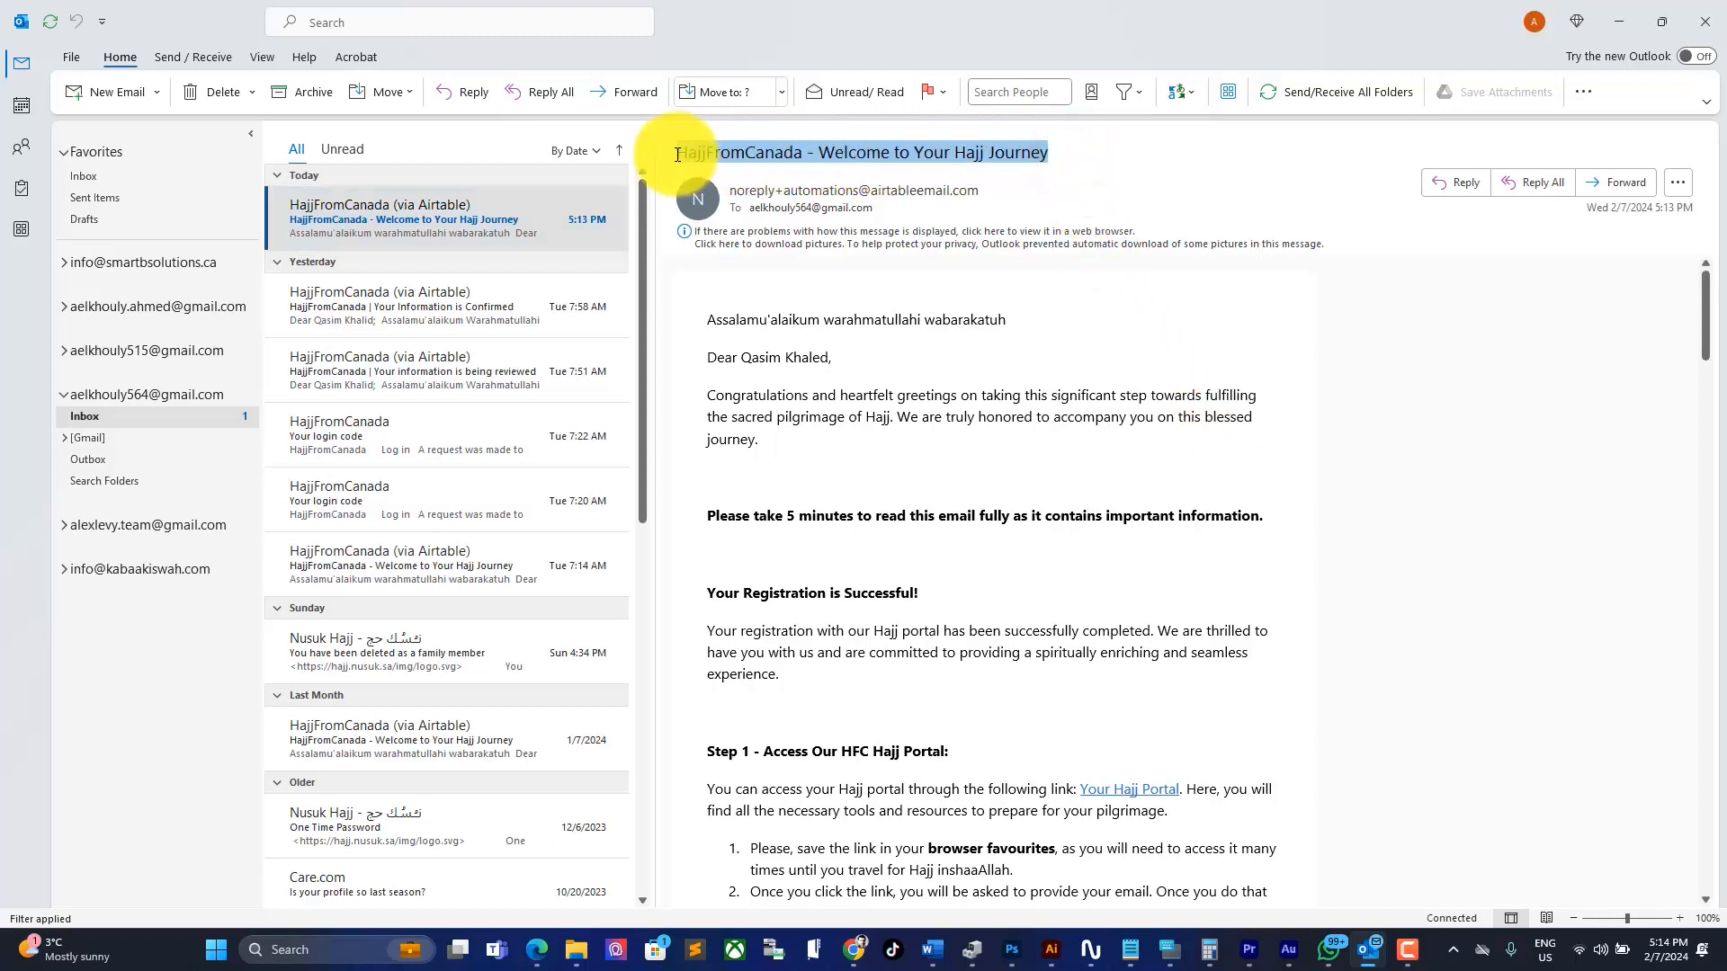
left_click(1086, 353)
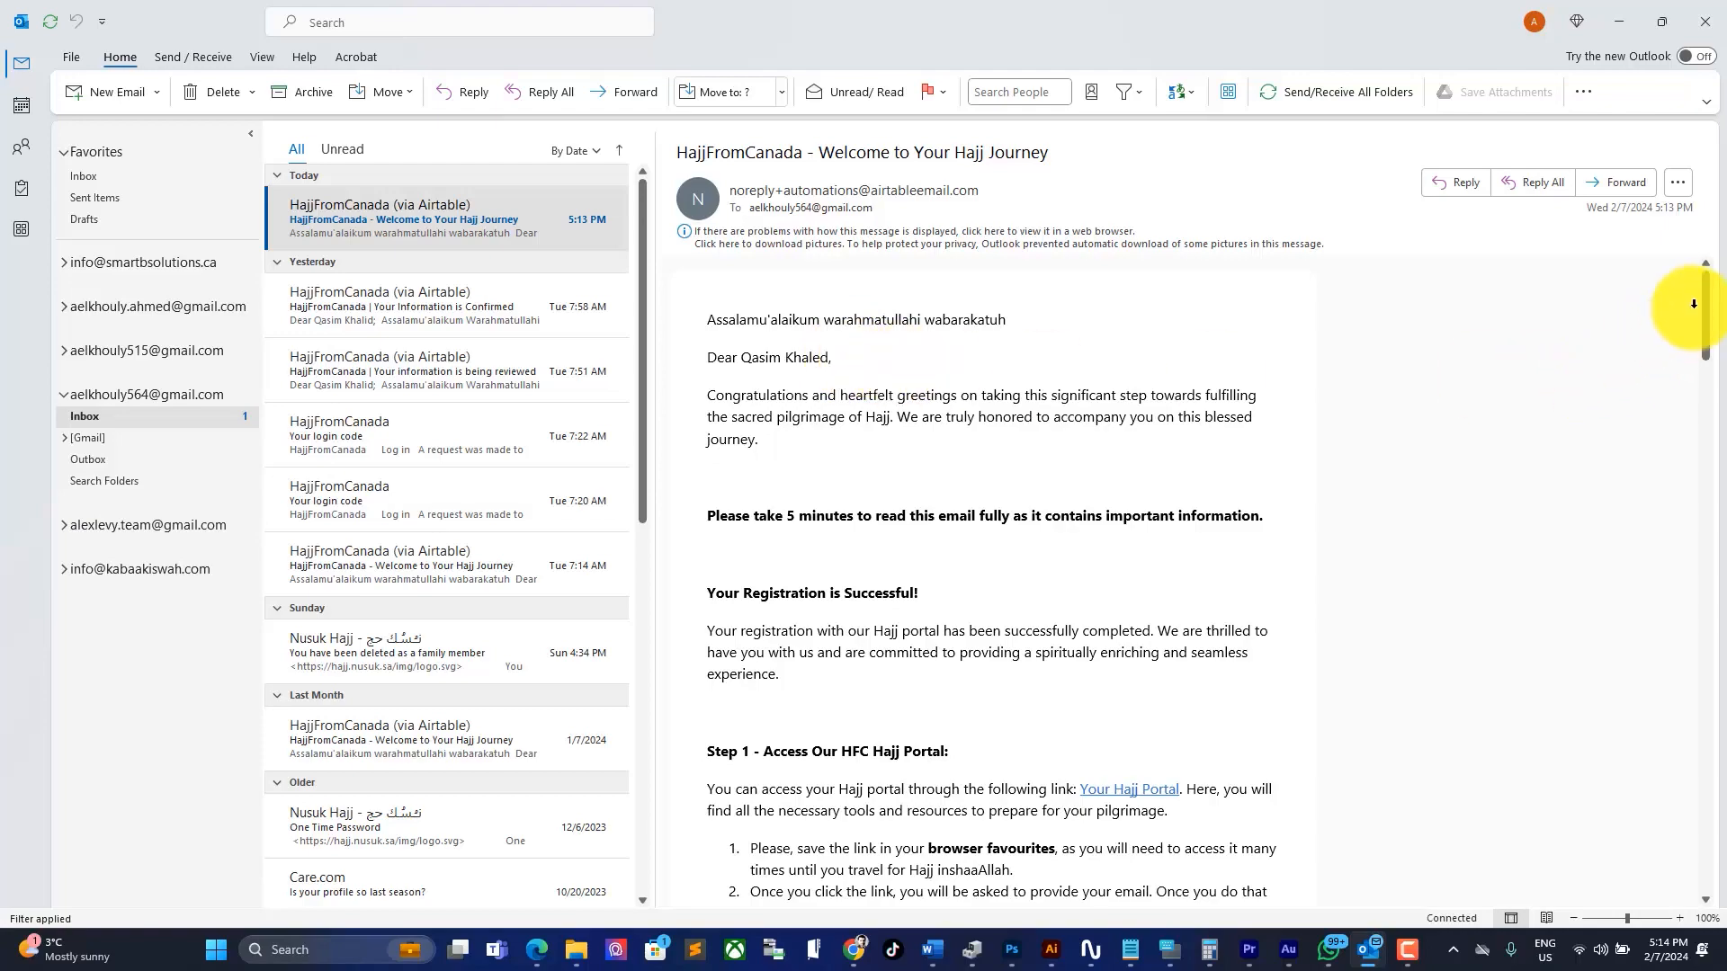
mouse_move(1702, 301)
left_mouse_down()
mouse_move(1712, 818)
mouse_move(1711, 301)
left_mouse_up()
scroll(999, 595, "down", 5)
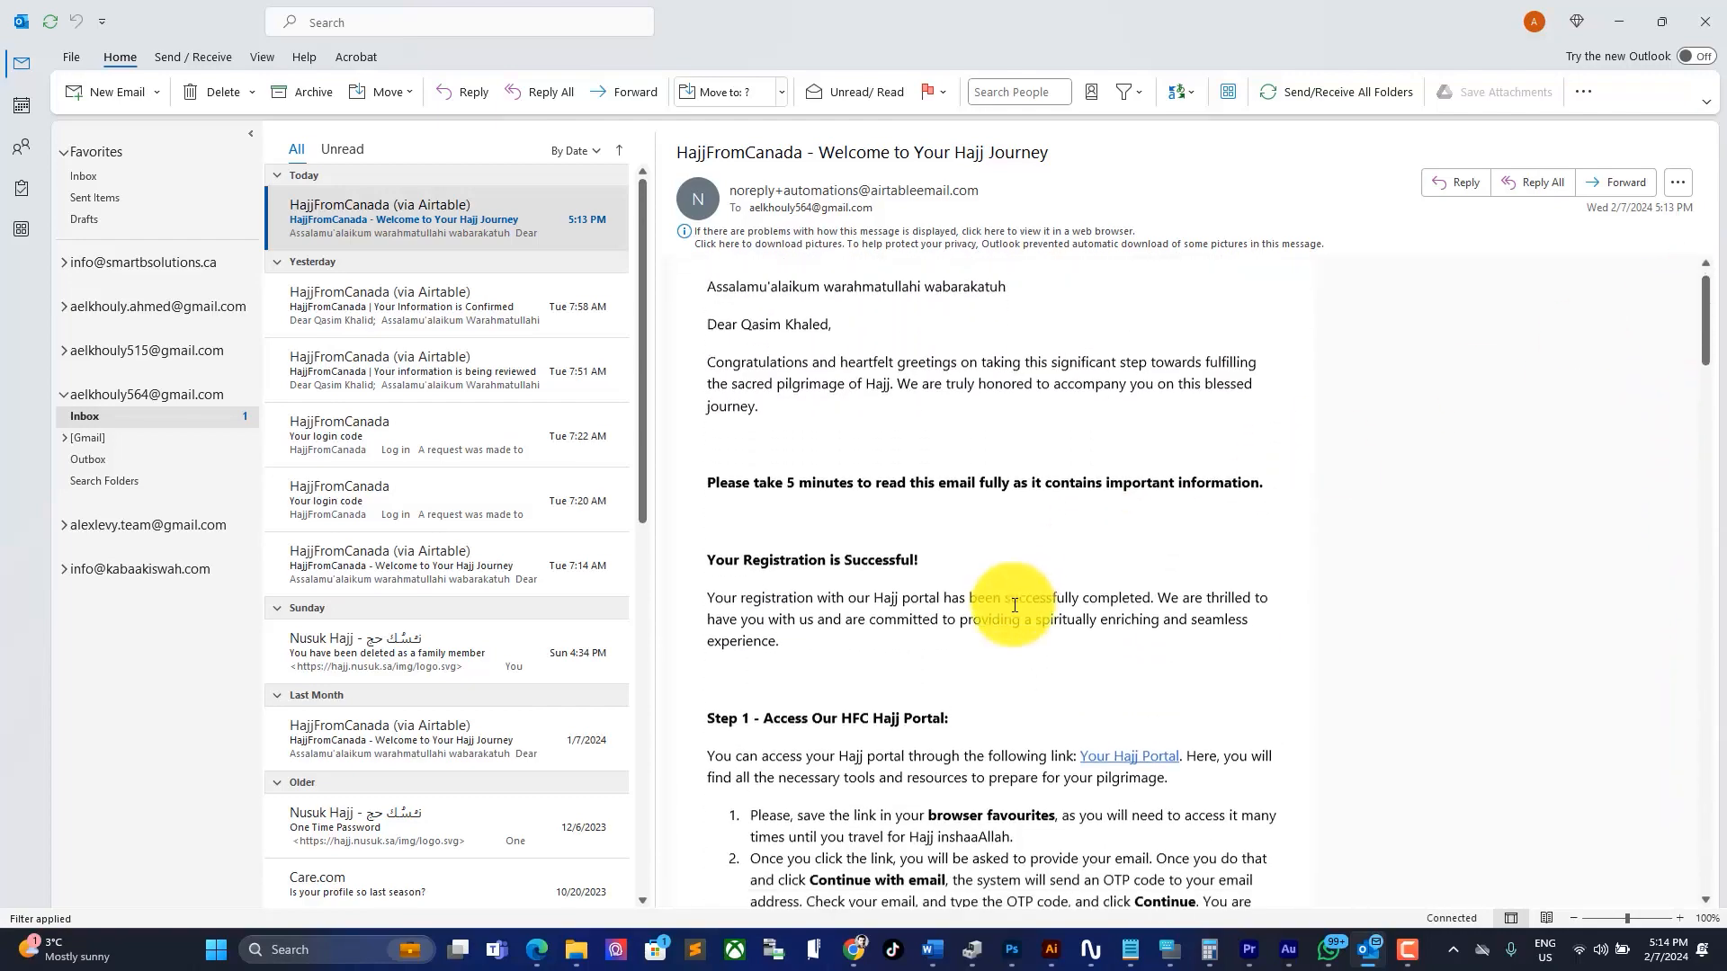
scroll(987, 594, "down", 1)
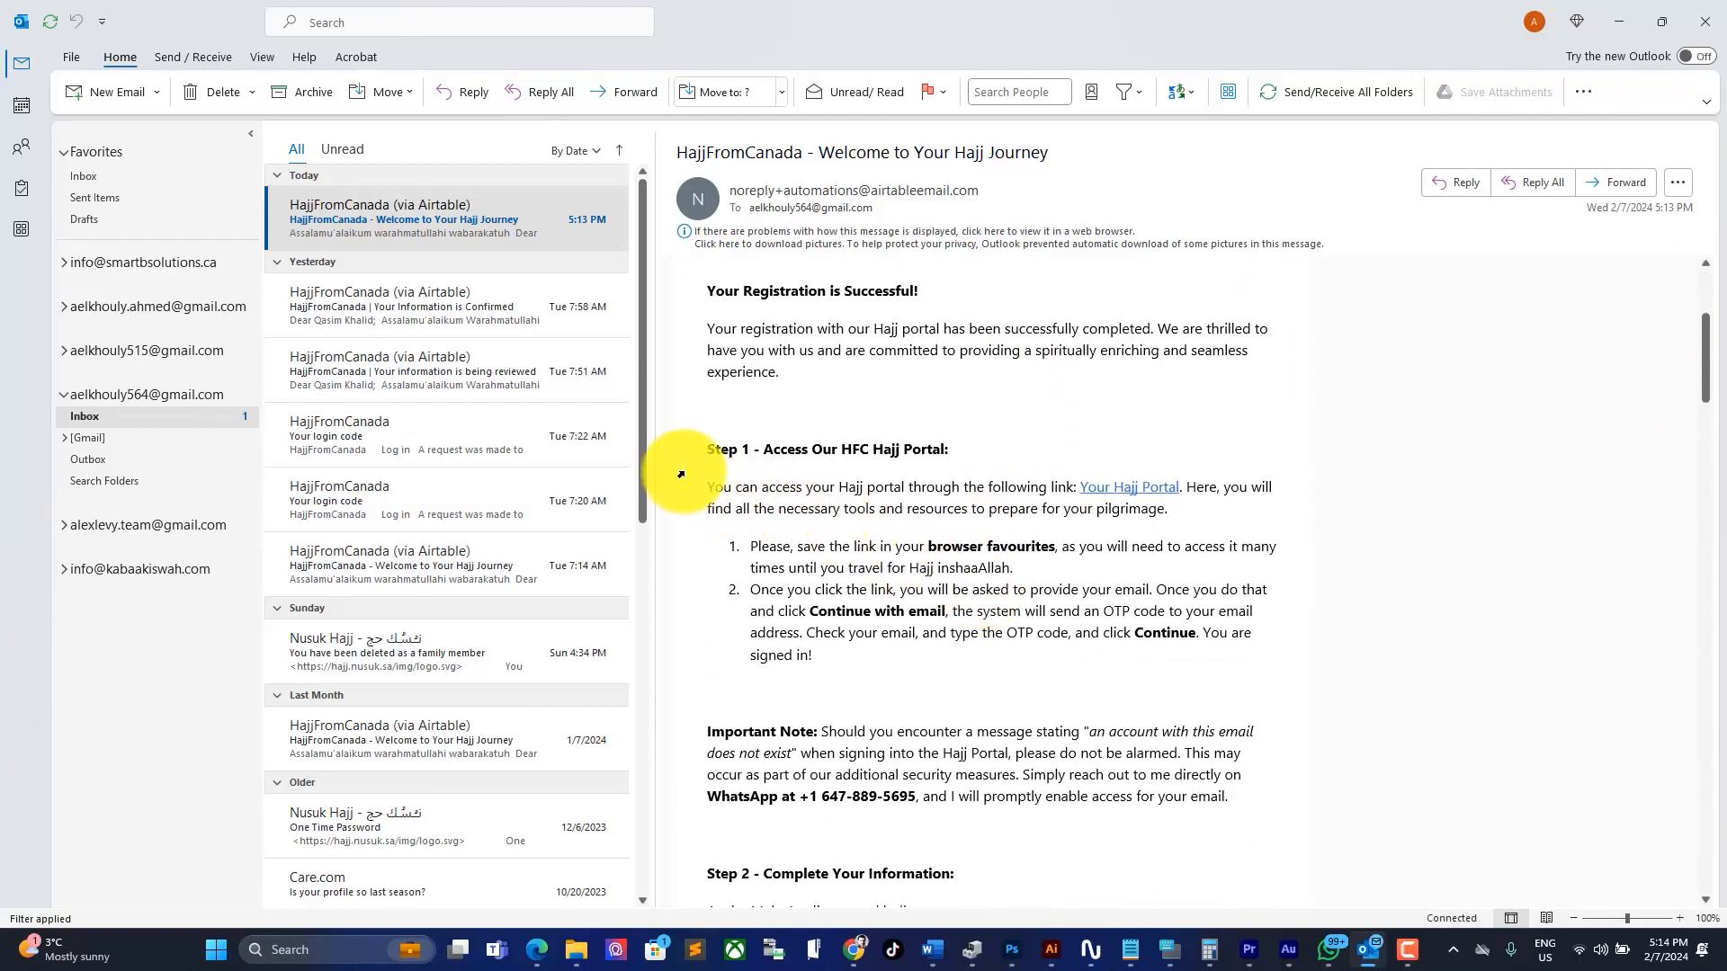
left_click_drag(709, 449, 1046, 445)
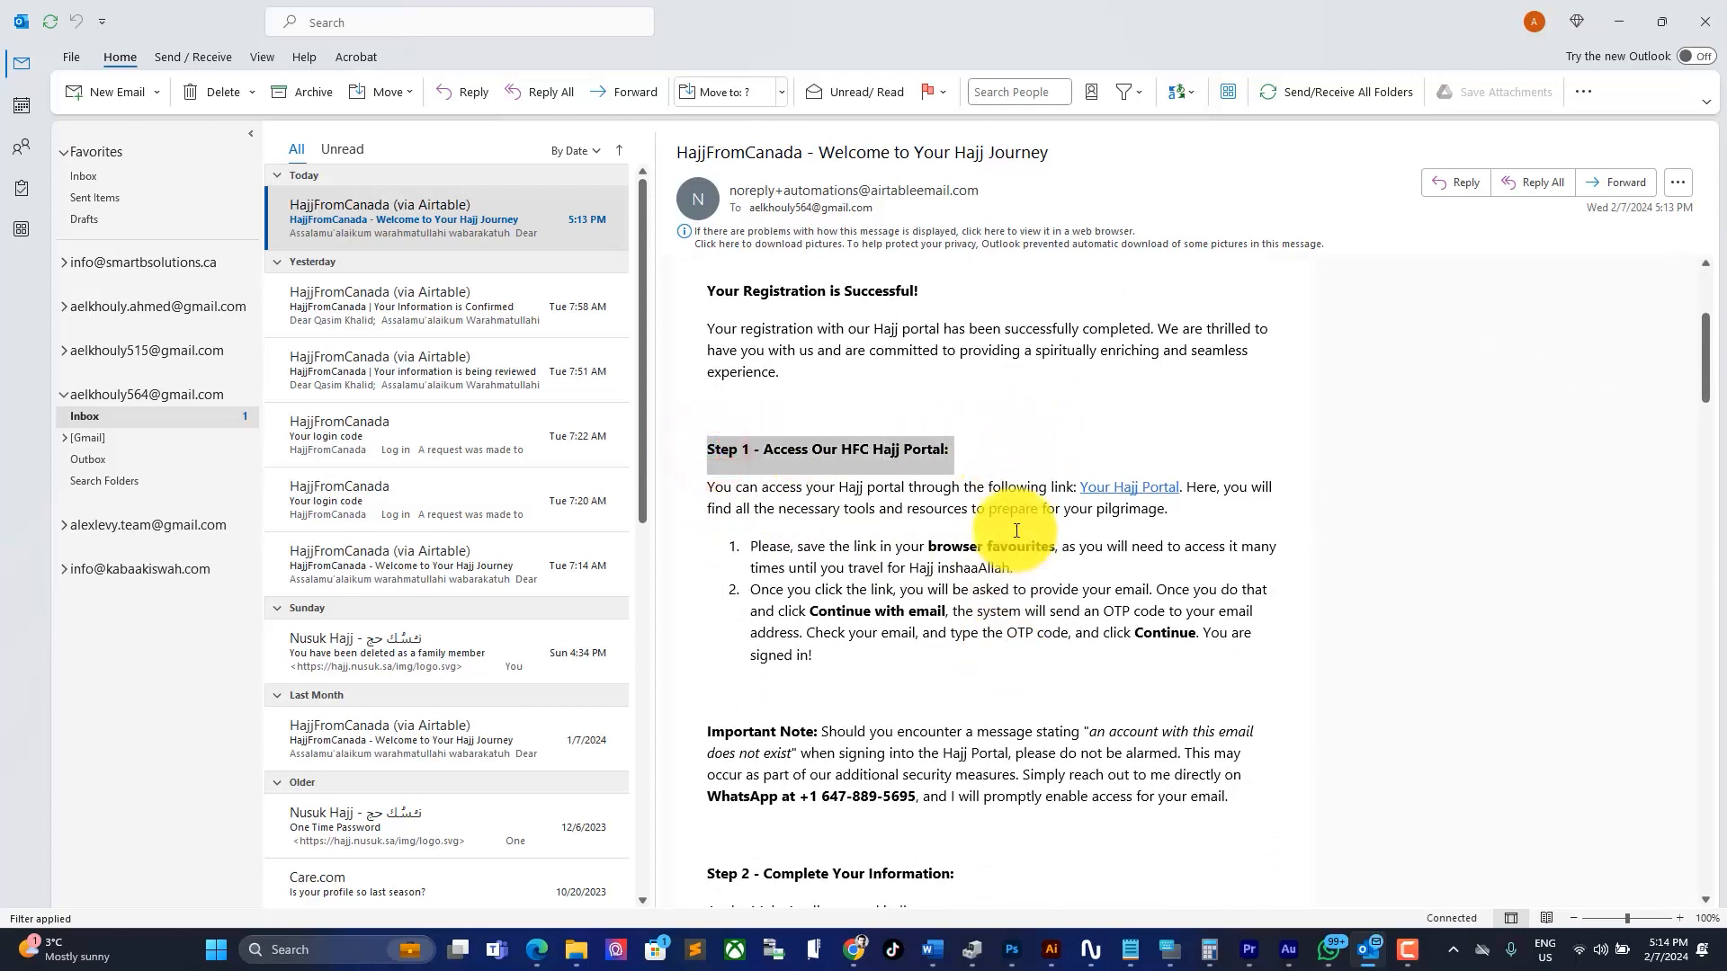
left_click_drag(928, 546, 1058, 549)
Step: Highlight the Step 2 General Information requirement and the Step 3 companions heading
scroll(850, 684, "down", 3)
scroll(855, 677, "down", 3)
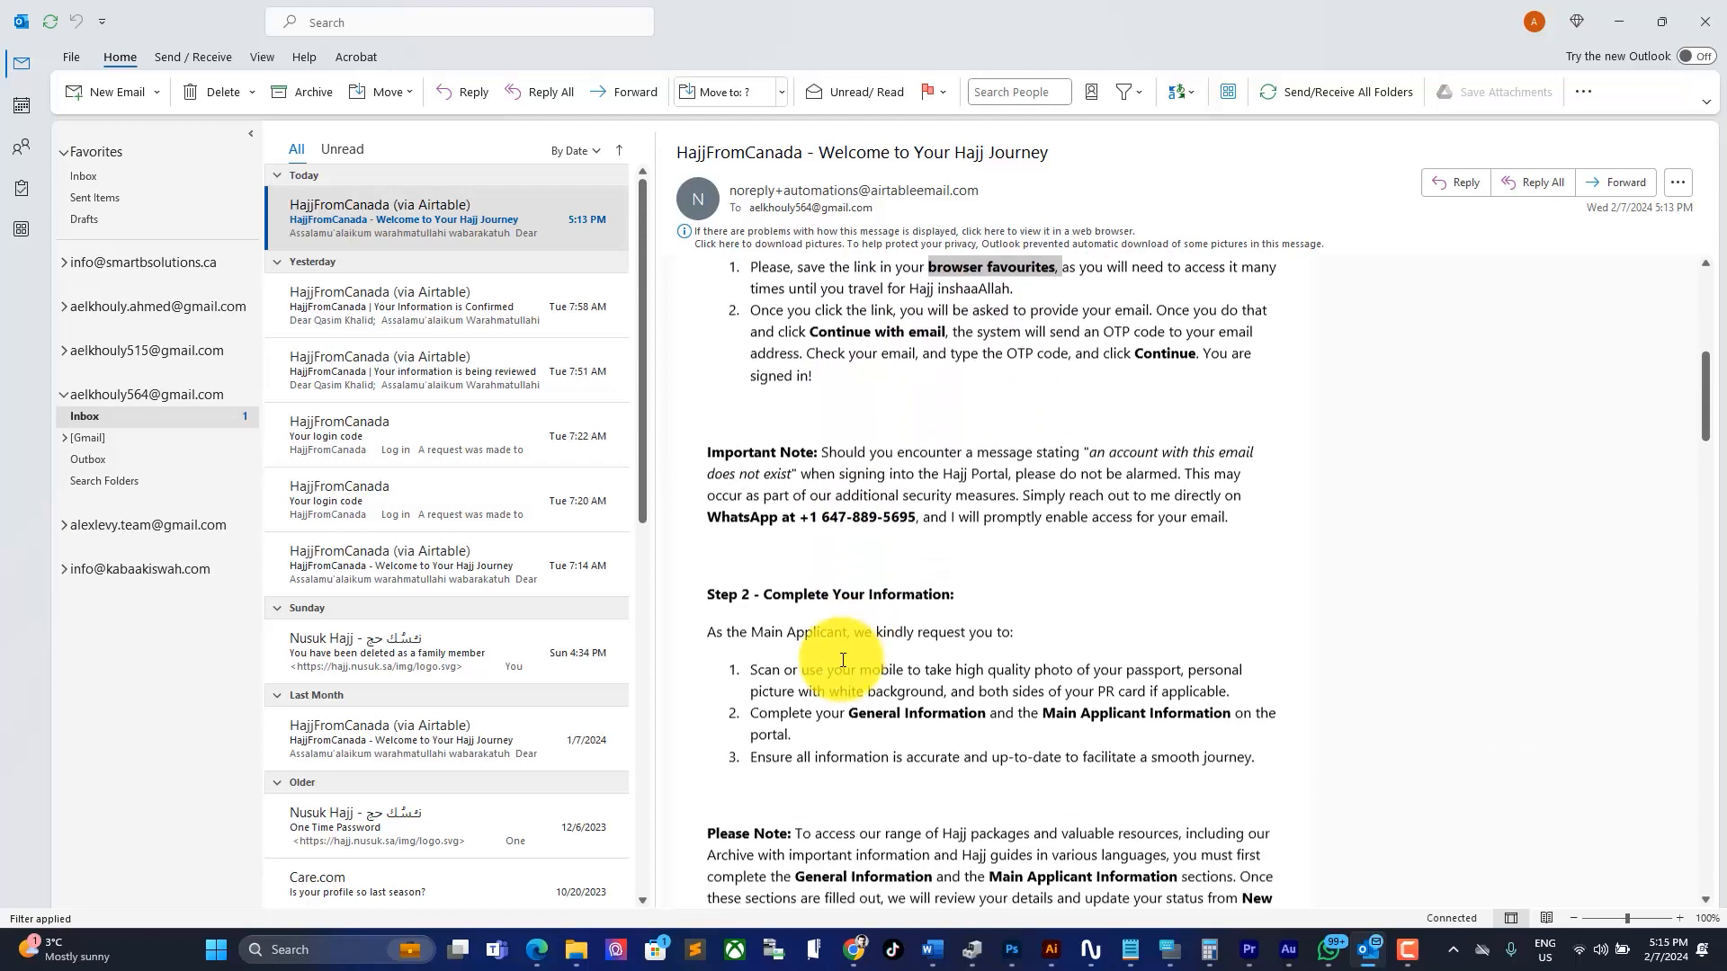
left_click_drag(705, 572, 955, 573)
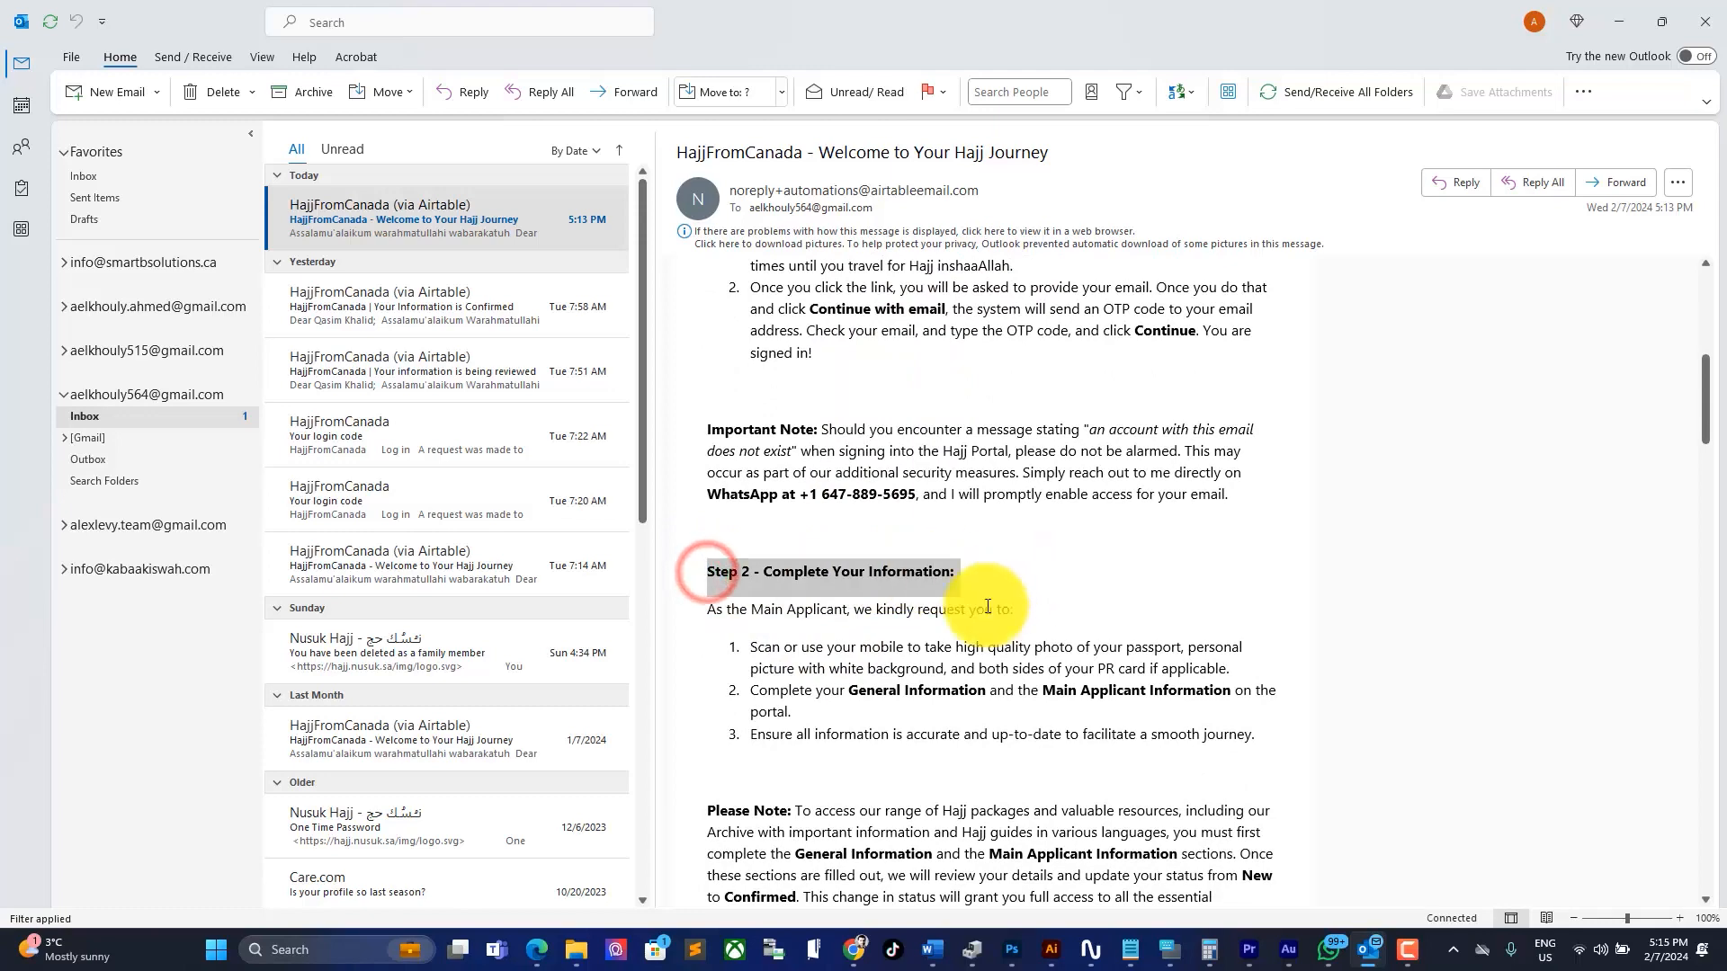
left_click_drag(816, 691, 1232, 691)
scroll(868, 727, "down", 4)
scroll(865, 724, "down", 1)
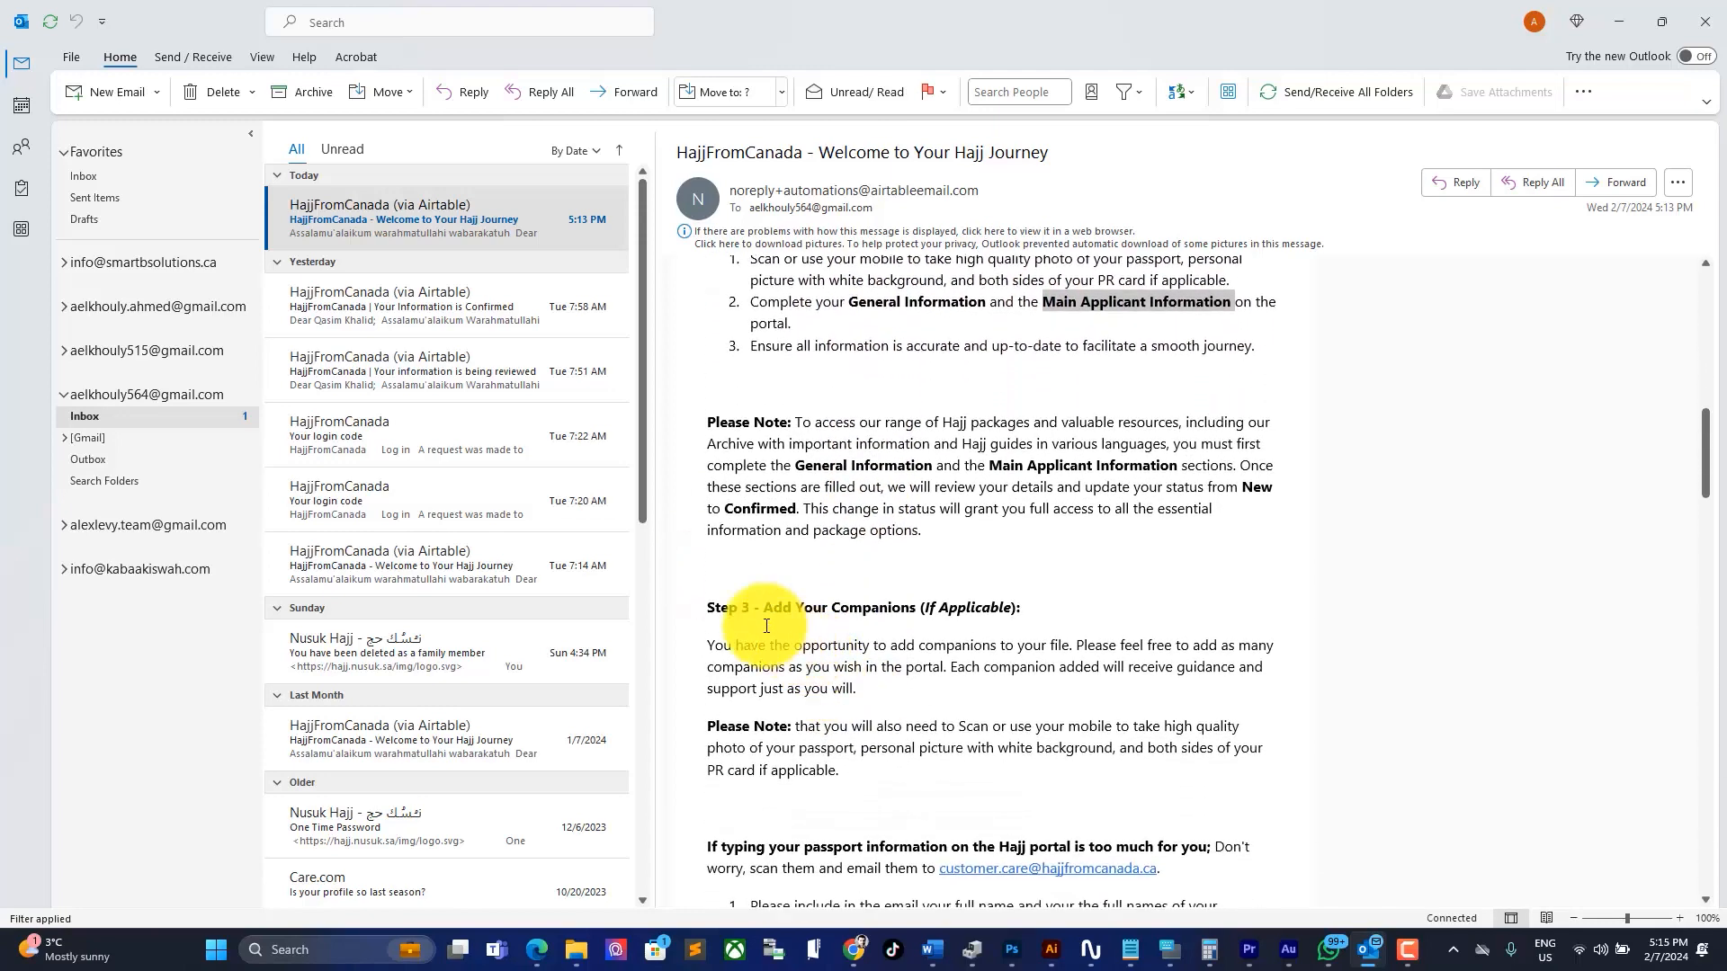
left_click(705, 608)
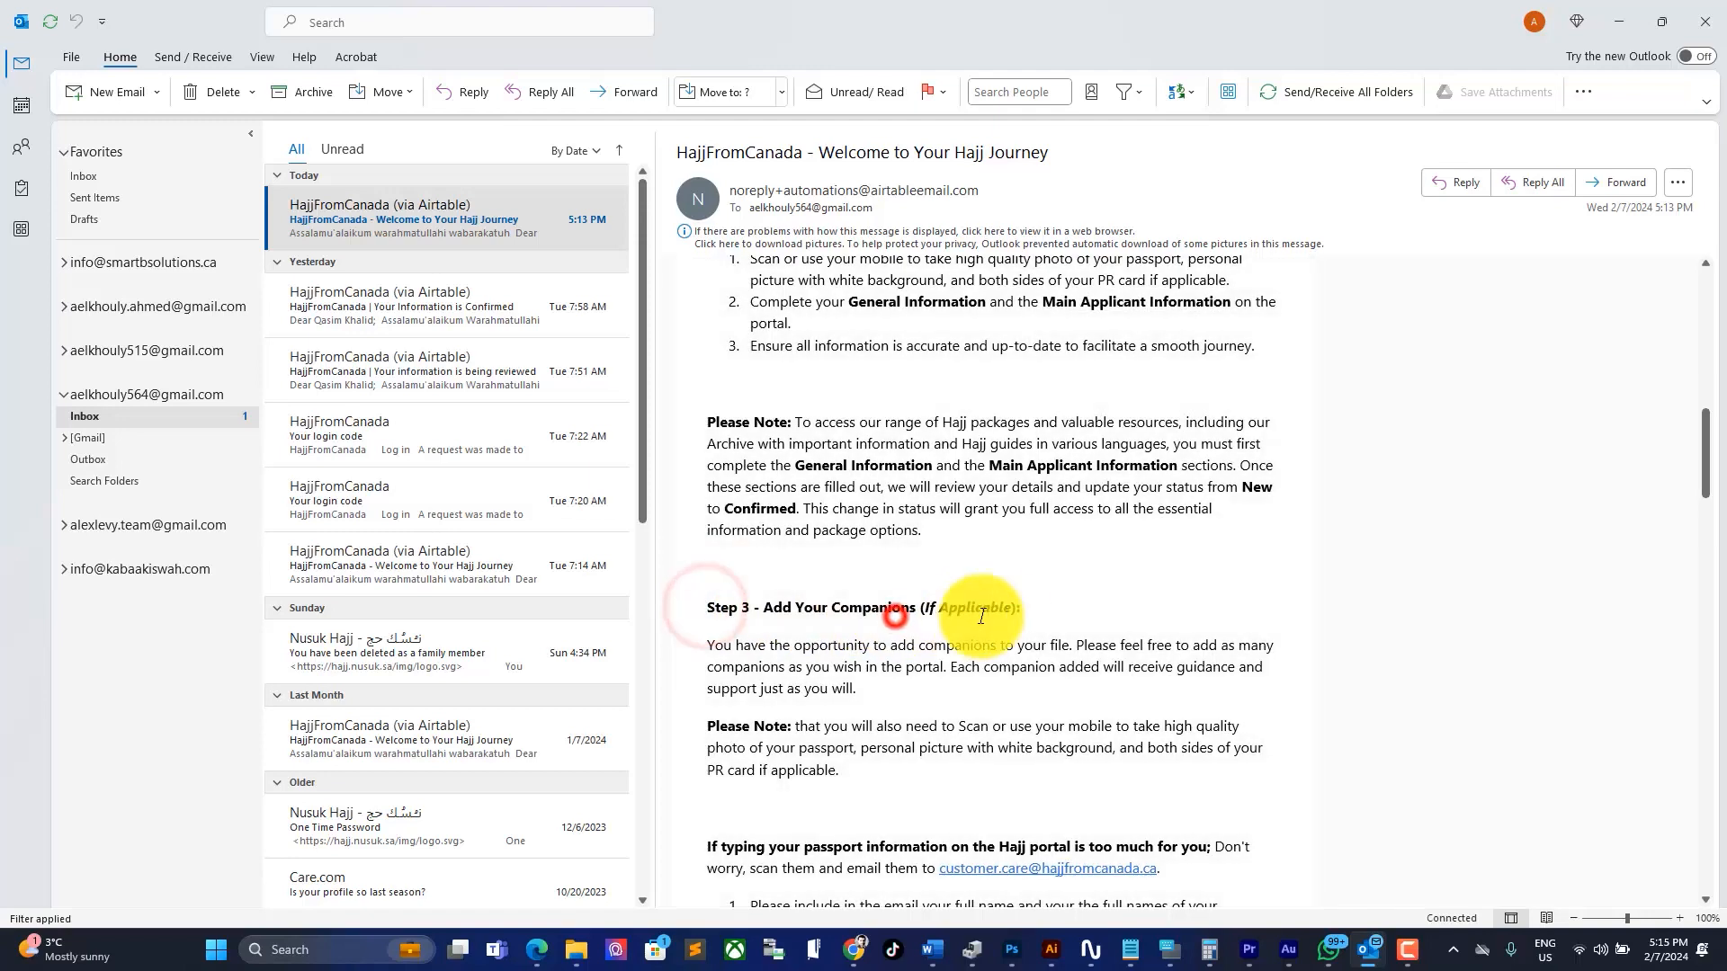
left_click_drag(1033, 609, 693, 609)
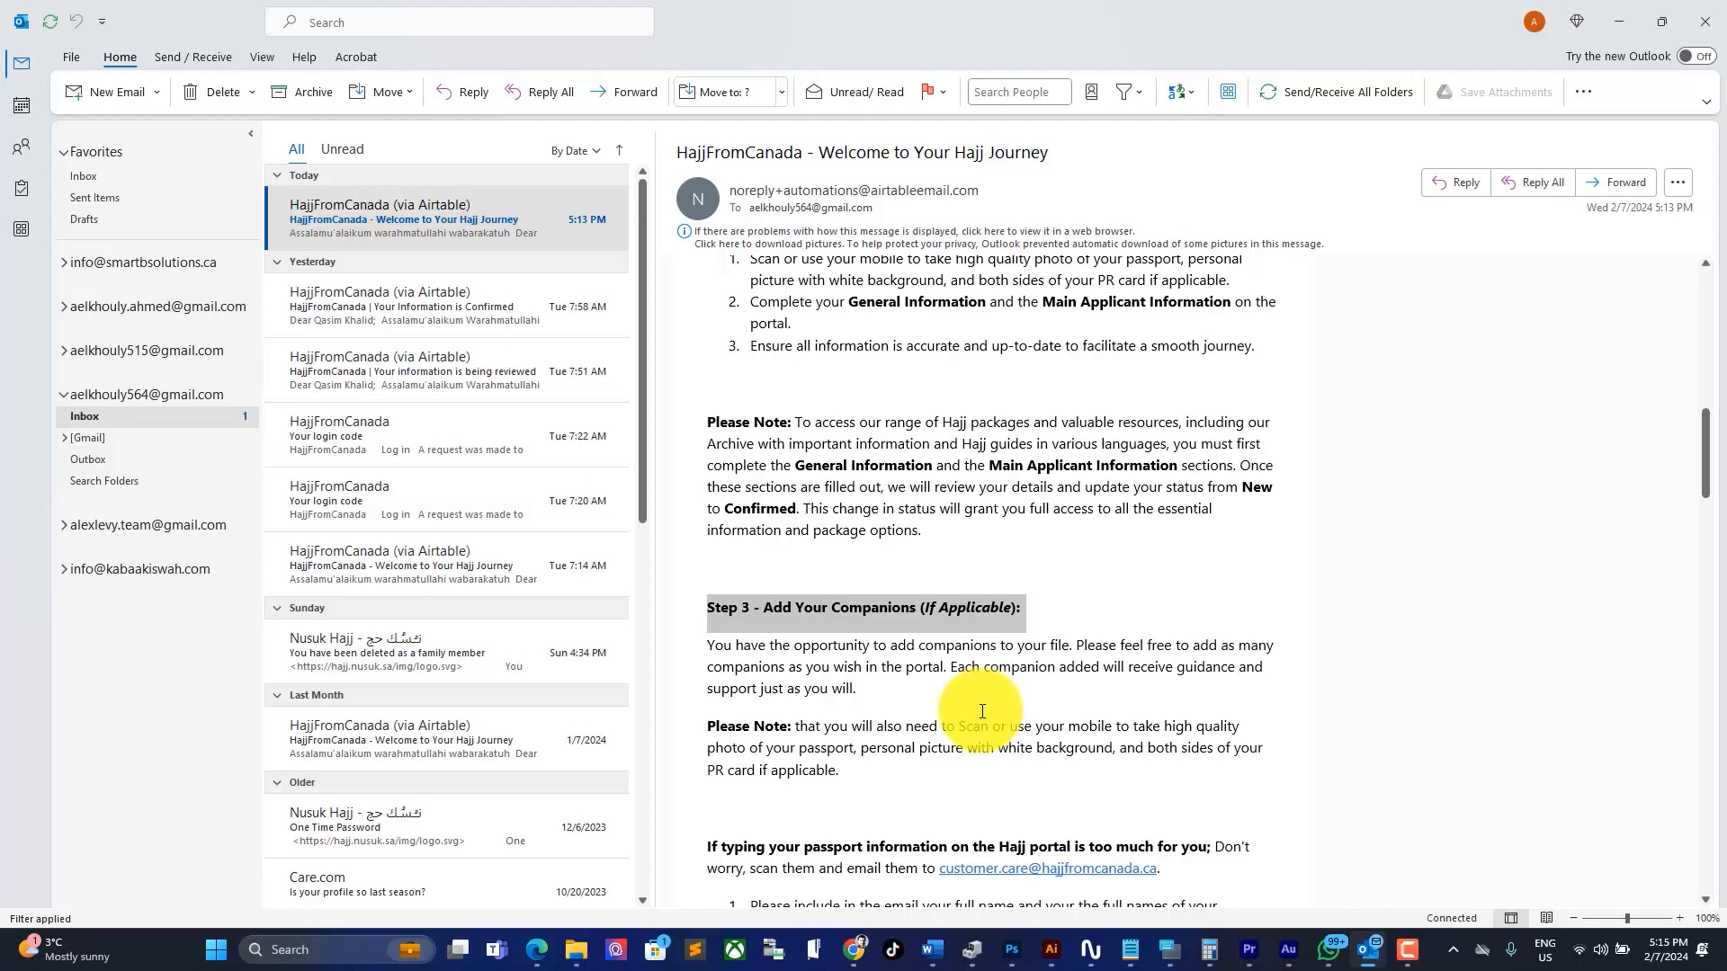
Step: Read further down the email, highlighting later sections and the private WhatsApp group paragraphs
scroll(981, 712, "down", 5)
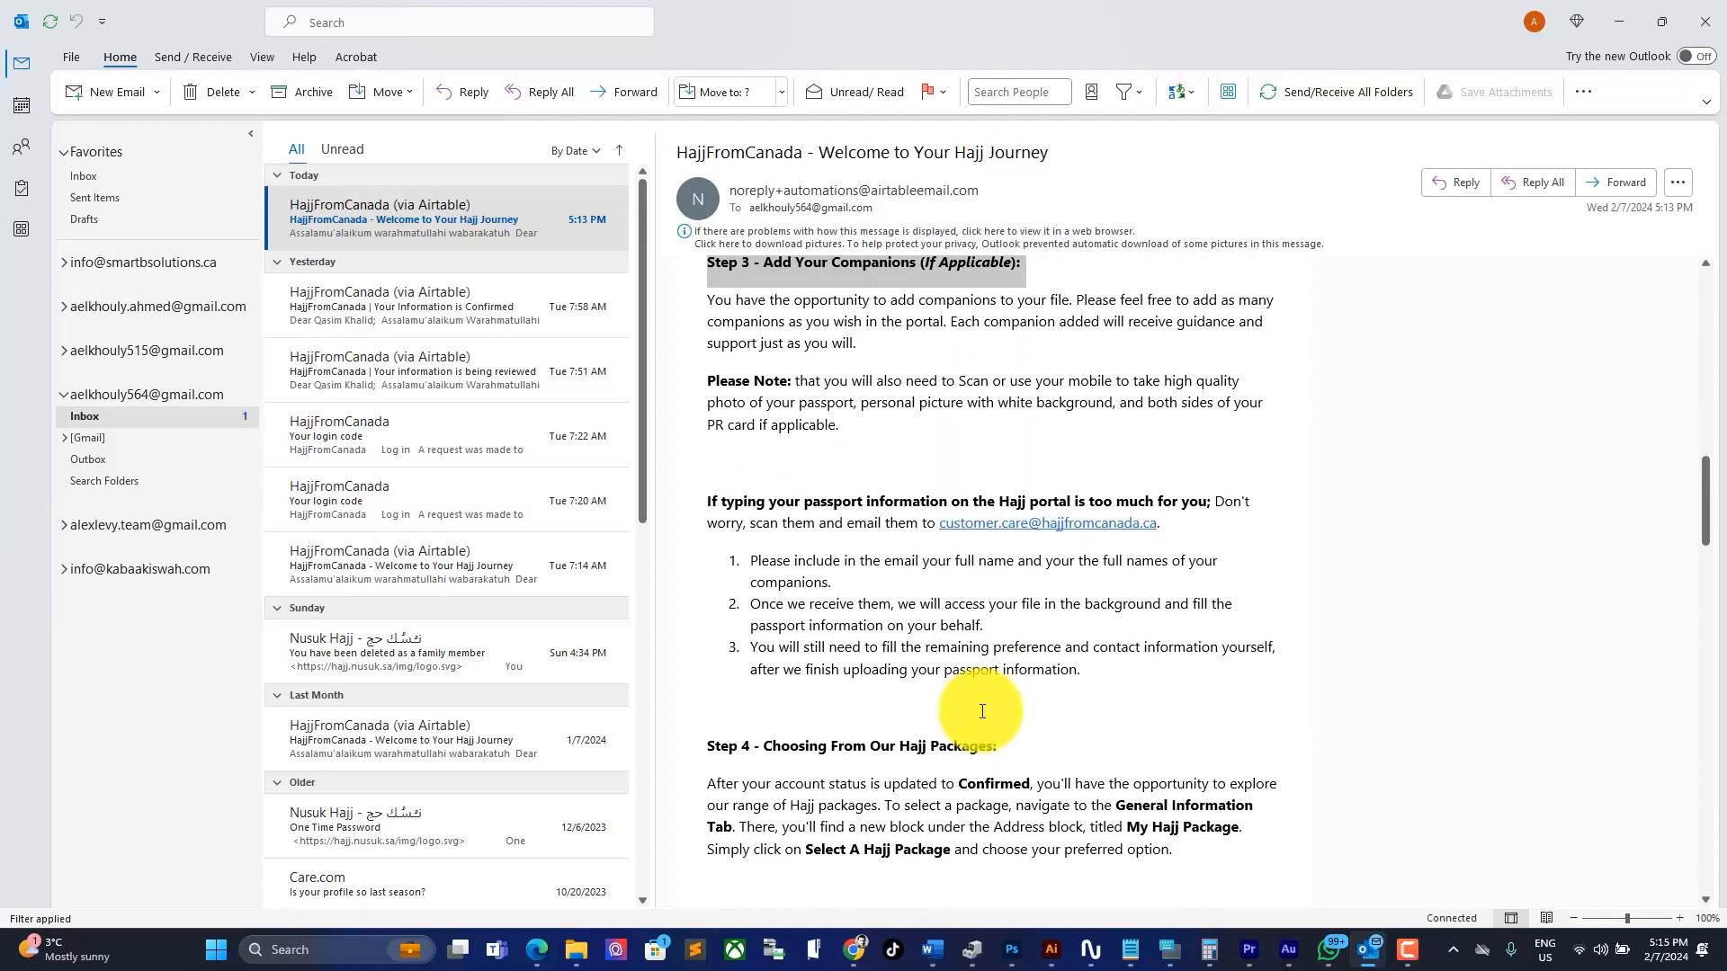
scroll(981, 711, "down", 1)
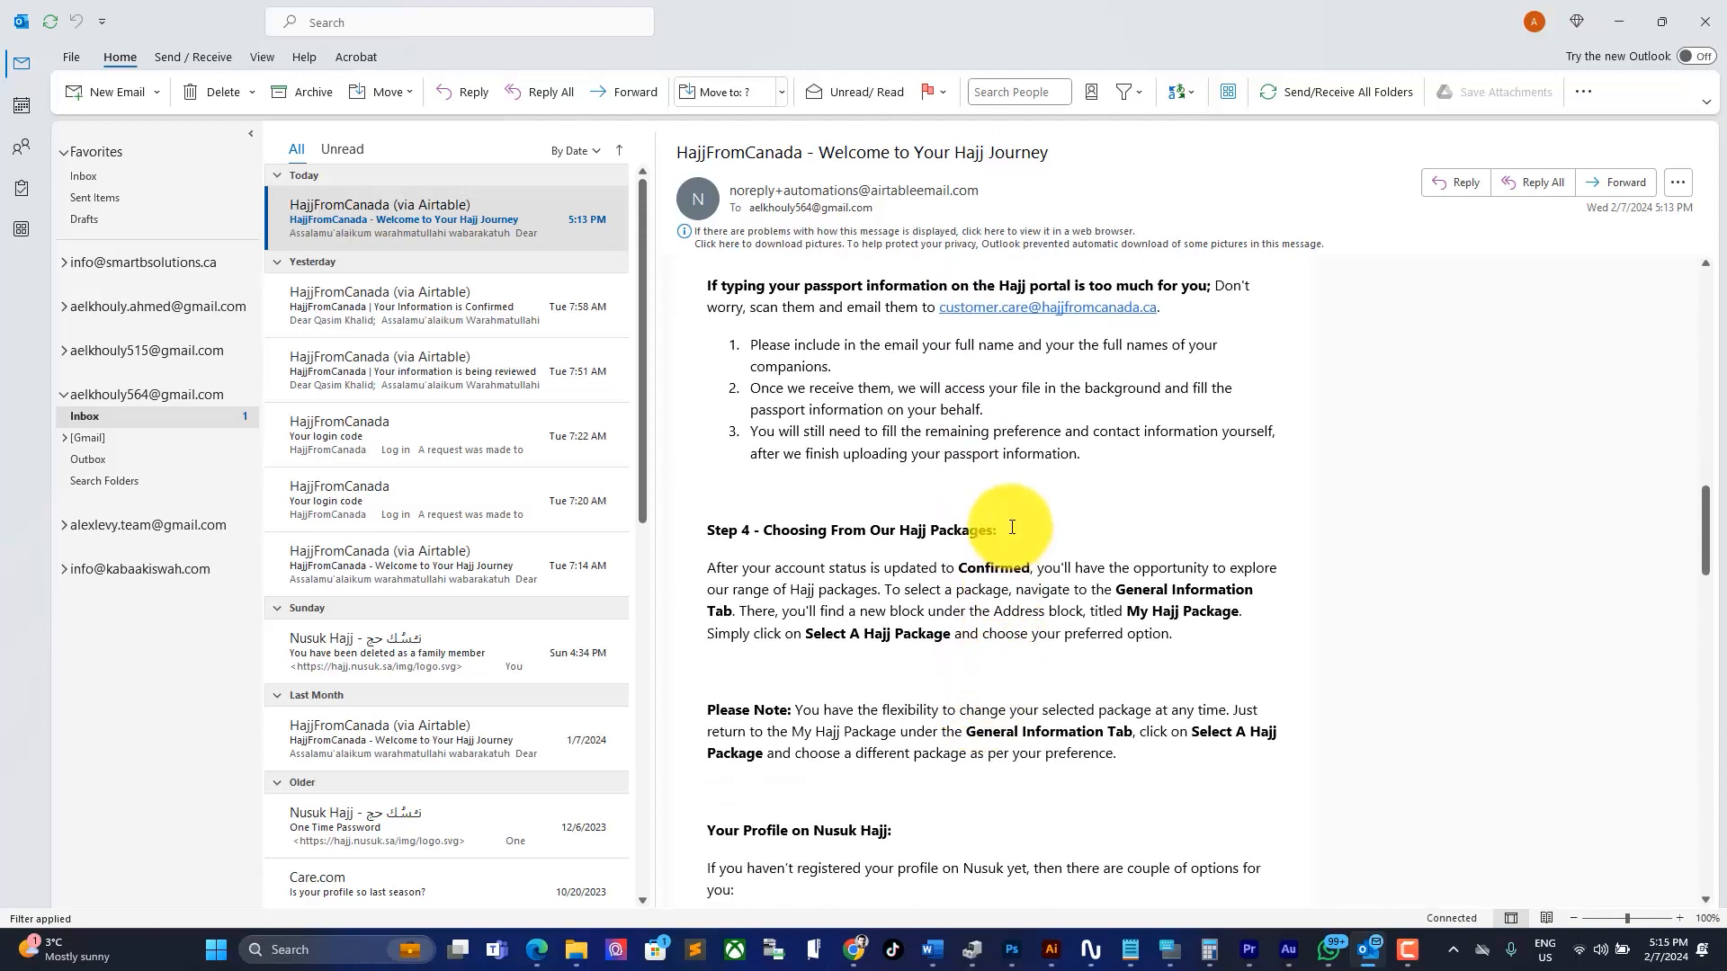
left_click_drag(1010, 527, 697, 531)
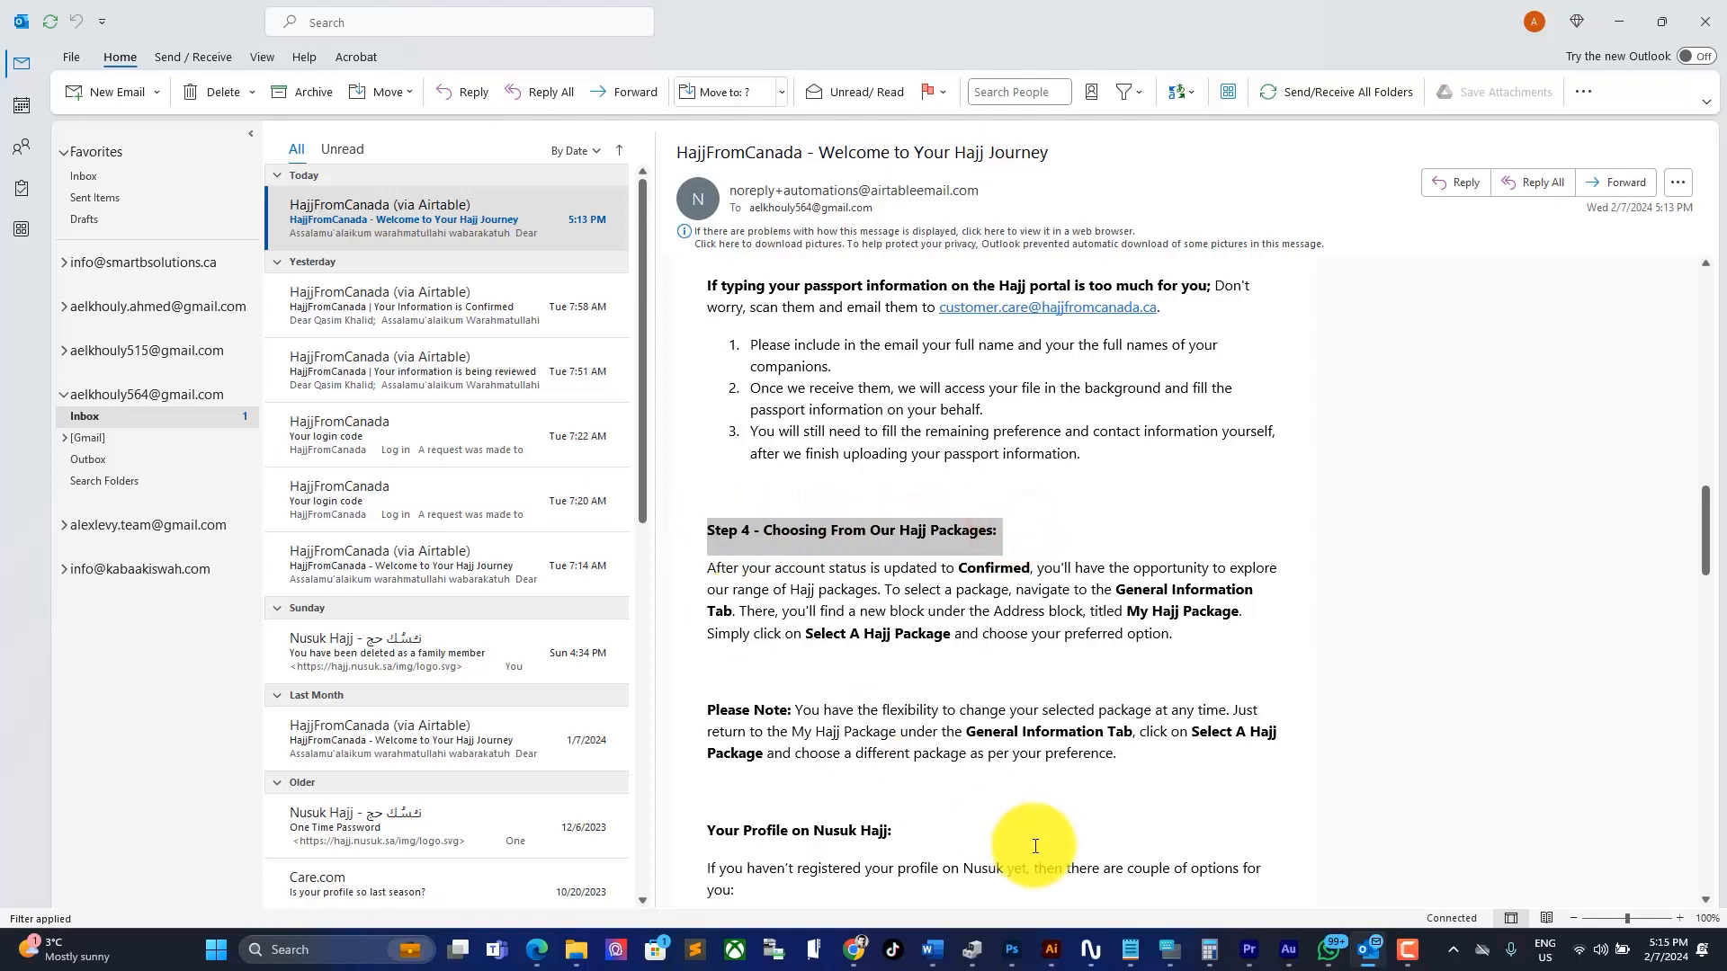
scroll(989, 760, "down", 4)
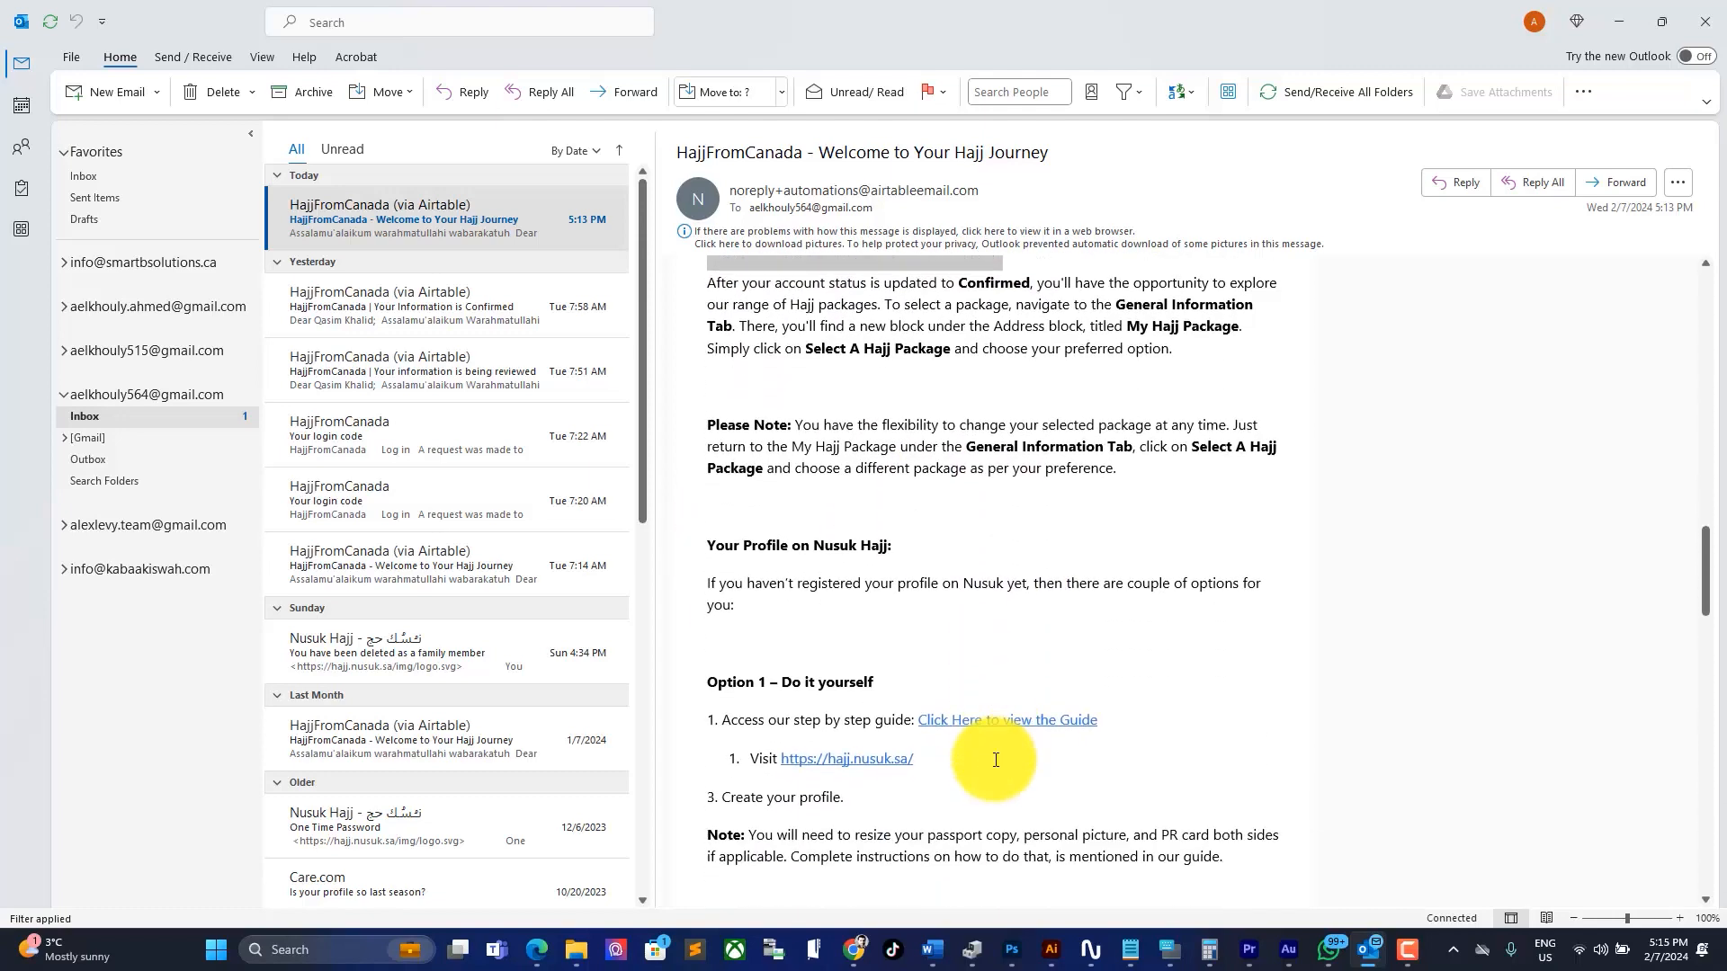
scroll(985, 763, "down", 7)
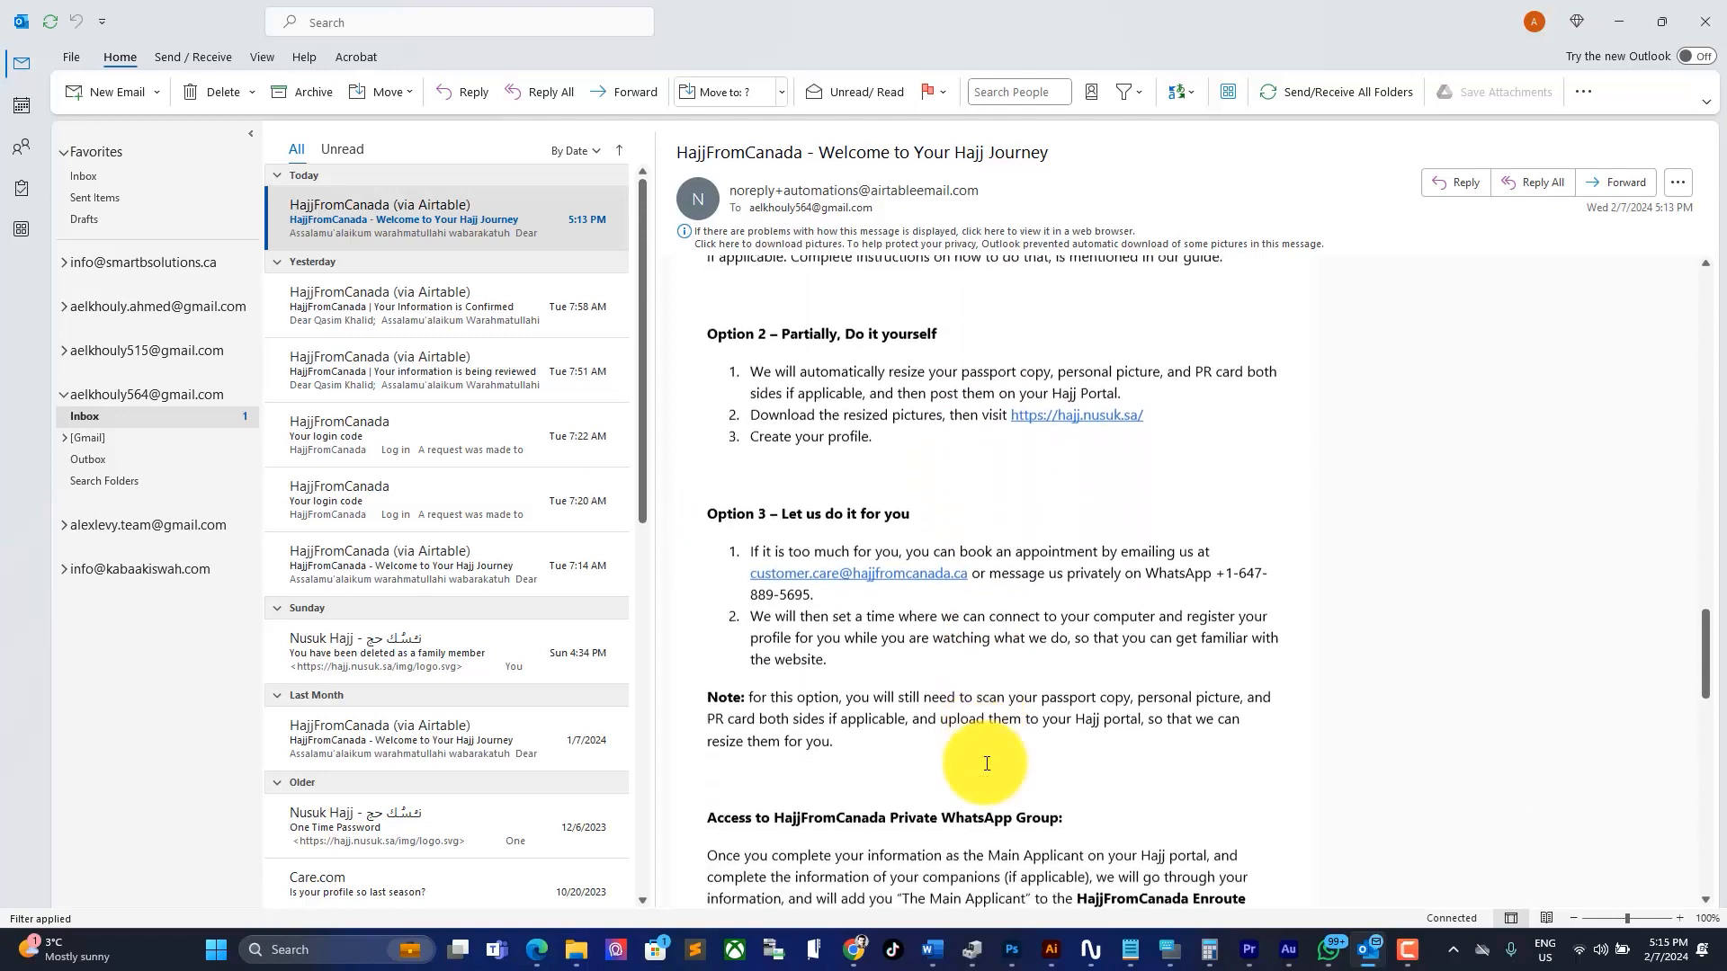
scroll(985, 762, "up", 7)
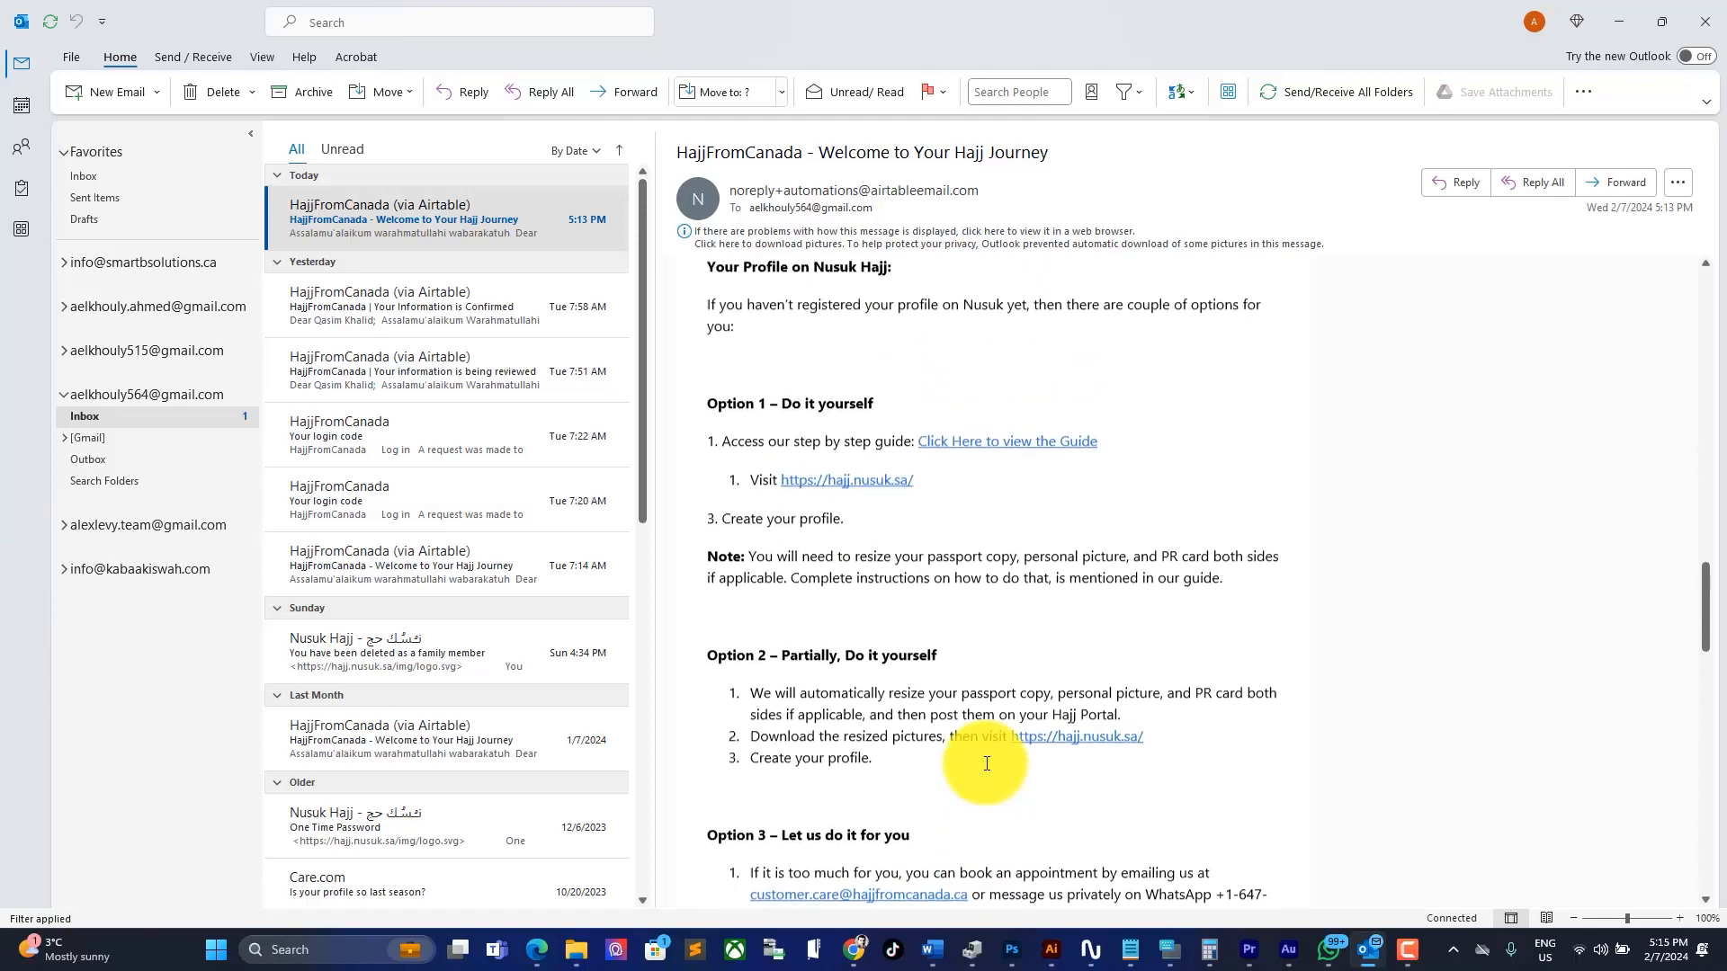
left_click_drag(1137, 617, 675, 617)
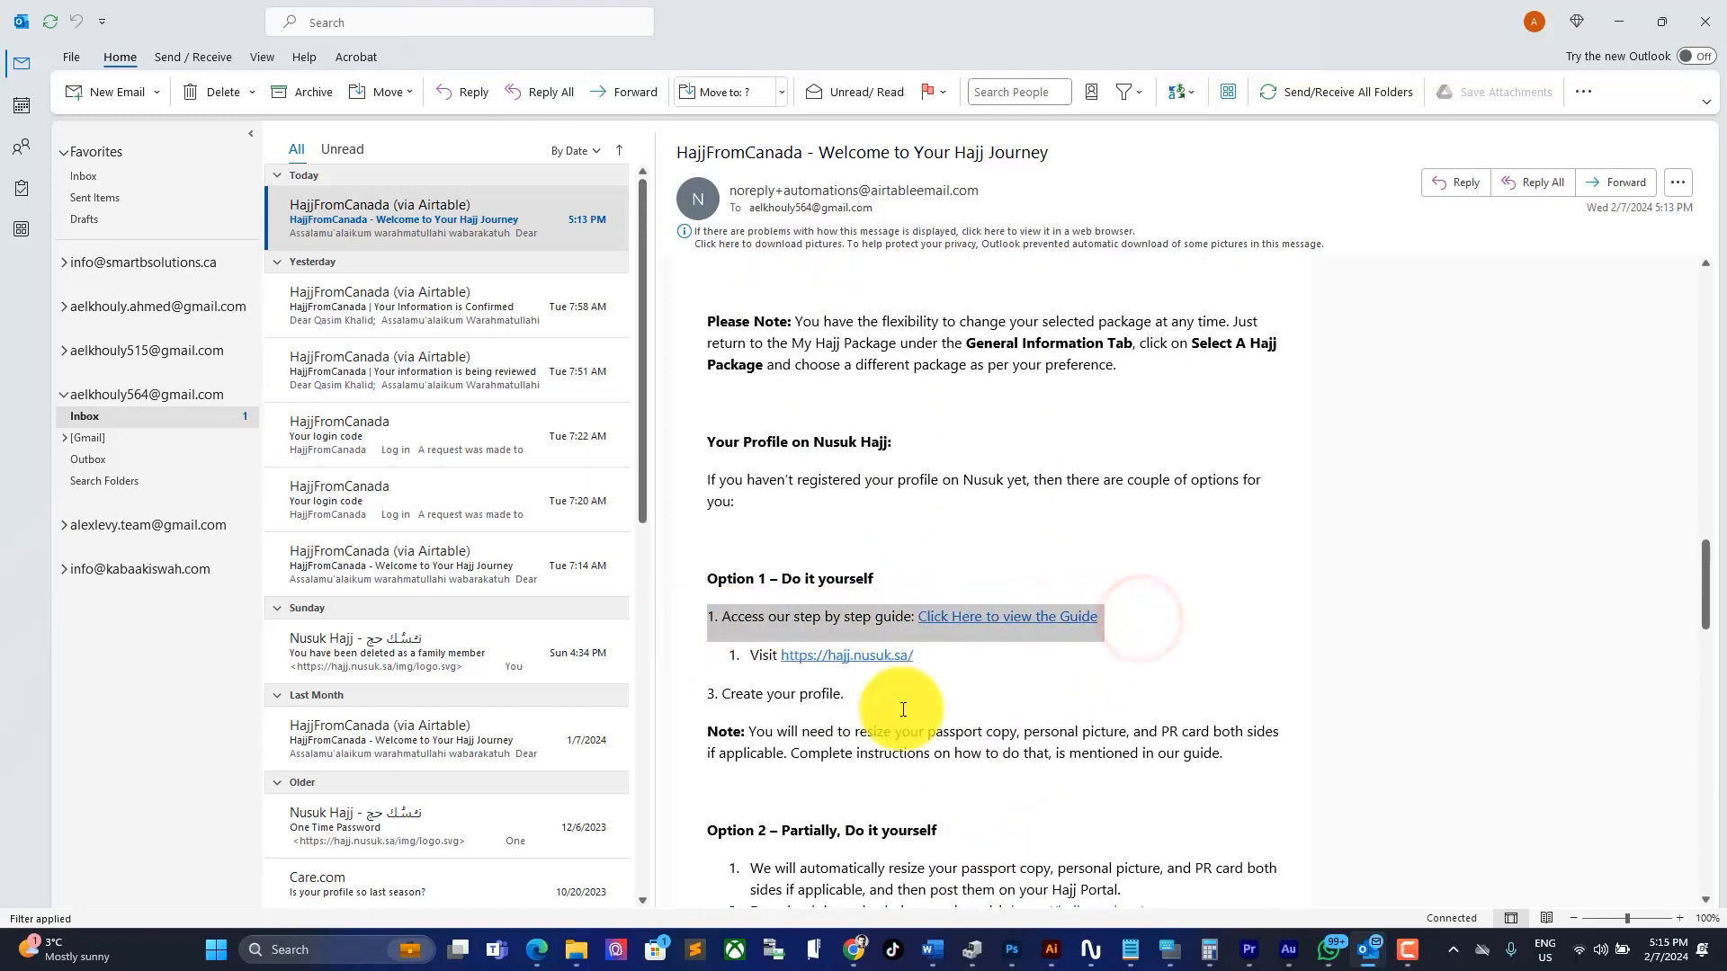
scroll(972, 832, "down", 2)
scroll(971, 832, "down", 8)
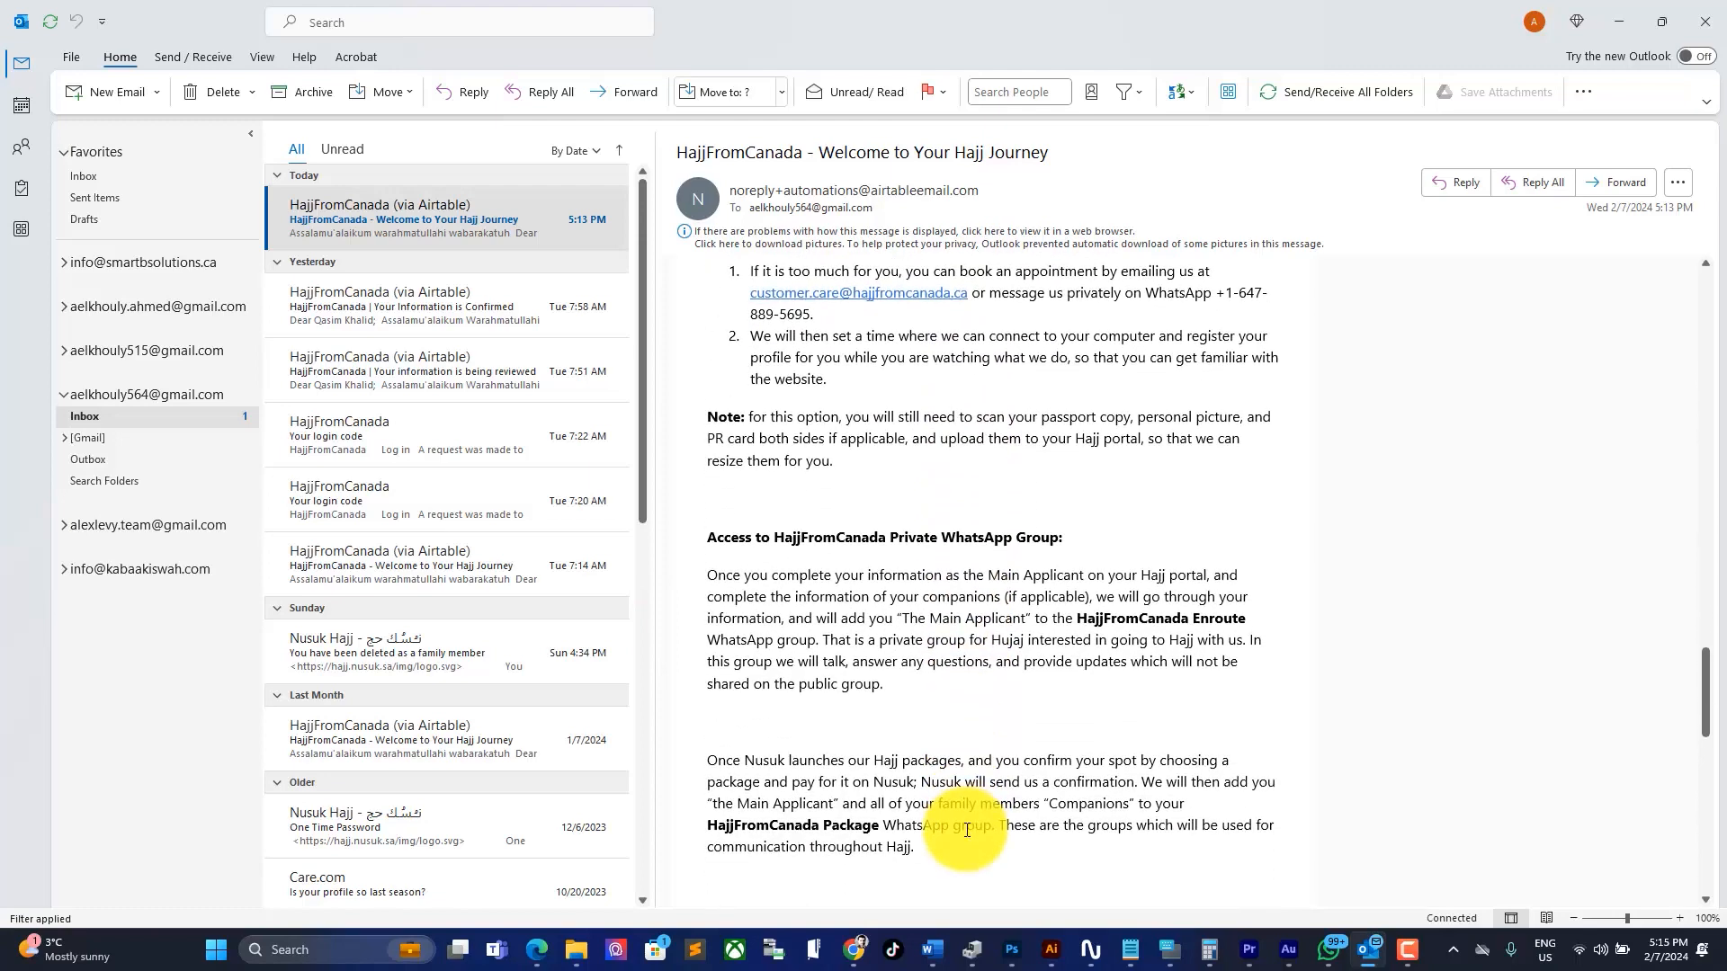
left_click(703, 450)
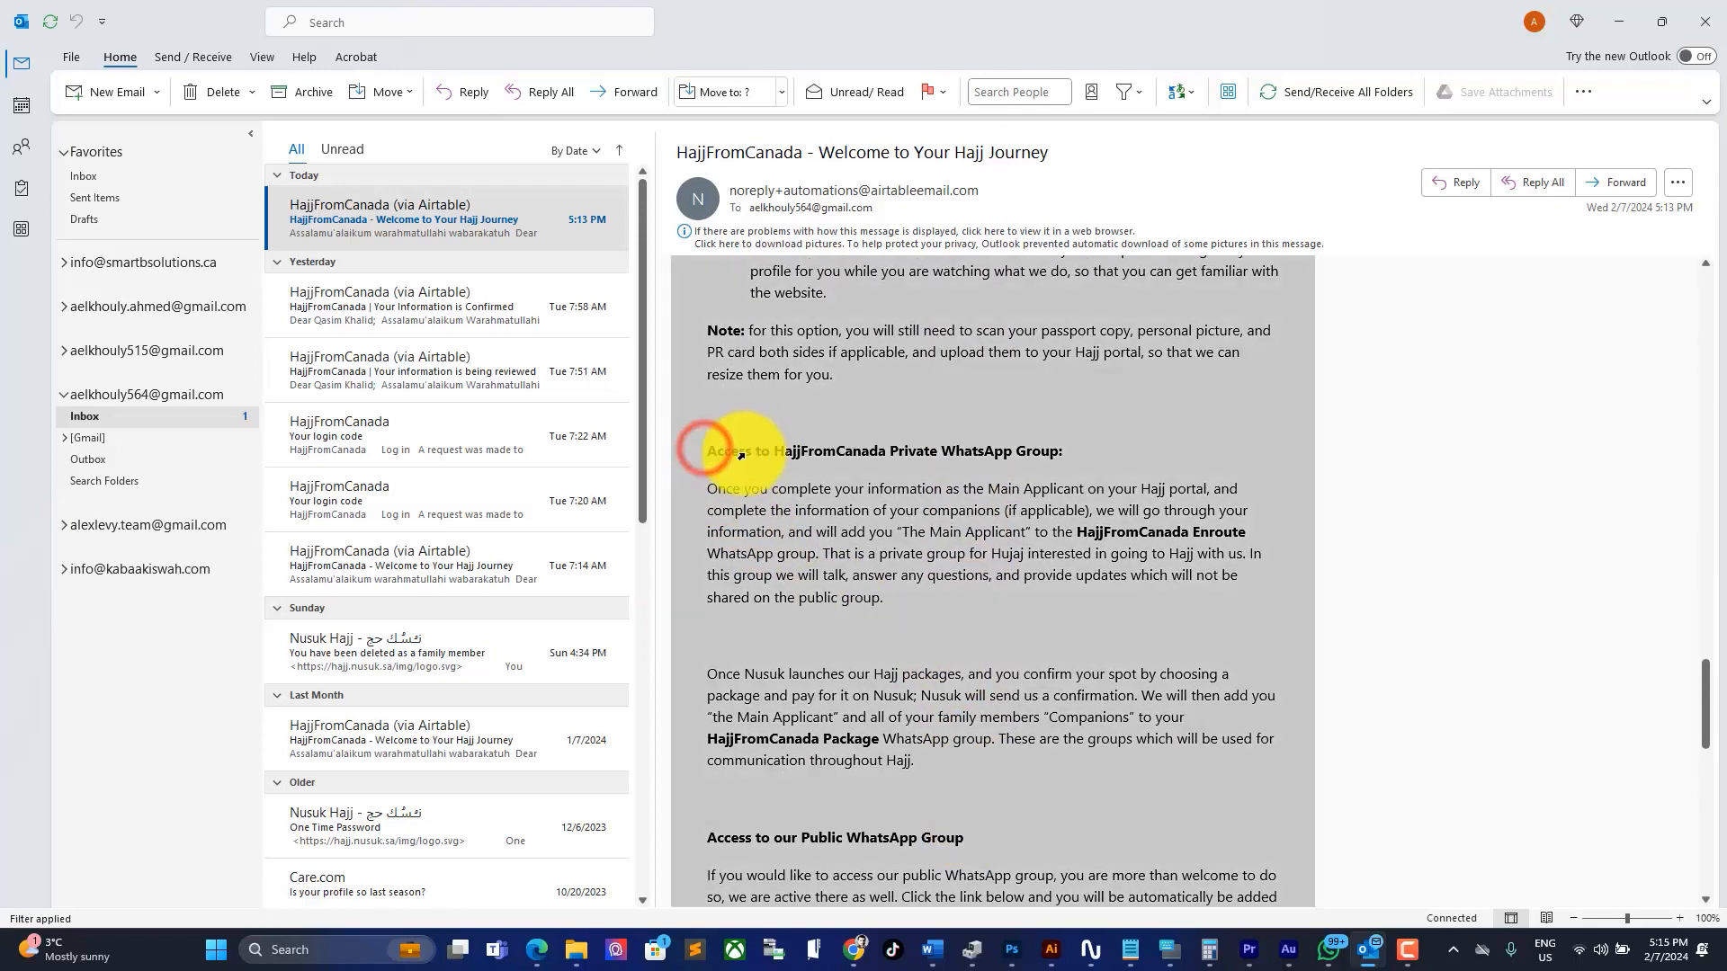
left_click(761, 490)
left_click_drag(708, 451, 1041, 839)
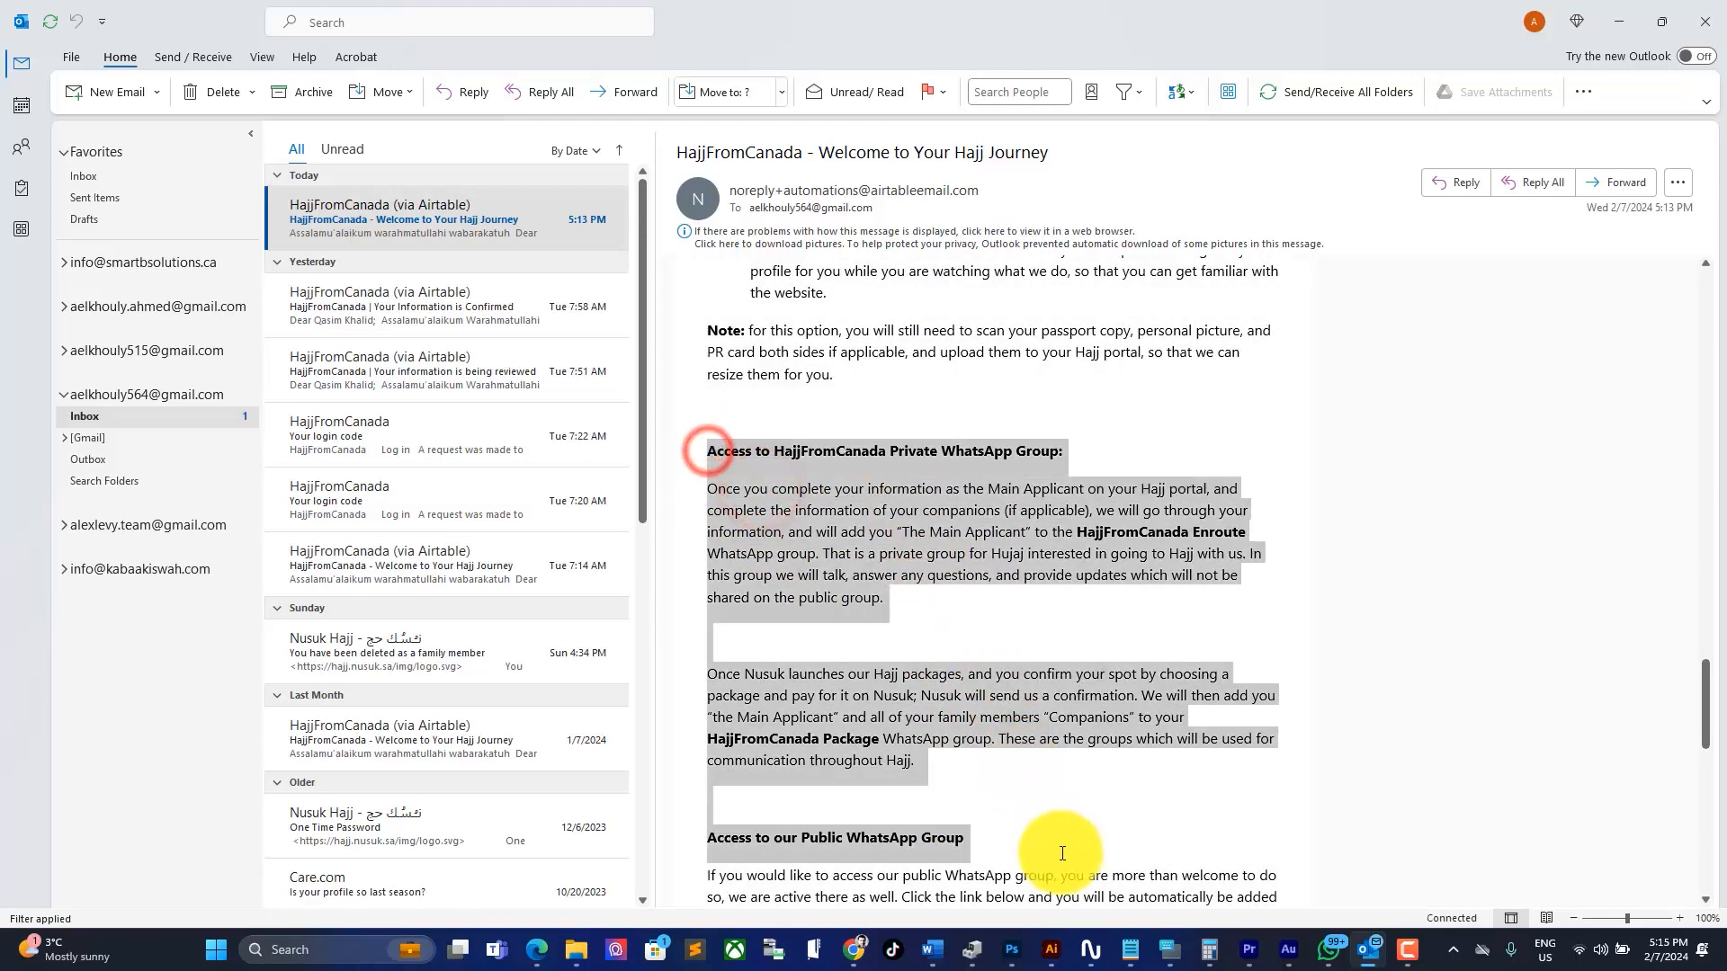
left_click(1142, 816)
scroll(1142, 817, "down", 1)
scroll(1142, 817, "down", 3)
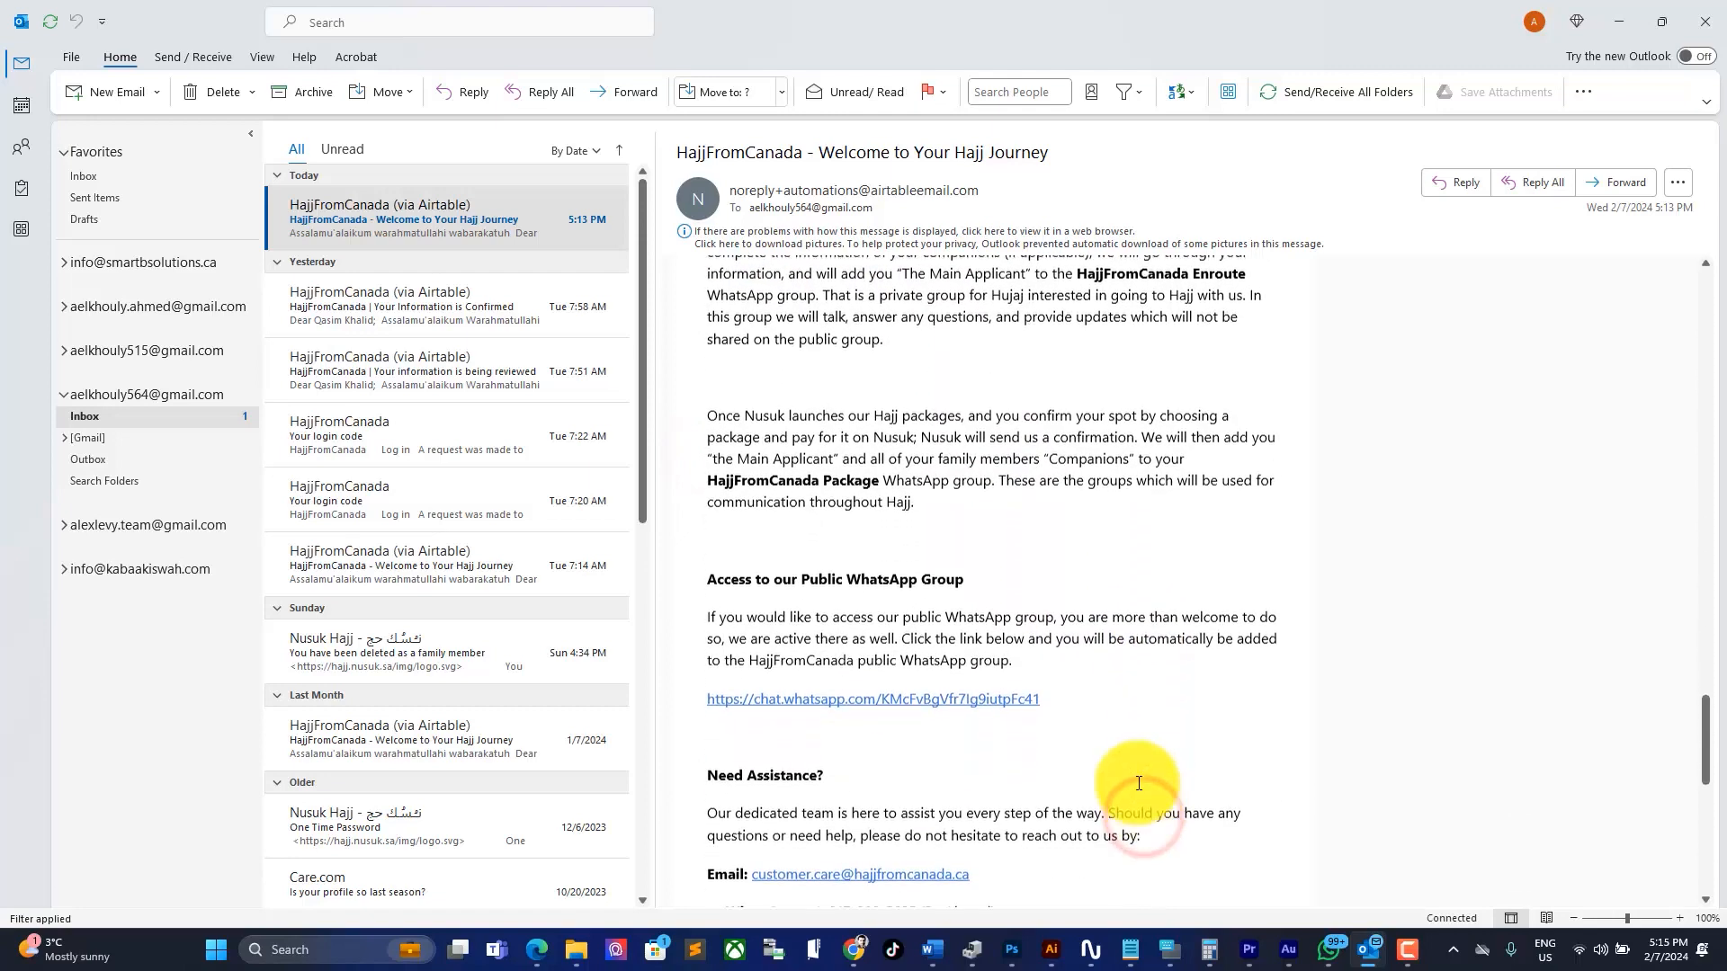
Step: Open the 'Your Hajj Portal' link from its right-click menu
double_click(1085, 701)
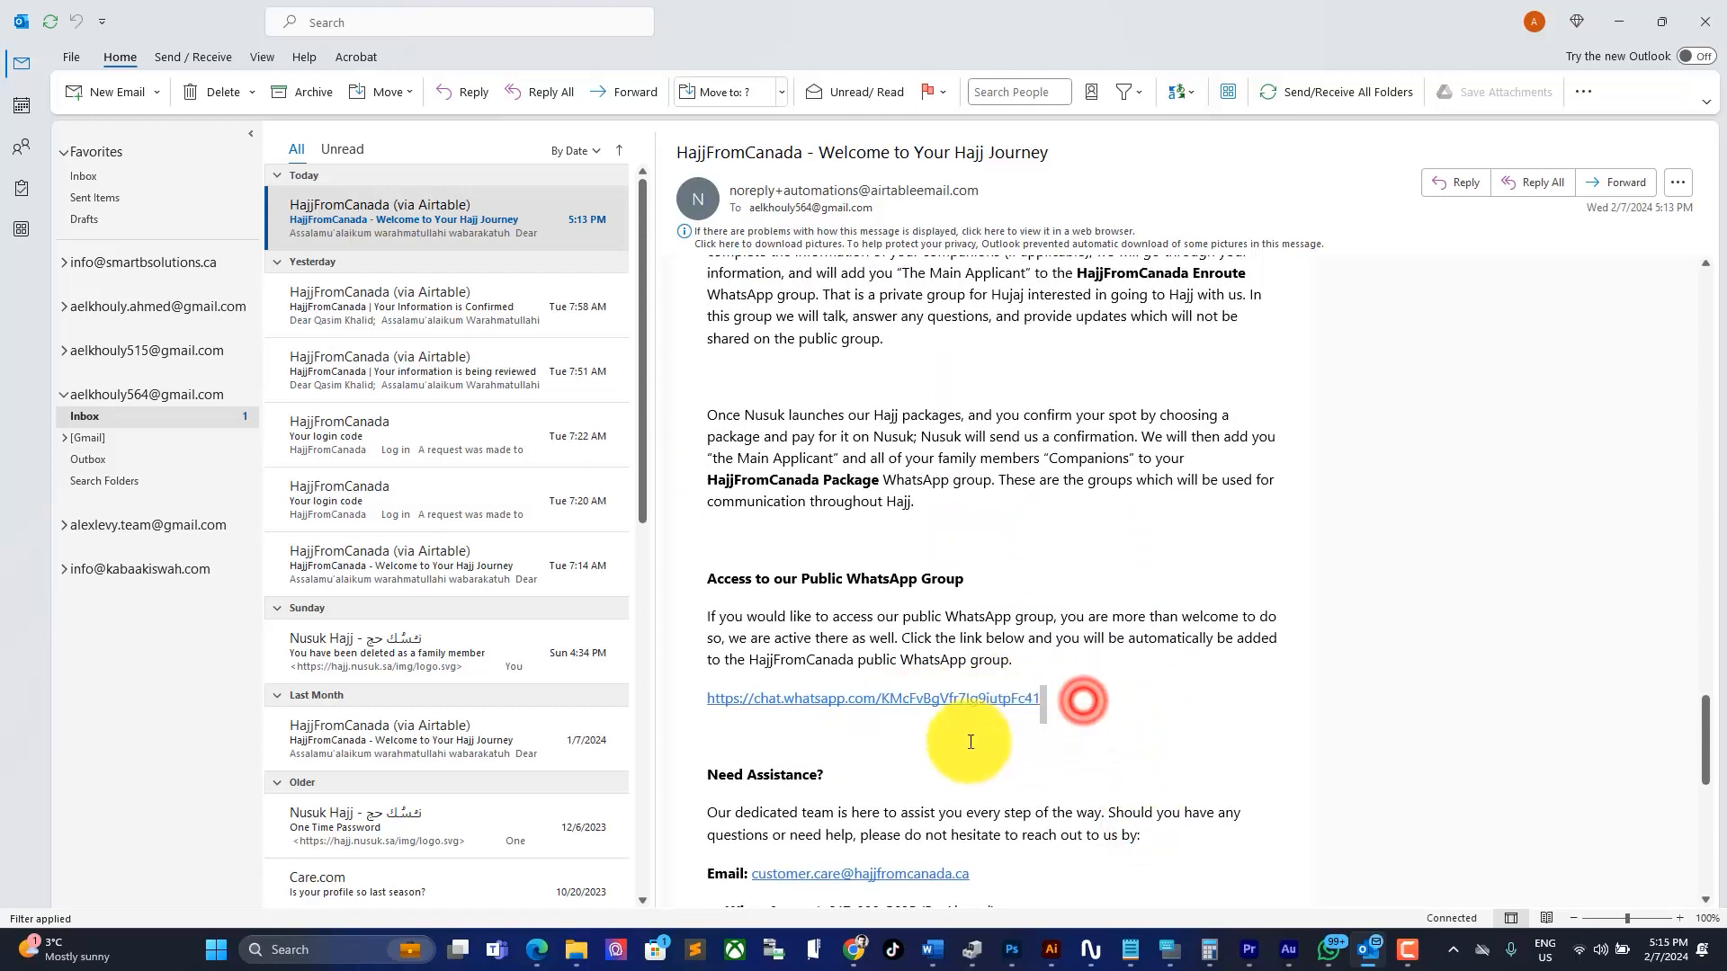
scroll(1133, 621, "up", 20)
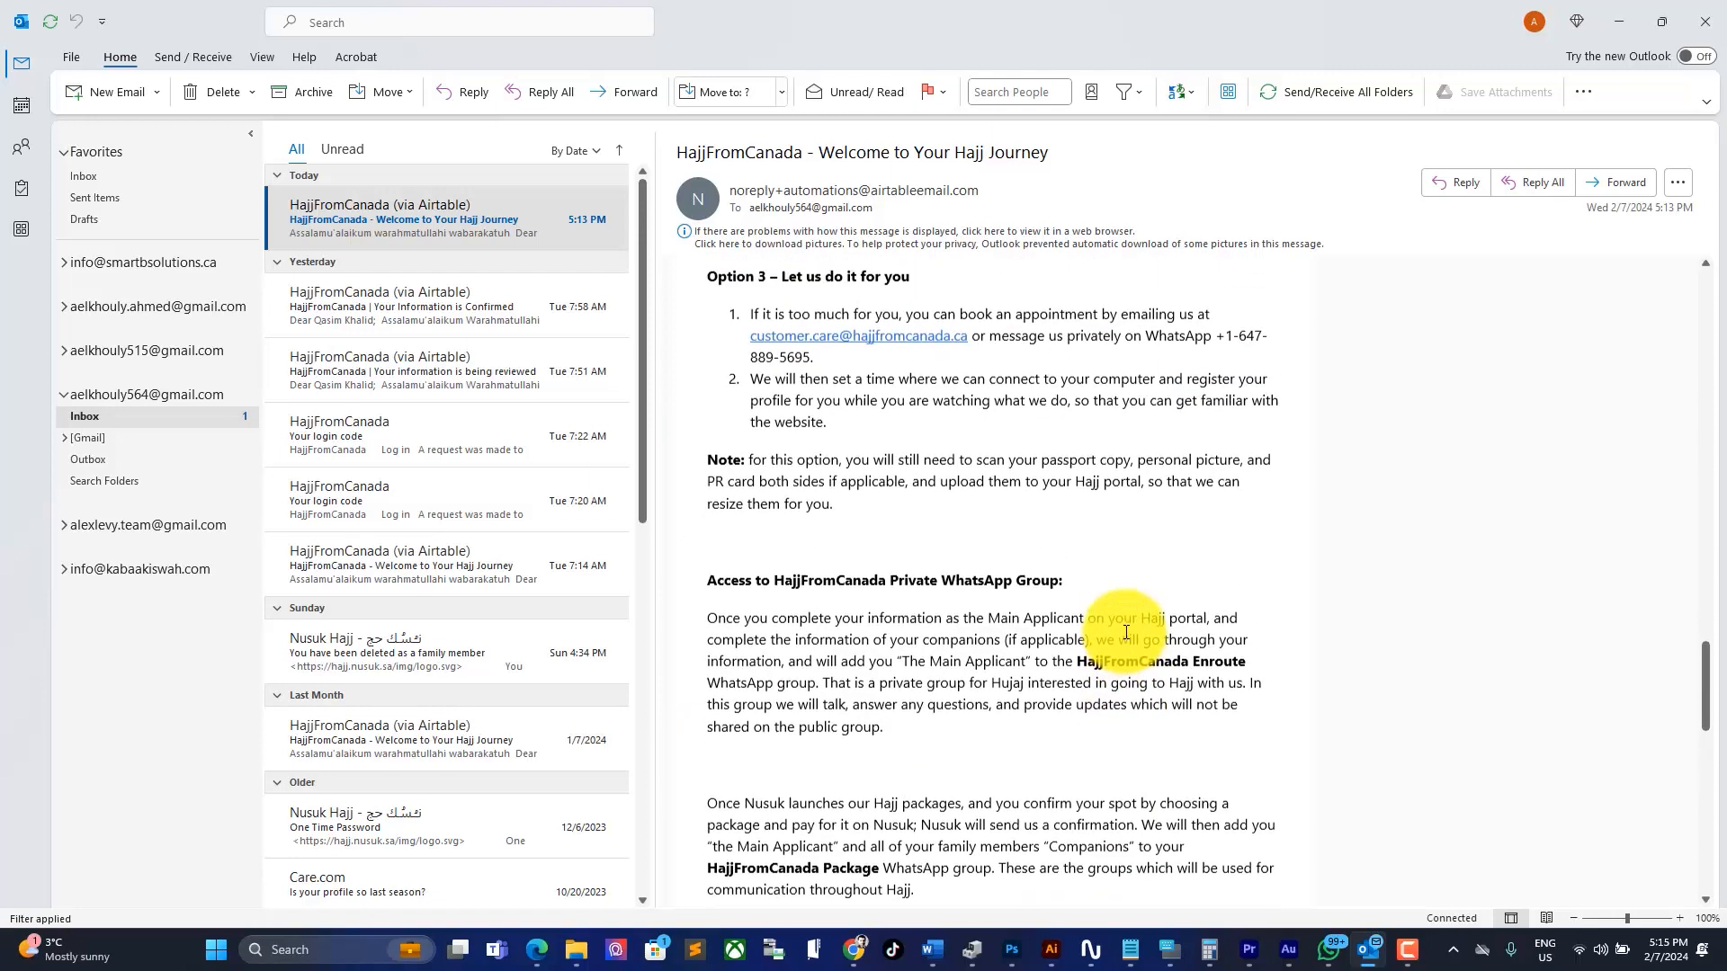
scroll(1125, 632, "up", 8)
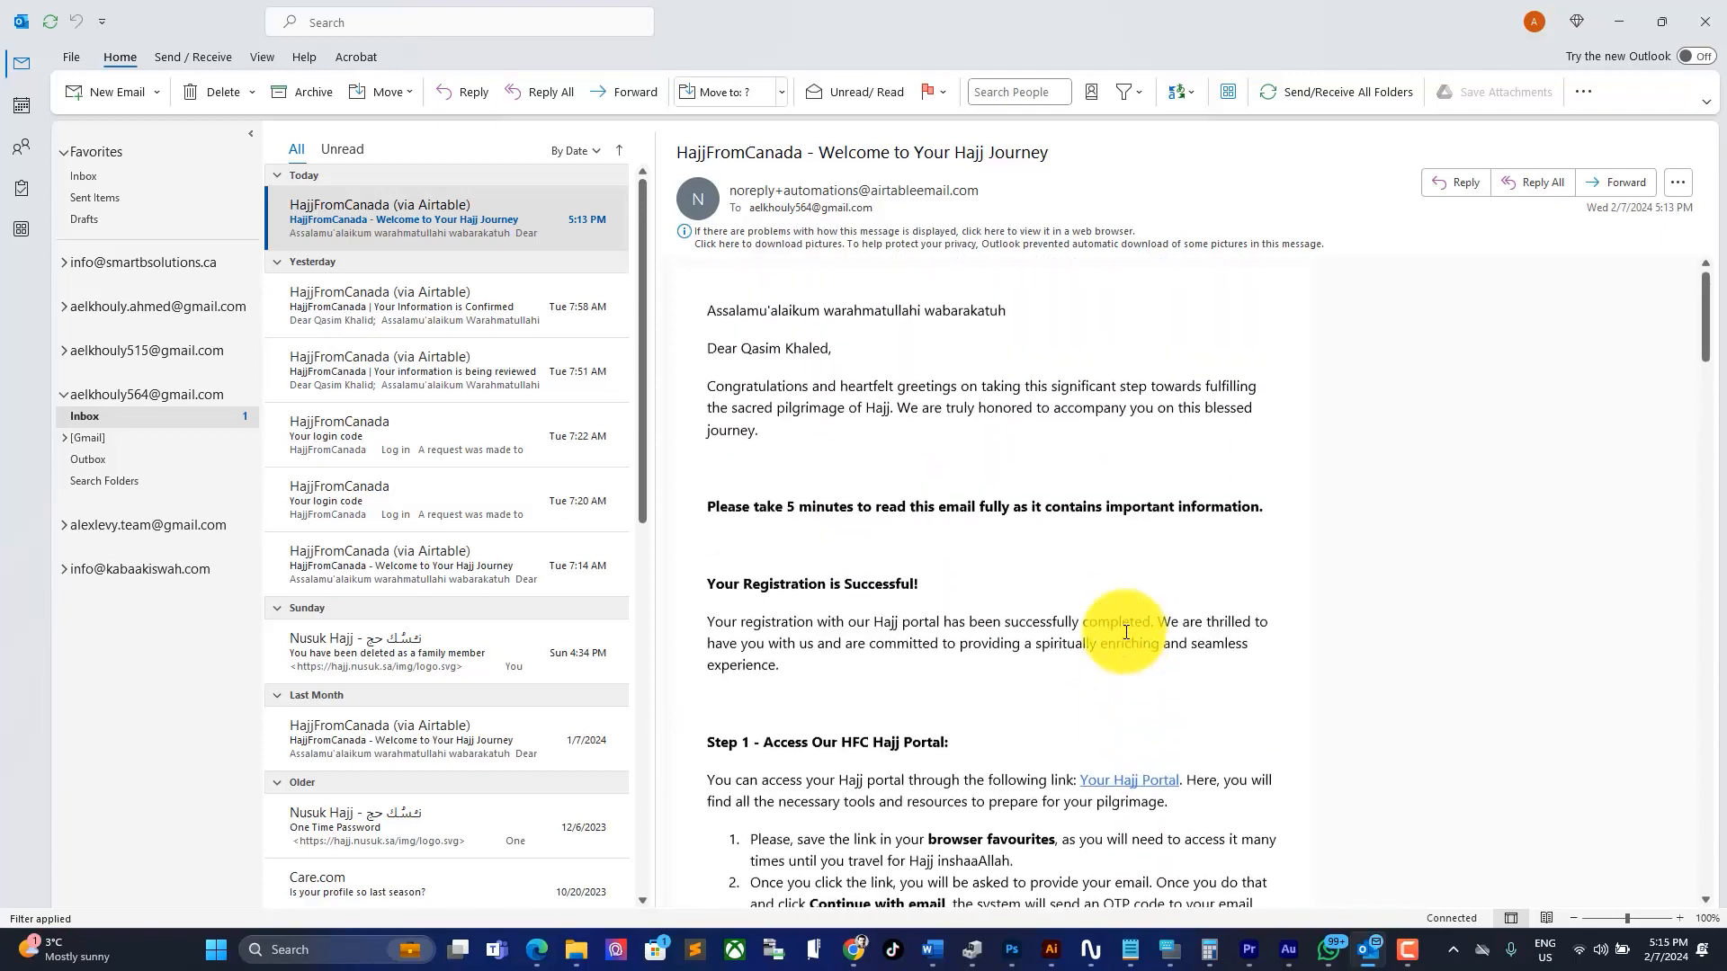
right_click(1116, 791)
left_click(1186, 725)
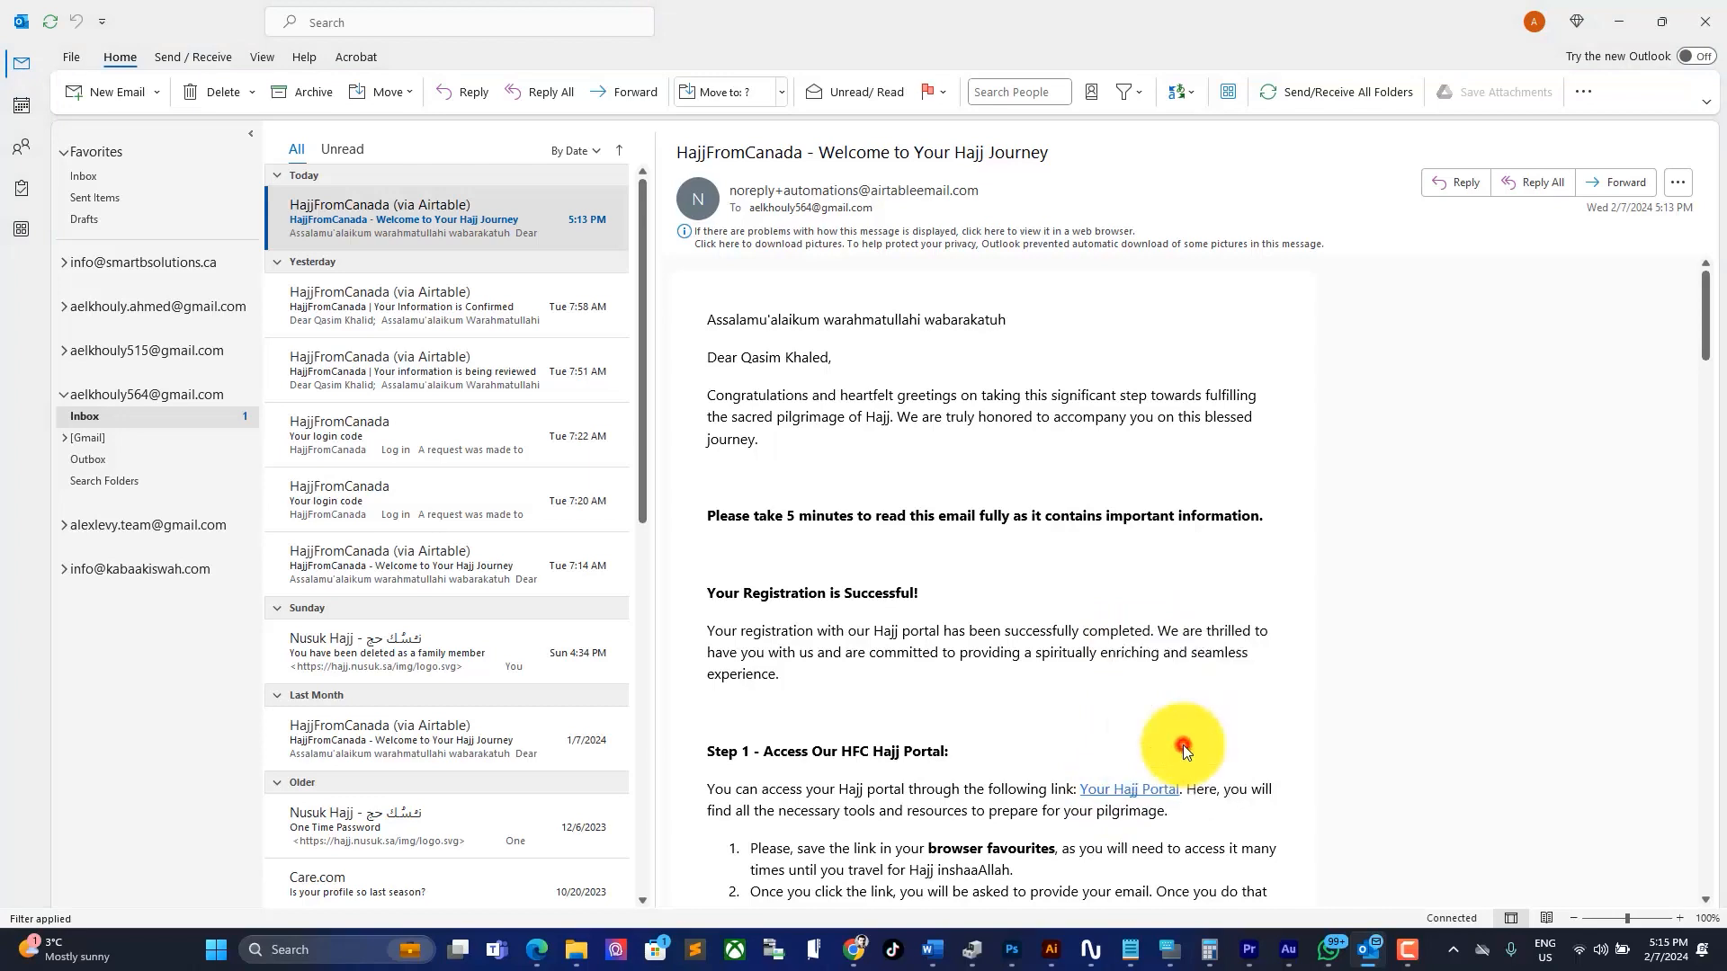
Step: Minimize Outlook and load the copied Hajj Portal link in a new Edge tab
left_click(1619, 21)
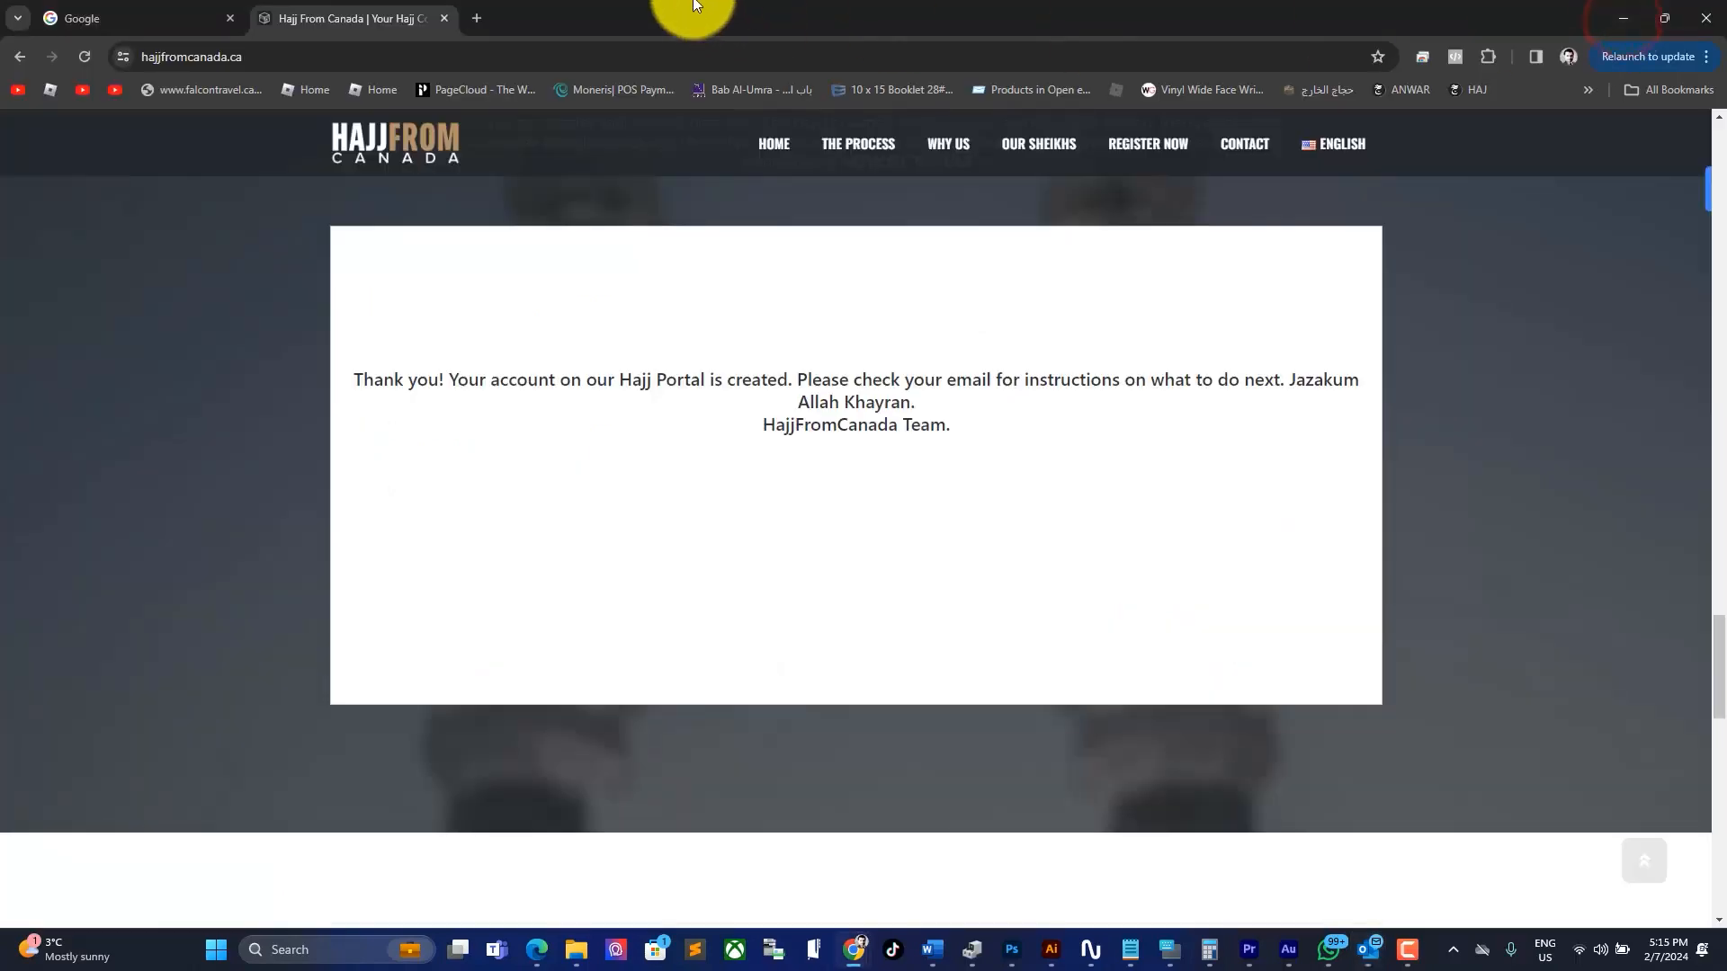
left_click(475, 19)
right_click(454, 56)
left_click(527, 227)
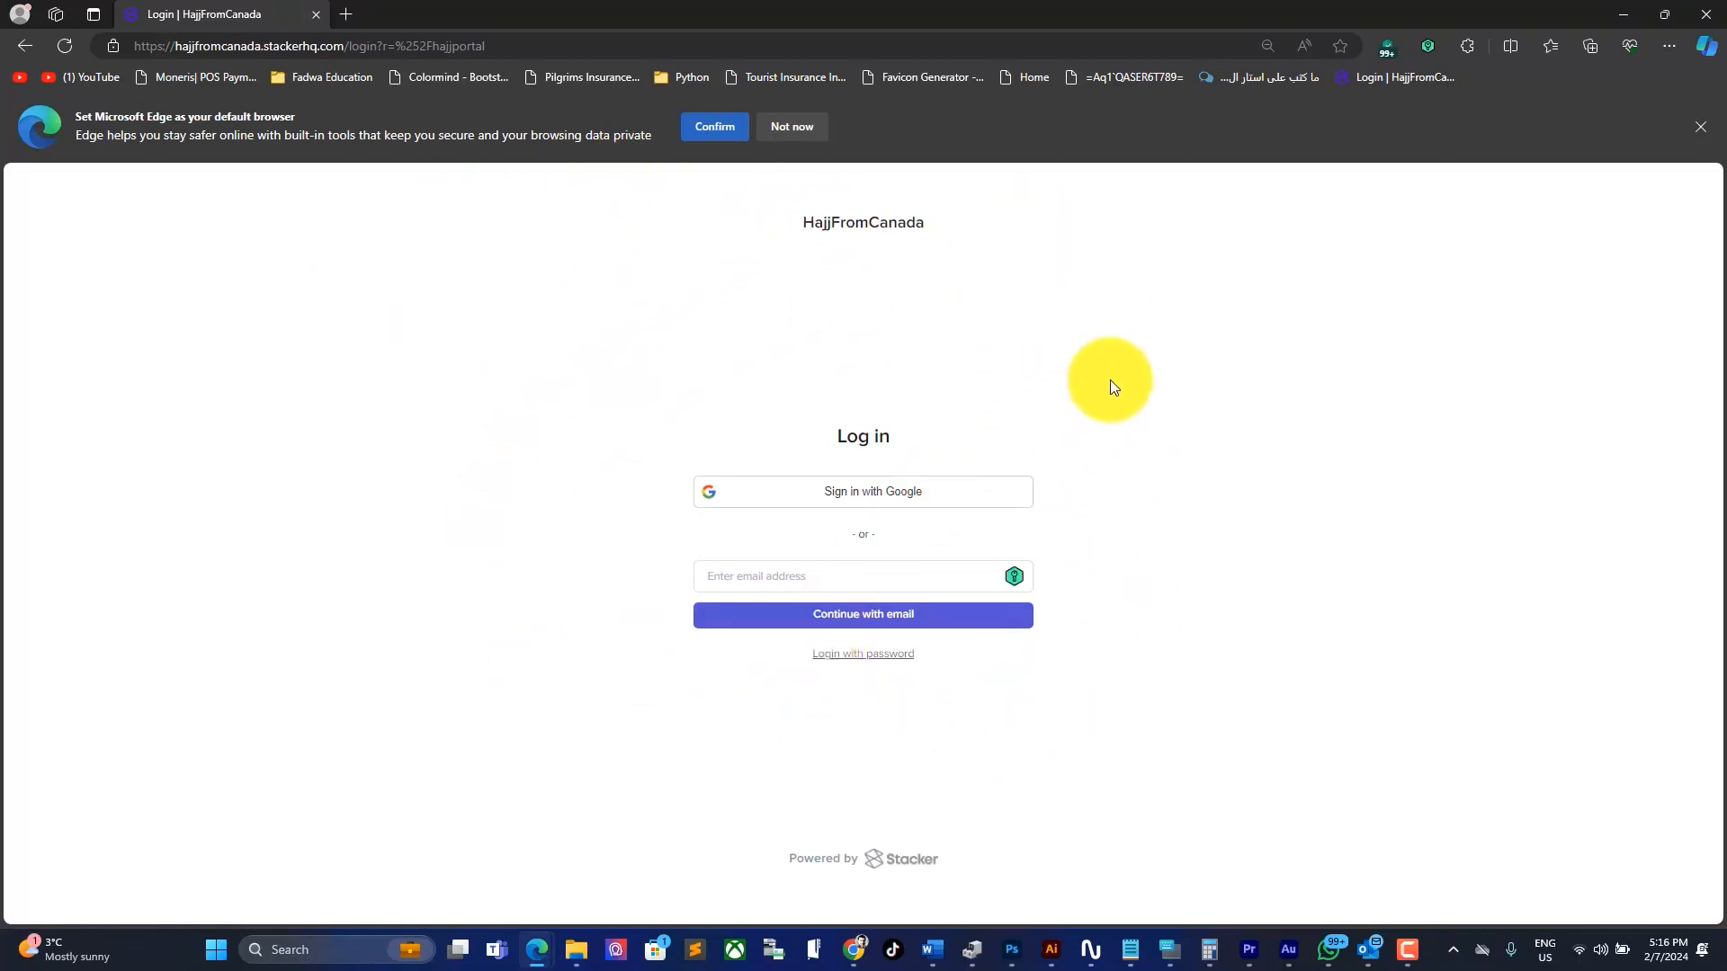
Step: Add the HajjFromCanada login page to Edge favourites
left_click(1341, 46)
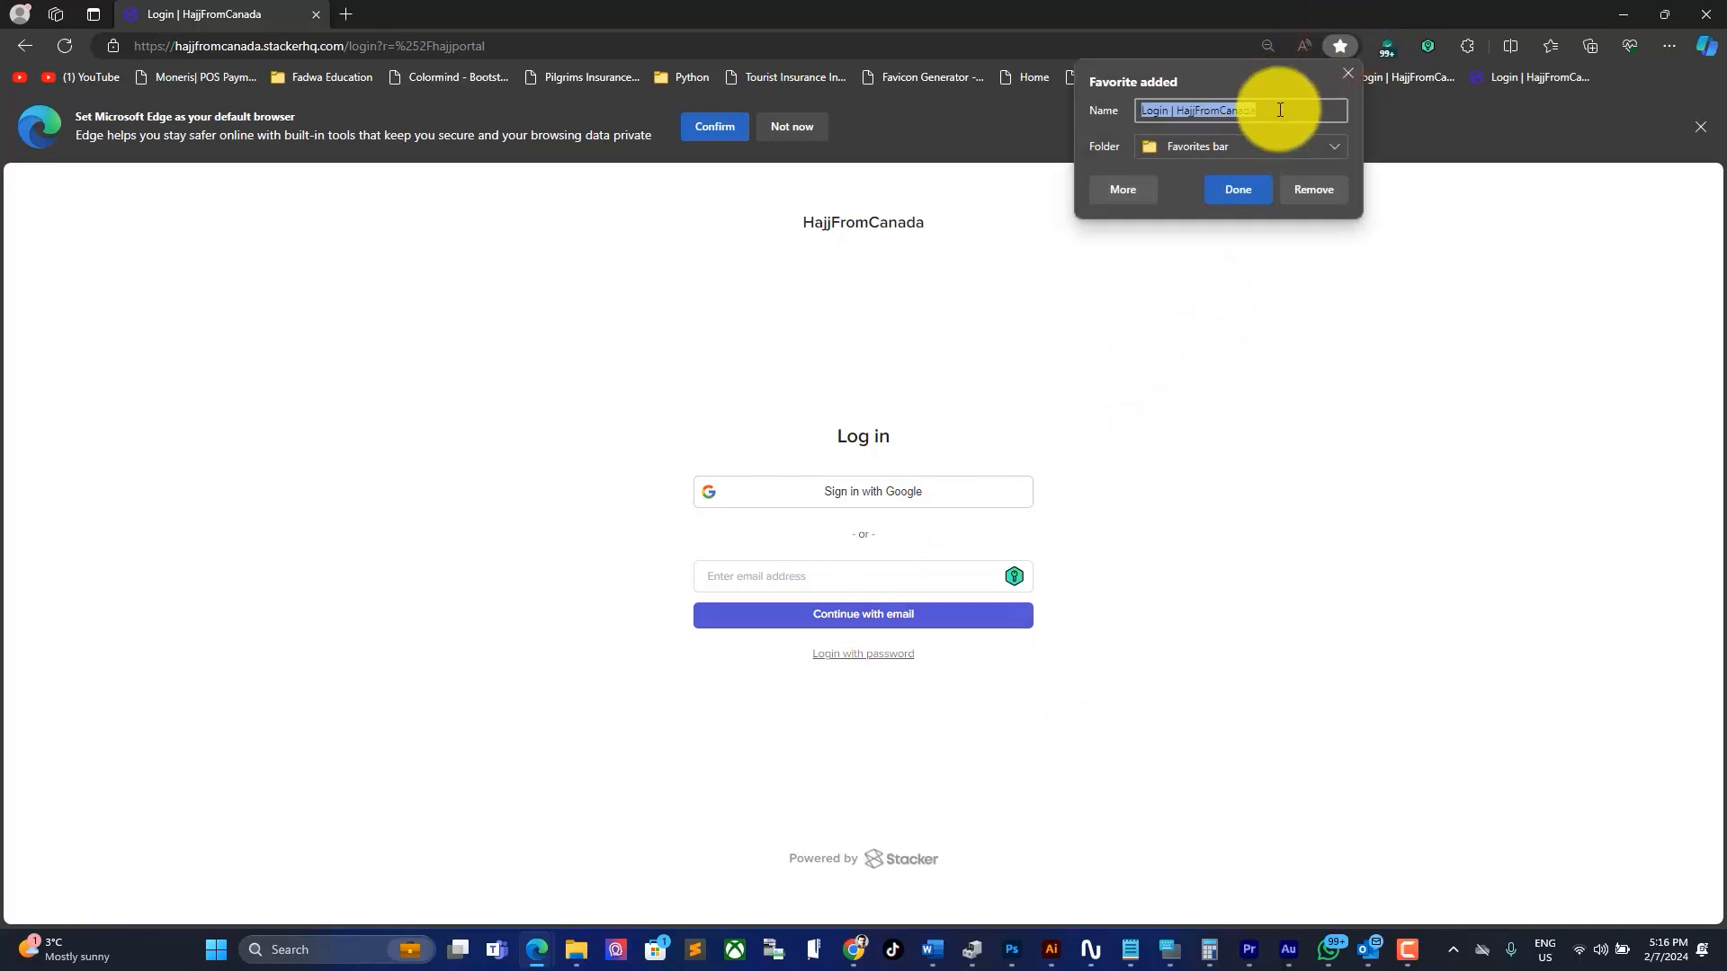
left_click(1191, 193)
left_click(1346, 69)
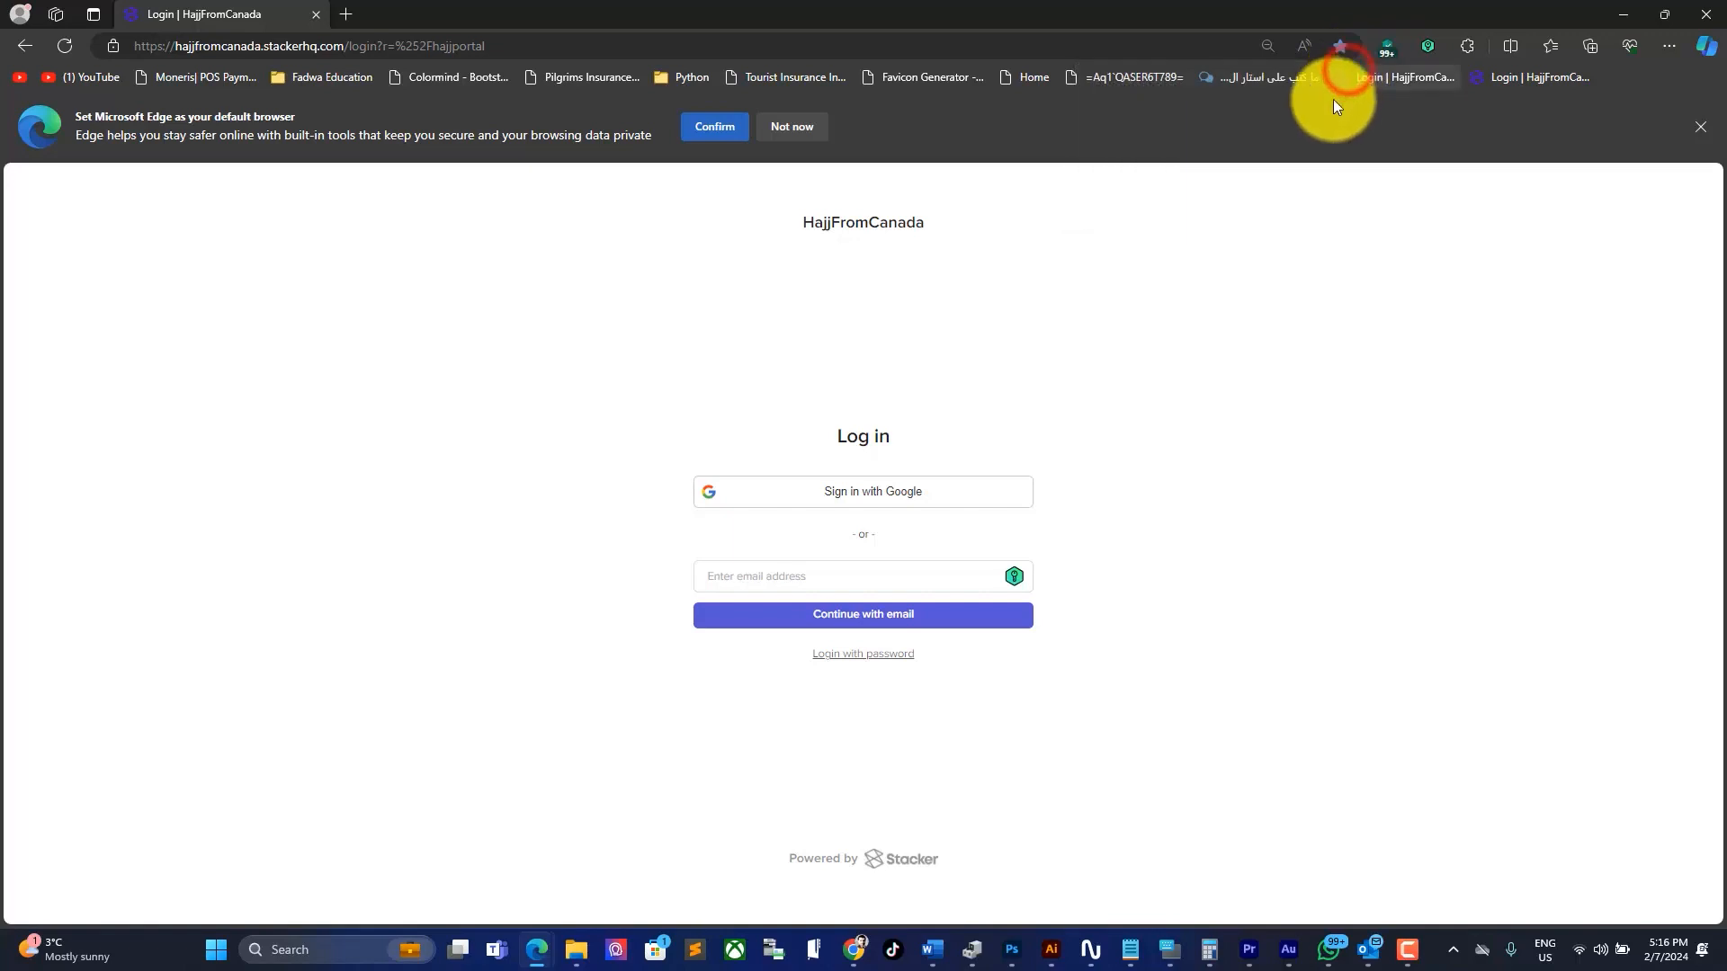
Step: Go to google.ca, then reopen the portal login from the Login | HajjFromCanada favourite
left_click(944, 46)
type("goog")
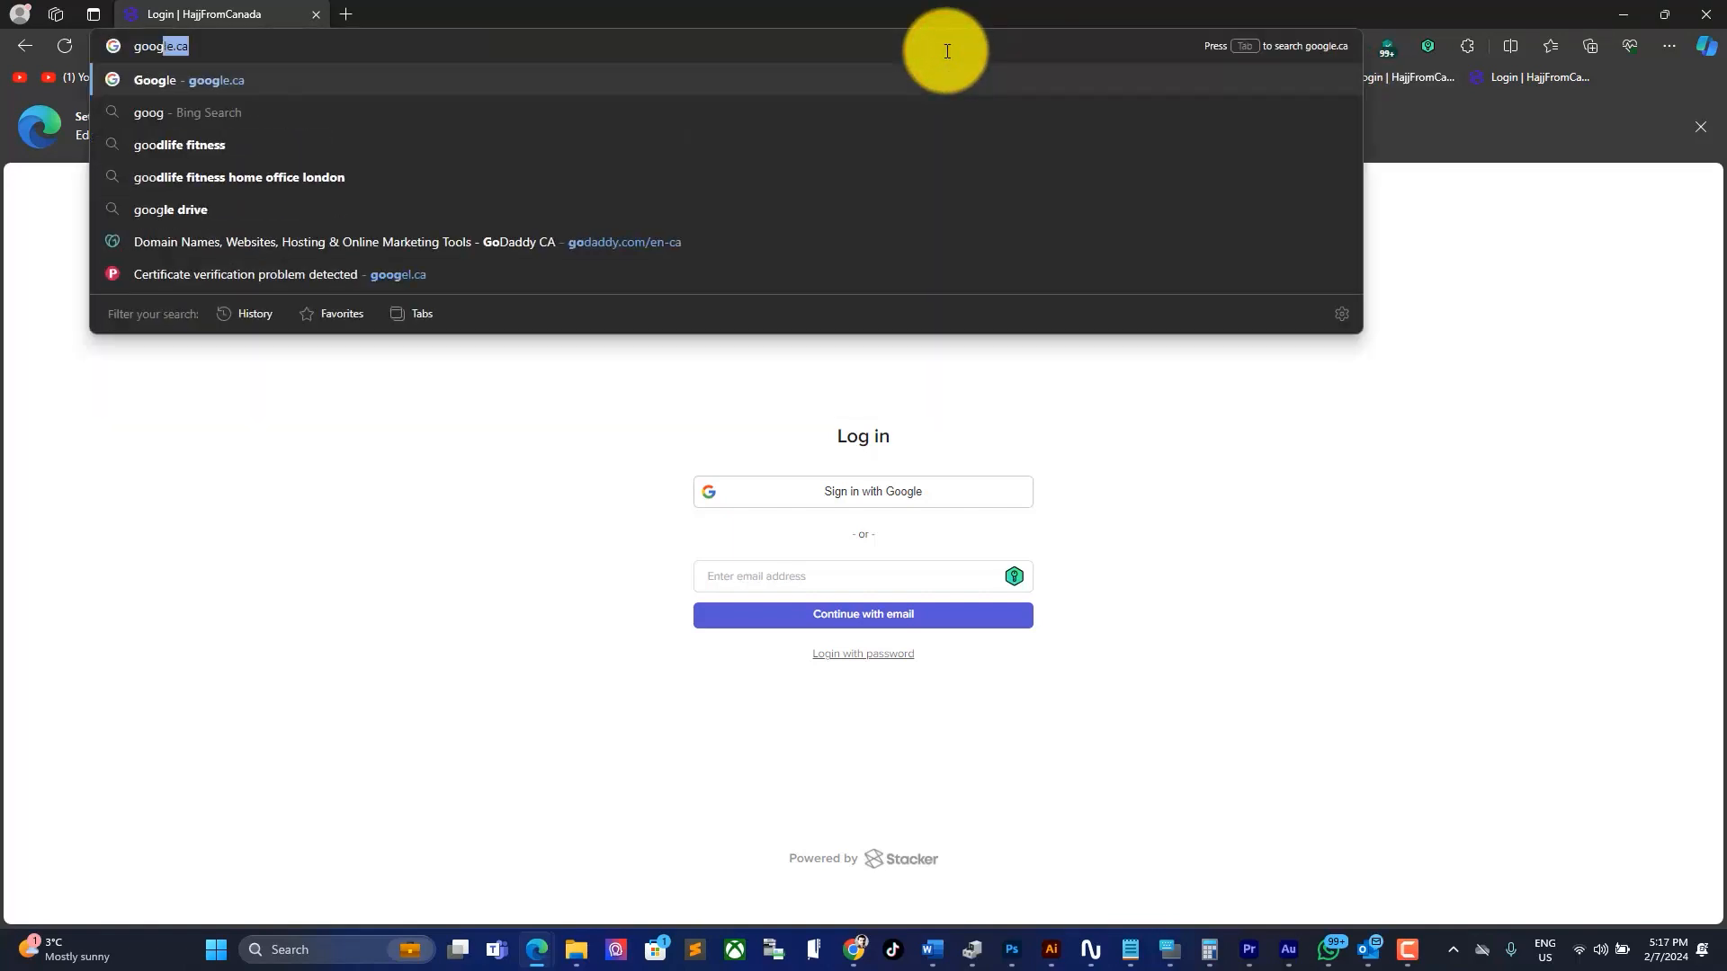
type("le.ca")
key("Return")
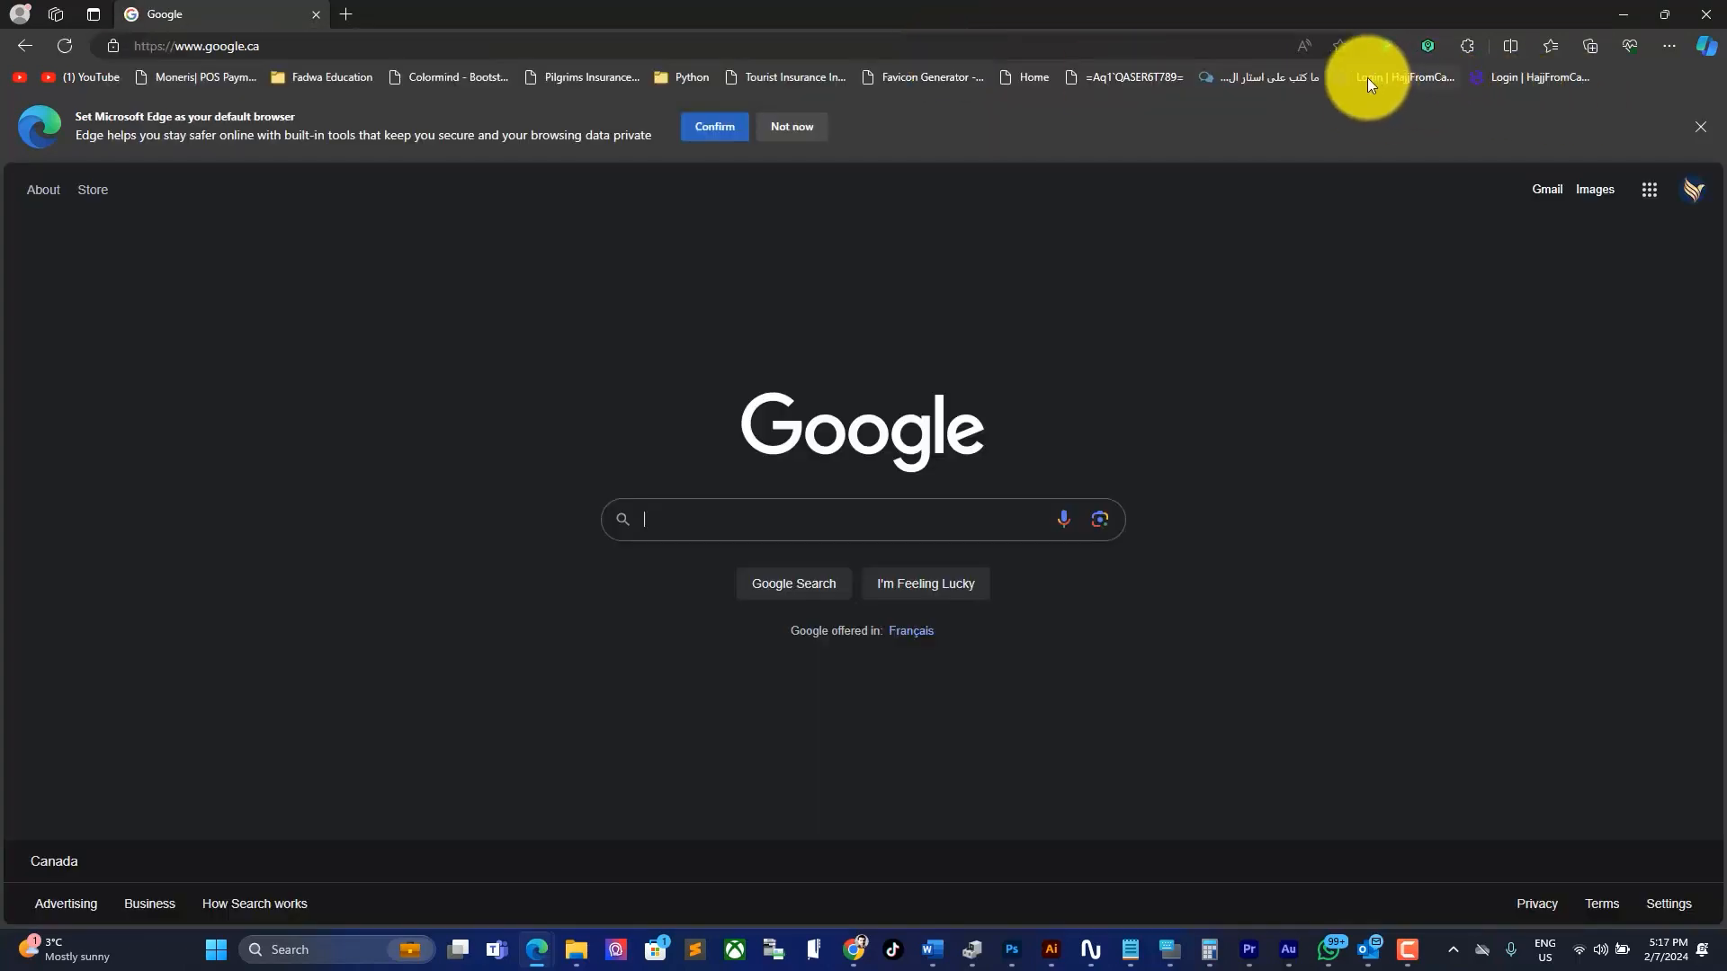
left_click(1363, 74)
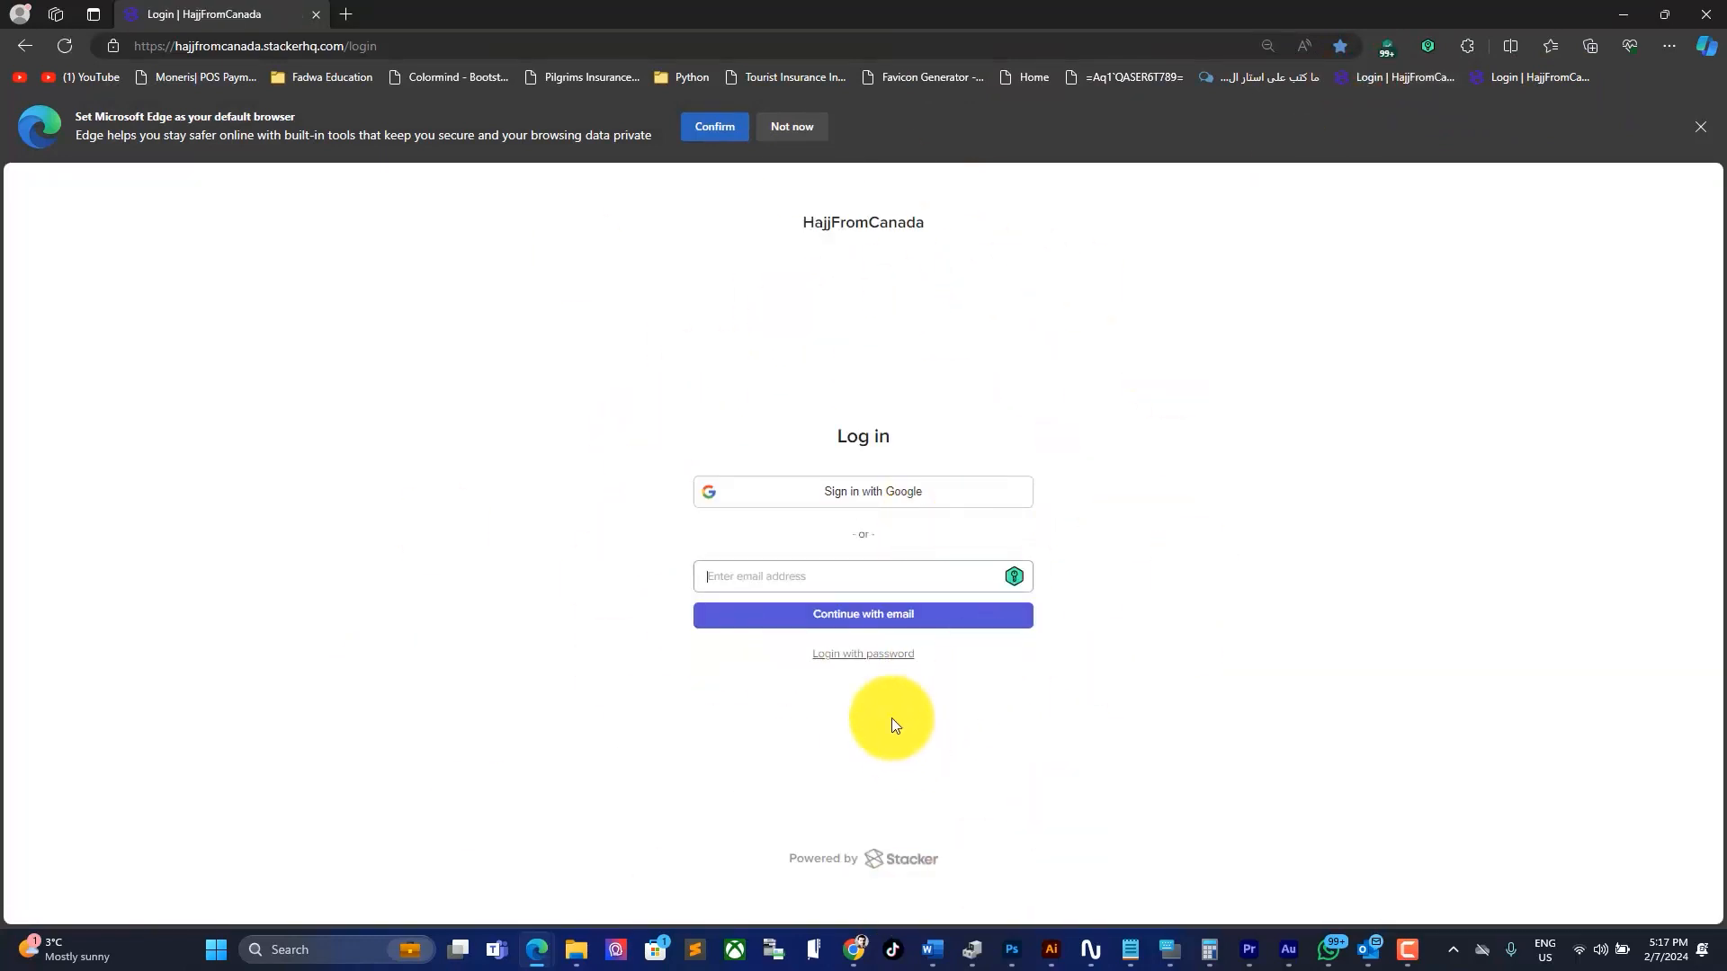
Step: Dismiss the Edge banner and submit the account email, getting 'not part of this workspace'
left_click(793, 124)
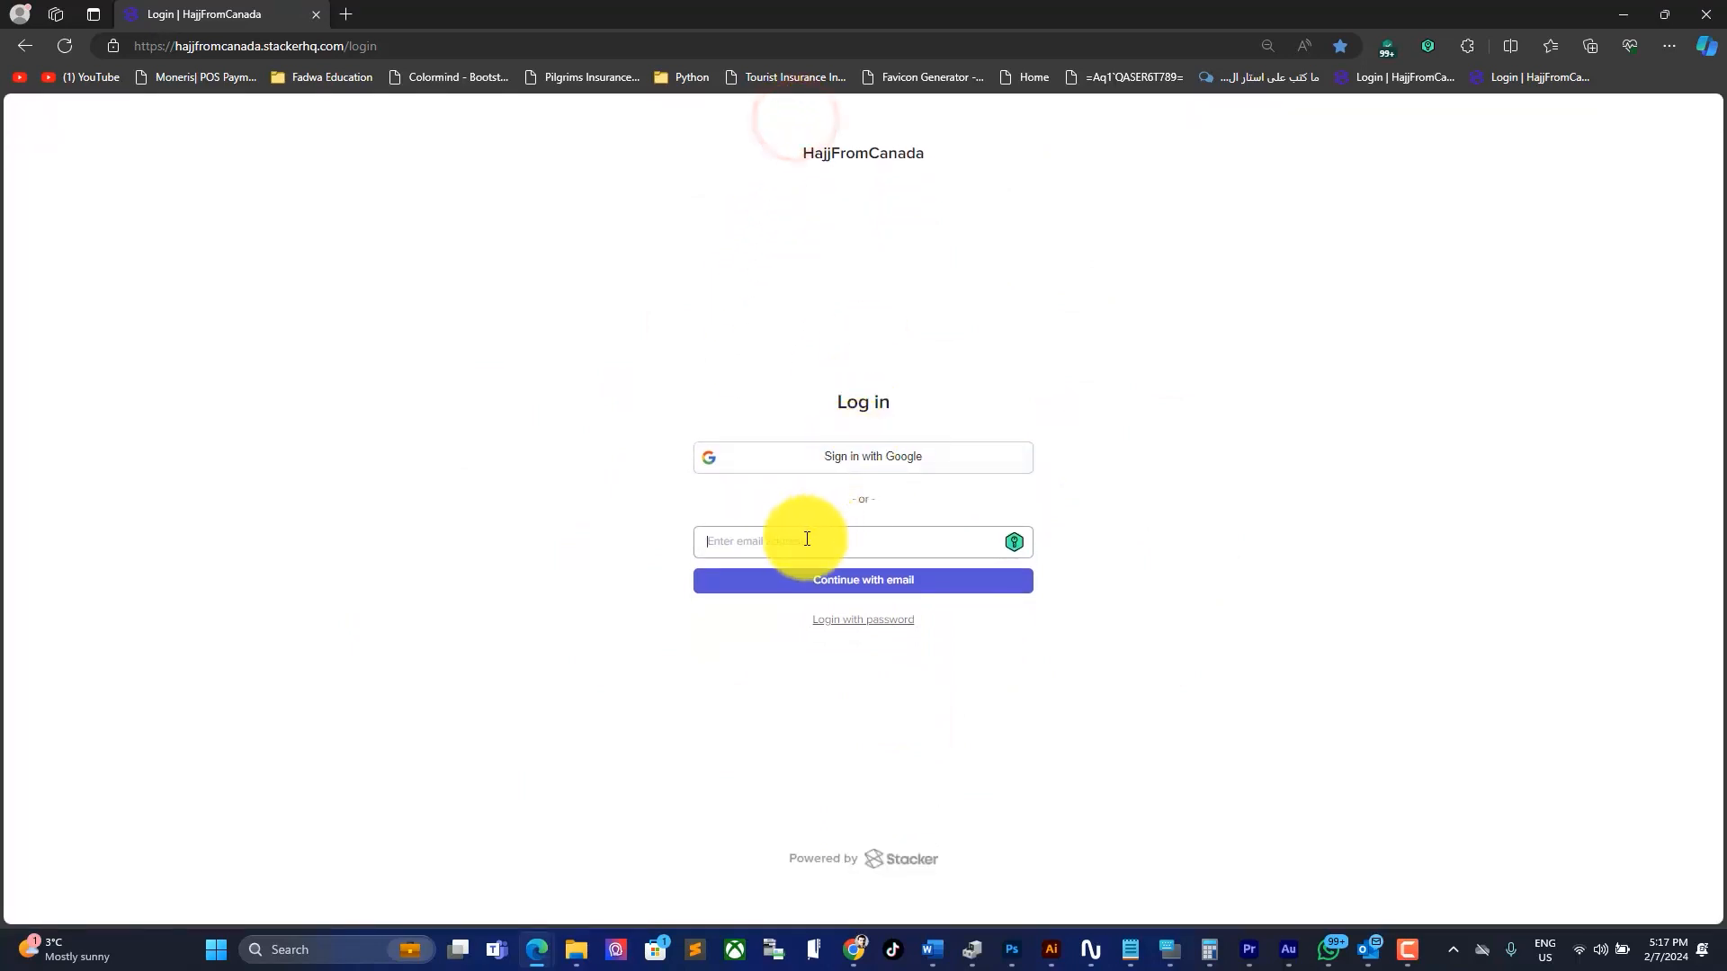
left_click(806, 538)
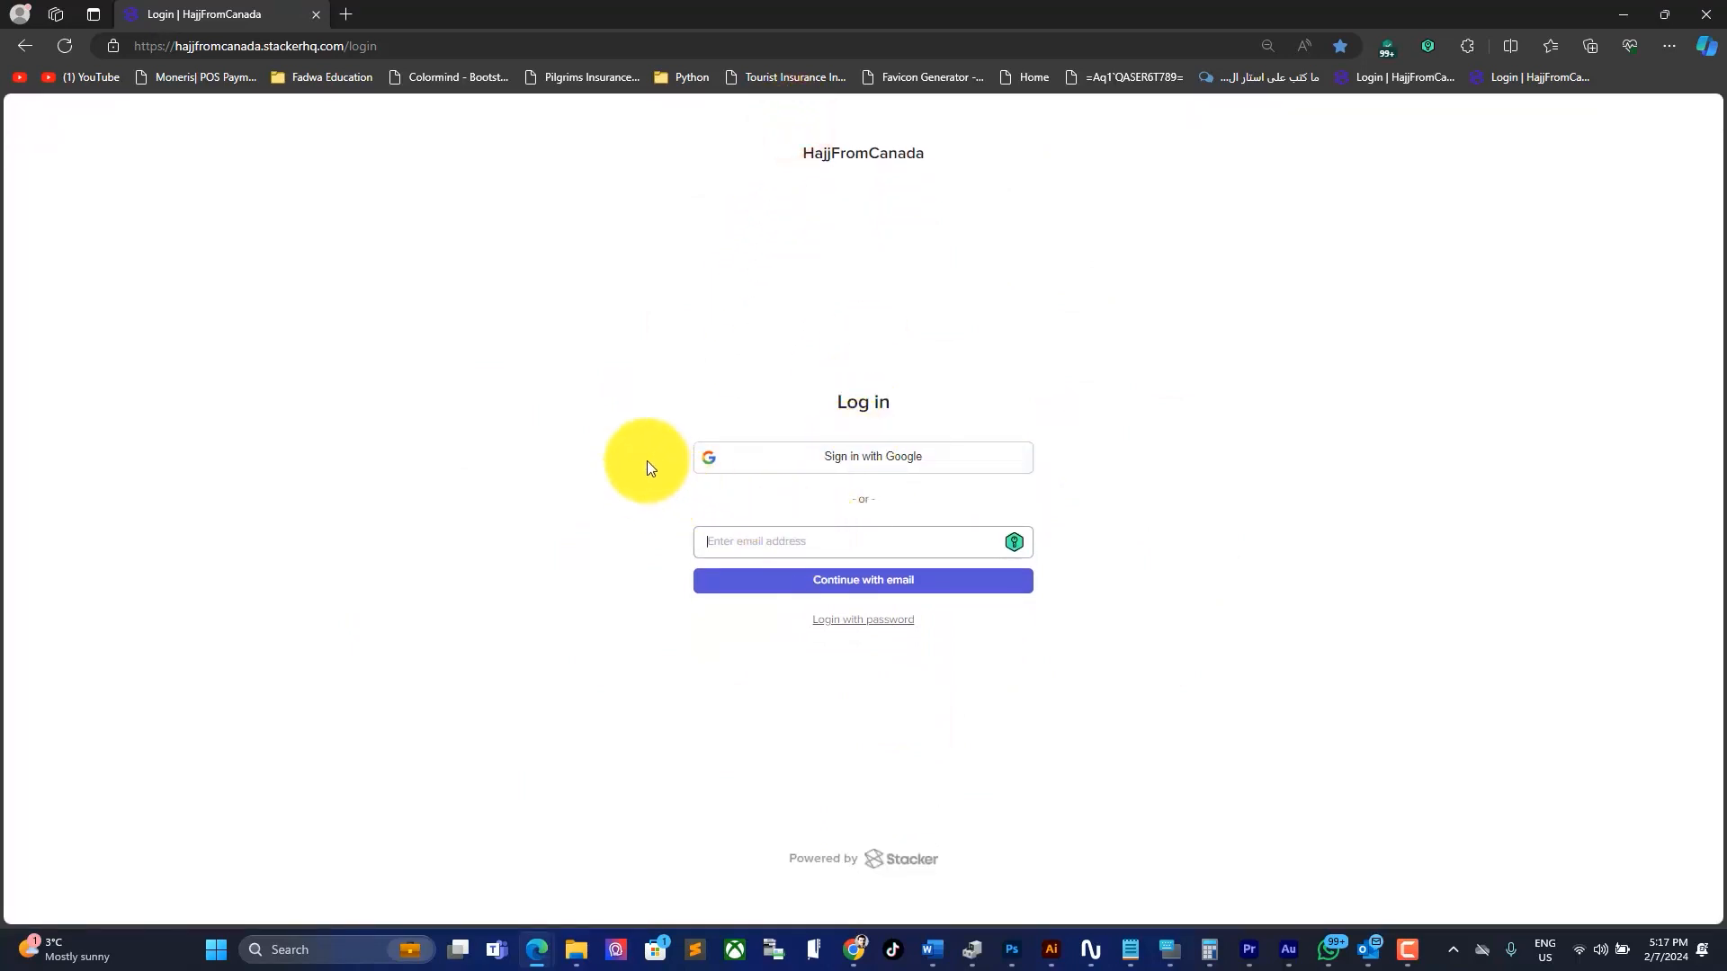
double_click(666, 457)
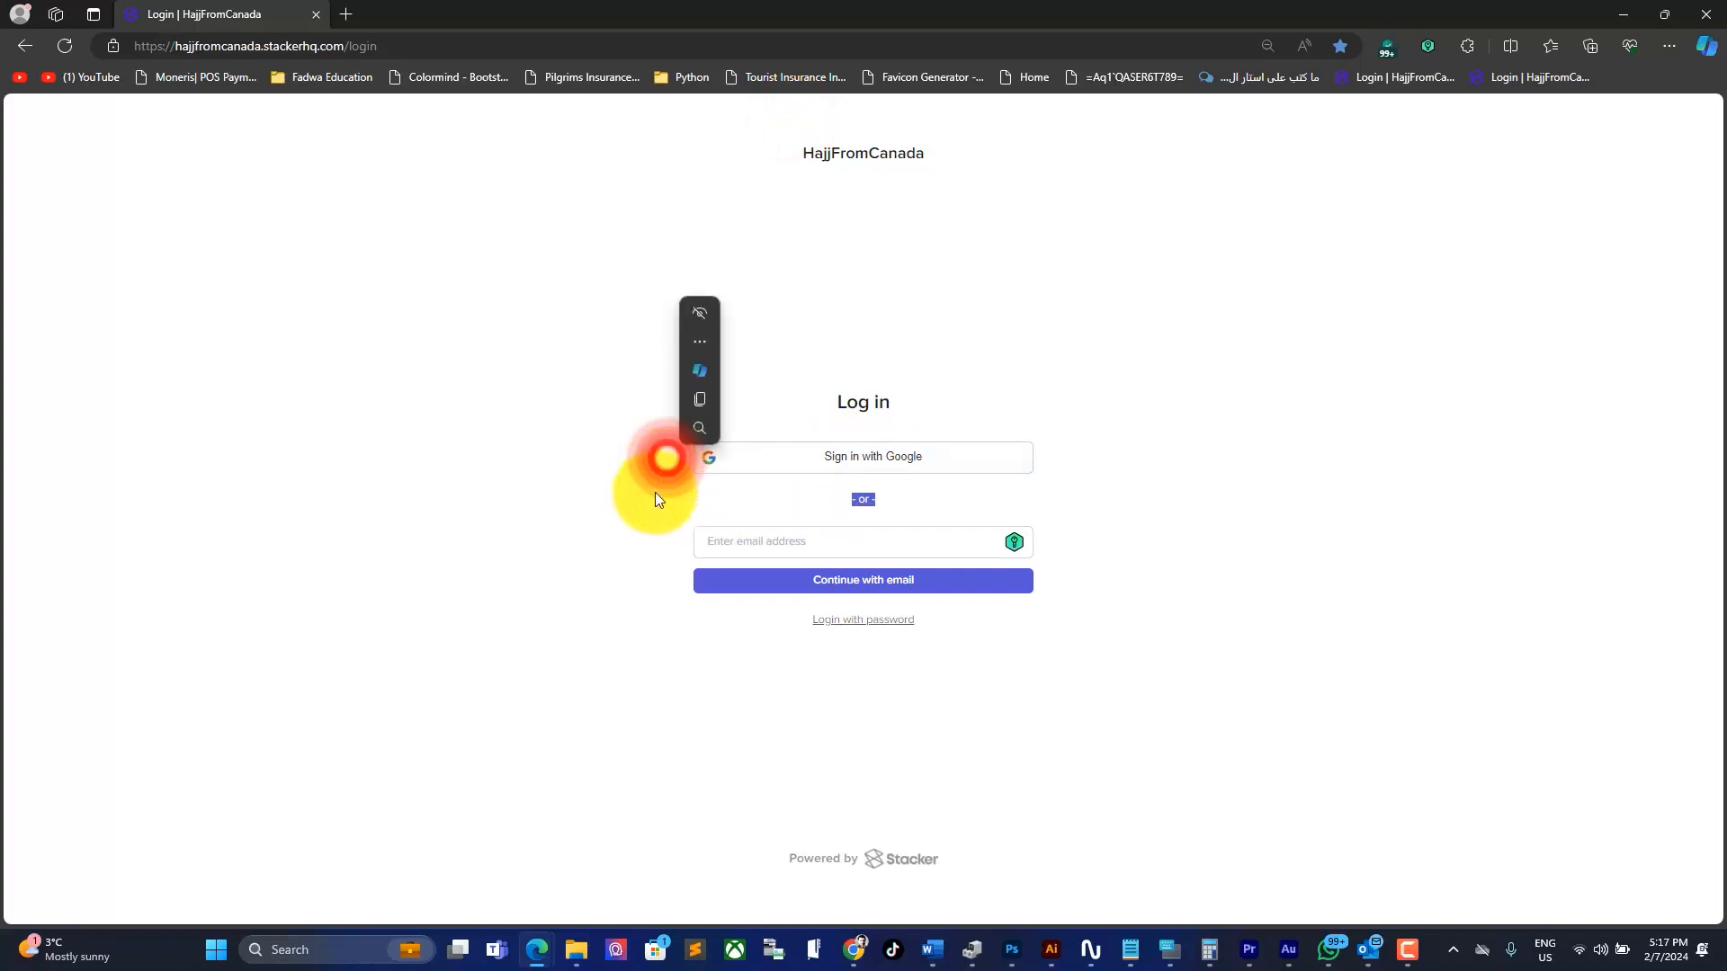
triple_click(677, 542)
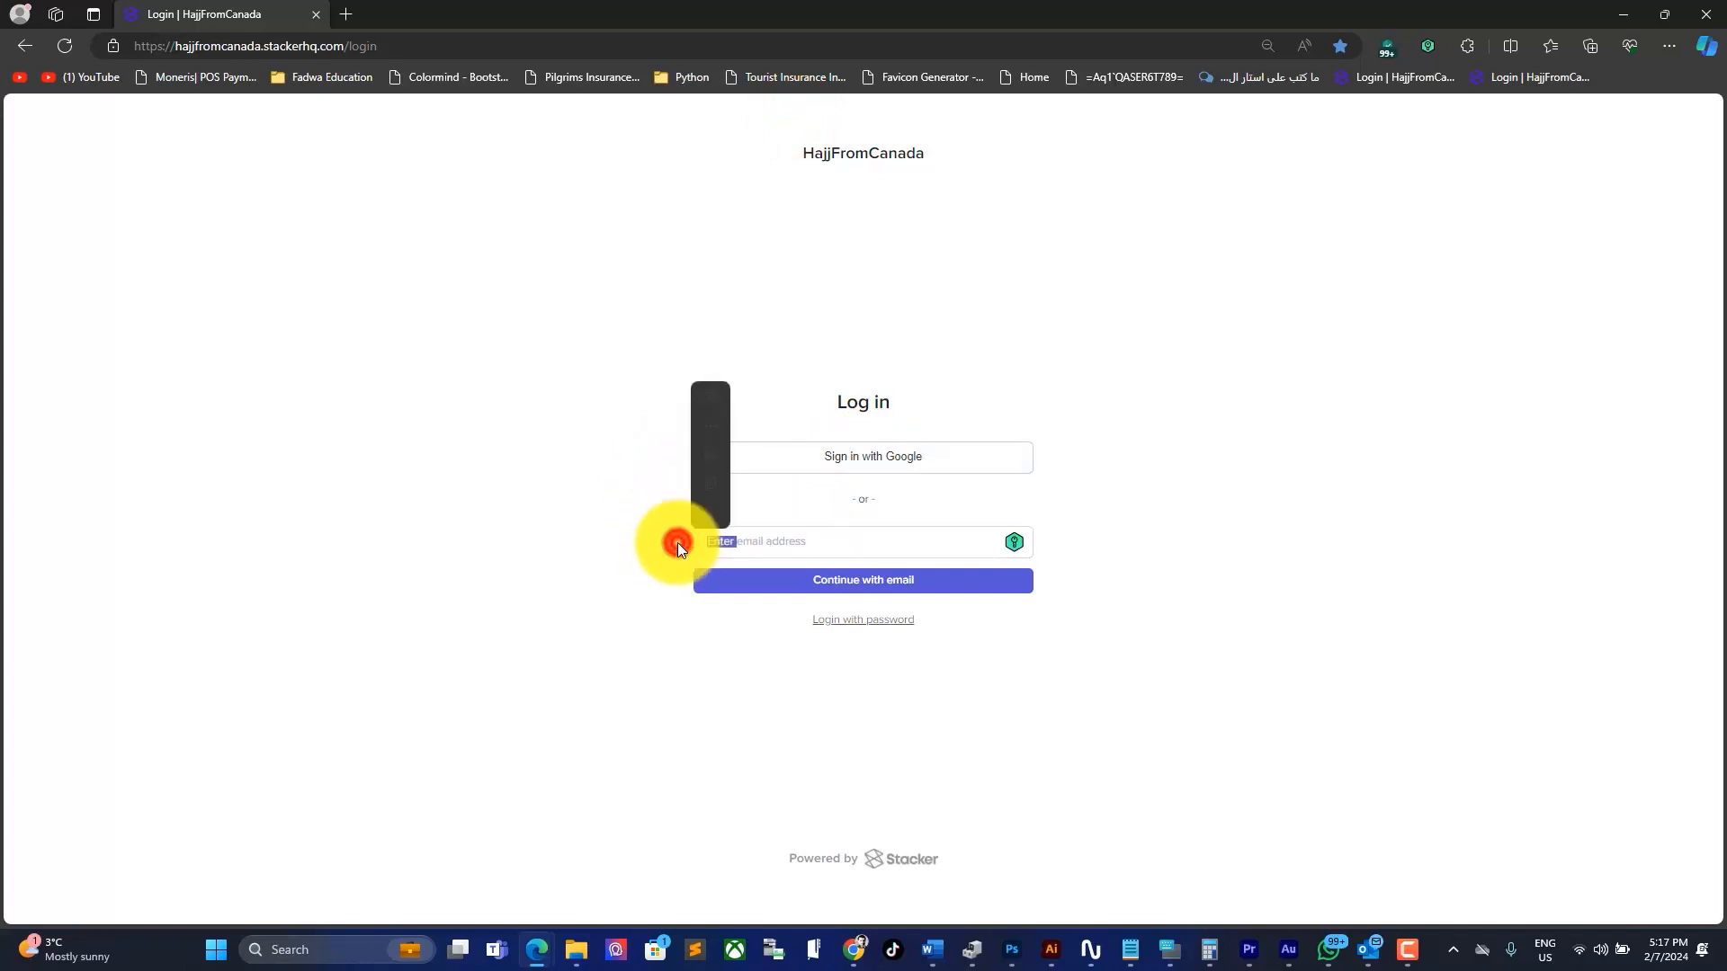
left_click(826, 536)
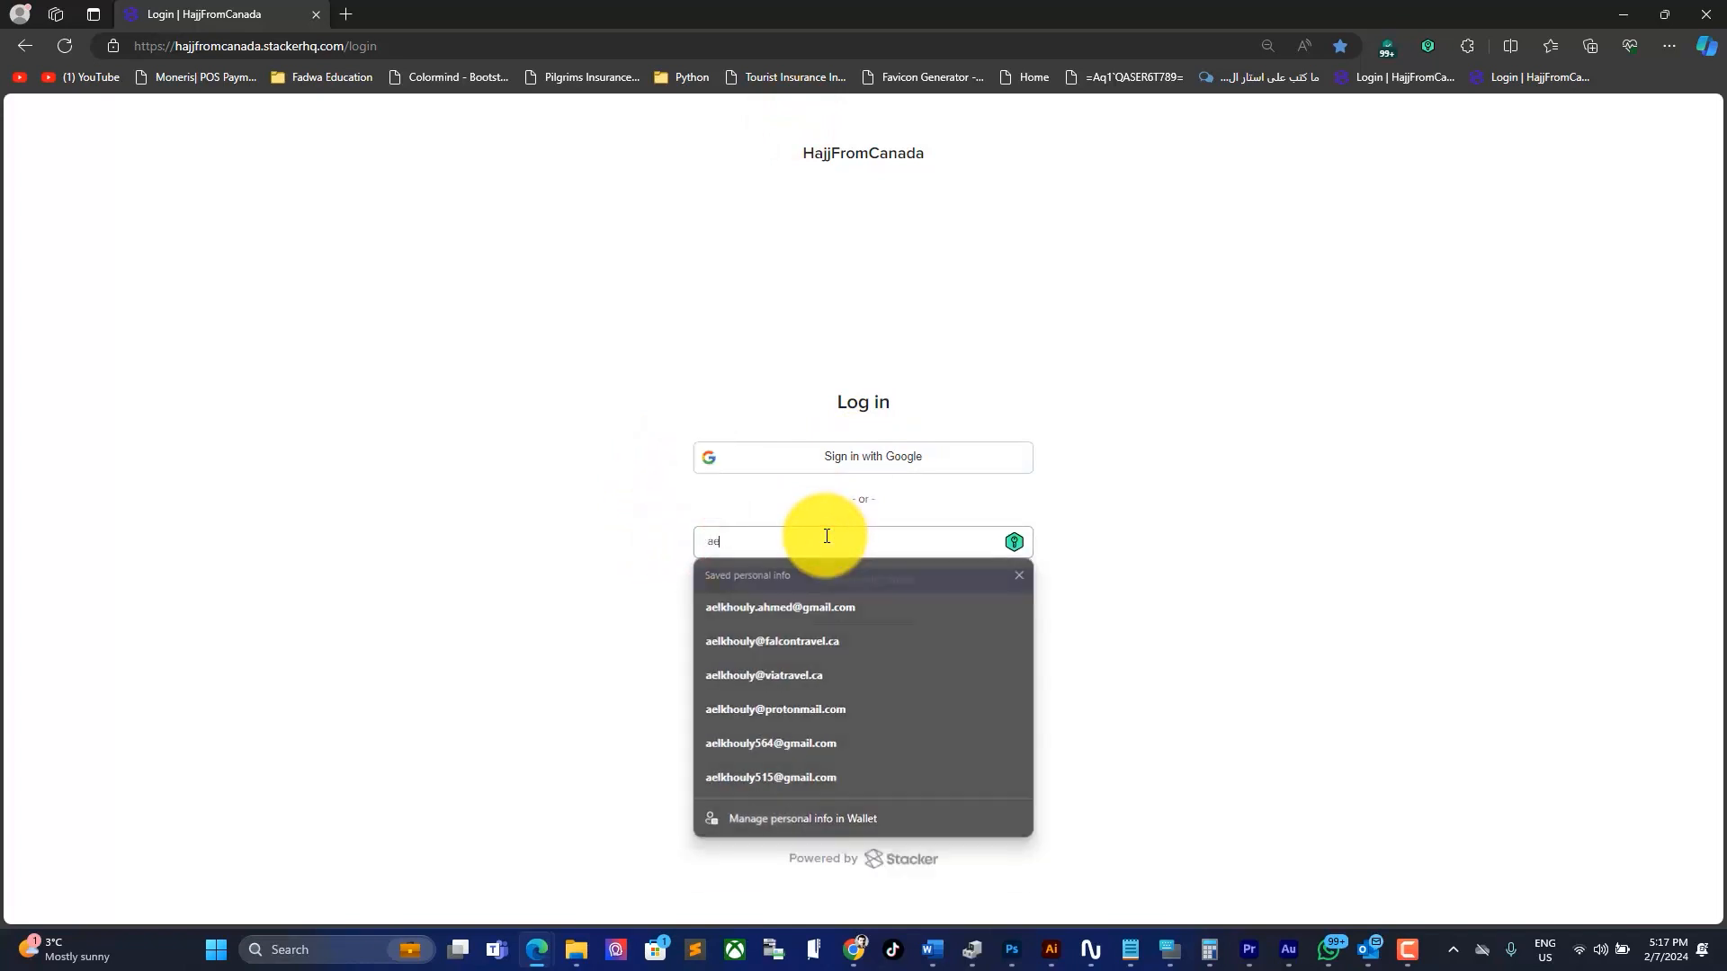
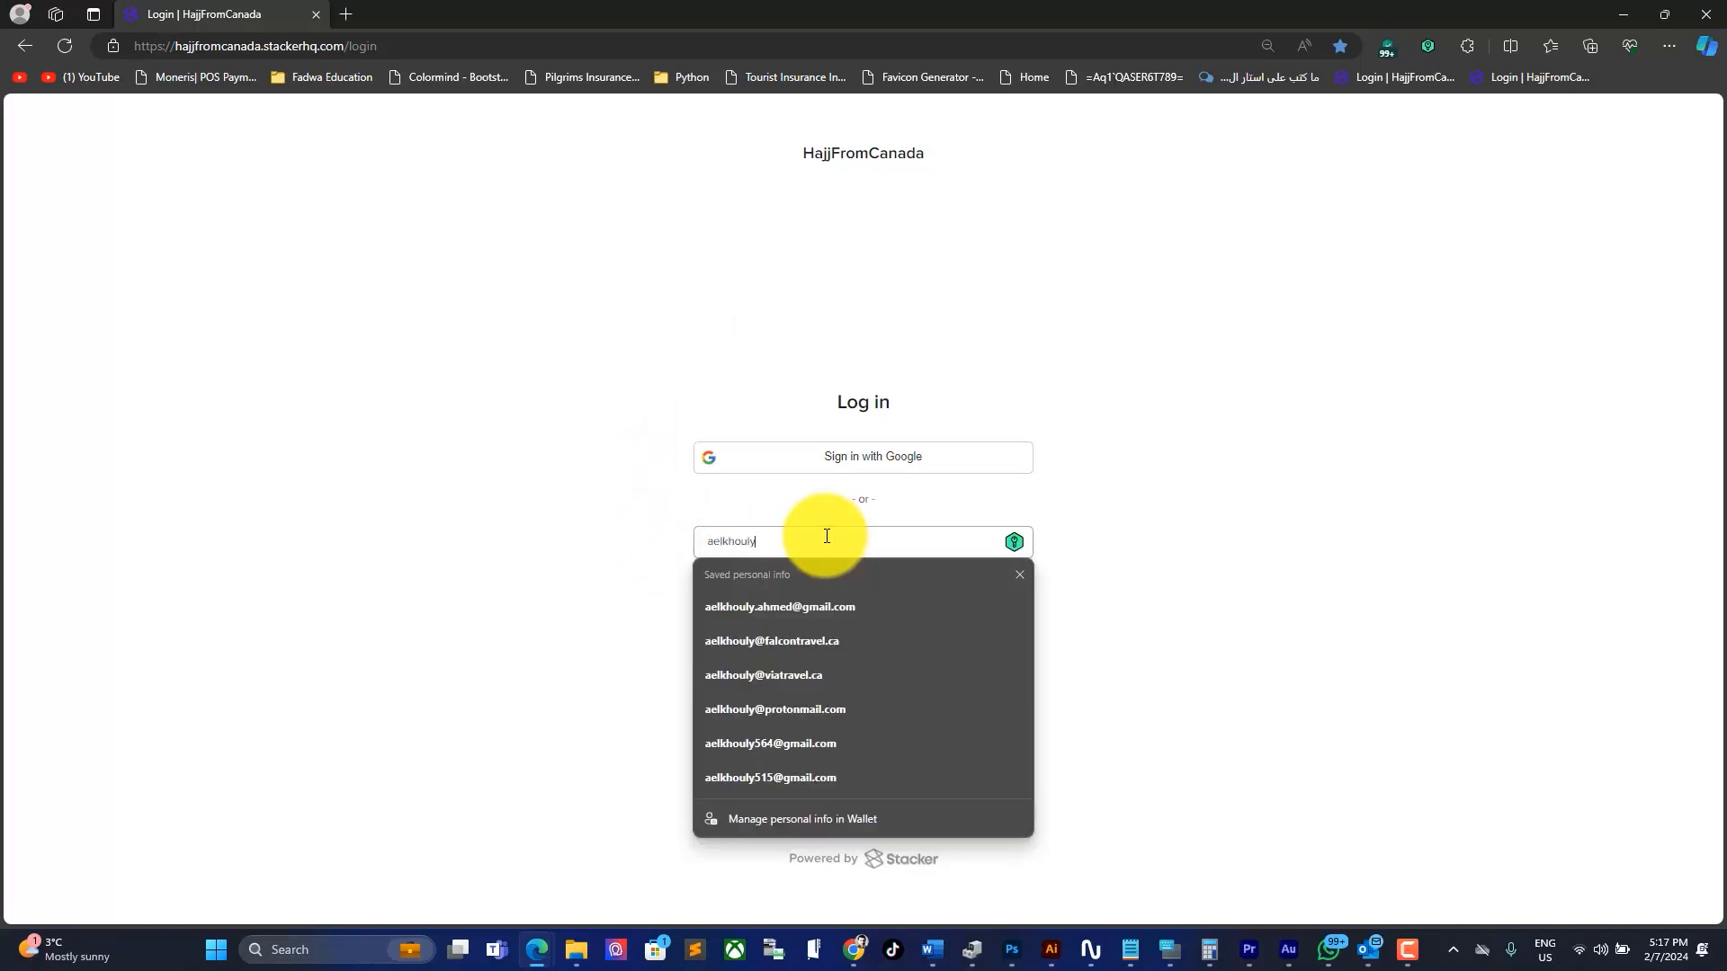
key("Escape")
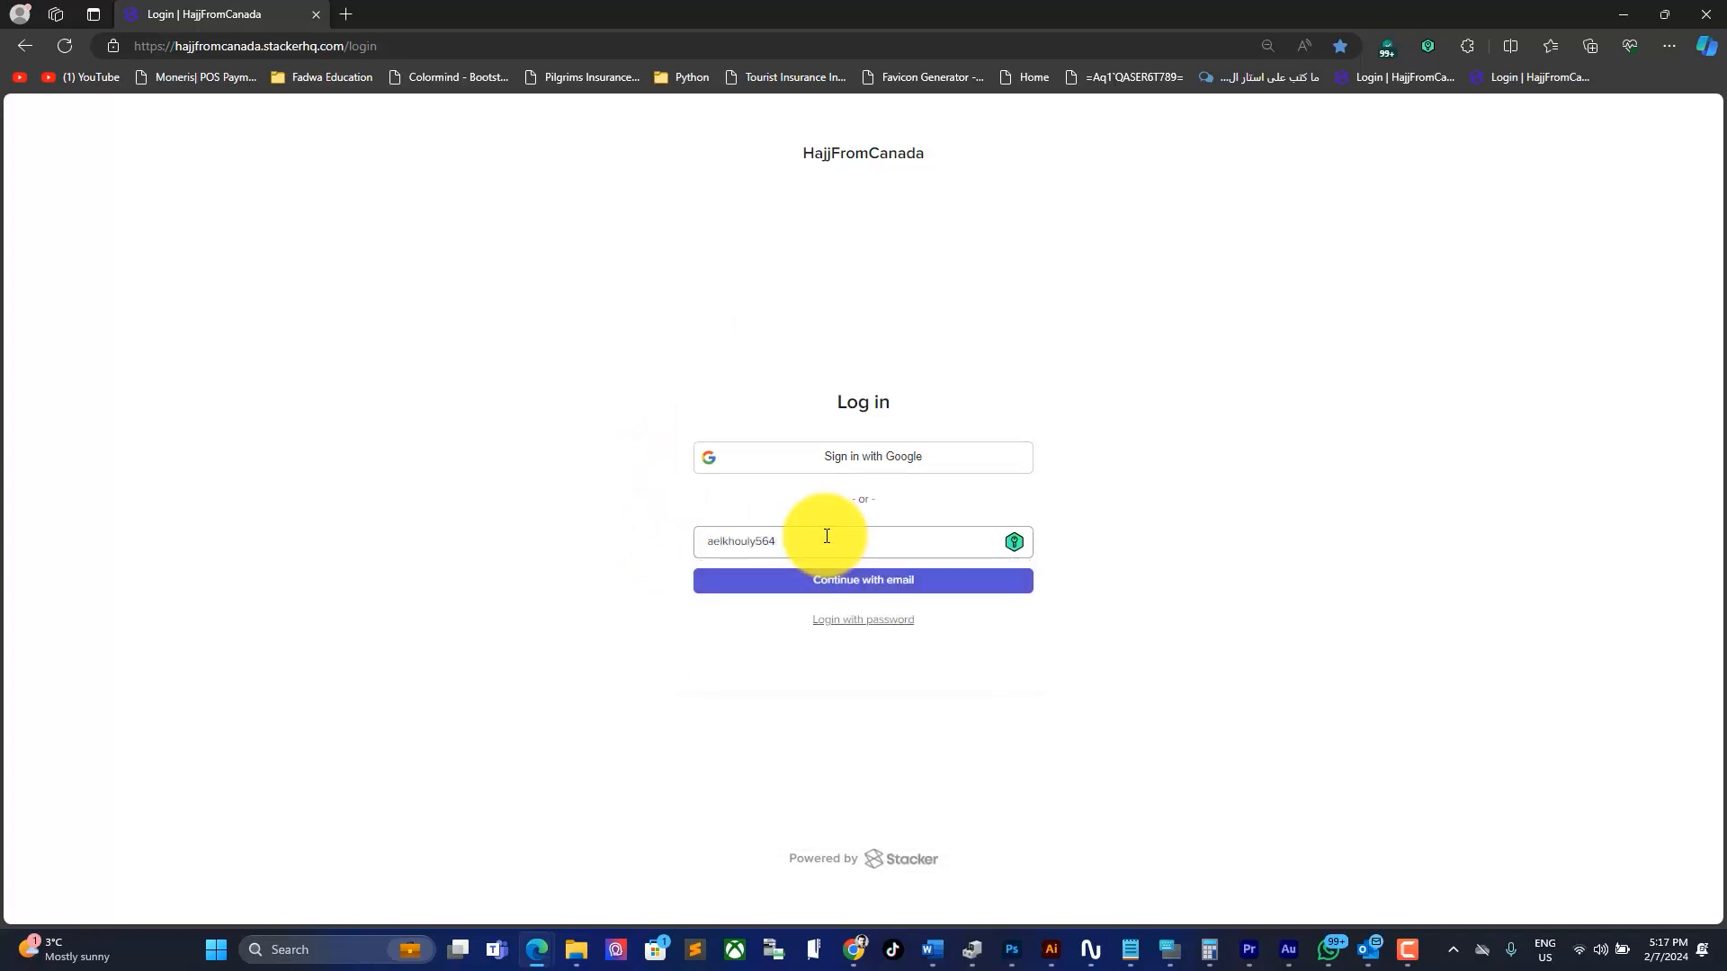
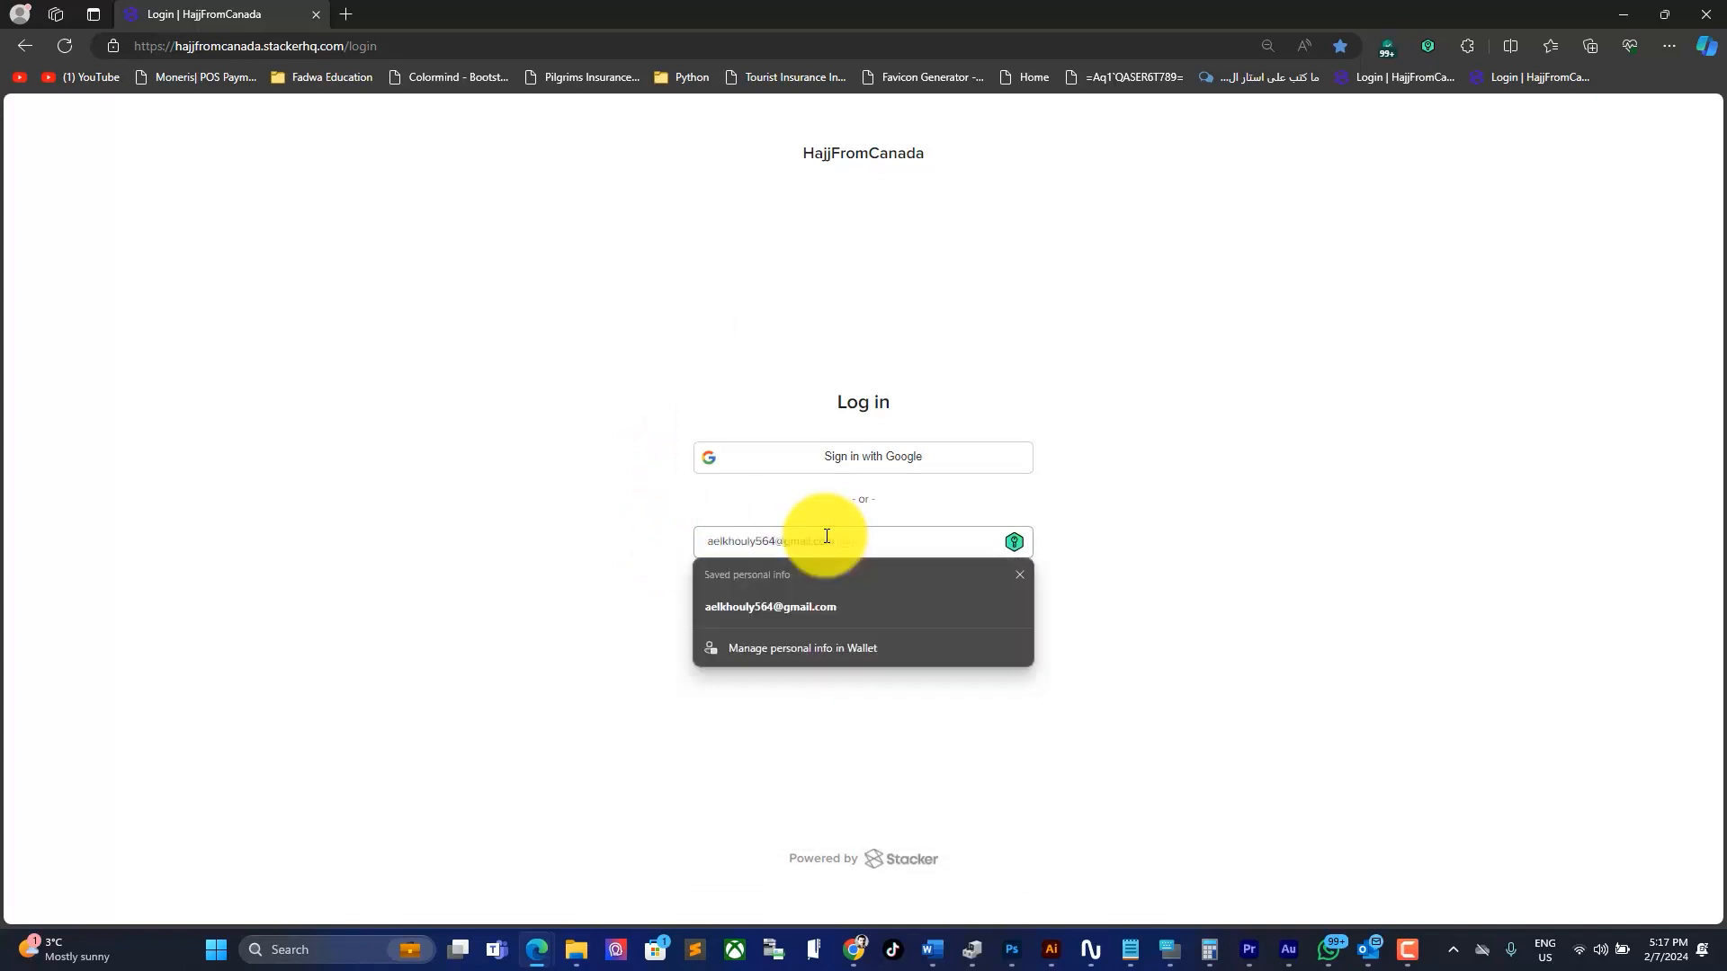
left_click(835, 586)
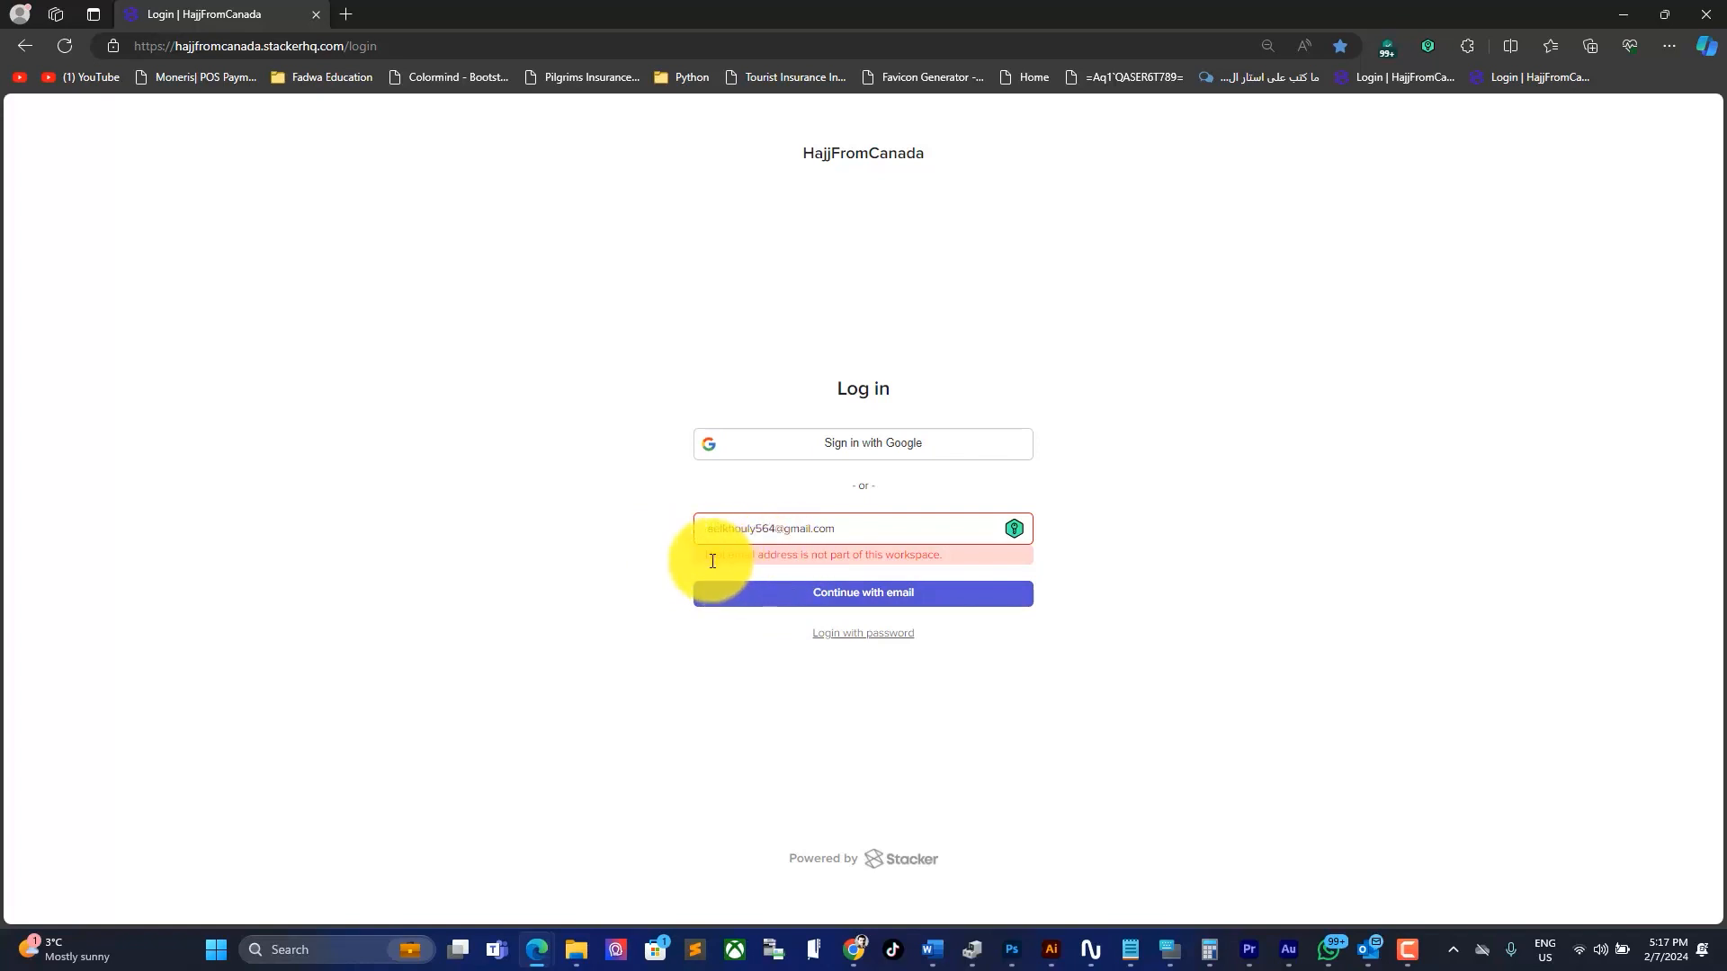
left_click_drag(695, 553, 1019, 558)
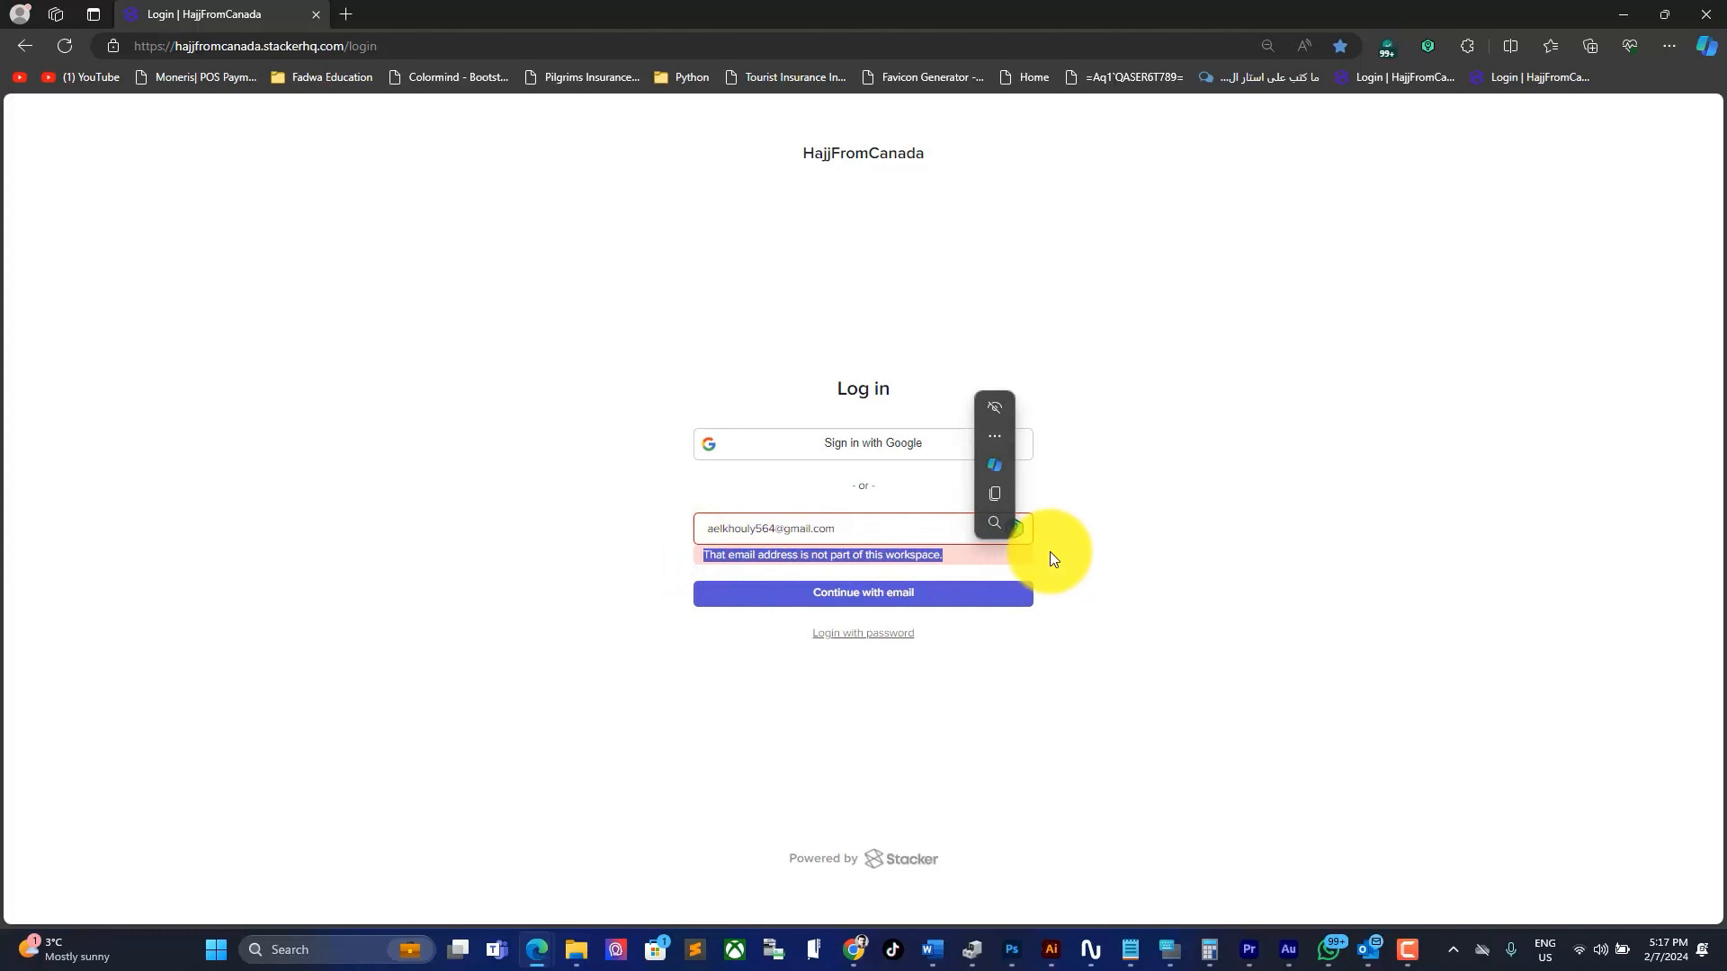
Step: Resubmit the saved account email from autofill to request a login code, then switch to Outlook
triple_click(790, 529)
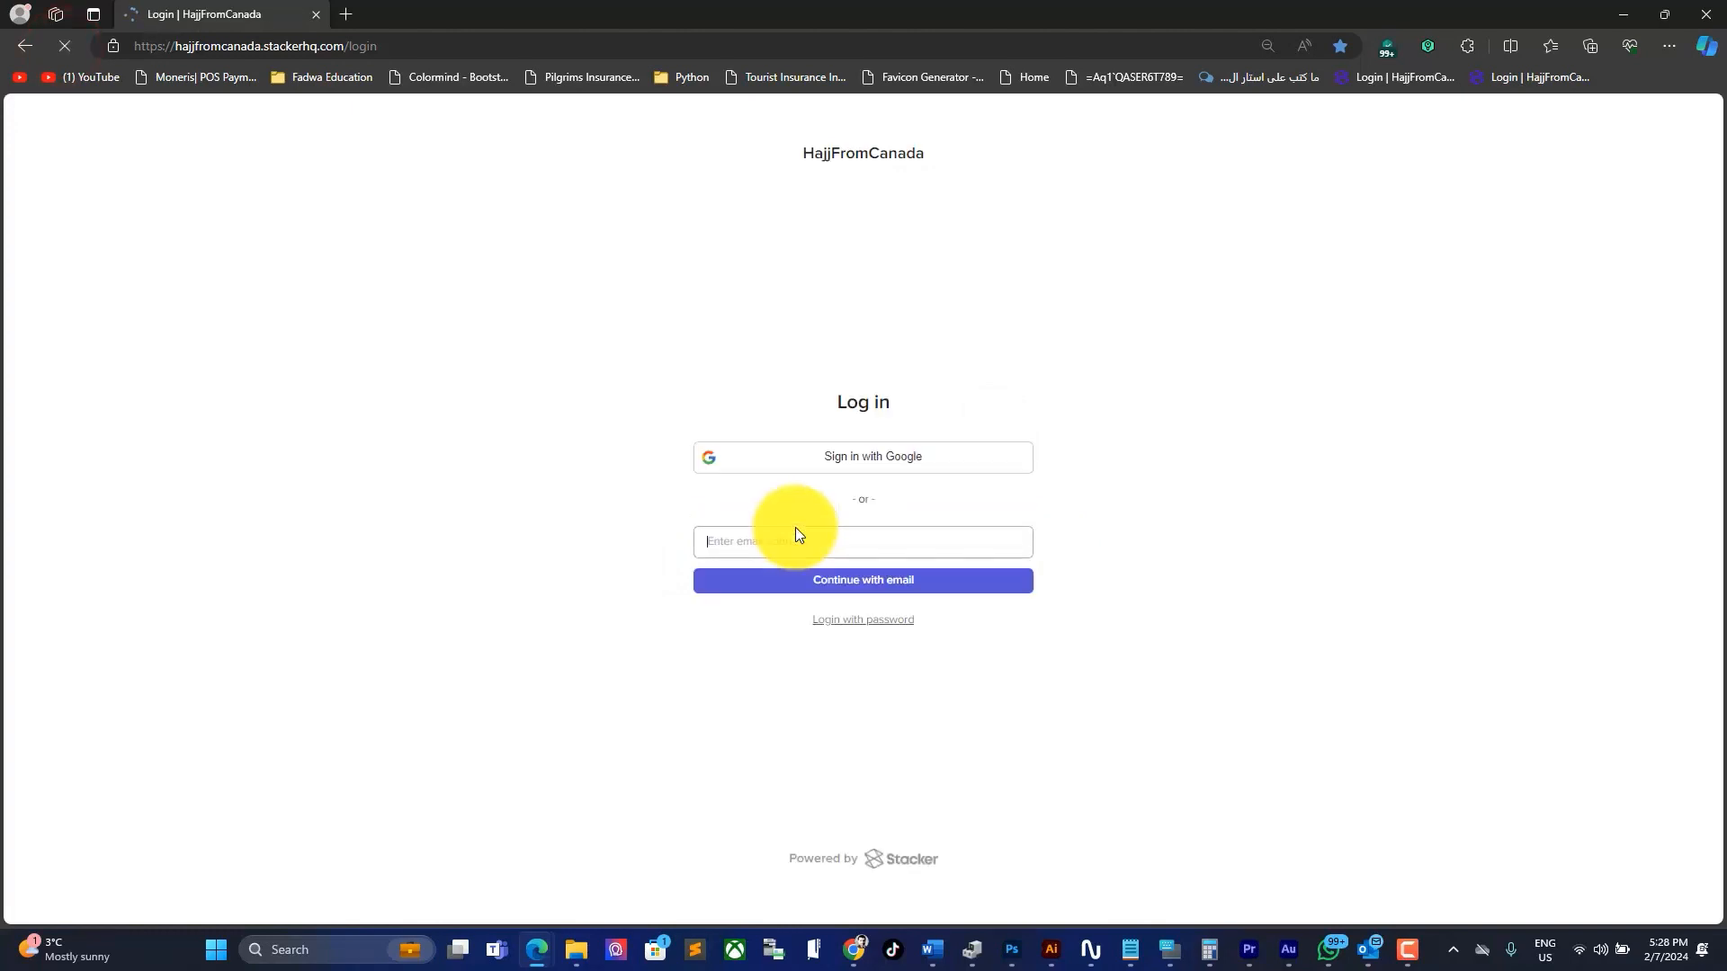
left_click(792, 538)
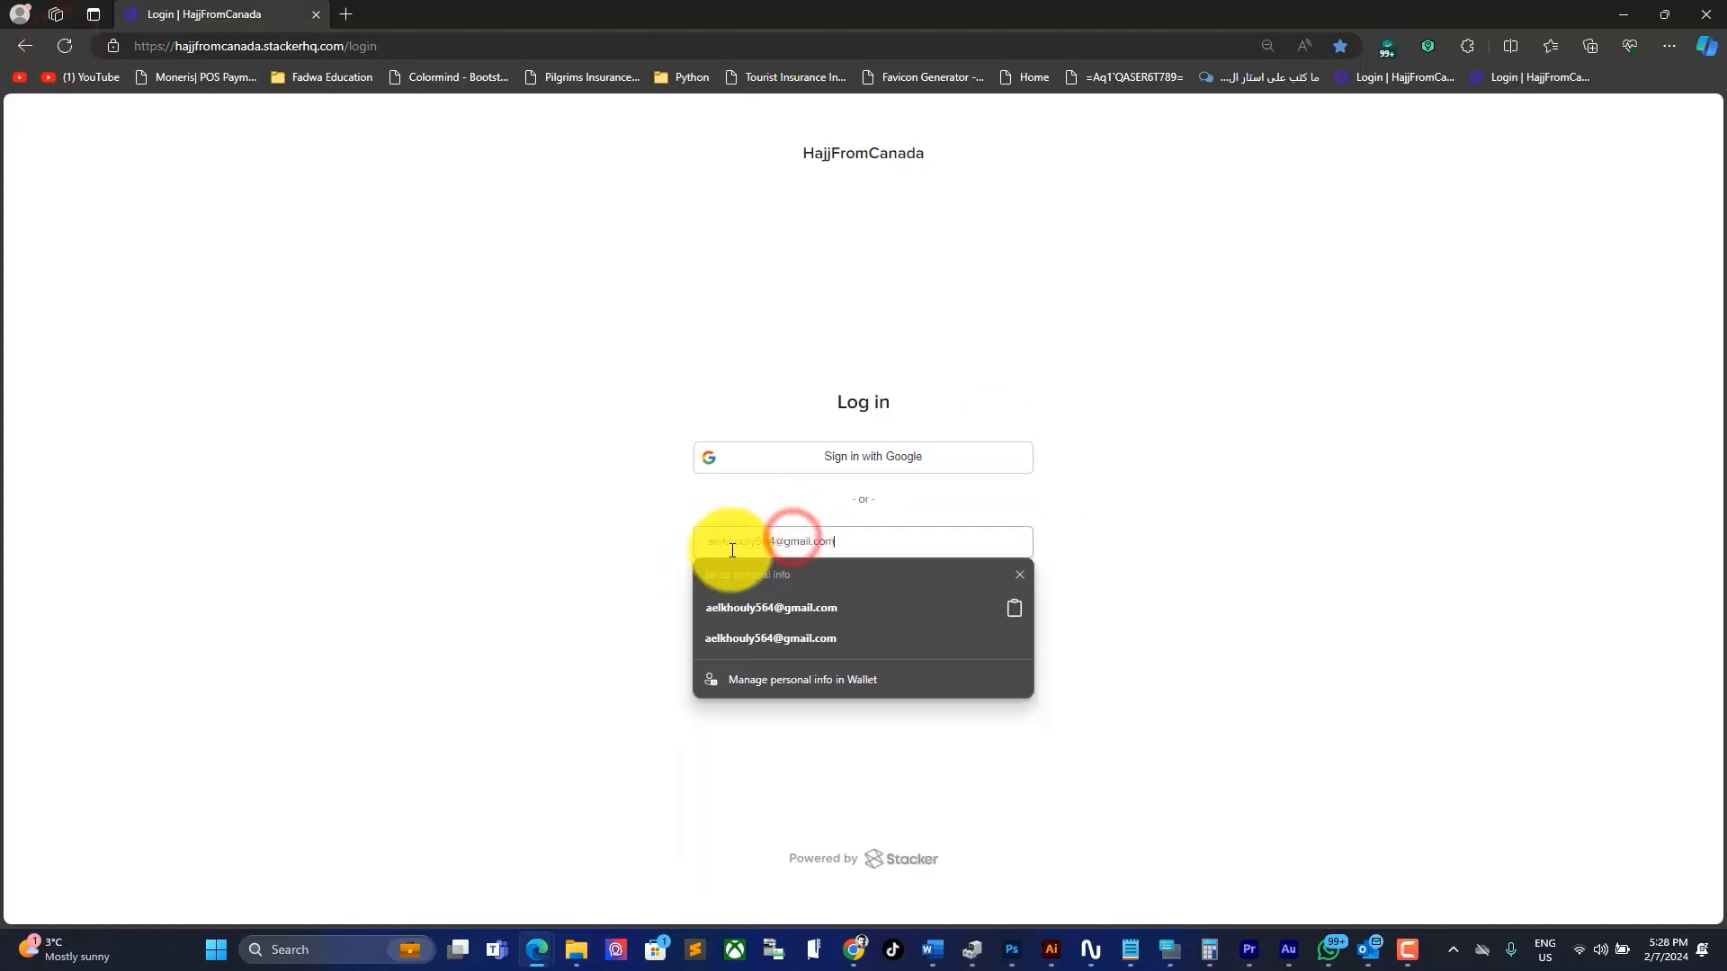
left_click(771, 606)
left_click(790, 583)
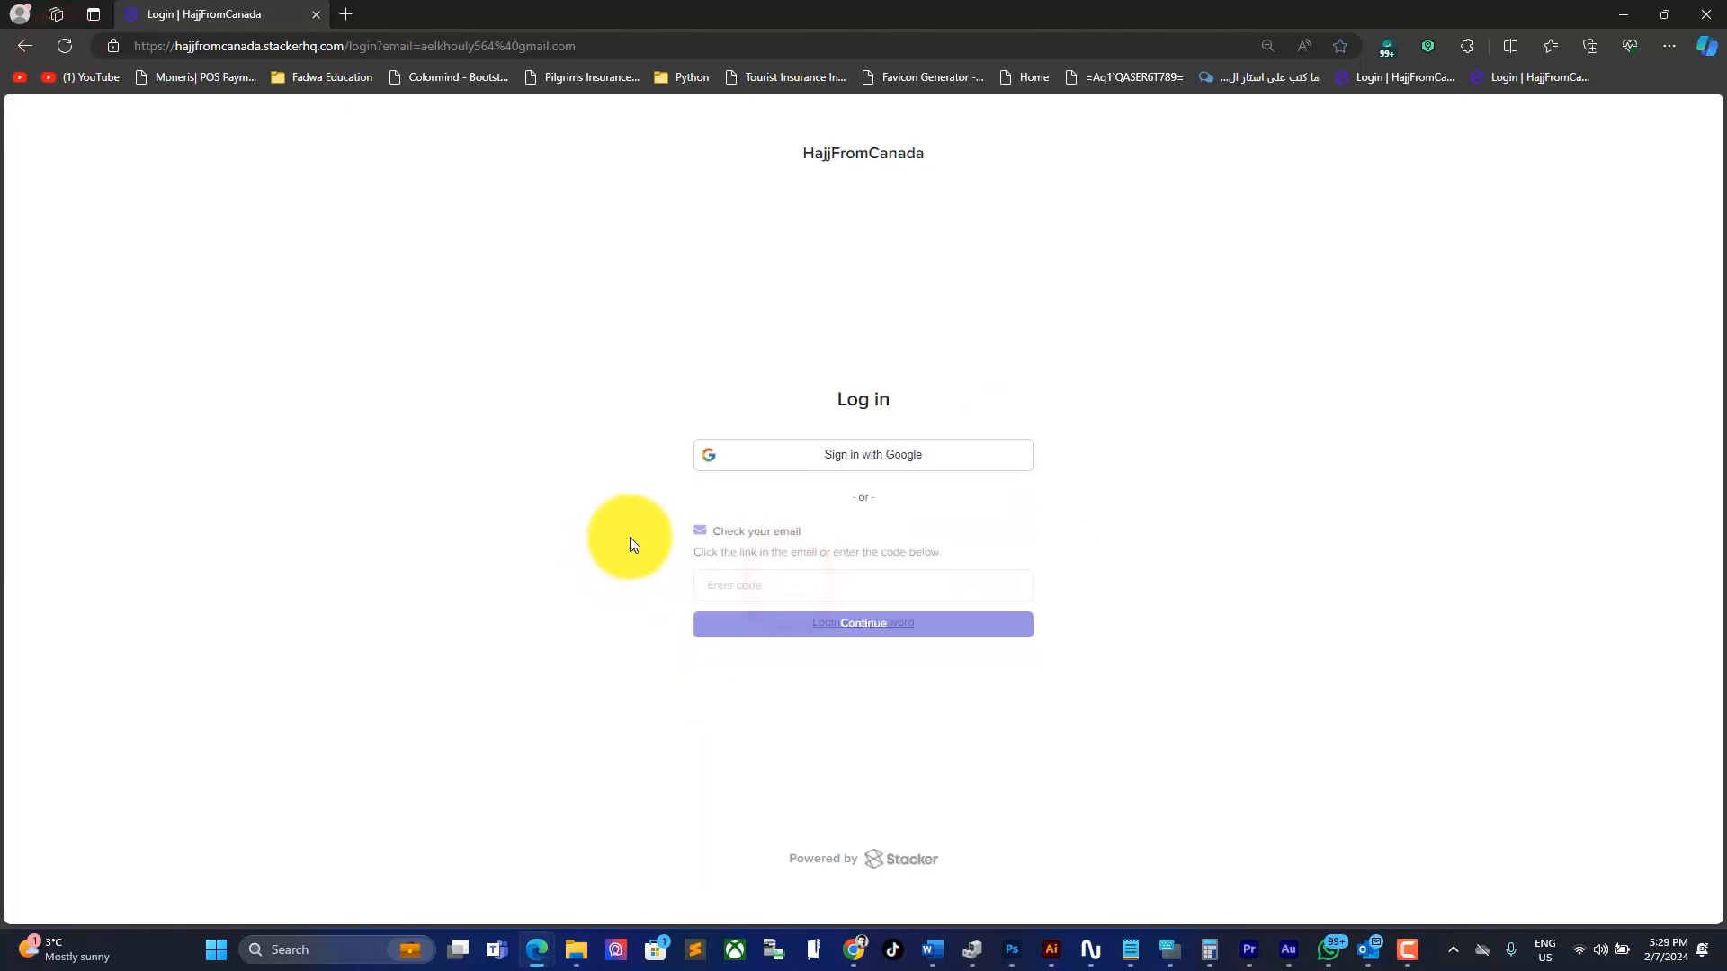
double_click(672, 515)
left_click(673, 515)
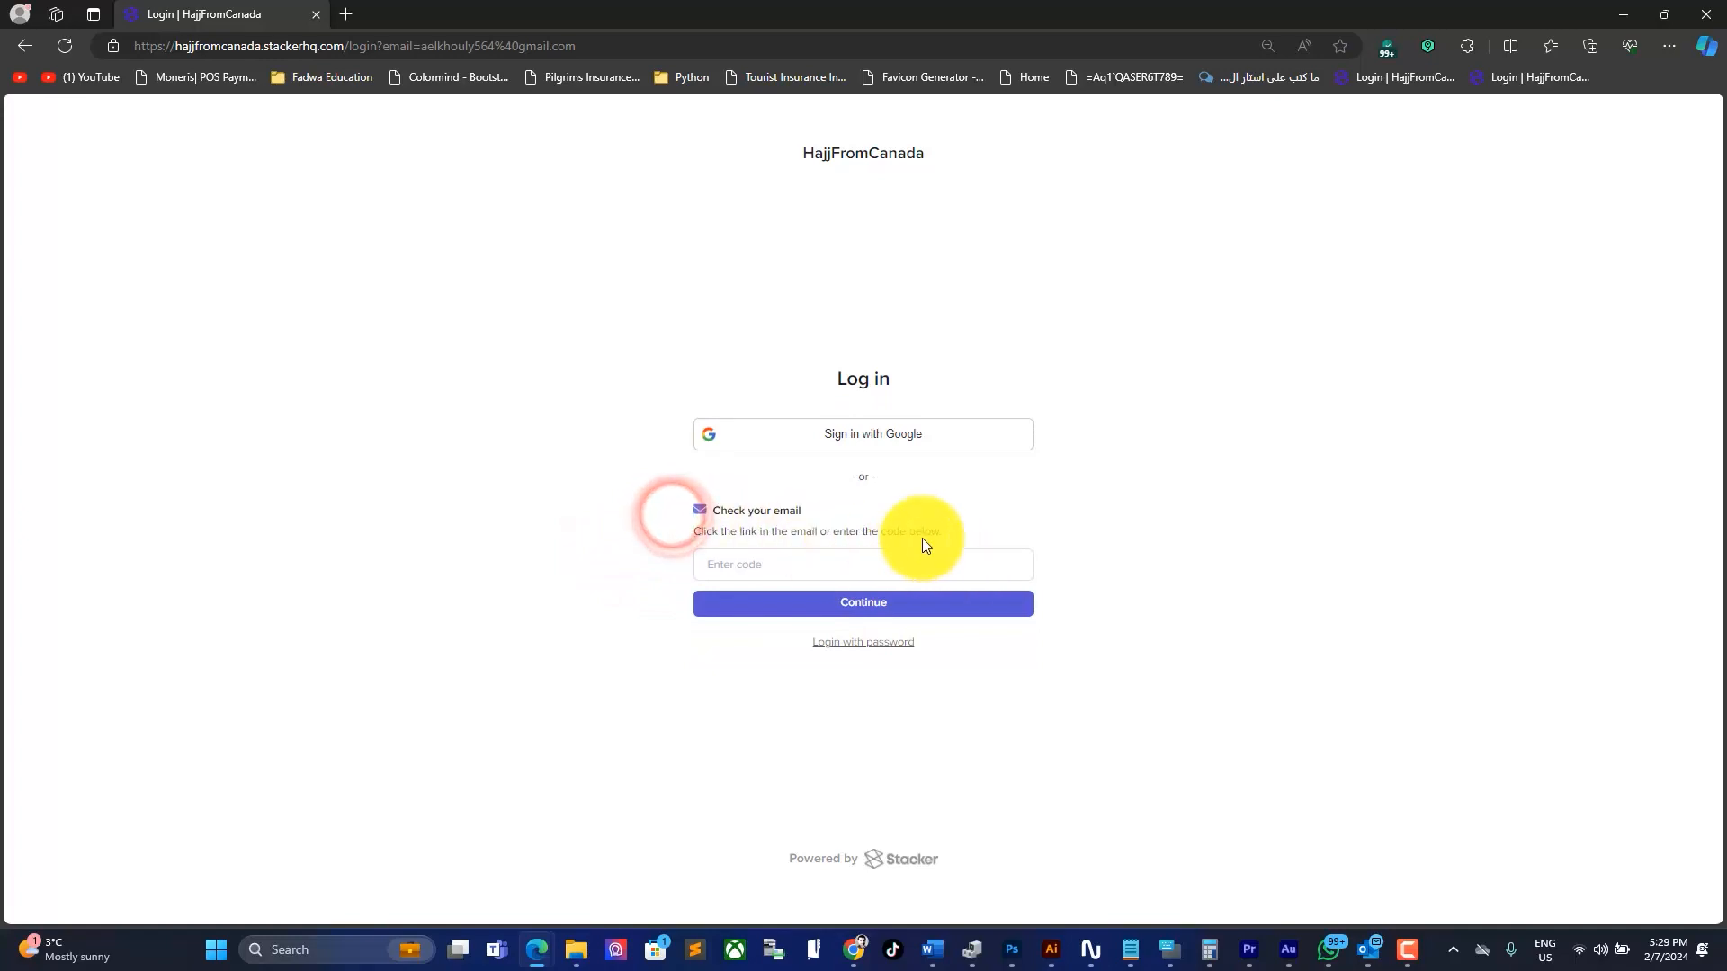
left_click(1365, 955)
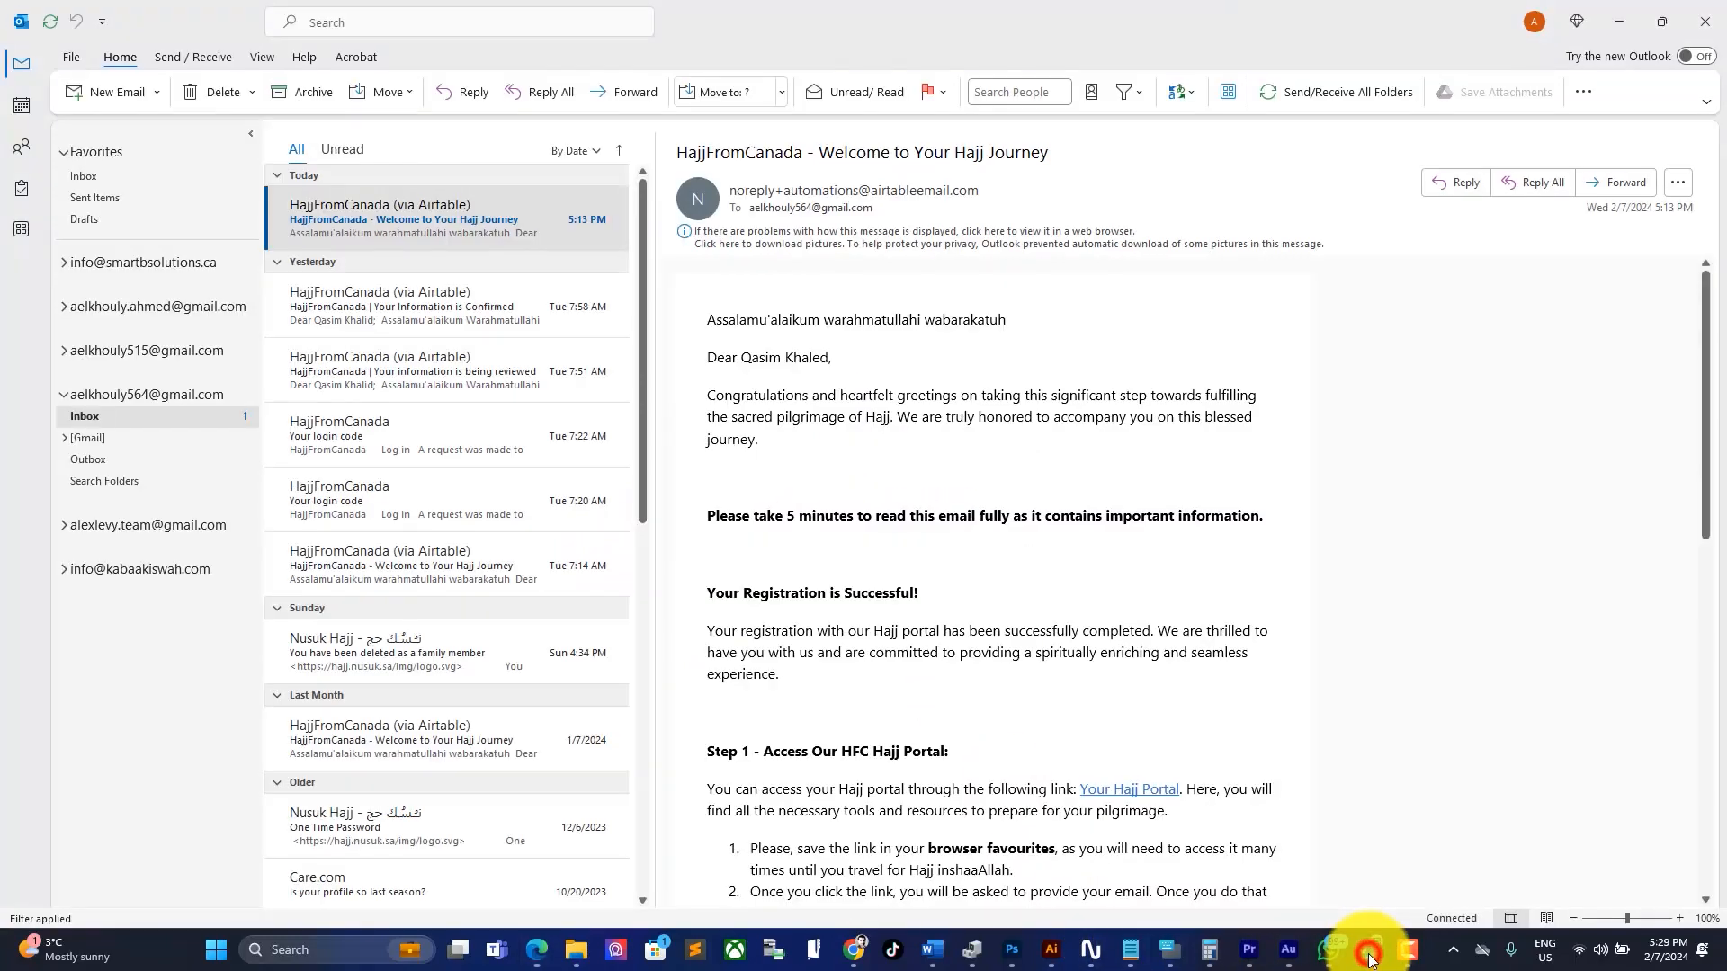
Step: Fetch new mail and copy the code from the latest 'Your login code' email
left_click(548, 286)
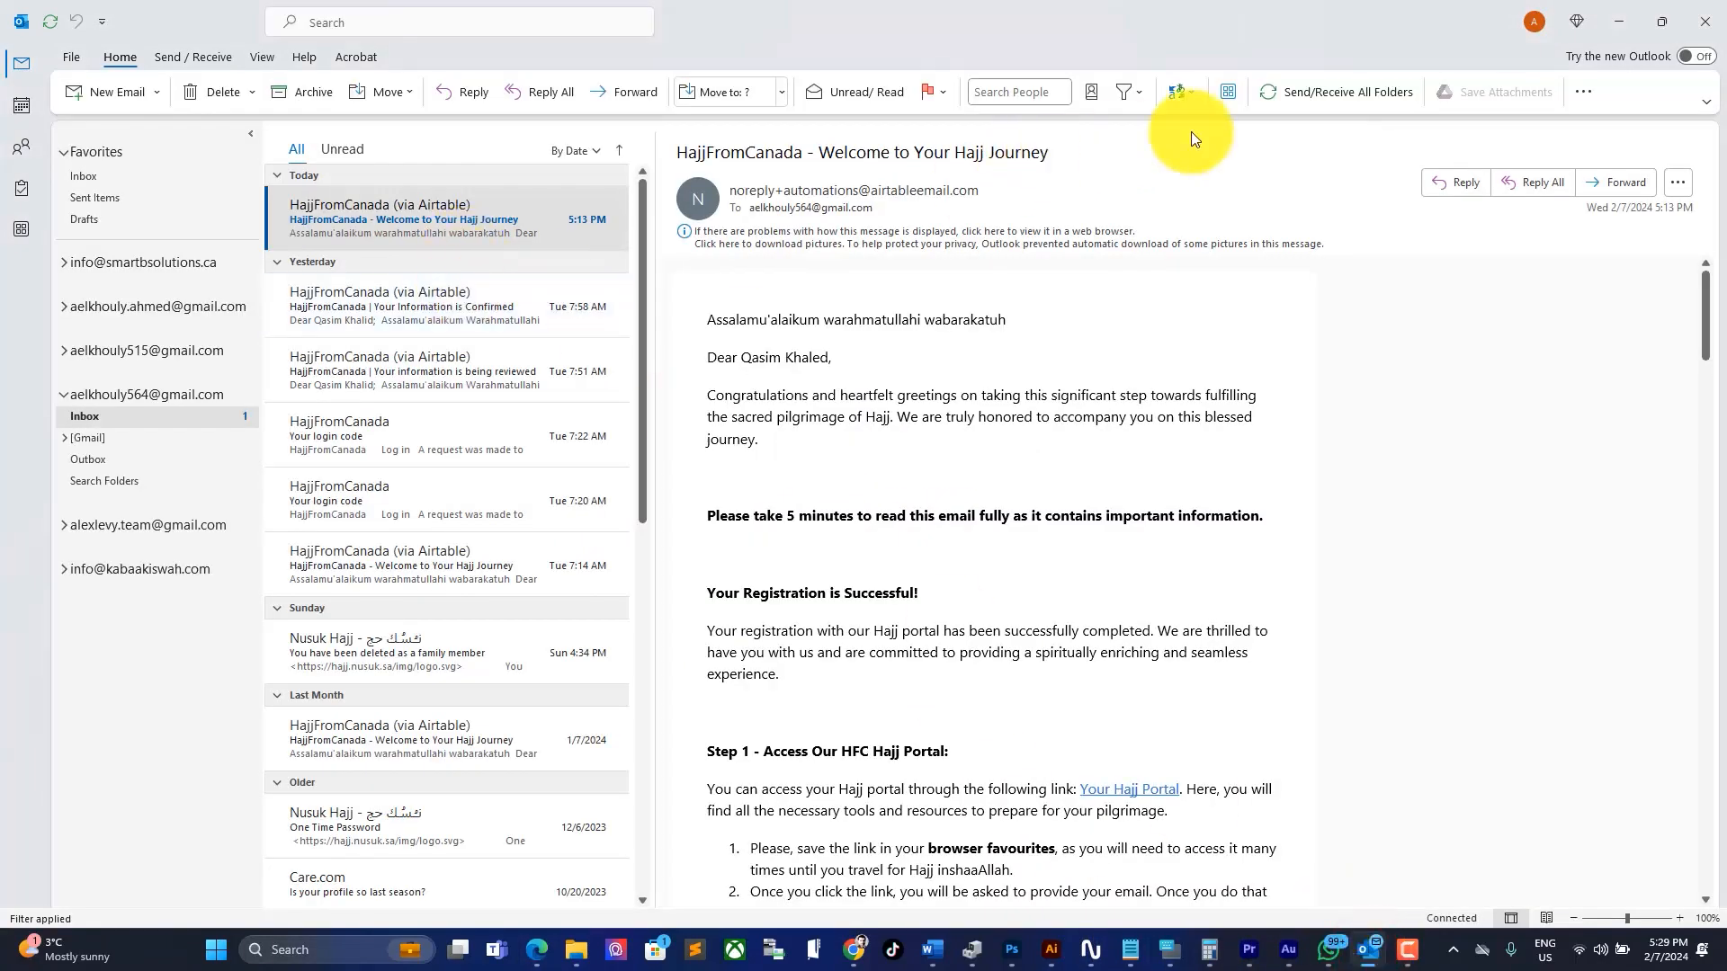
left_click(1308, 91)
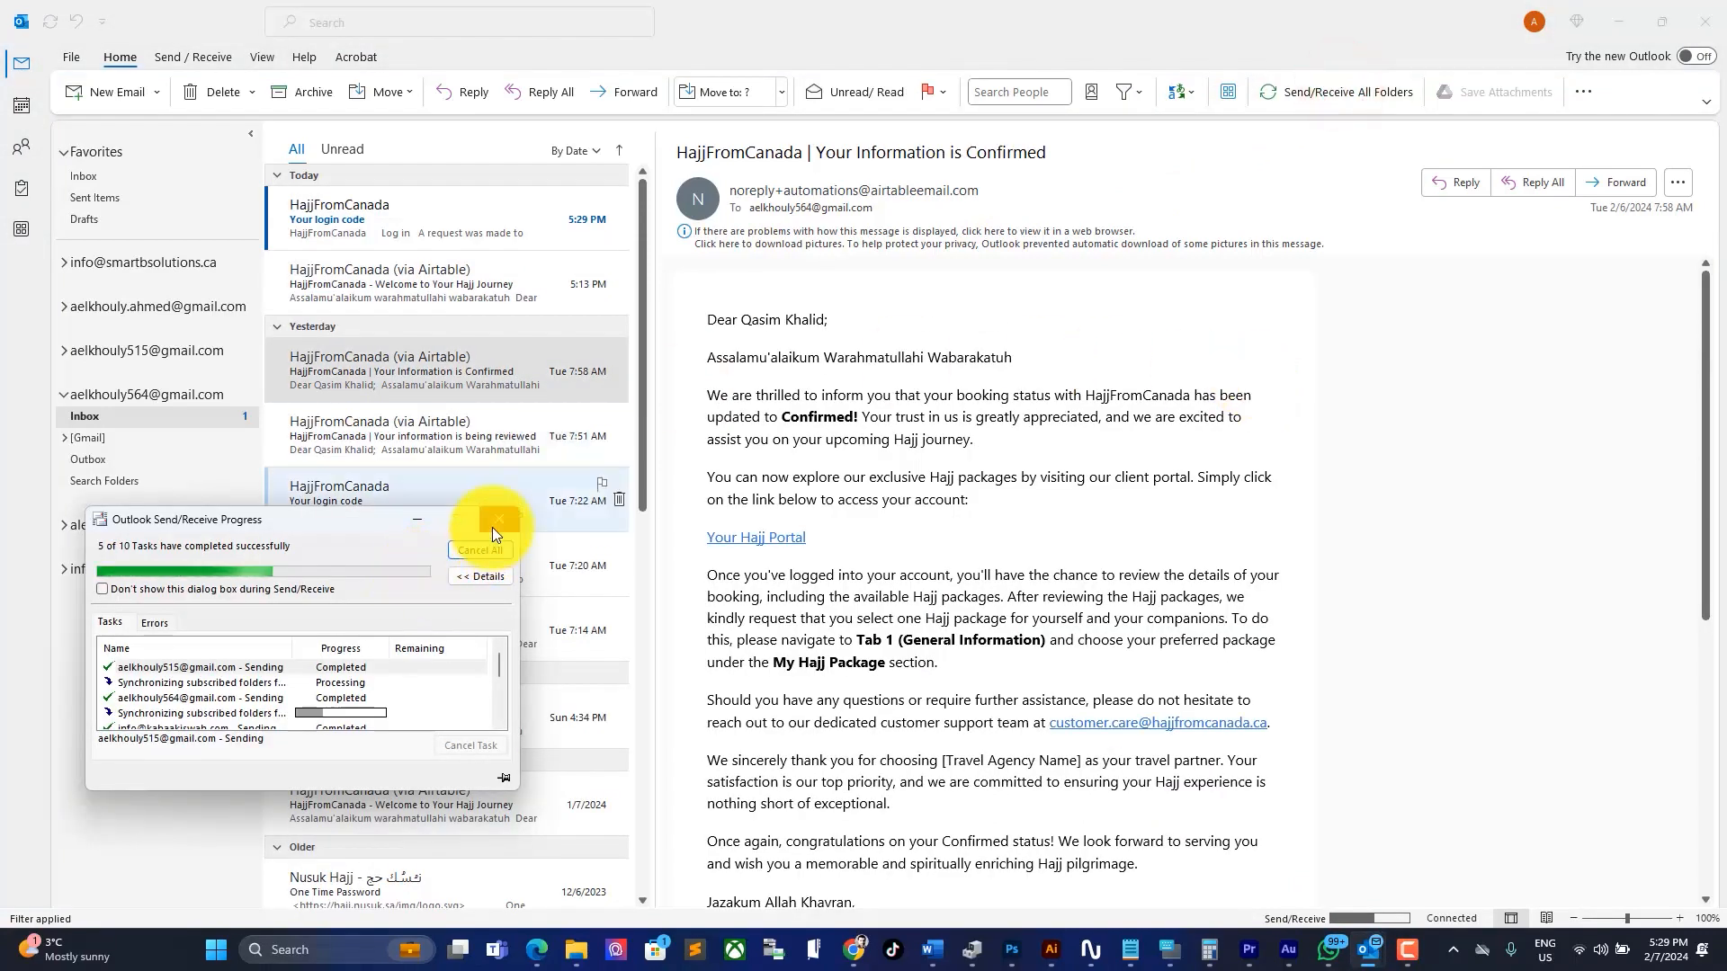
left_click(497, 520)
left_click(440, 230)
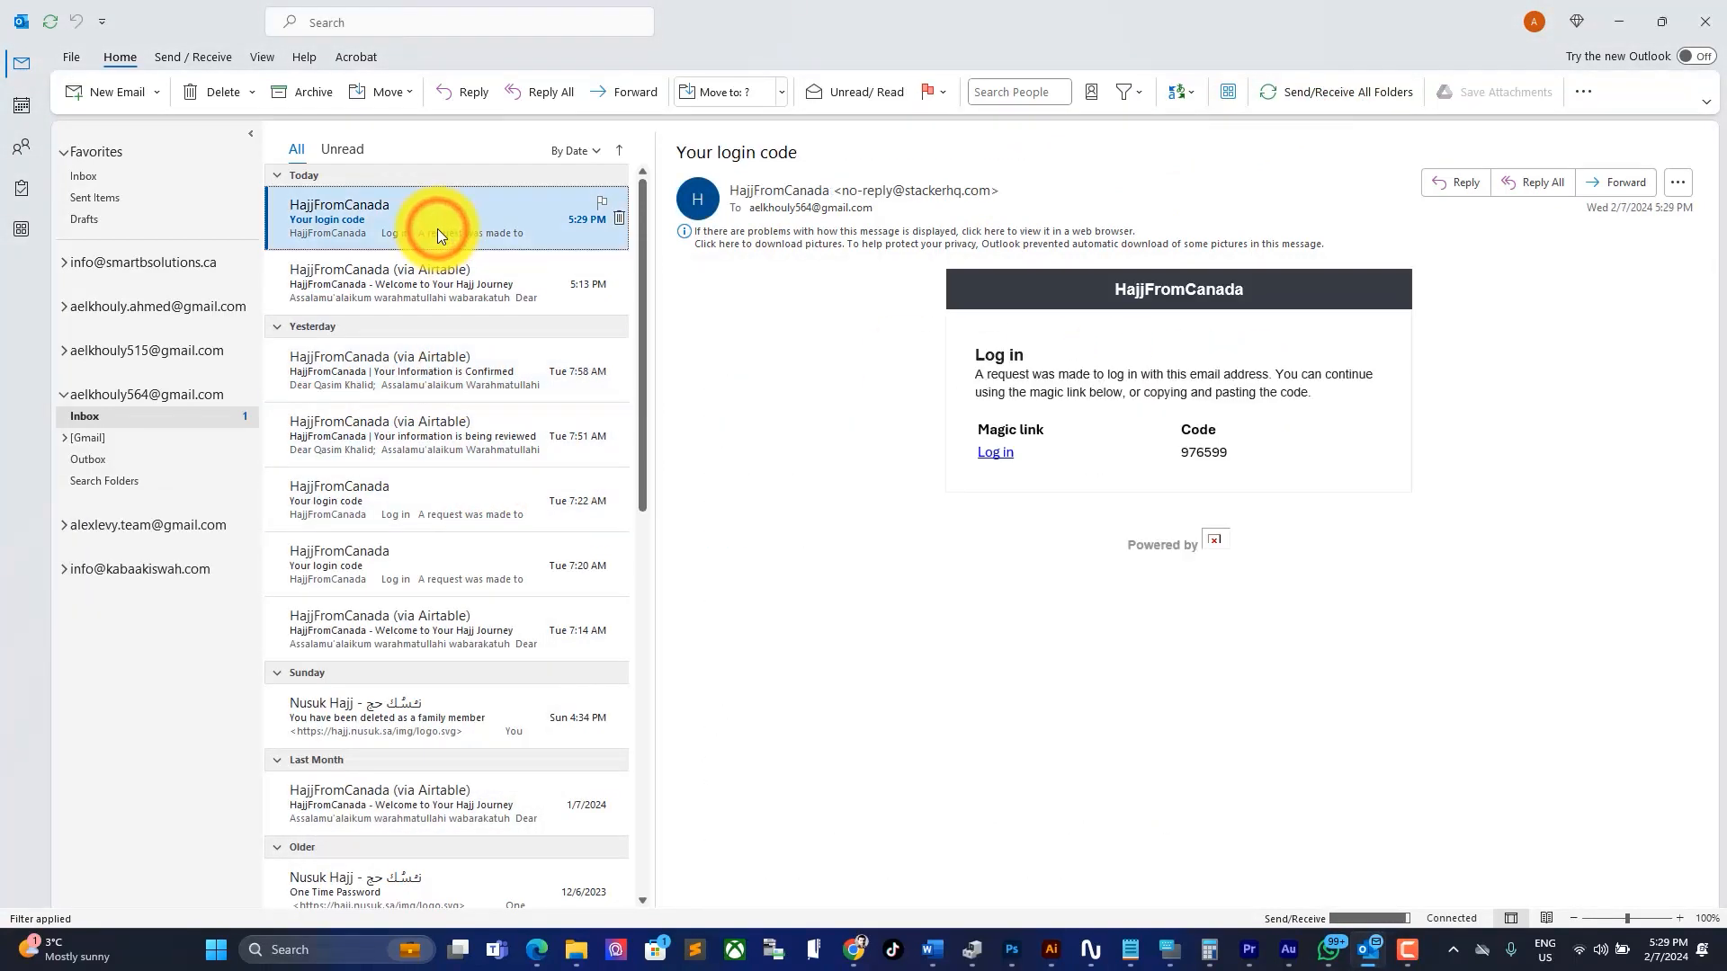
mouse_move(1238, 454)
left_mouse_down()
mouse_move(1169, 454)
mouse_move(1204, 452)
left_mouse_up()
key("ctrl+c")
left_click(1218, 451)
left_click(1203, 452)
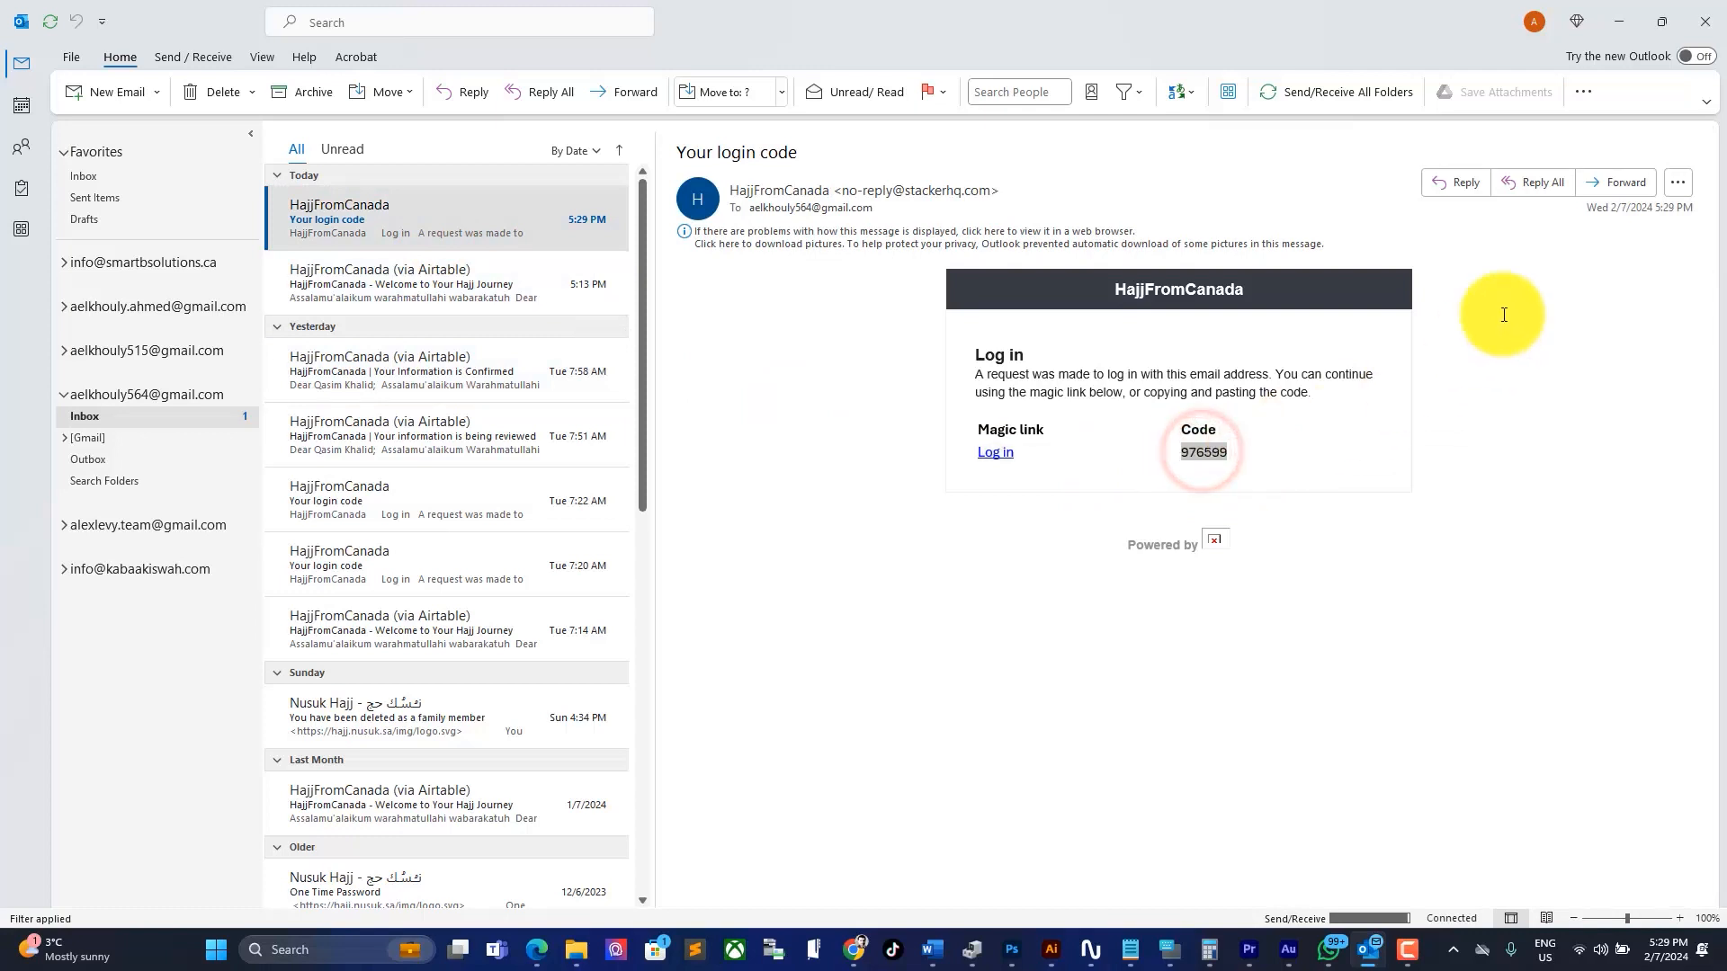
Step: Paste the login code into the portal's code field
left_click(1619, 21)
left_click(760, 564)
key("ctrl+v")
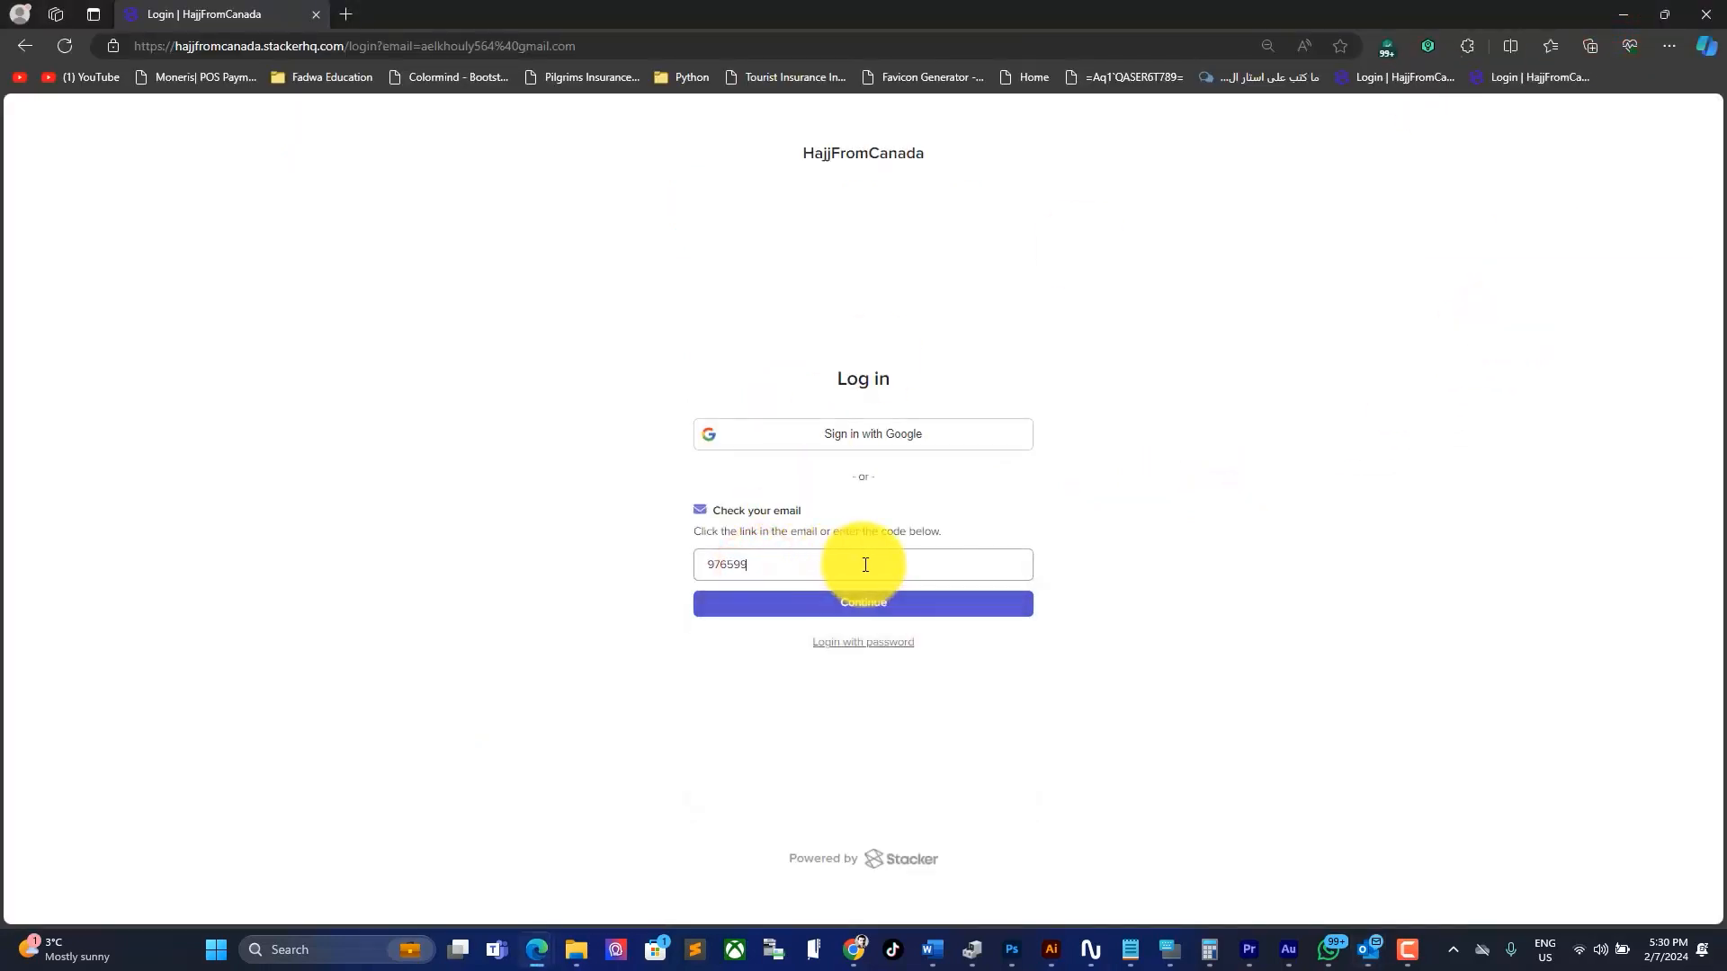
Step: Sign in with the code, view the Hajj Educational Webinars page, then return to Passengers
left_click(908, 605)
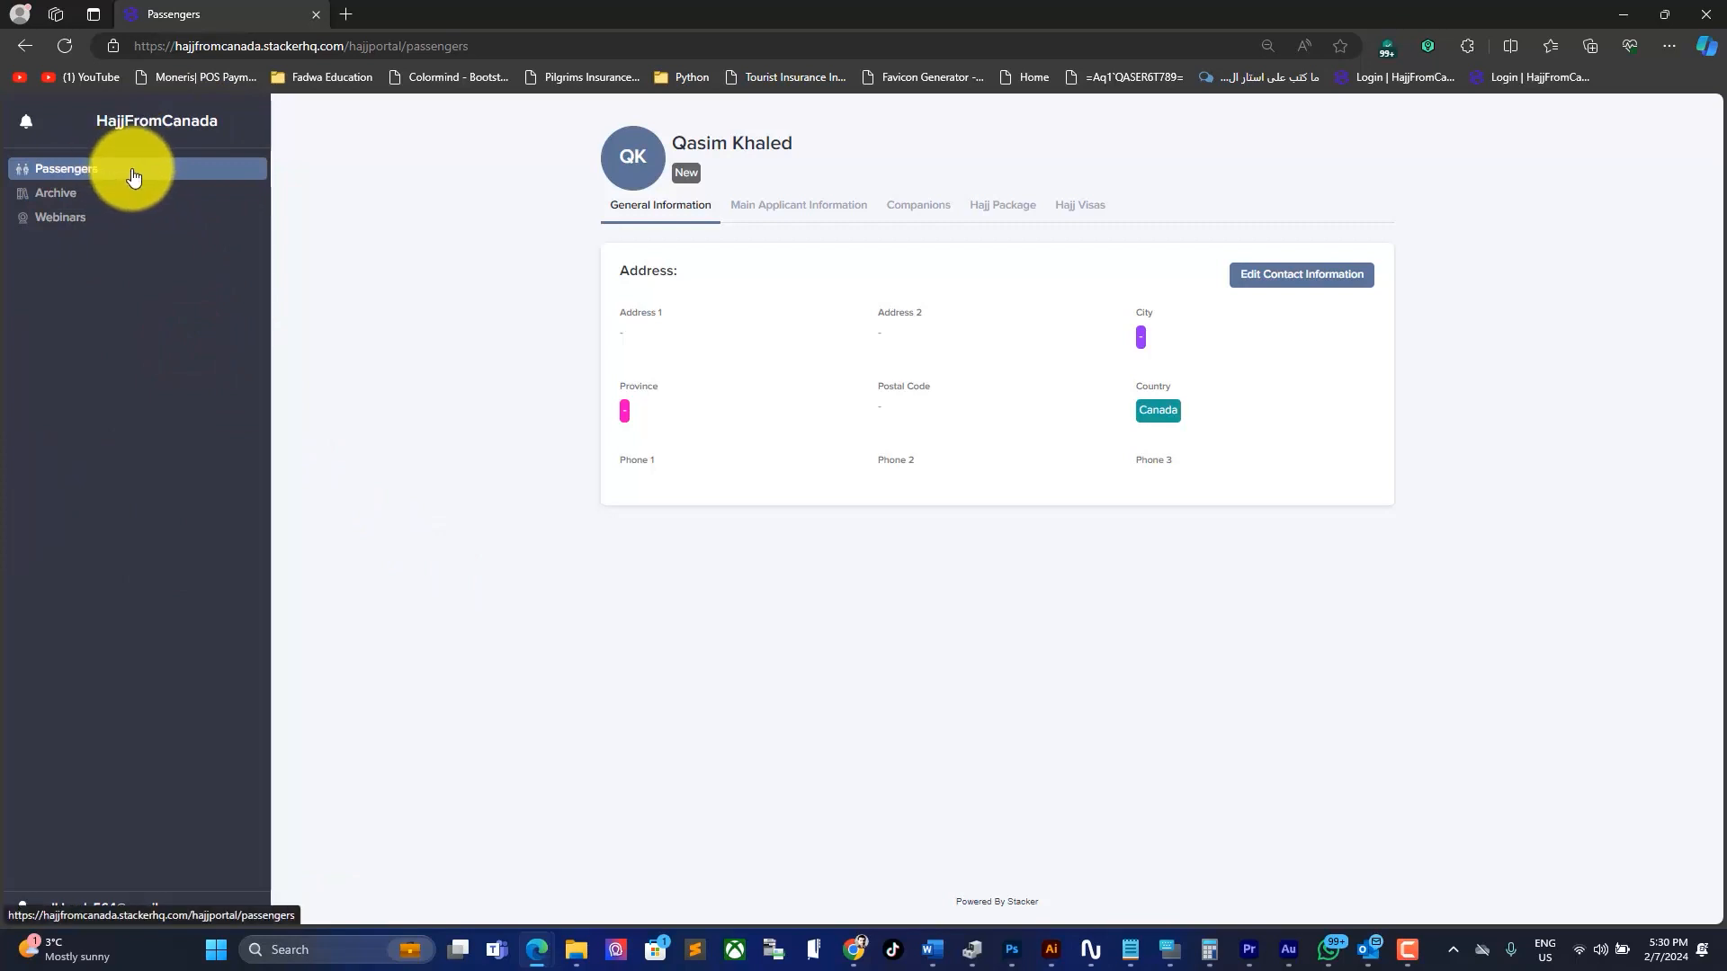
double_click(272, 166)
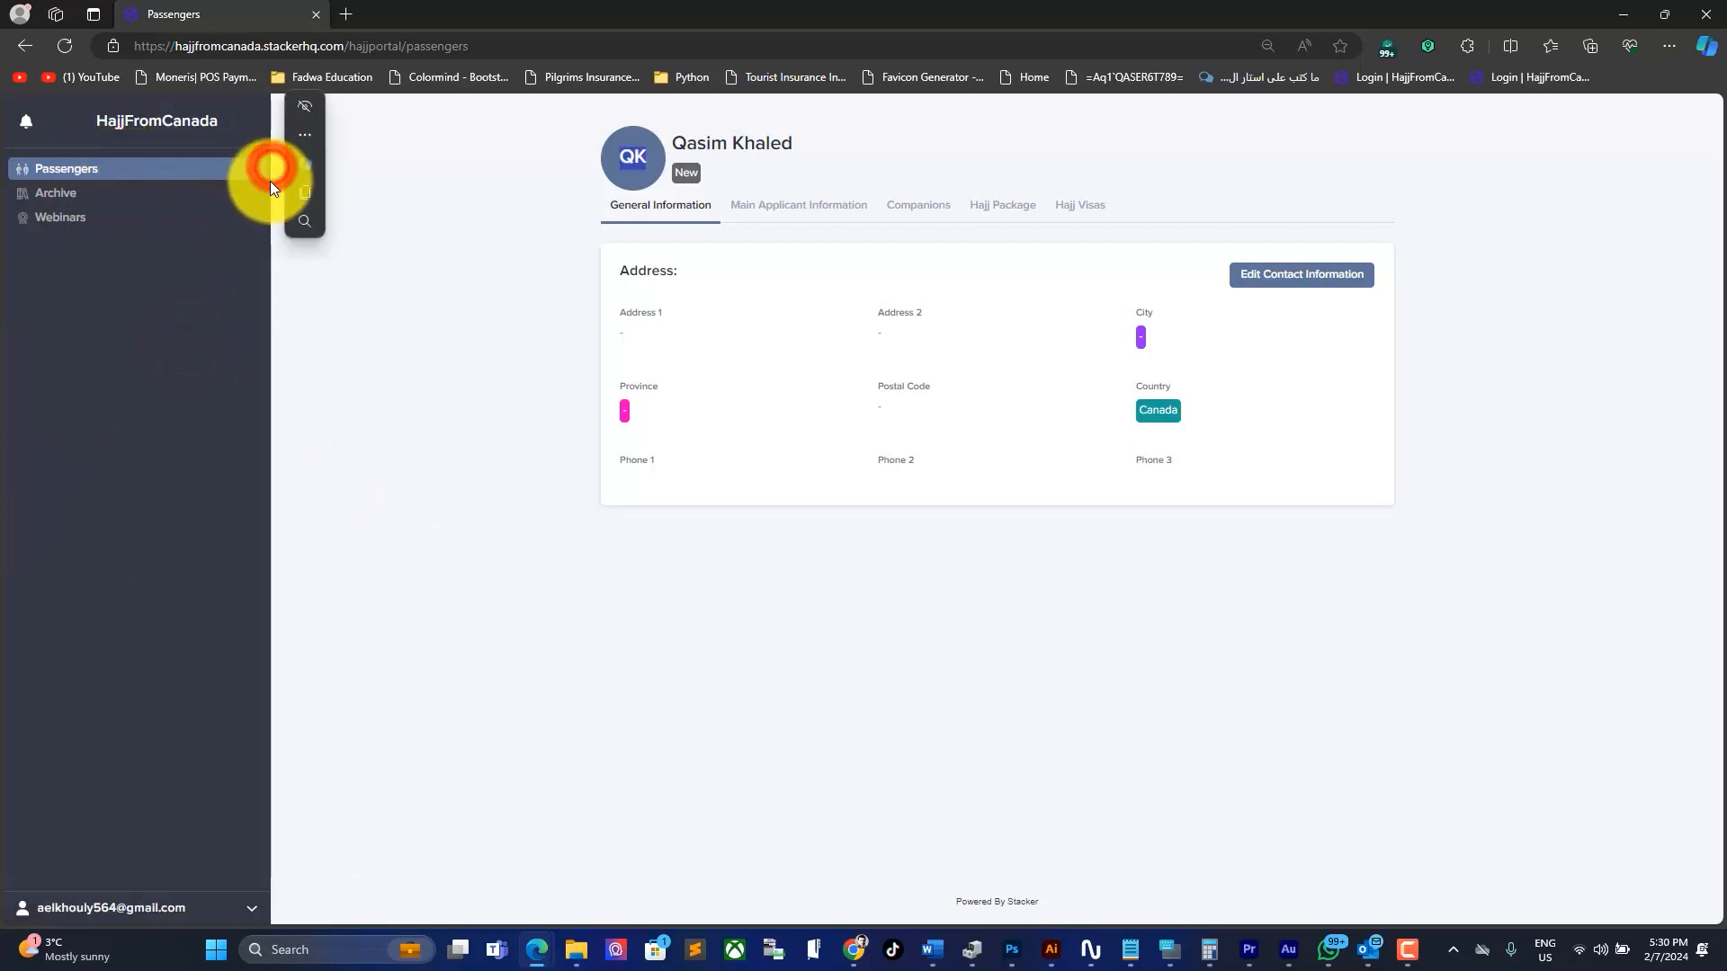
left_click(261, 192)
left_click(110, 306)
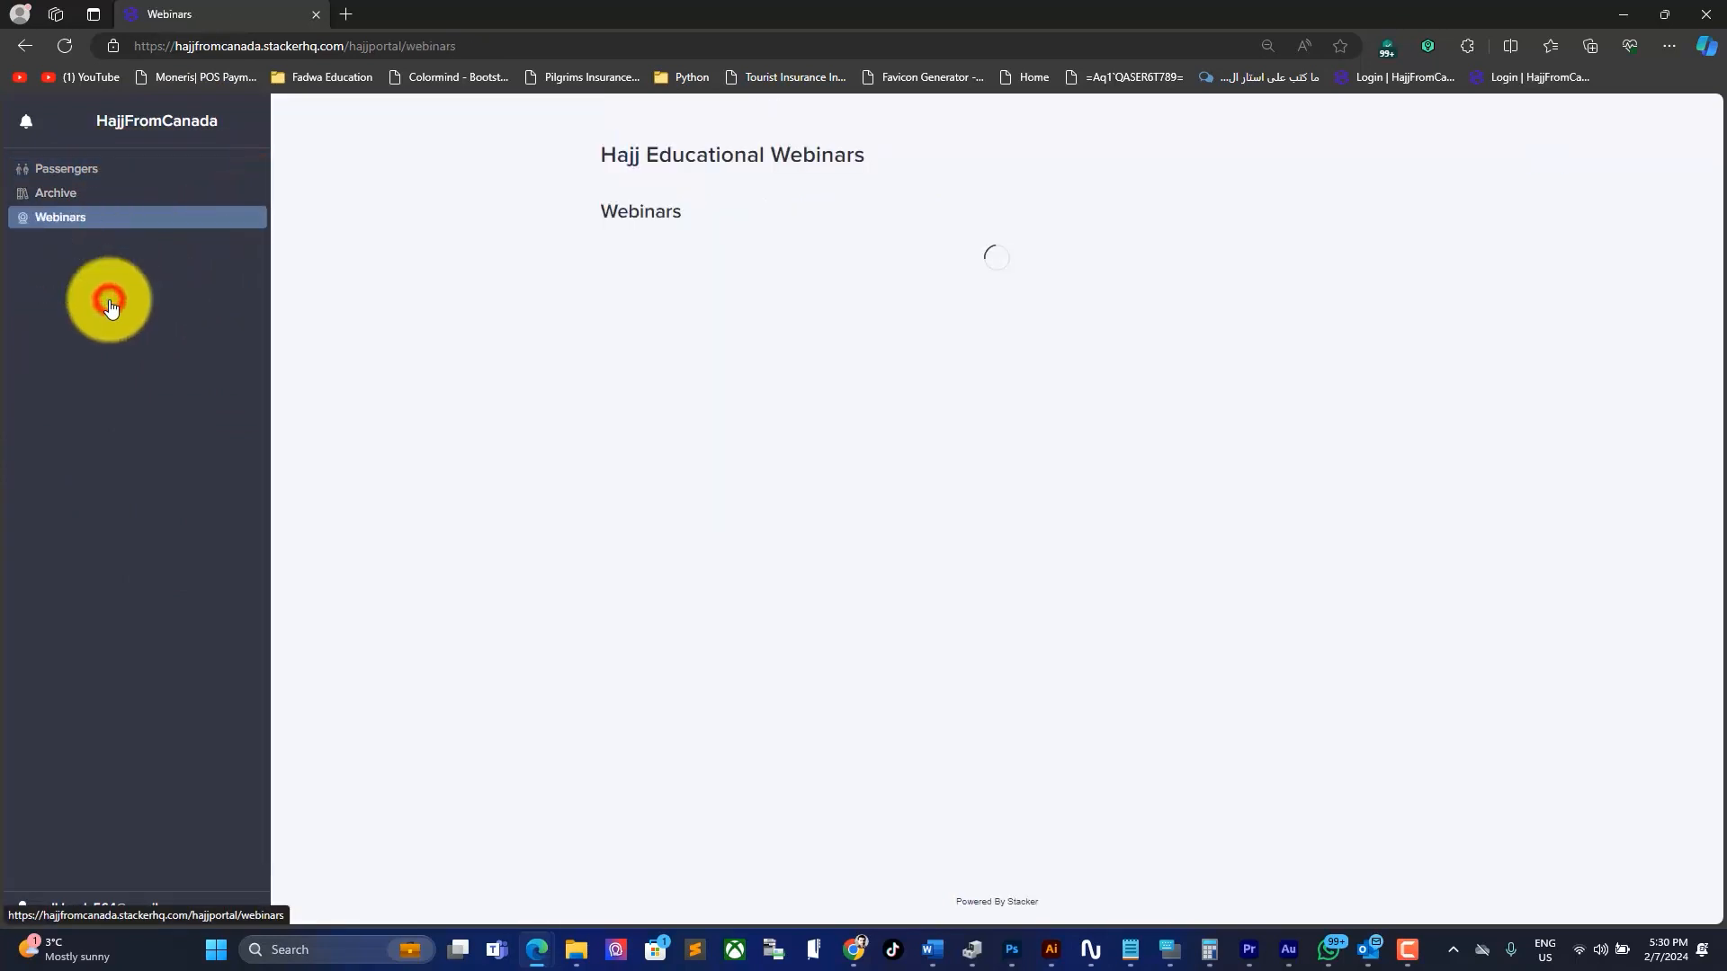
left_click(67, 169)
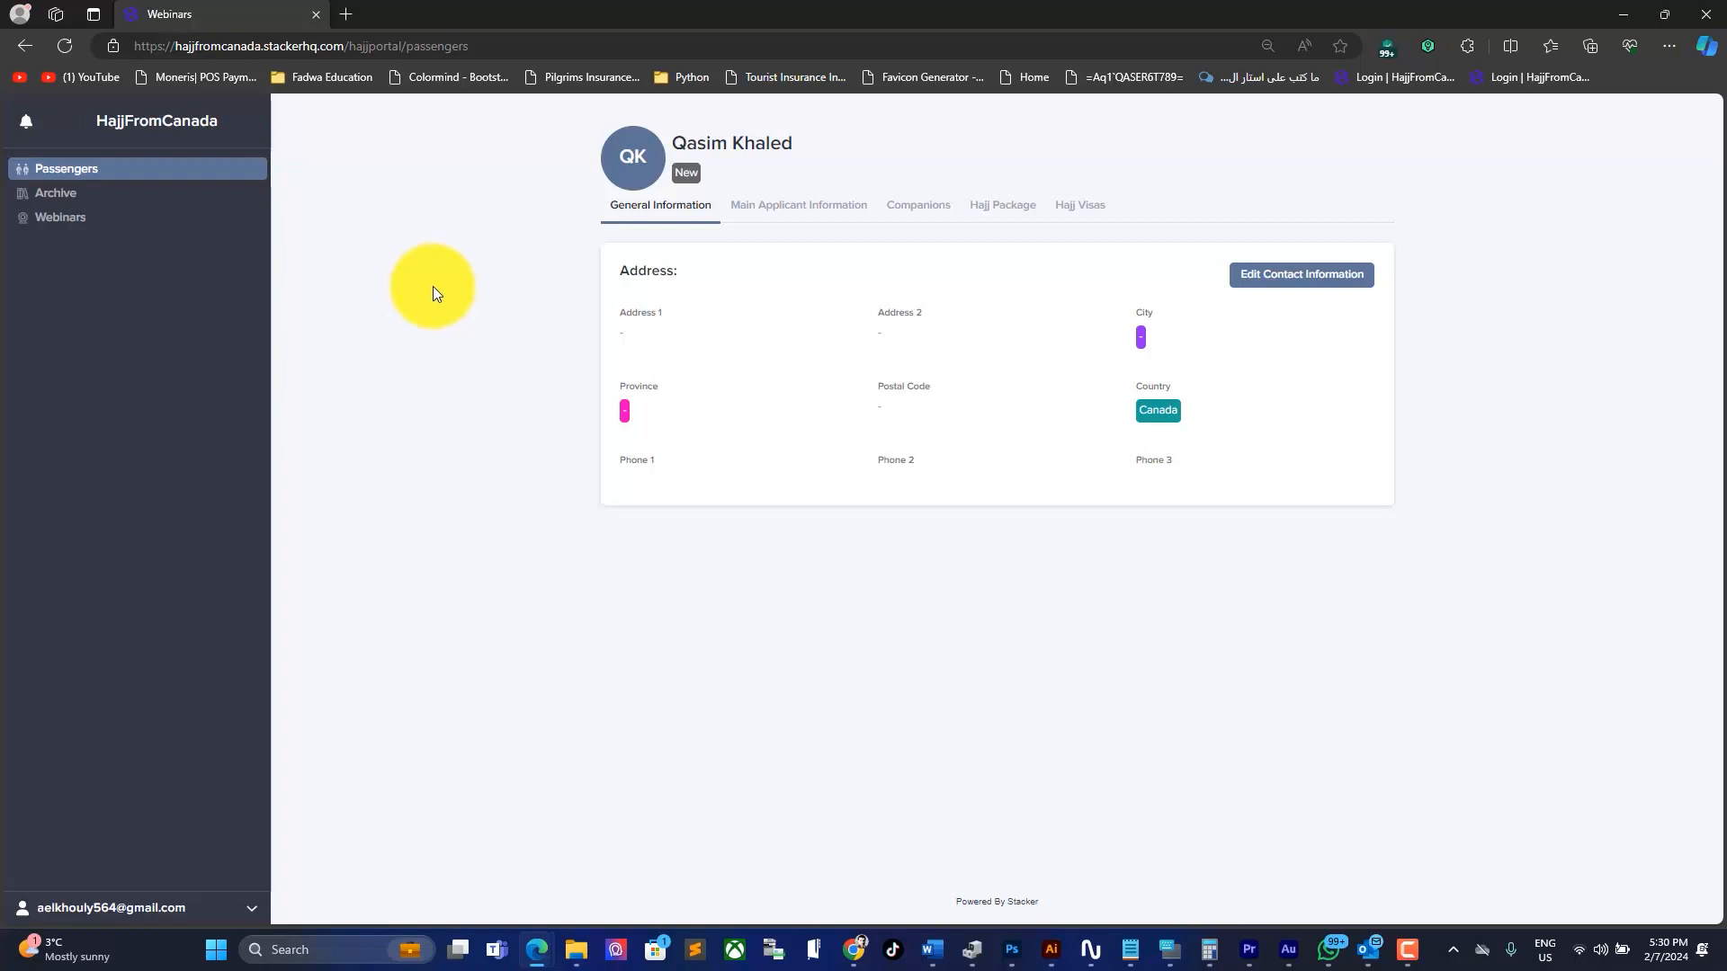
Step: Browse Announcements, FAQ and Education Materials, open 'Hajj Unlawful Practices', then return to FAQ
left_click(60, 196)
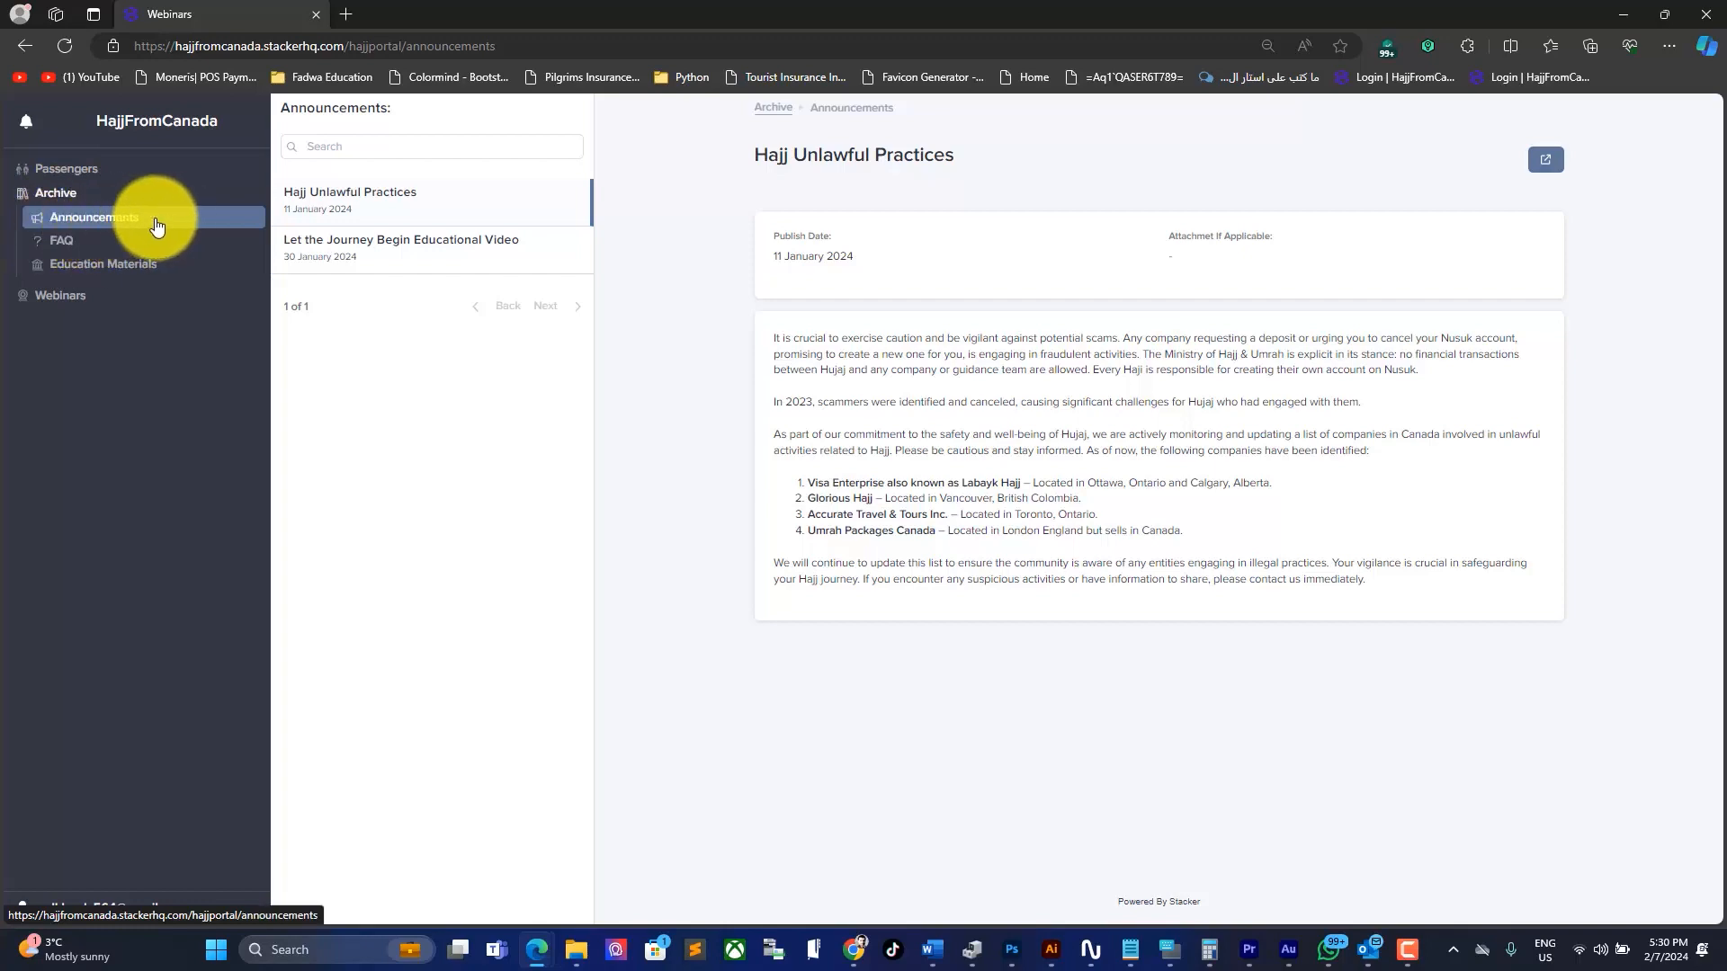
left_click(135, 240)
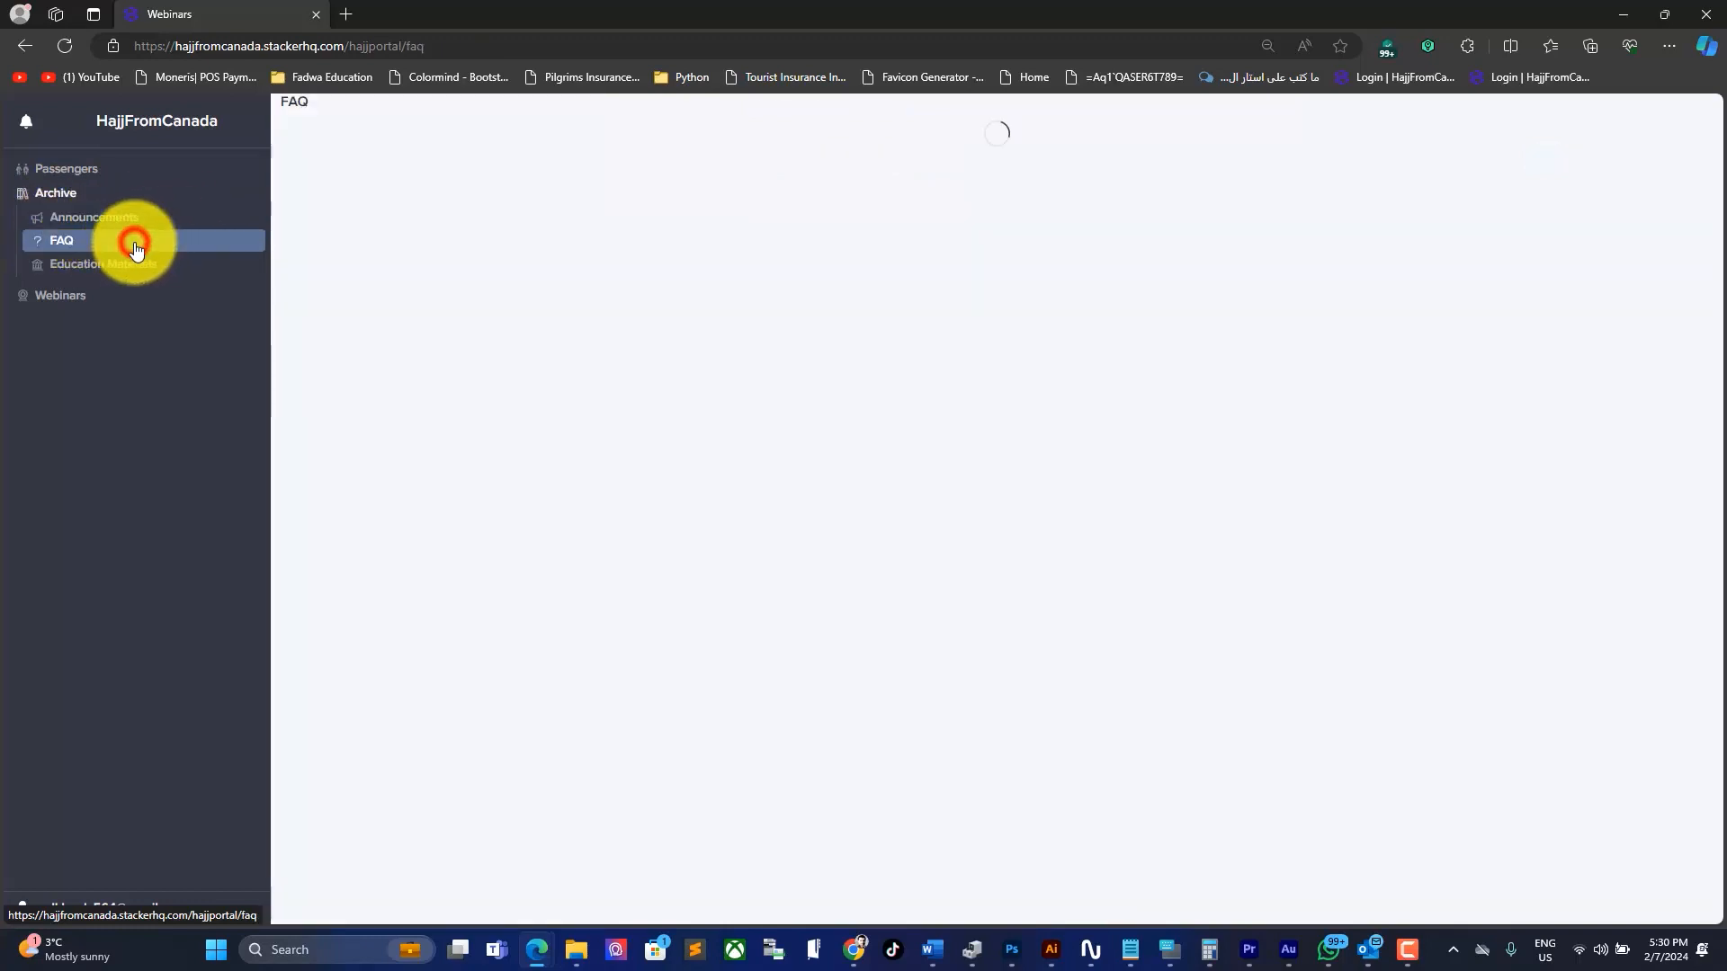
left_click(182, 269)
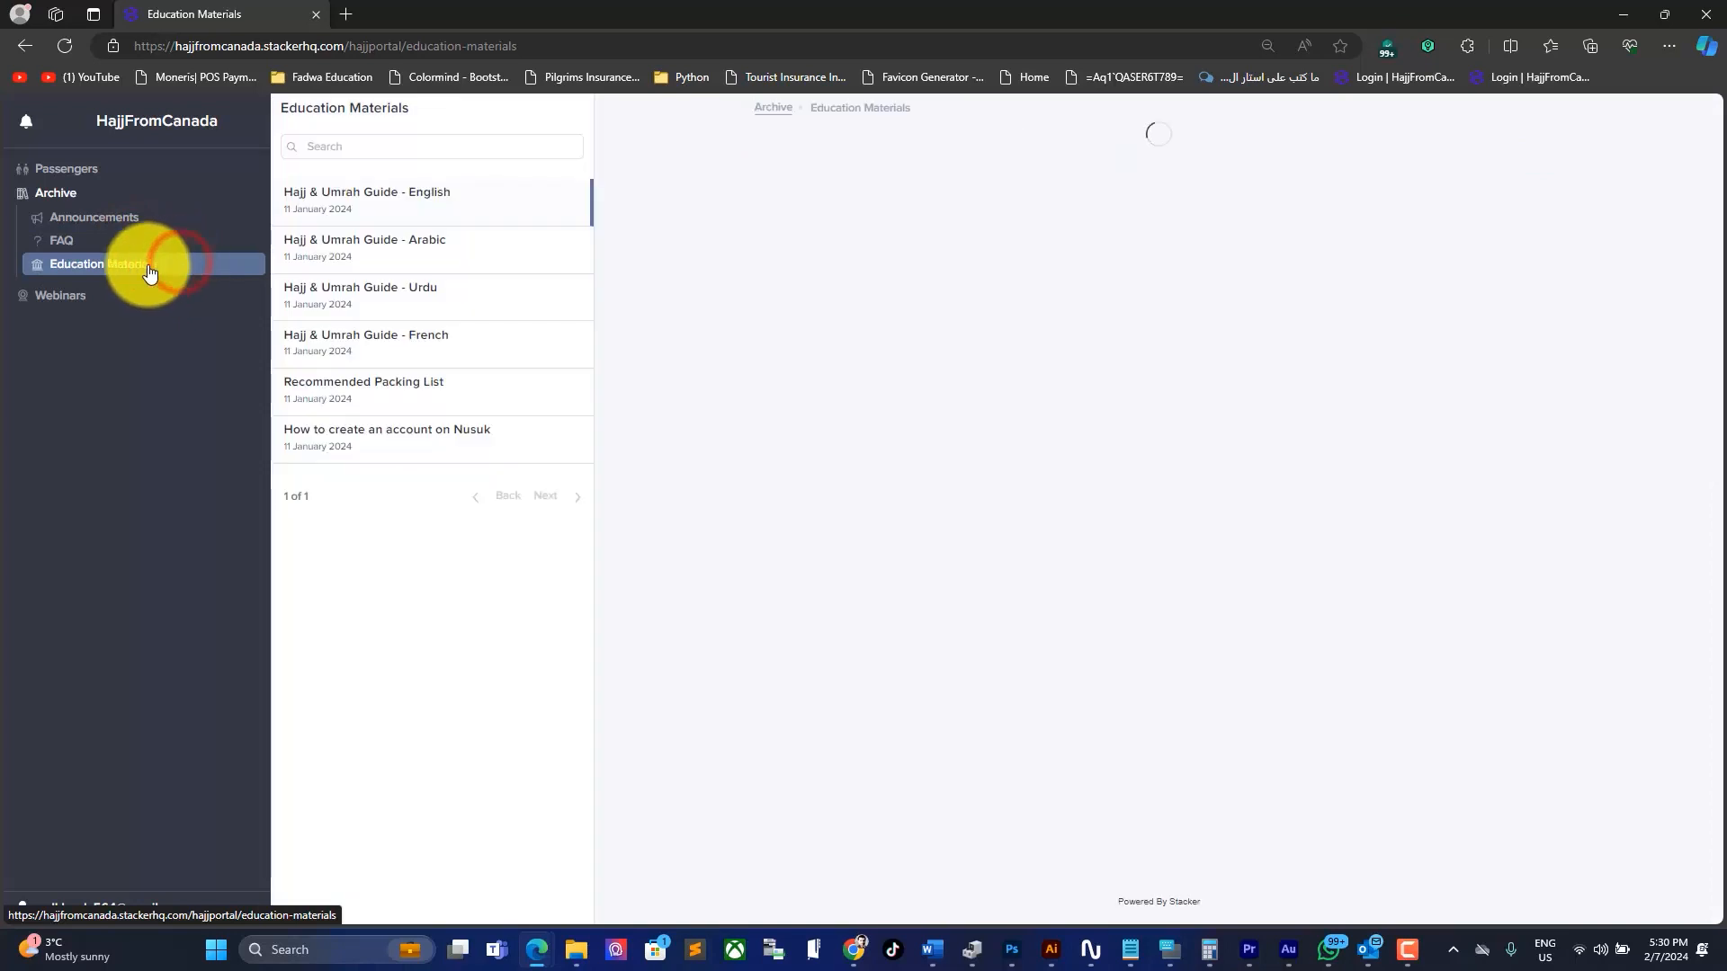
left_click(140, 219)
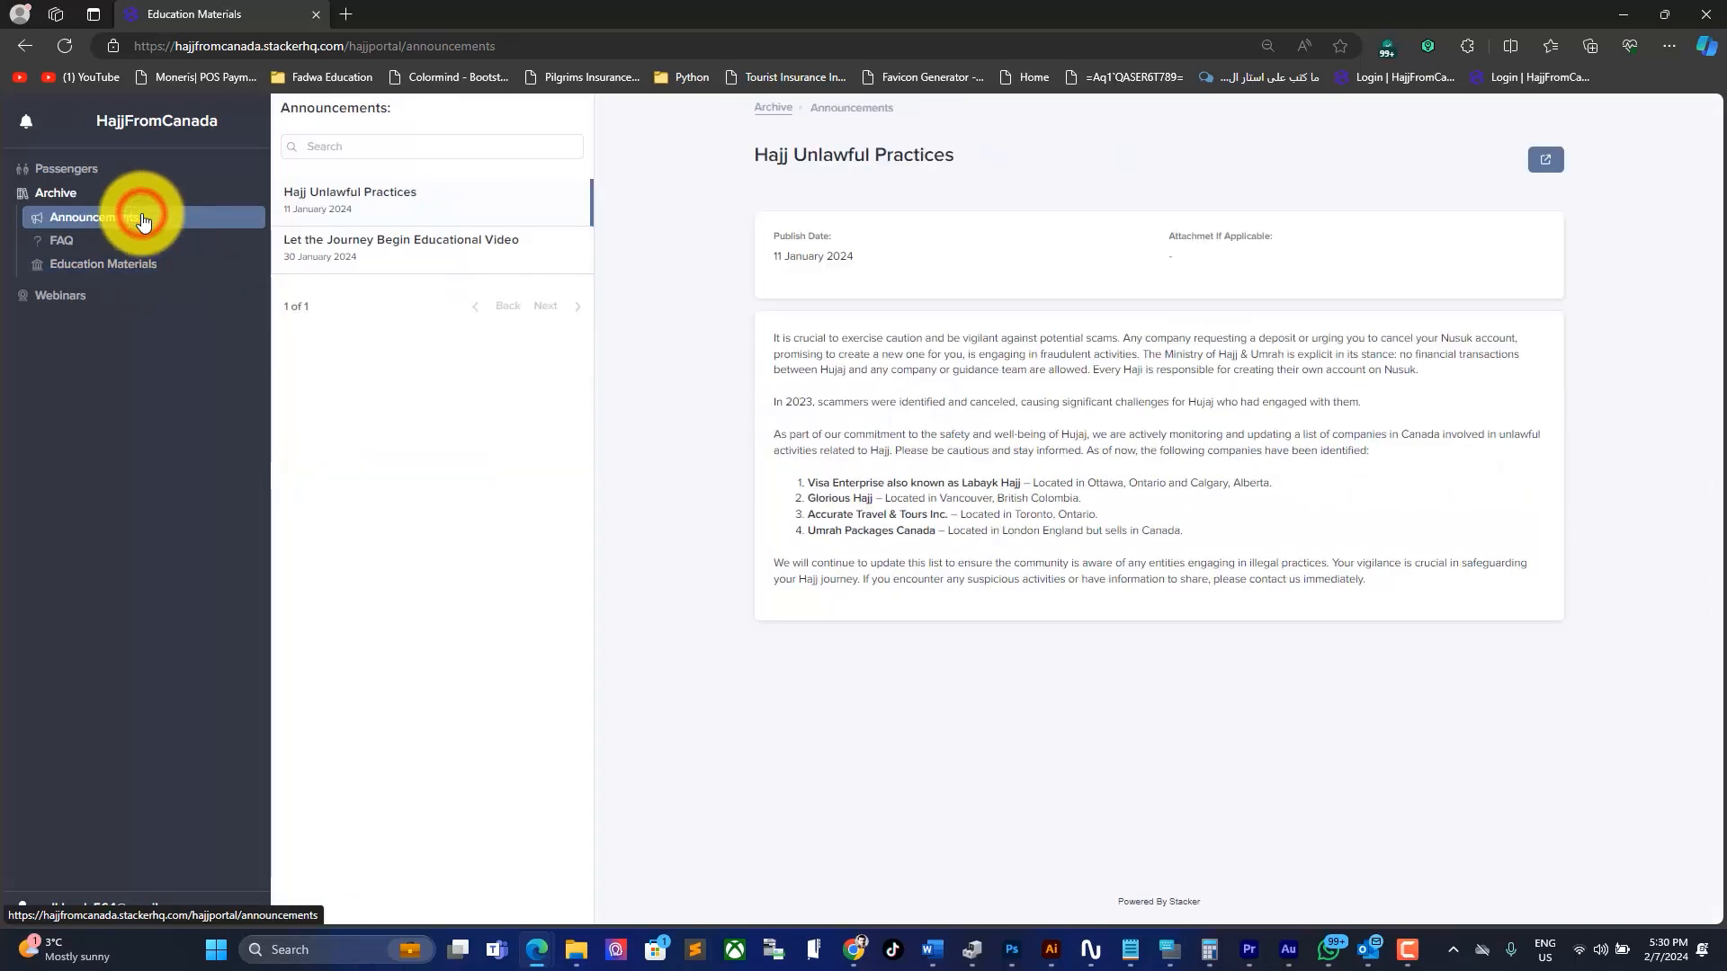
left_click(480, 213)
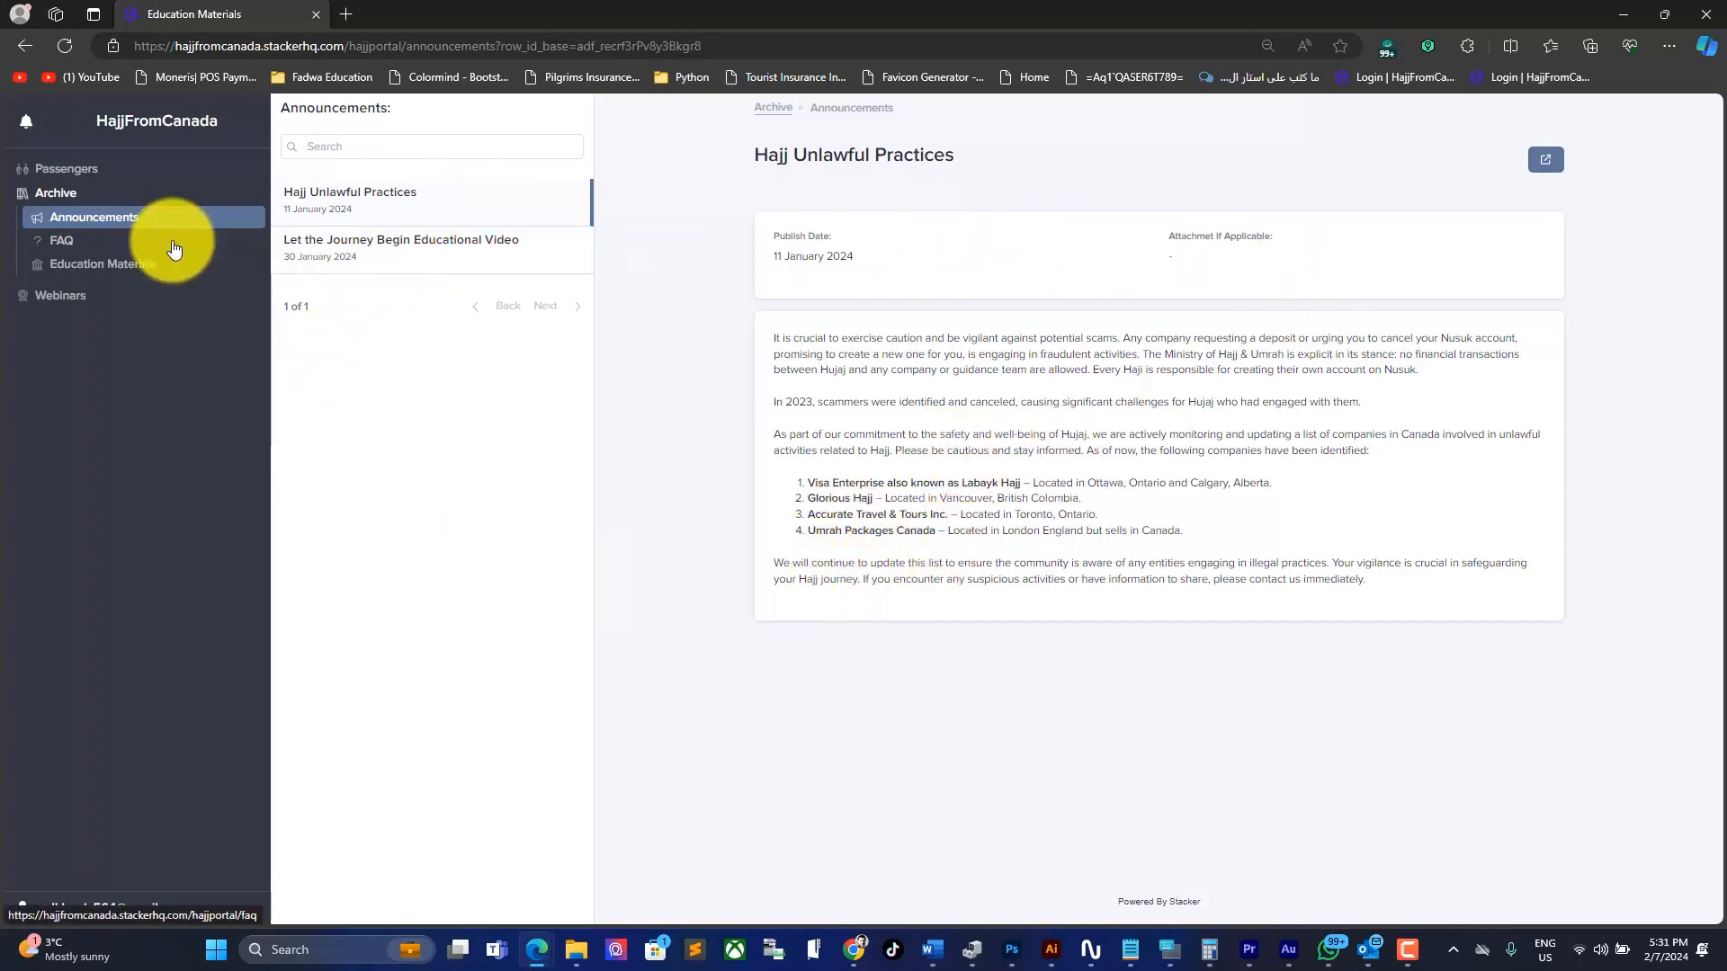
left_click(149, 250)
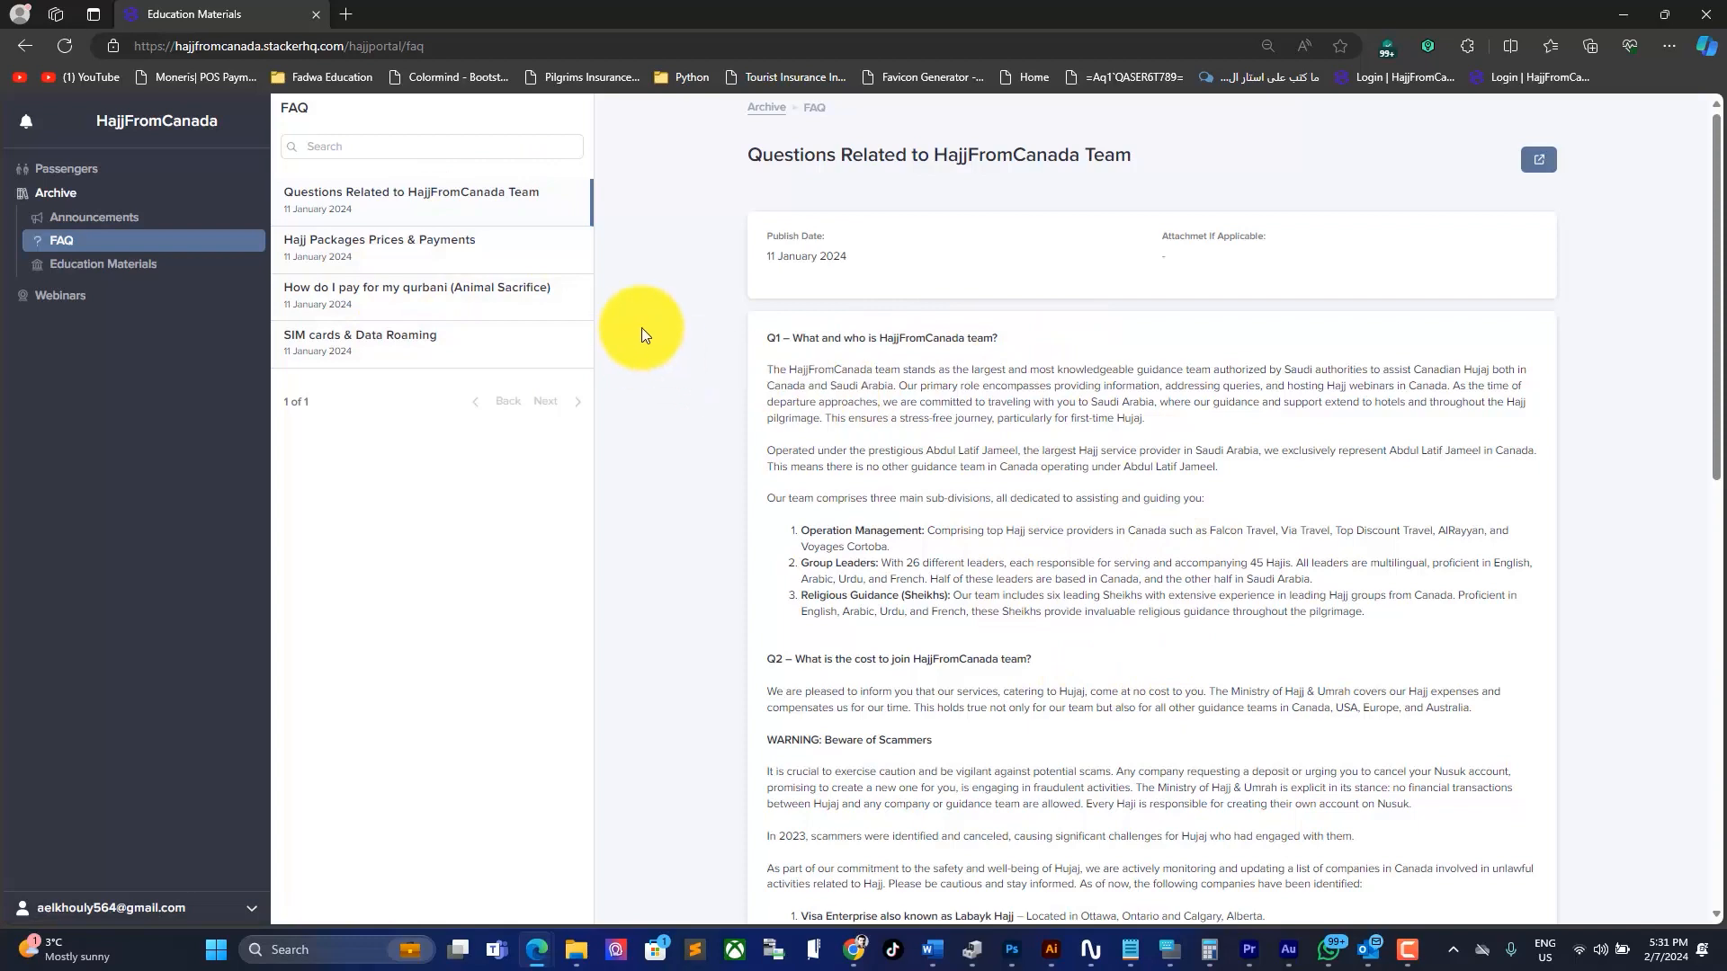
Step: Open the Hajj Packages Prices & Payments FAQ and review its beneficiary and bank information
left_click(508, 244)
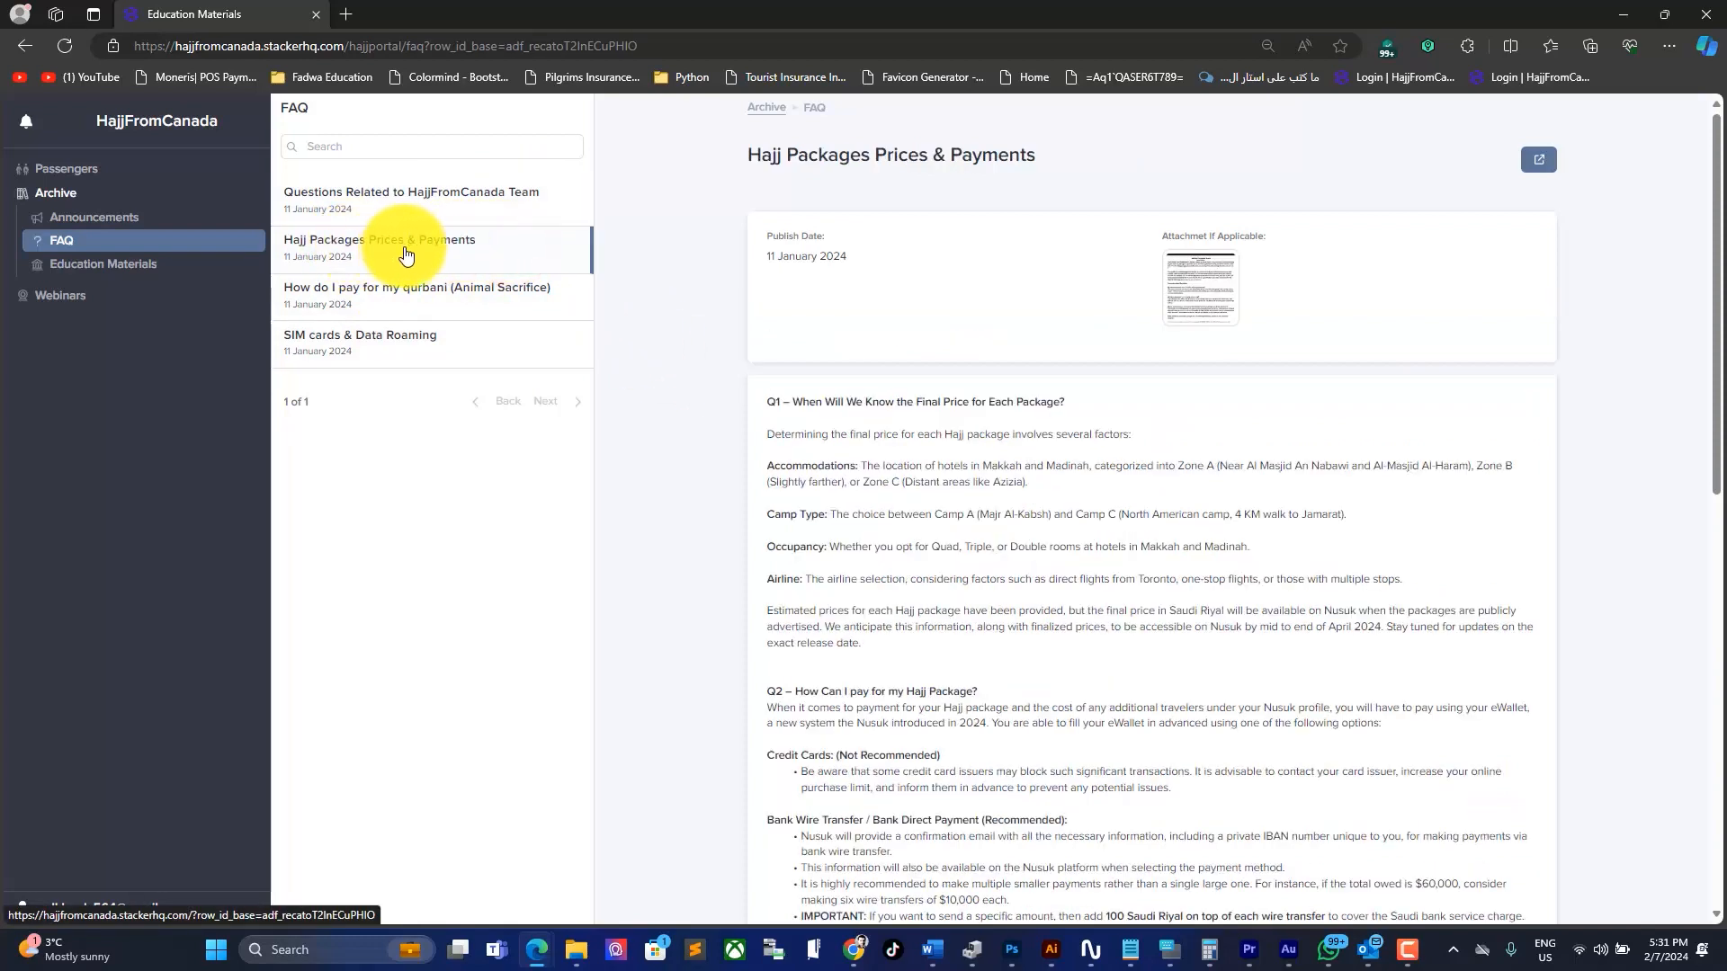
scroll(869, 443, "down", 7)
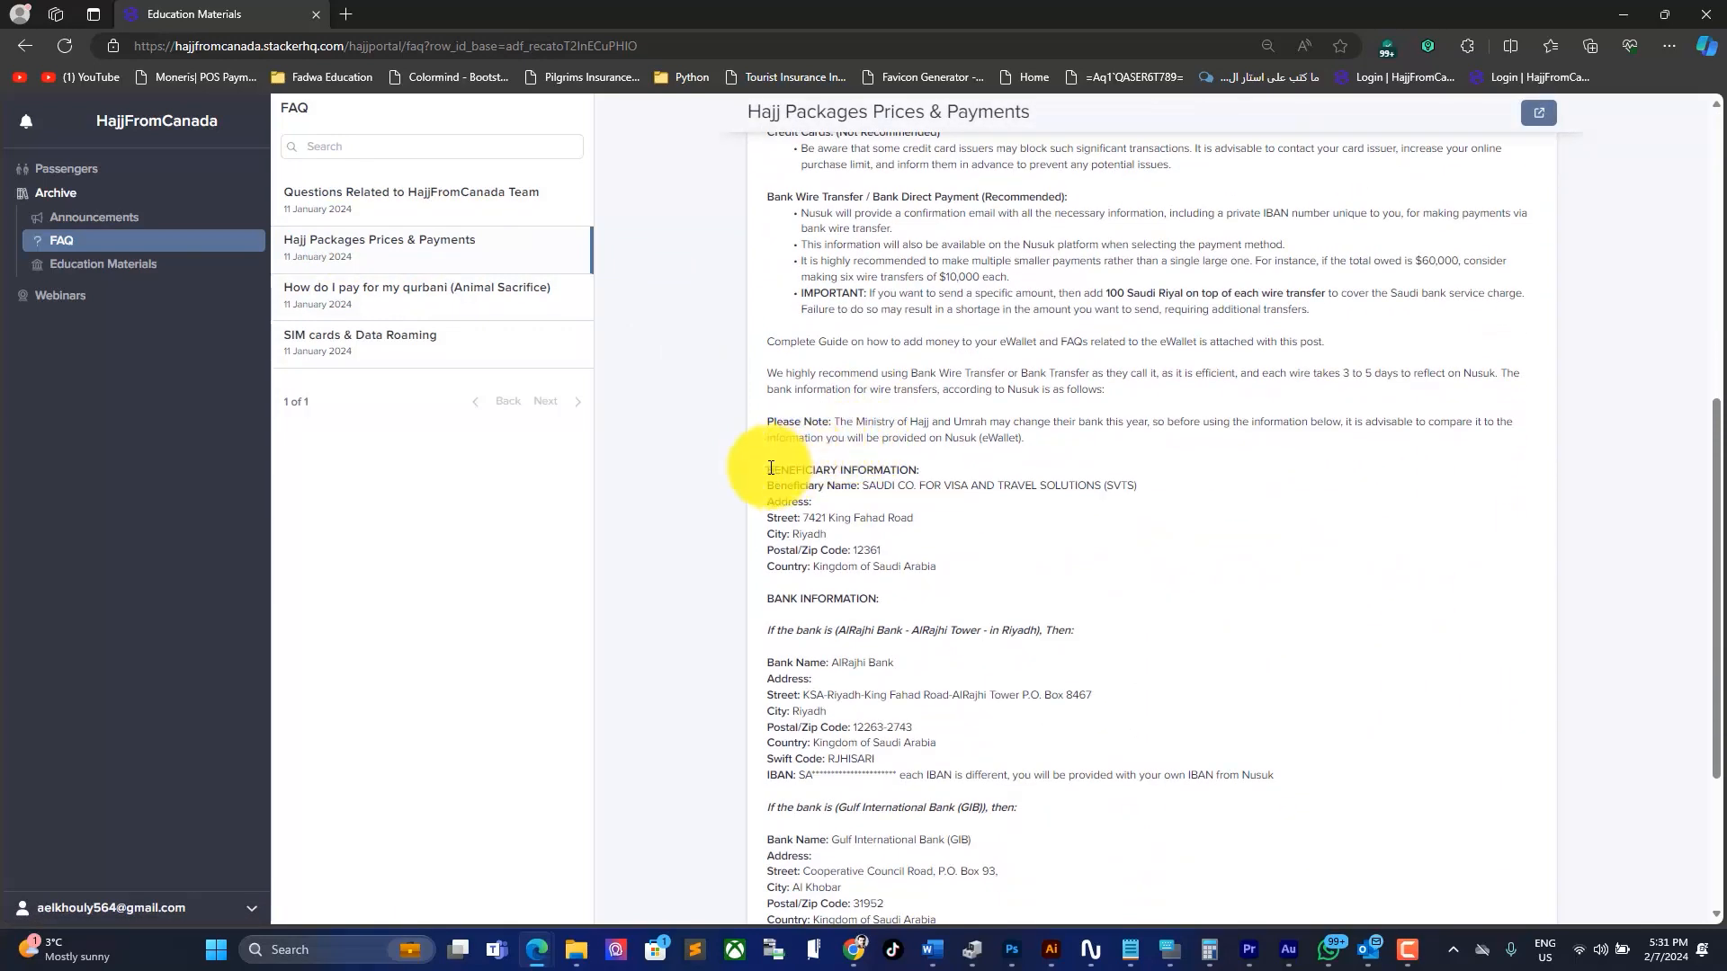
left_click_drag(766, 468, 1043, 779)
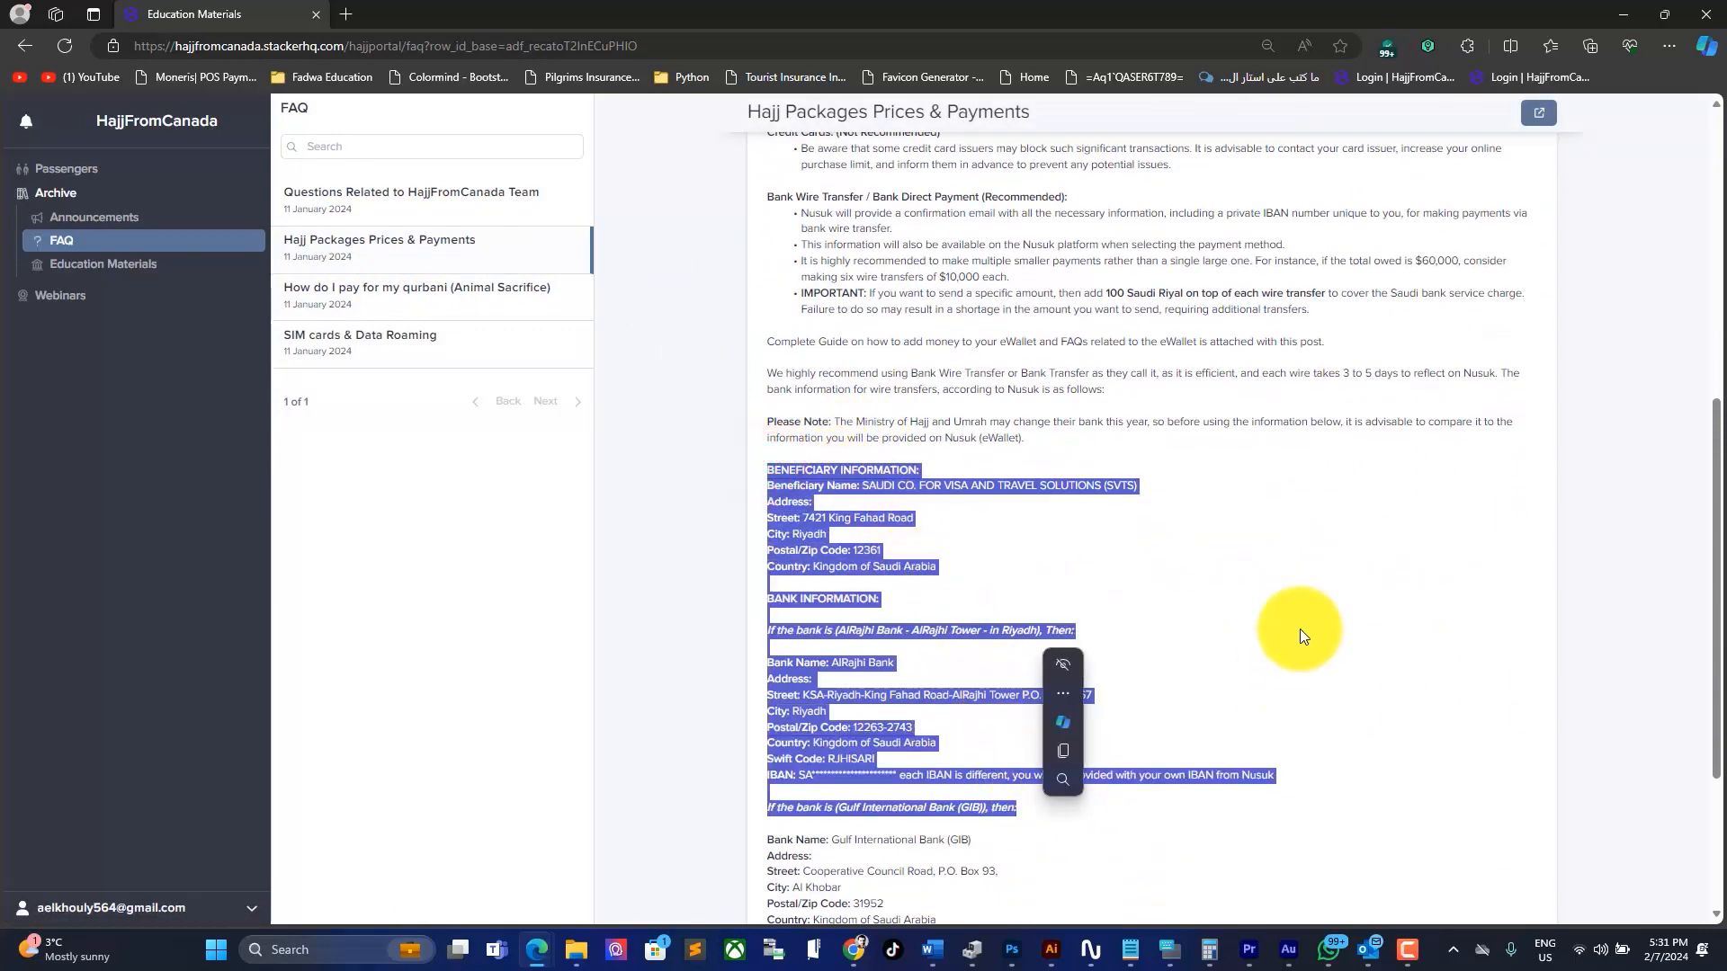
left_click(1303, 628)
scroll(1303, 629, "up", 7)
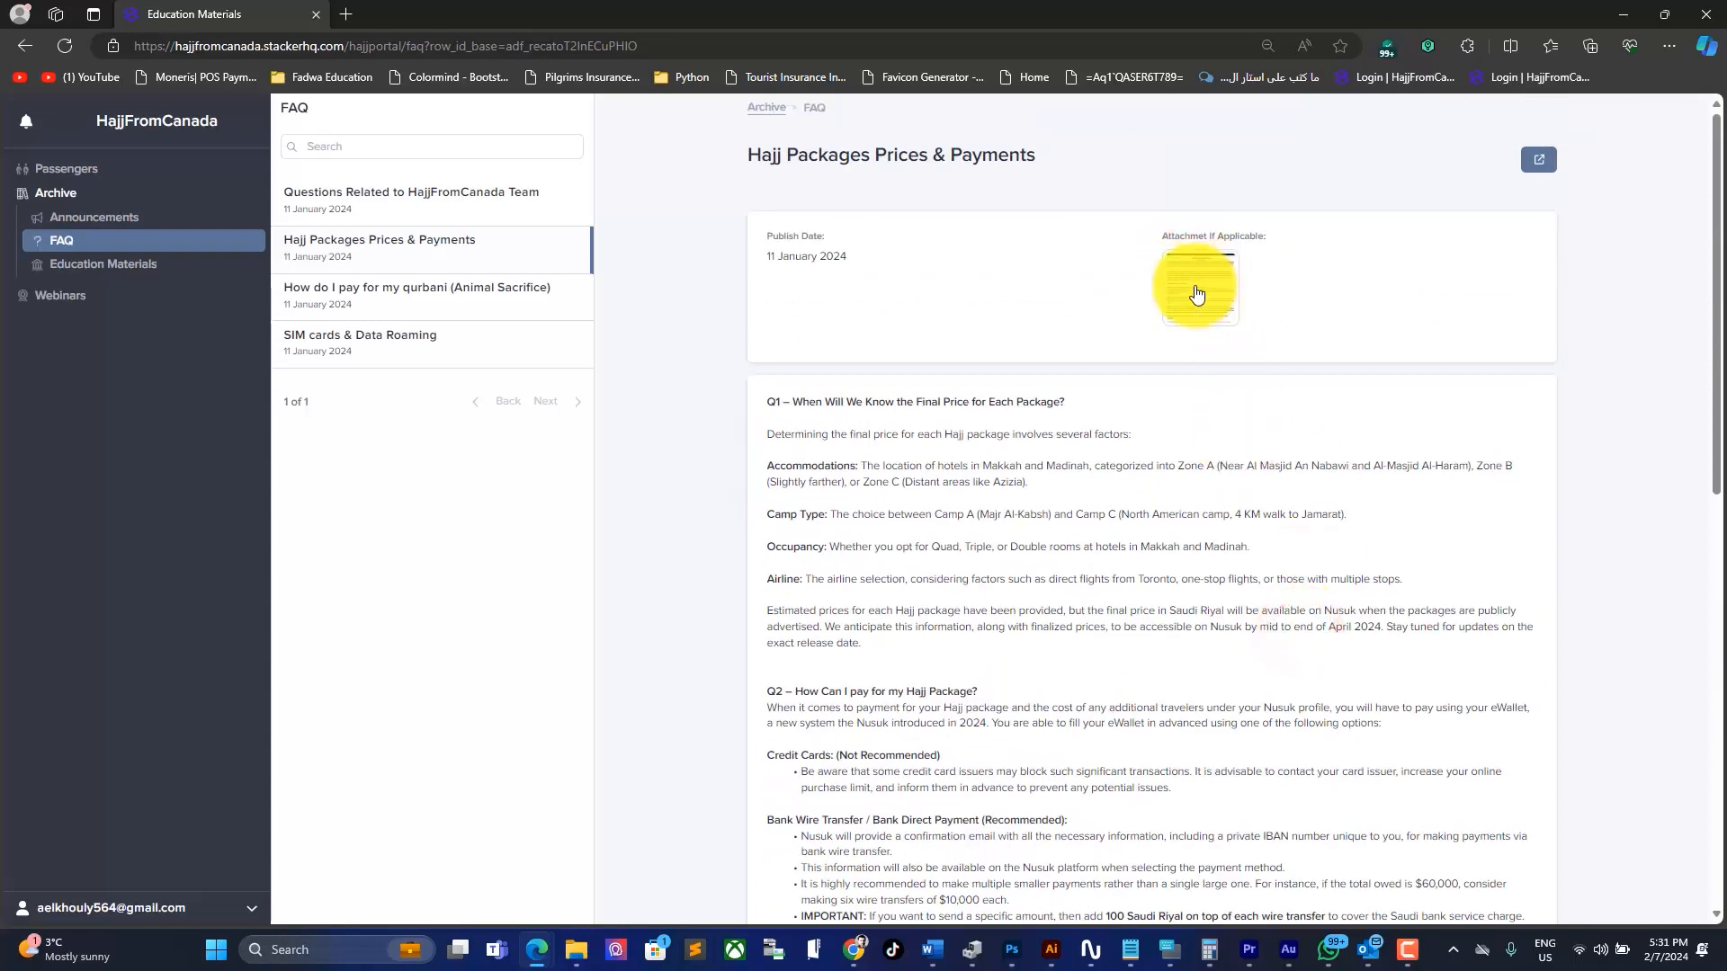
Step: View the attached eWallet Complete Guide PDF, then close it to return to the FAQ
left_click(1276, 269)
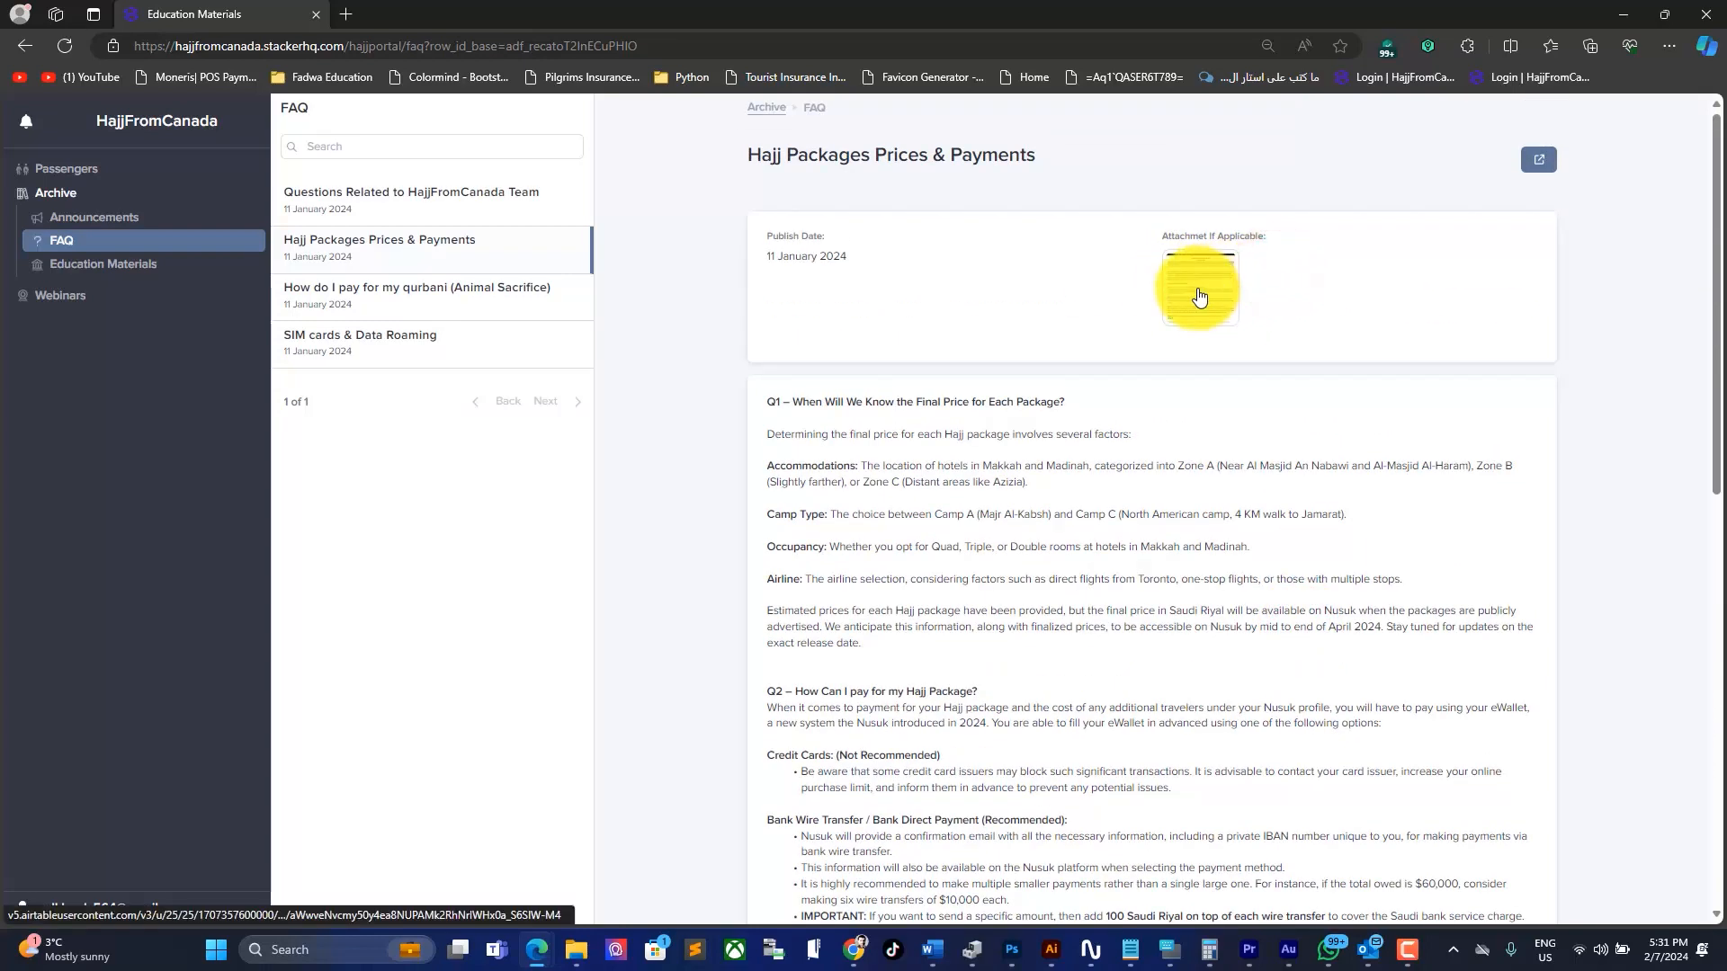
left_click(1201, 293)
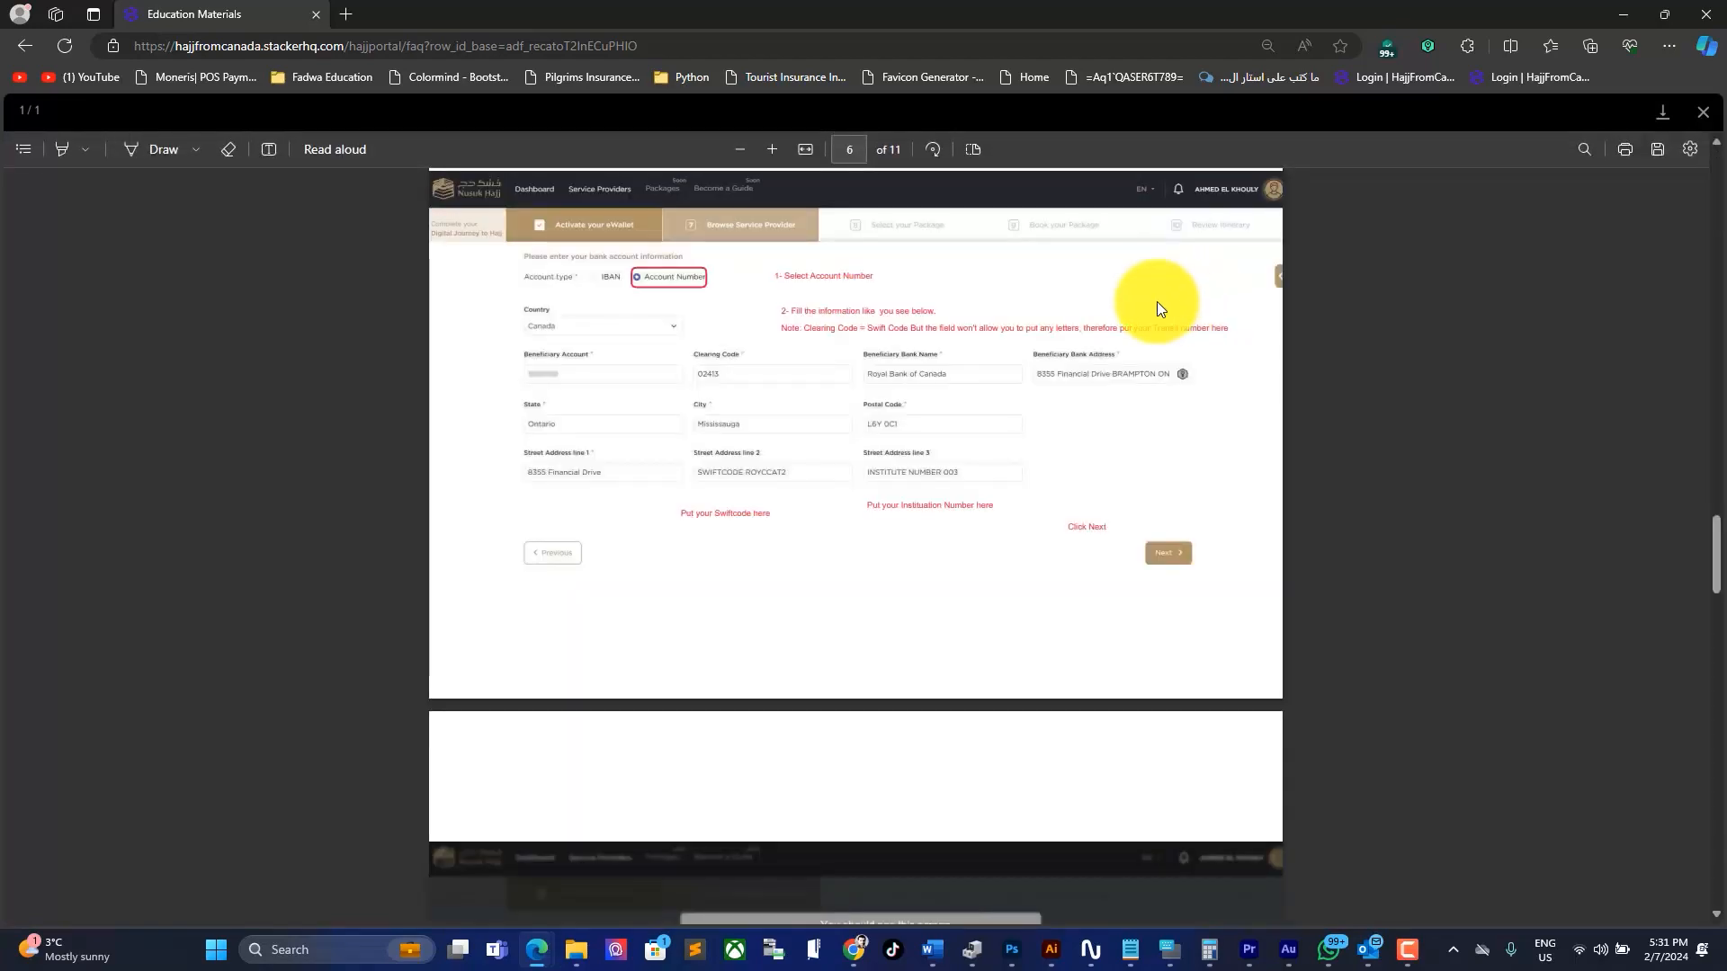
scroll(1126, 351, "up", 20)
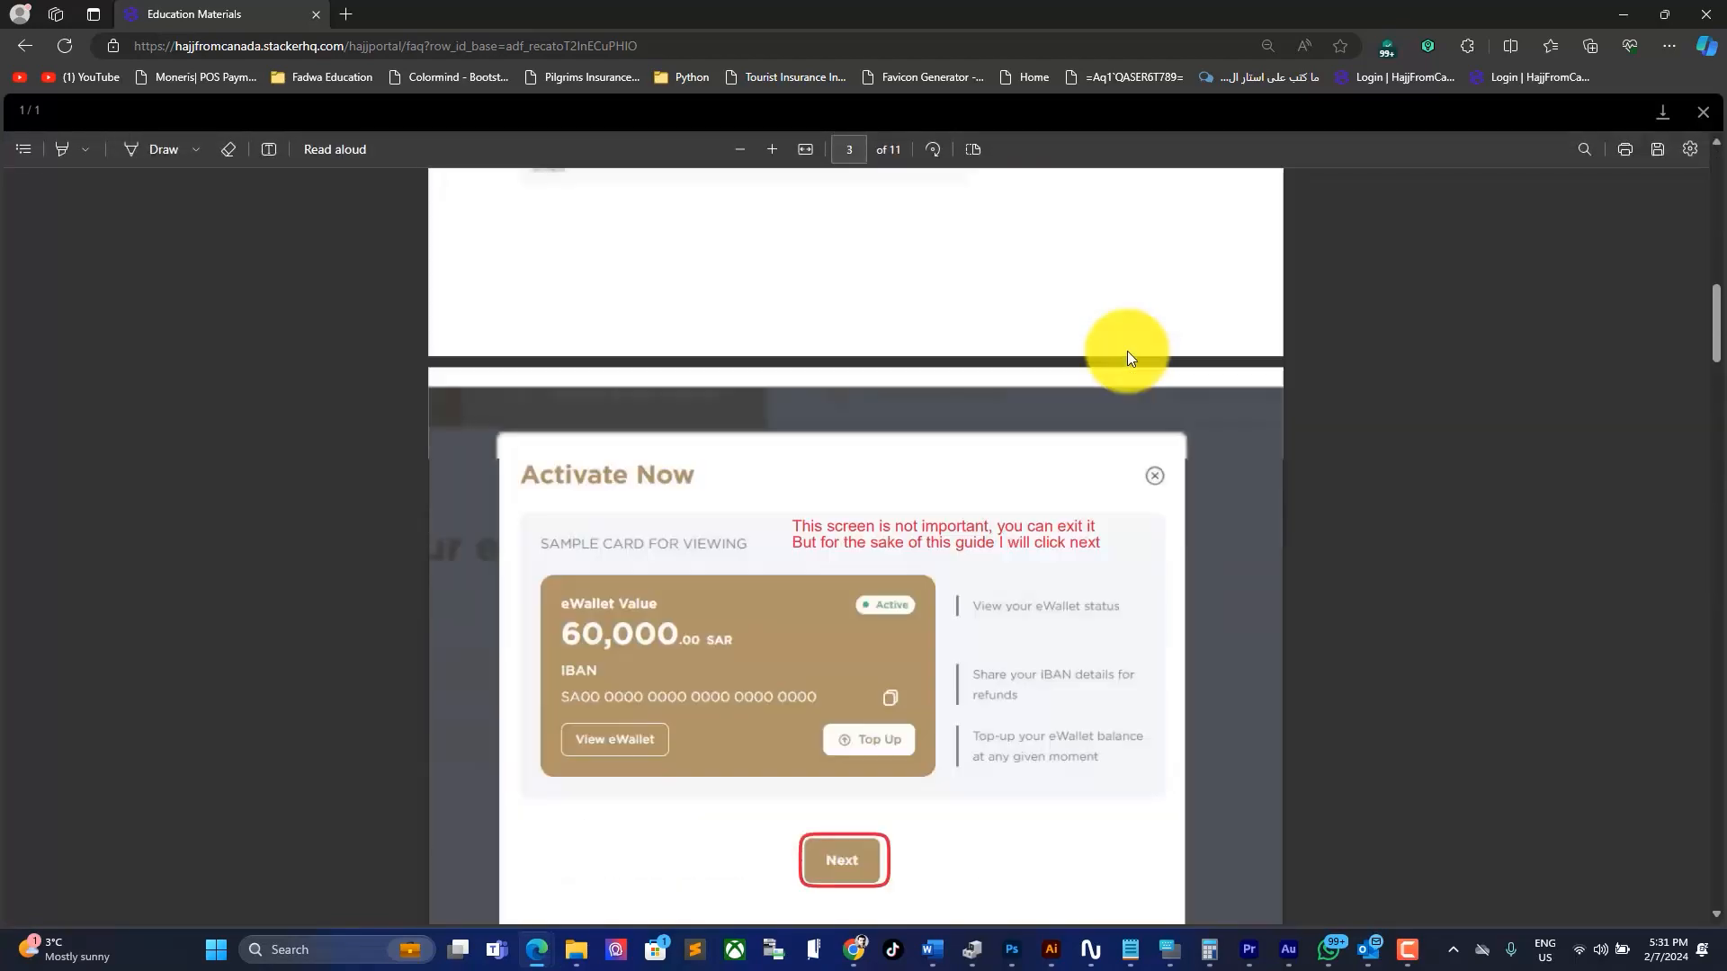
scroll(1130, 358, "up", 5)
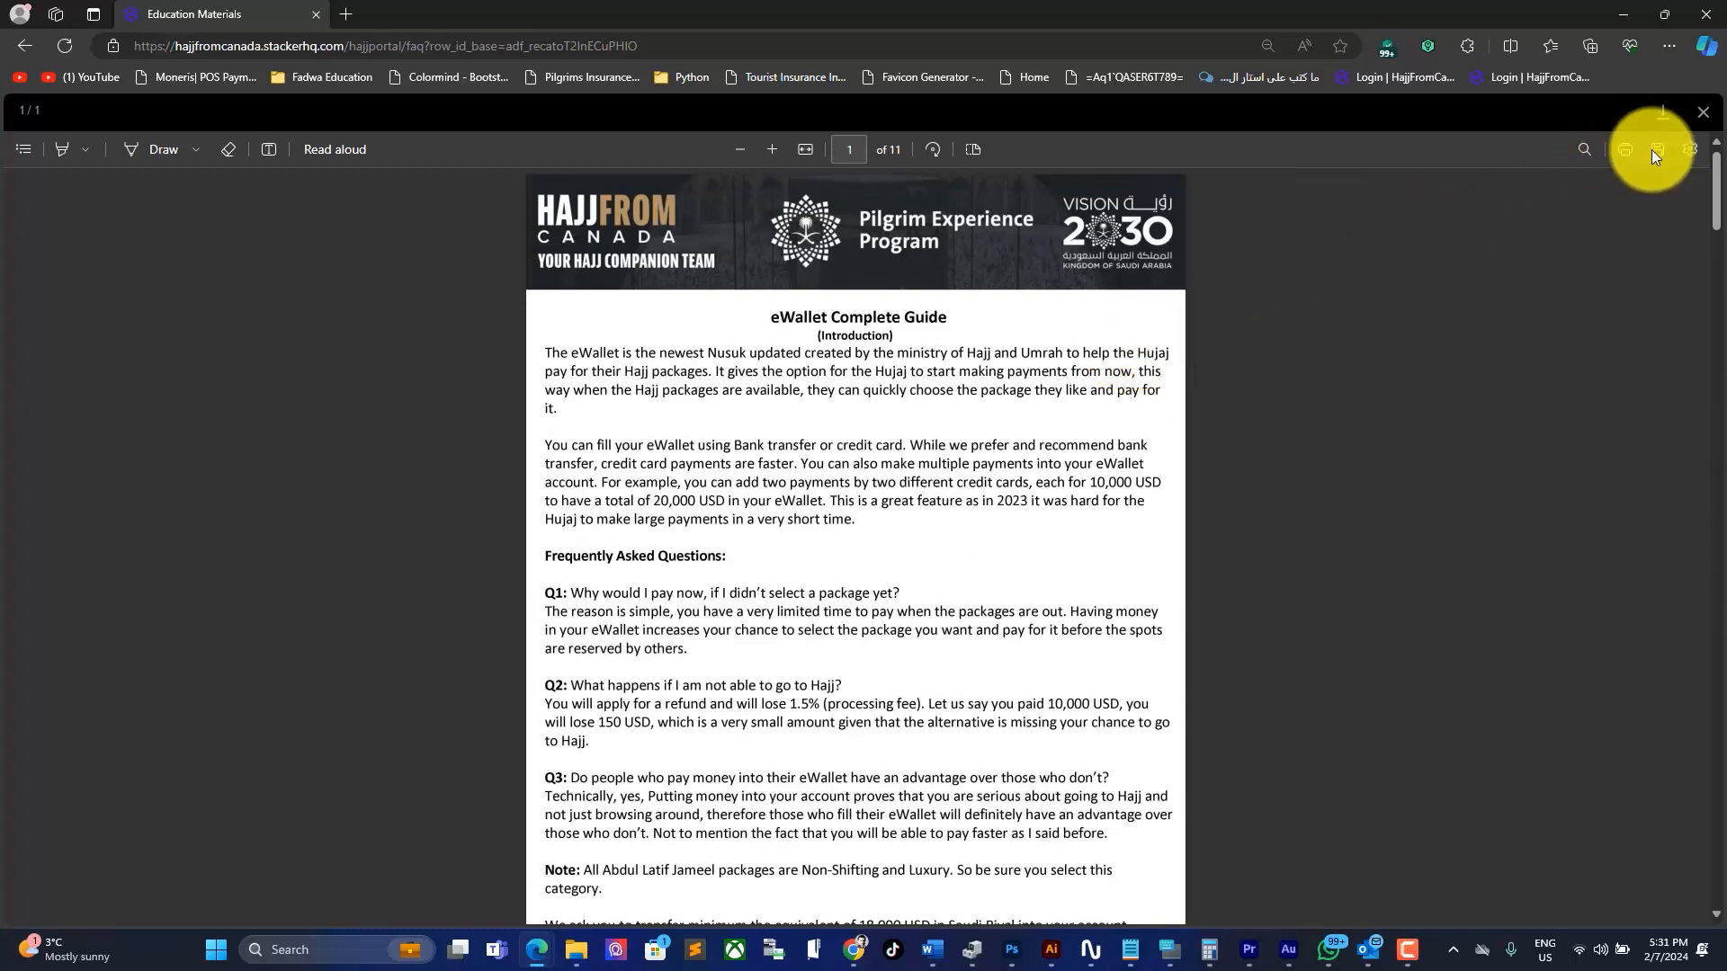
left_click(1702, 112)
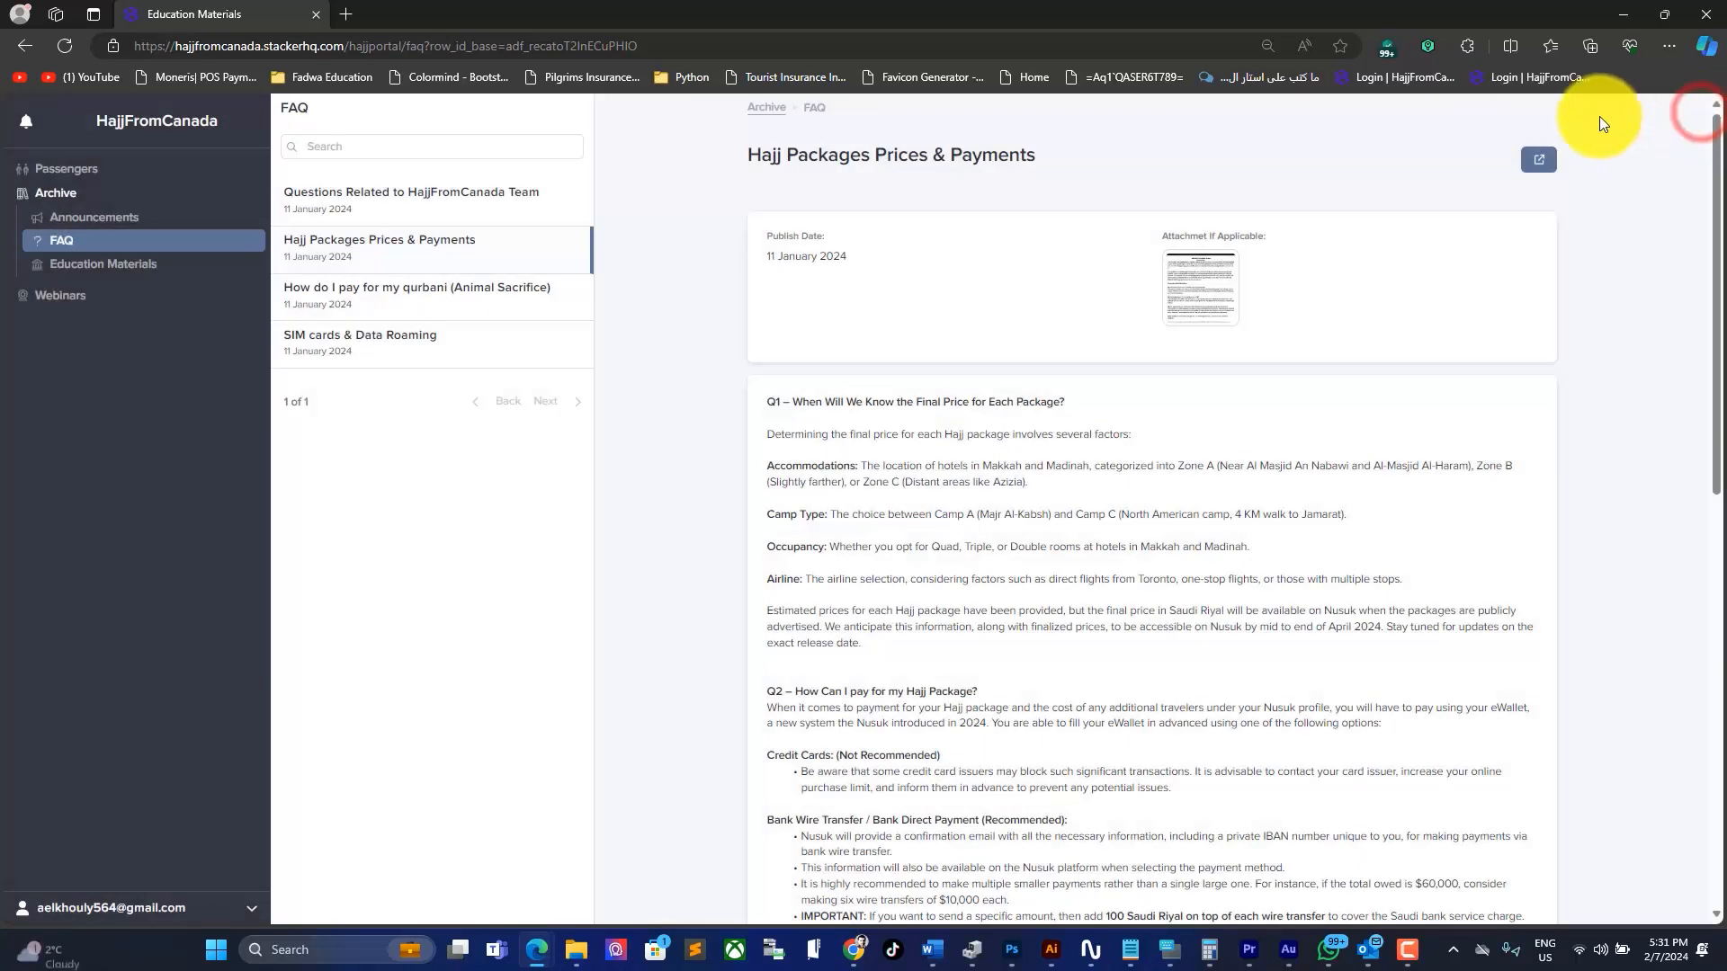
Step: In Education Materials, open the Hajj & Umrah Guide - English entry and its attached PDF
left_click(146, 266)
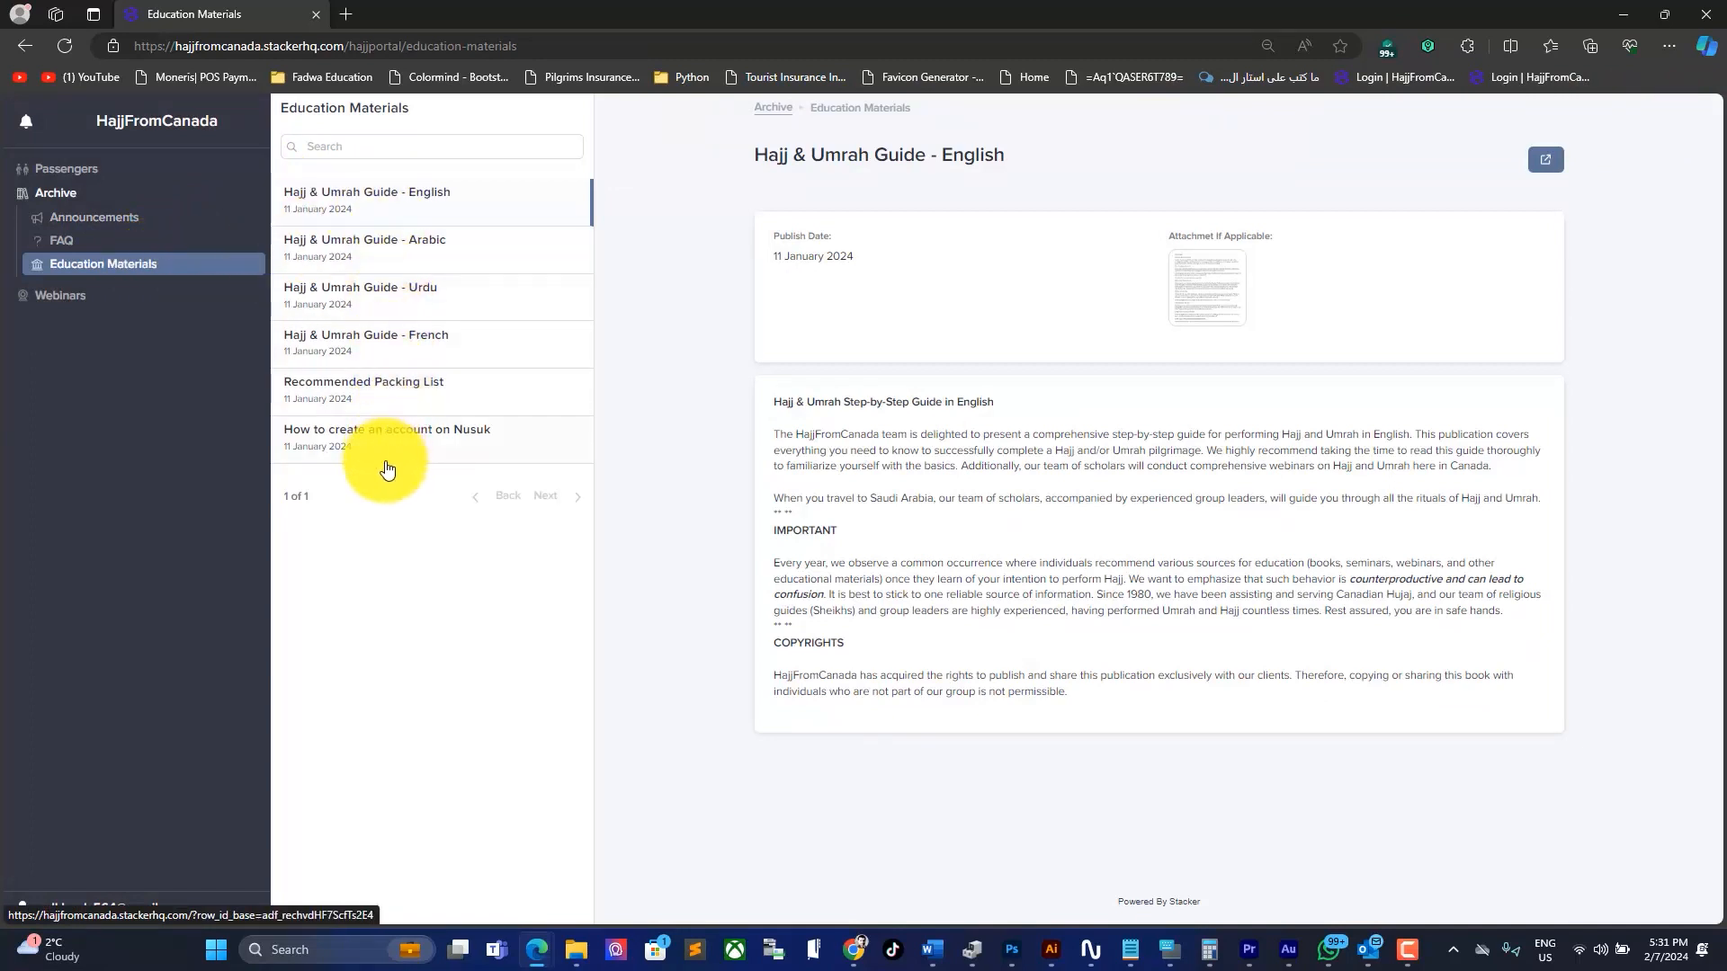
left_click(474, 209)
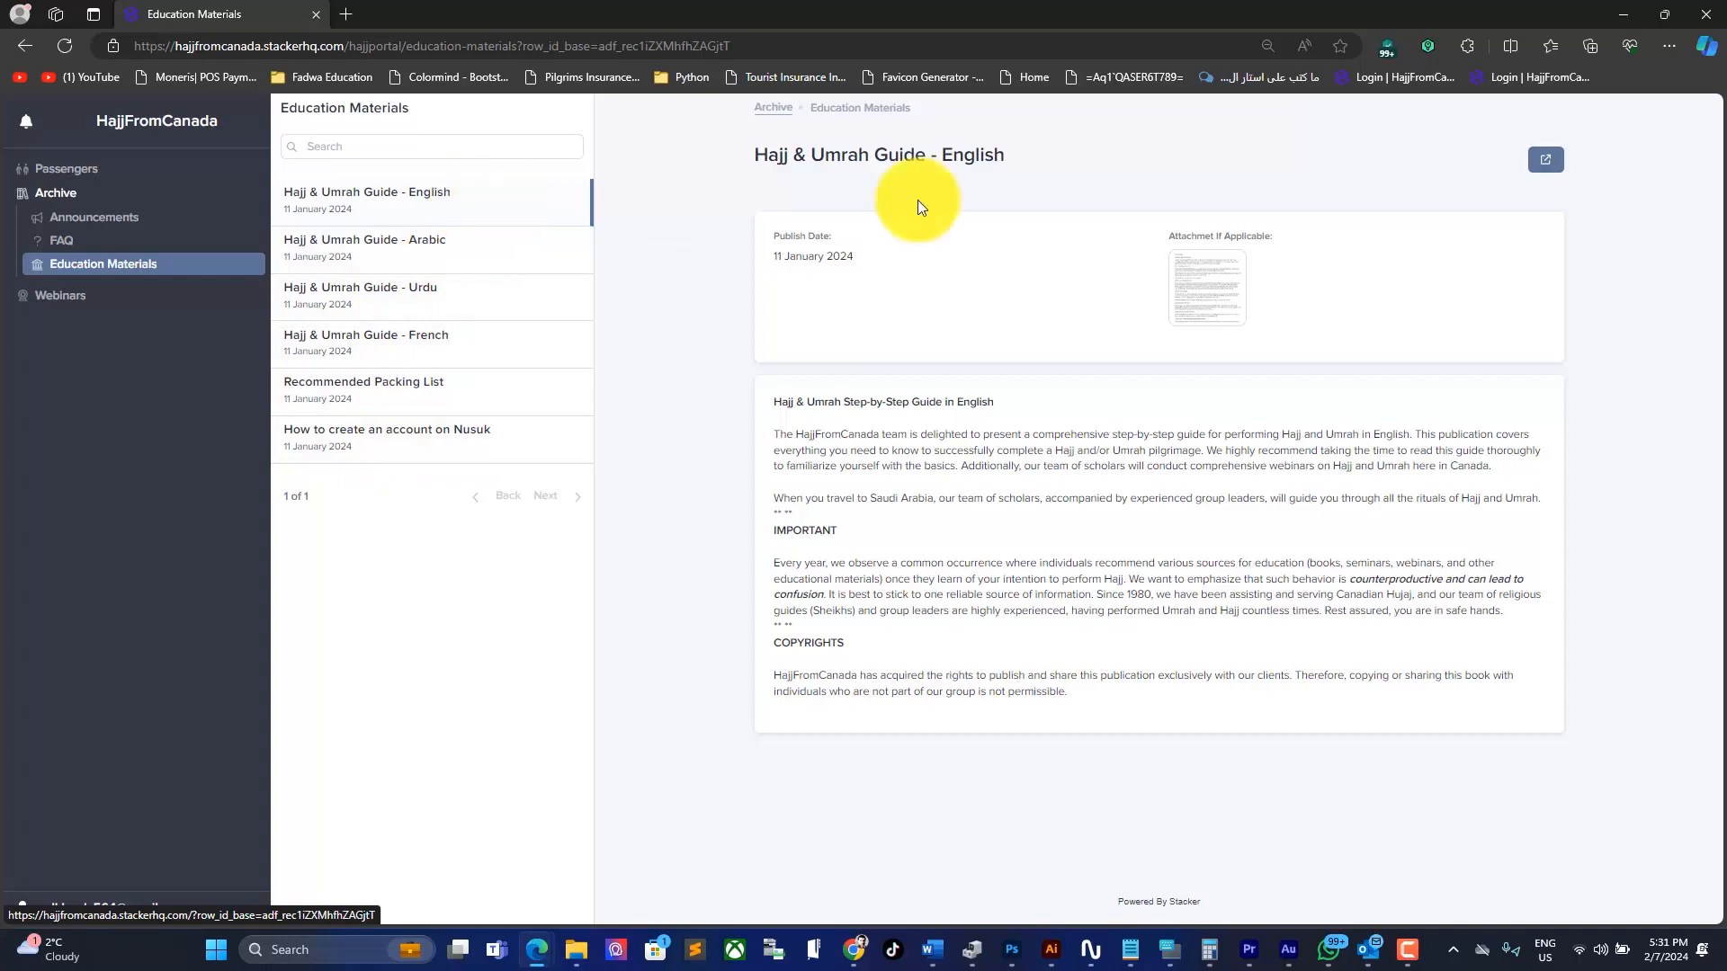
left_click(1208, 288)
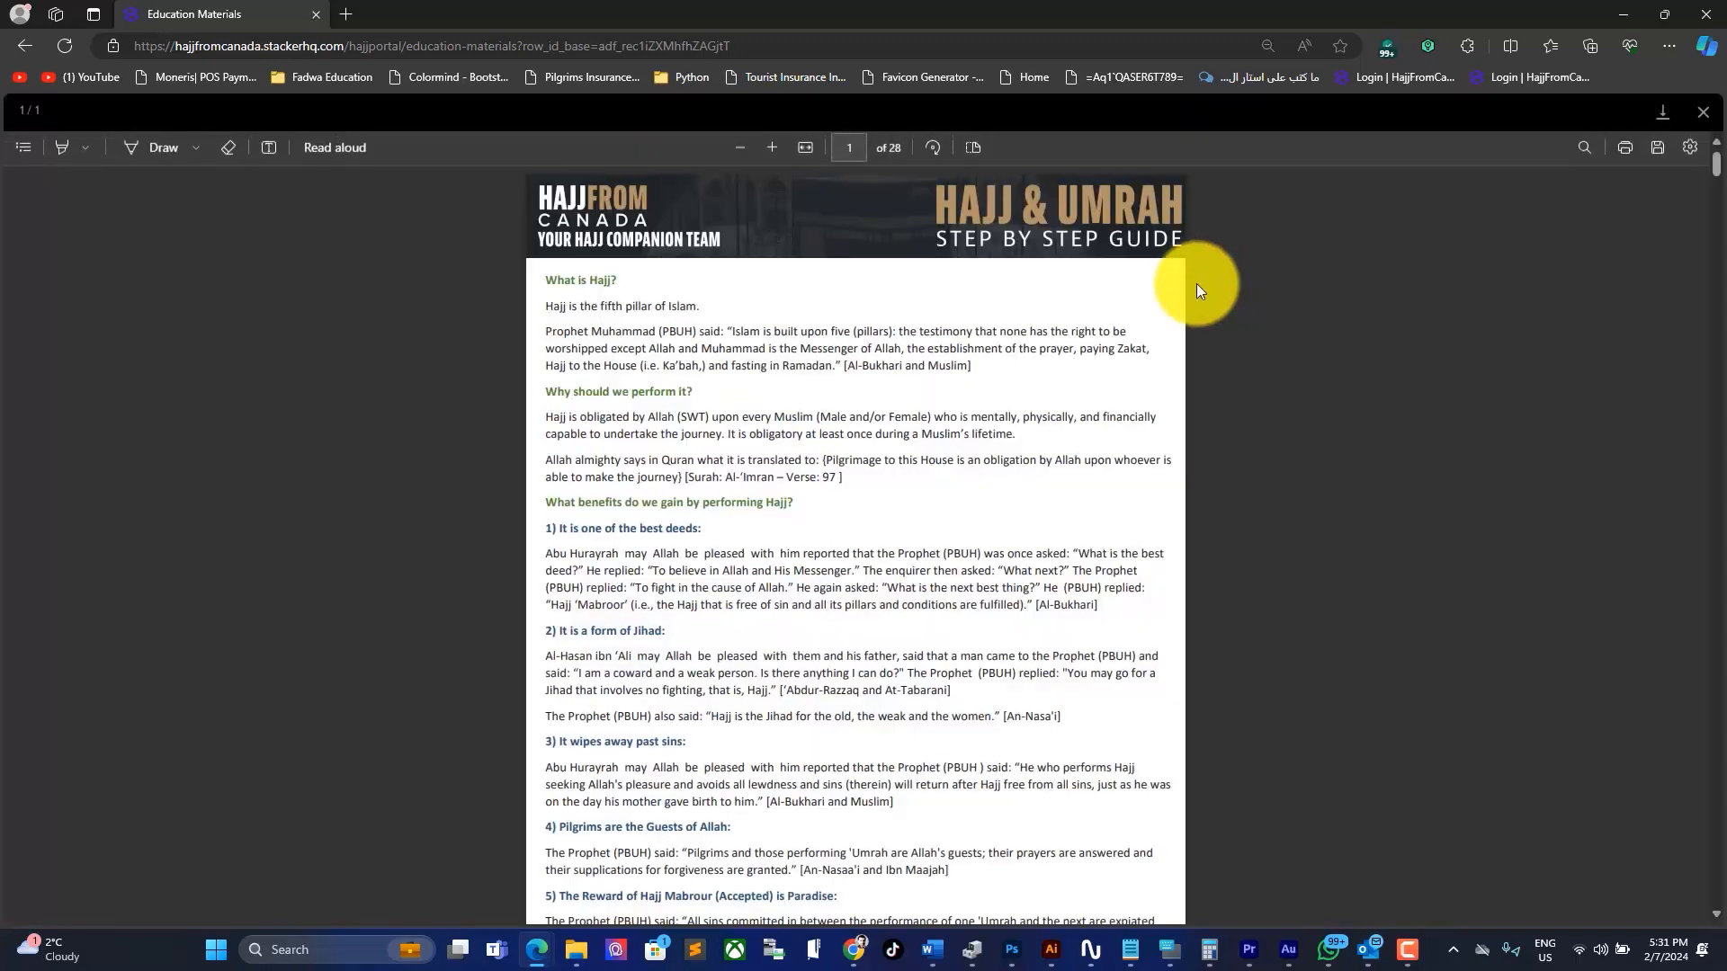
Step: Close the guide PDF, preview the Recommended Packing List, then return to the Archive announcements
left_click(1703, 110)
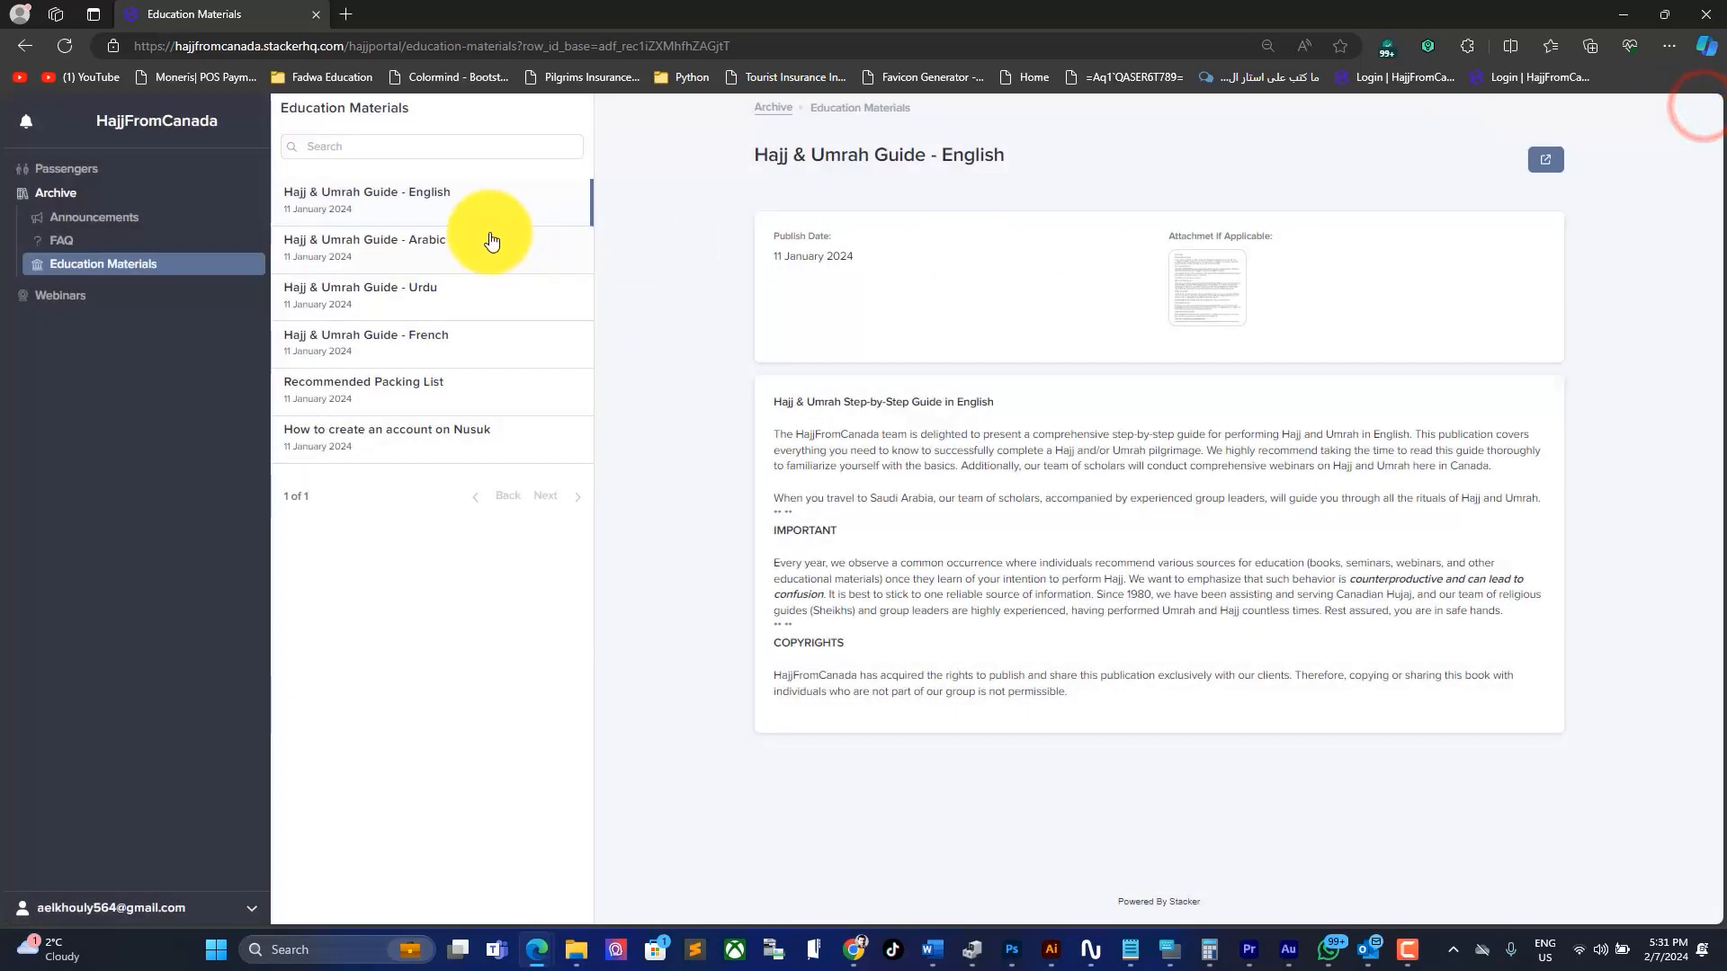
left_click(457, 386)
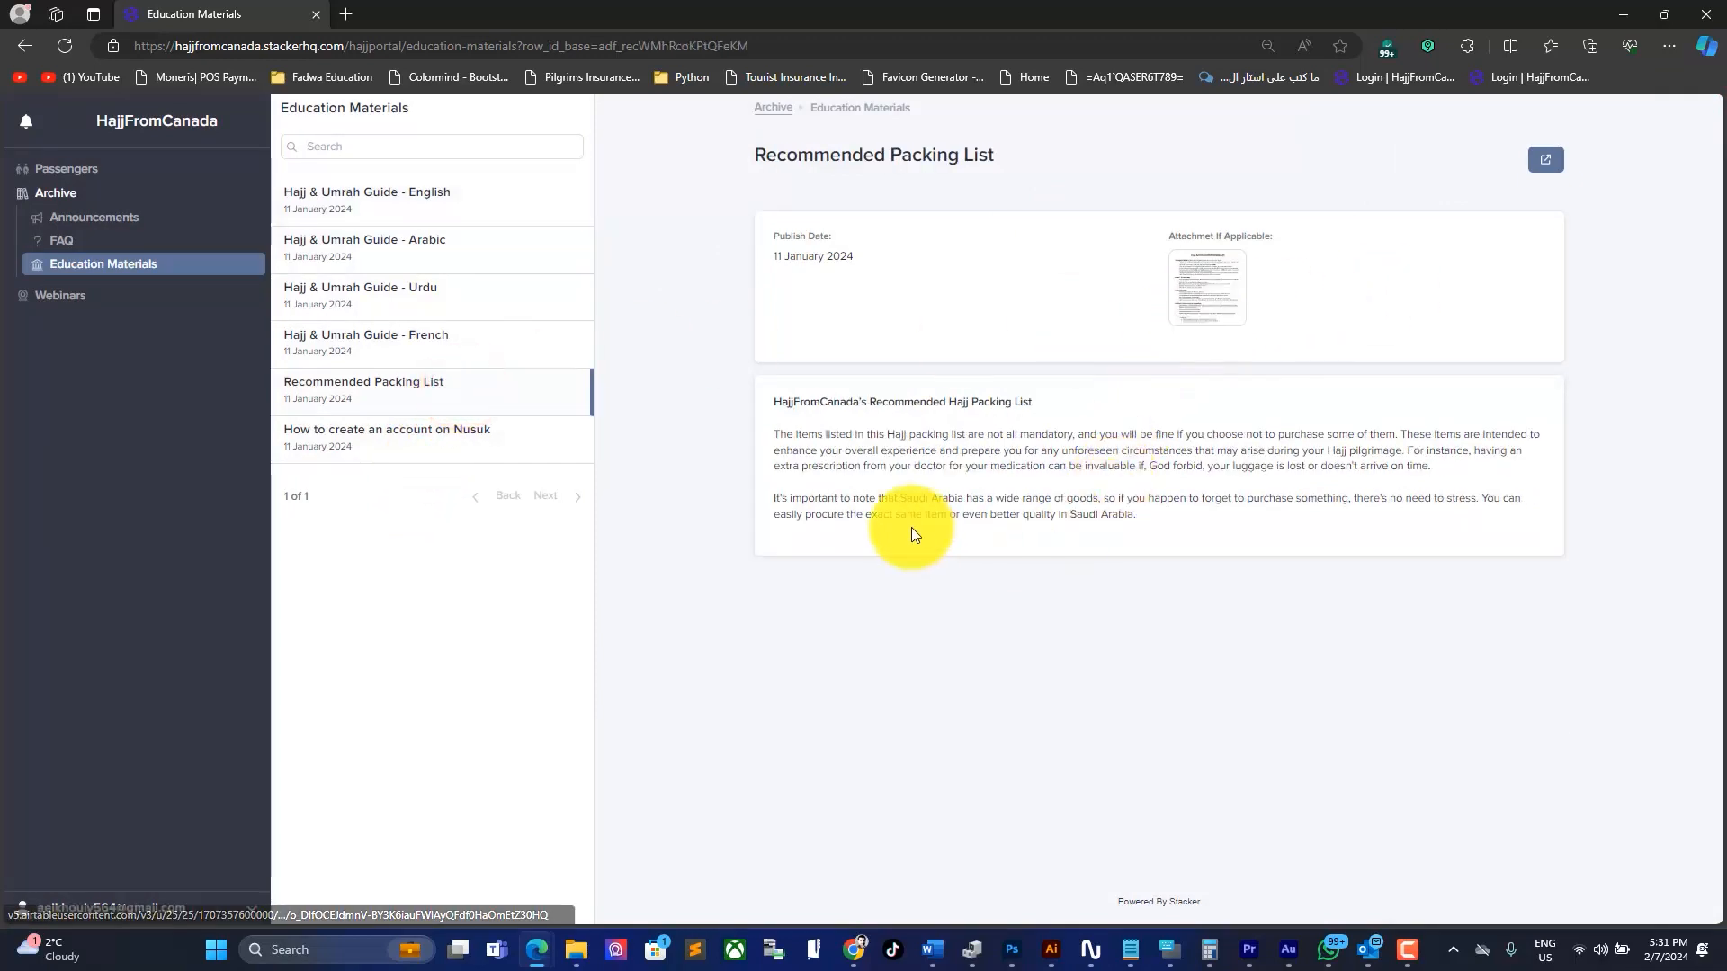
left_click(72, 198)
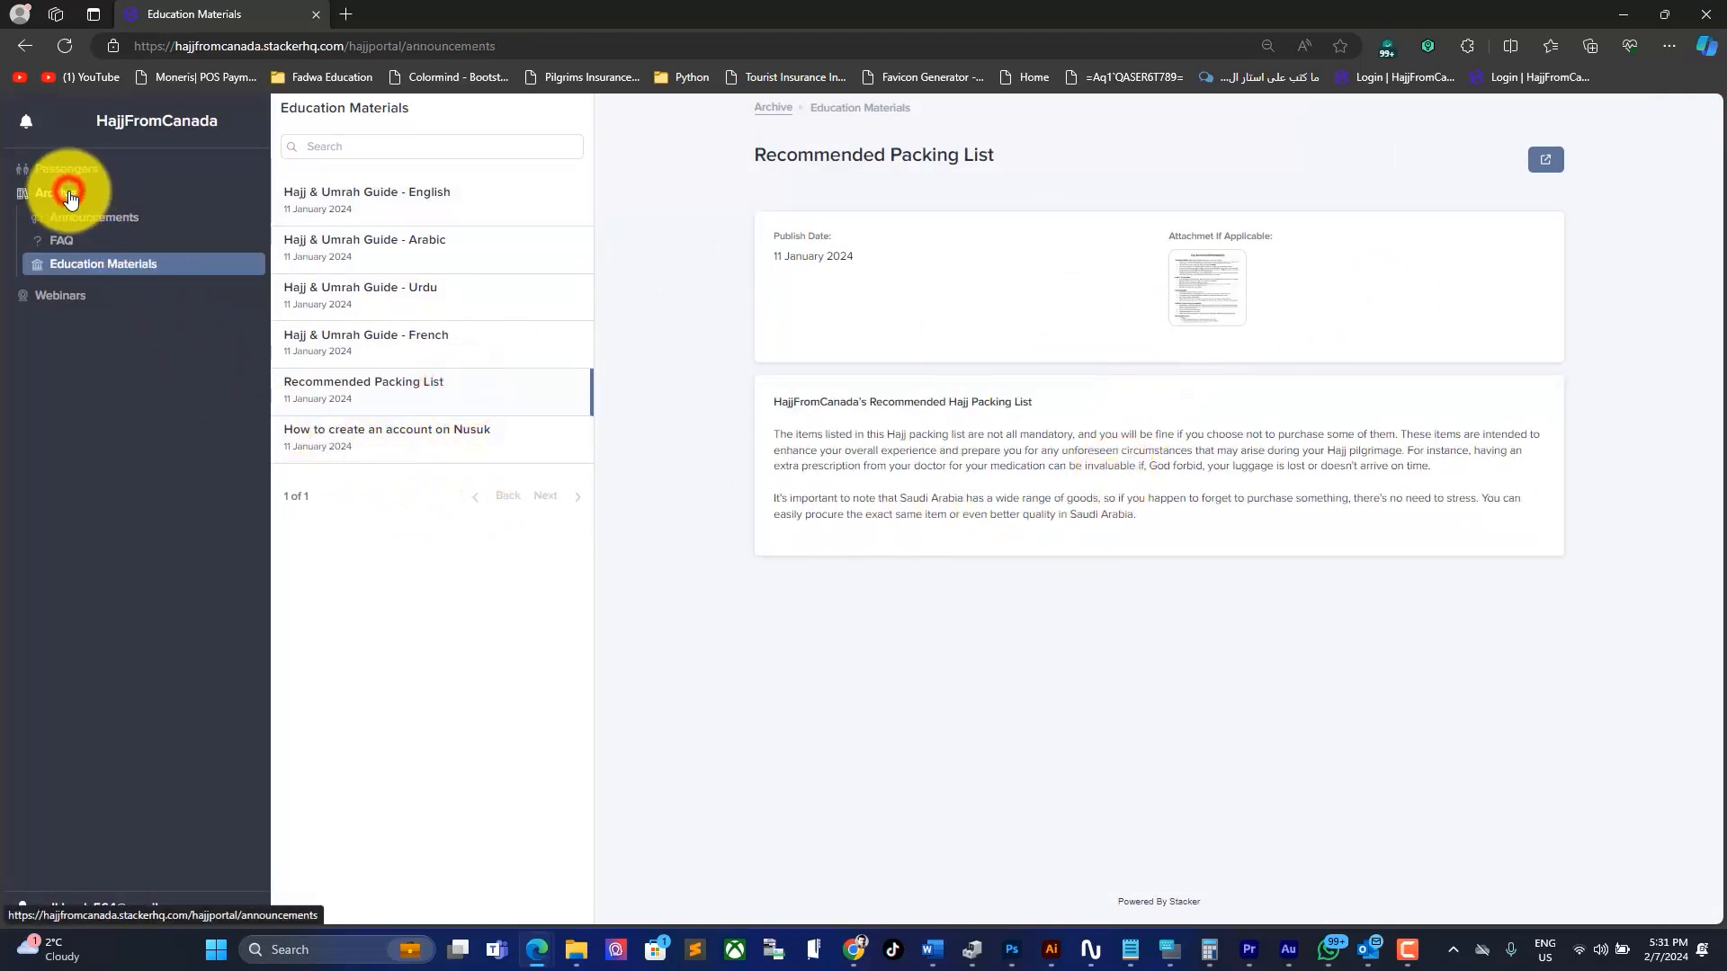
left_click(16, 198)
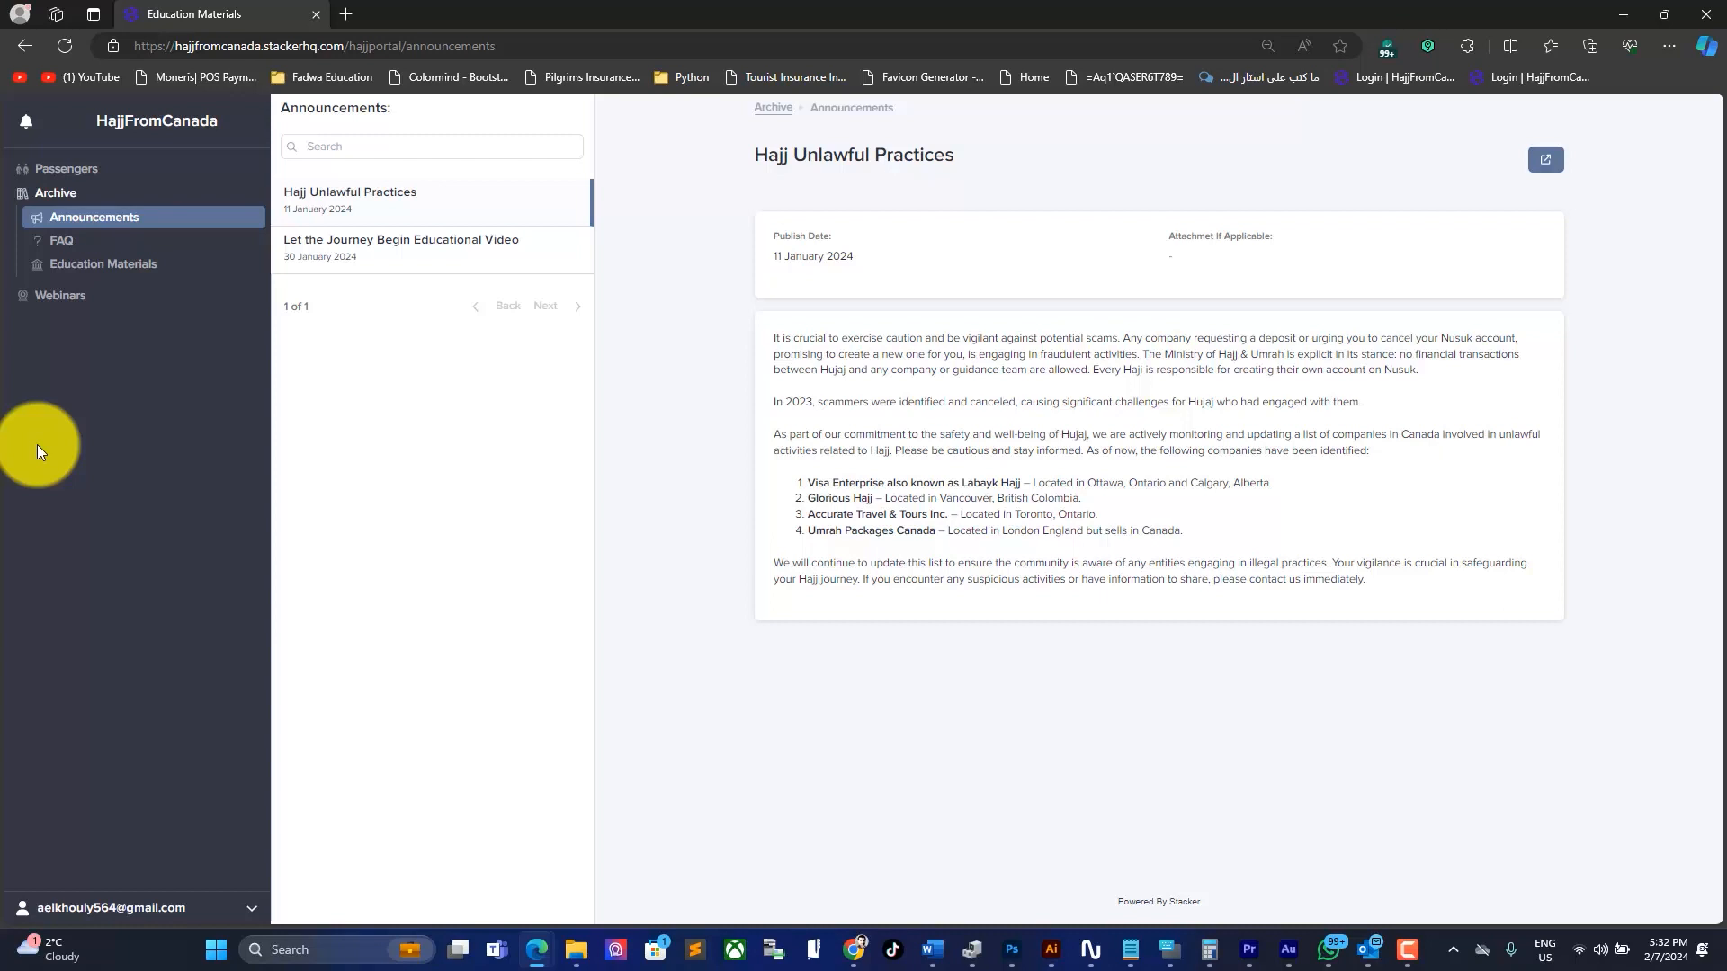
Step: Go back to the passenger profile and view its Hajj Package tab notice
left_click(79, 168)
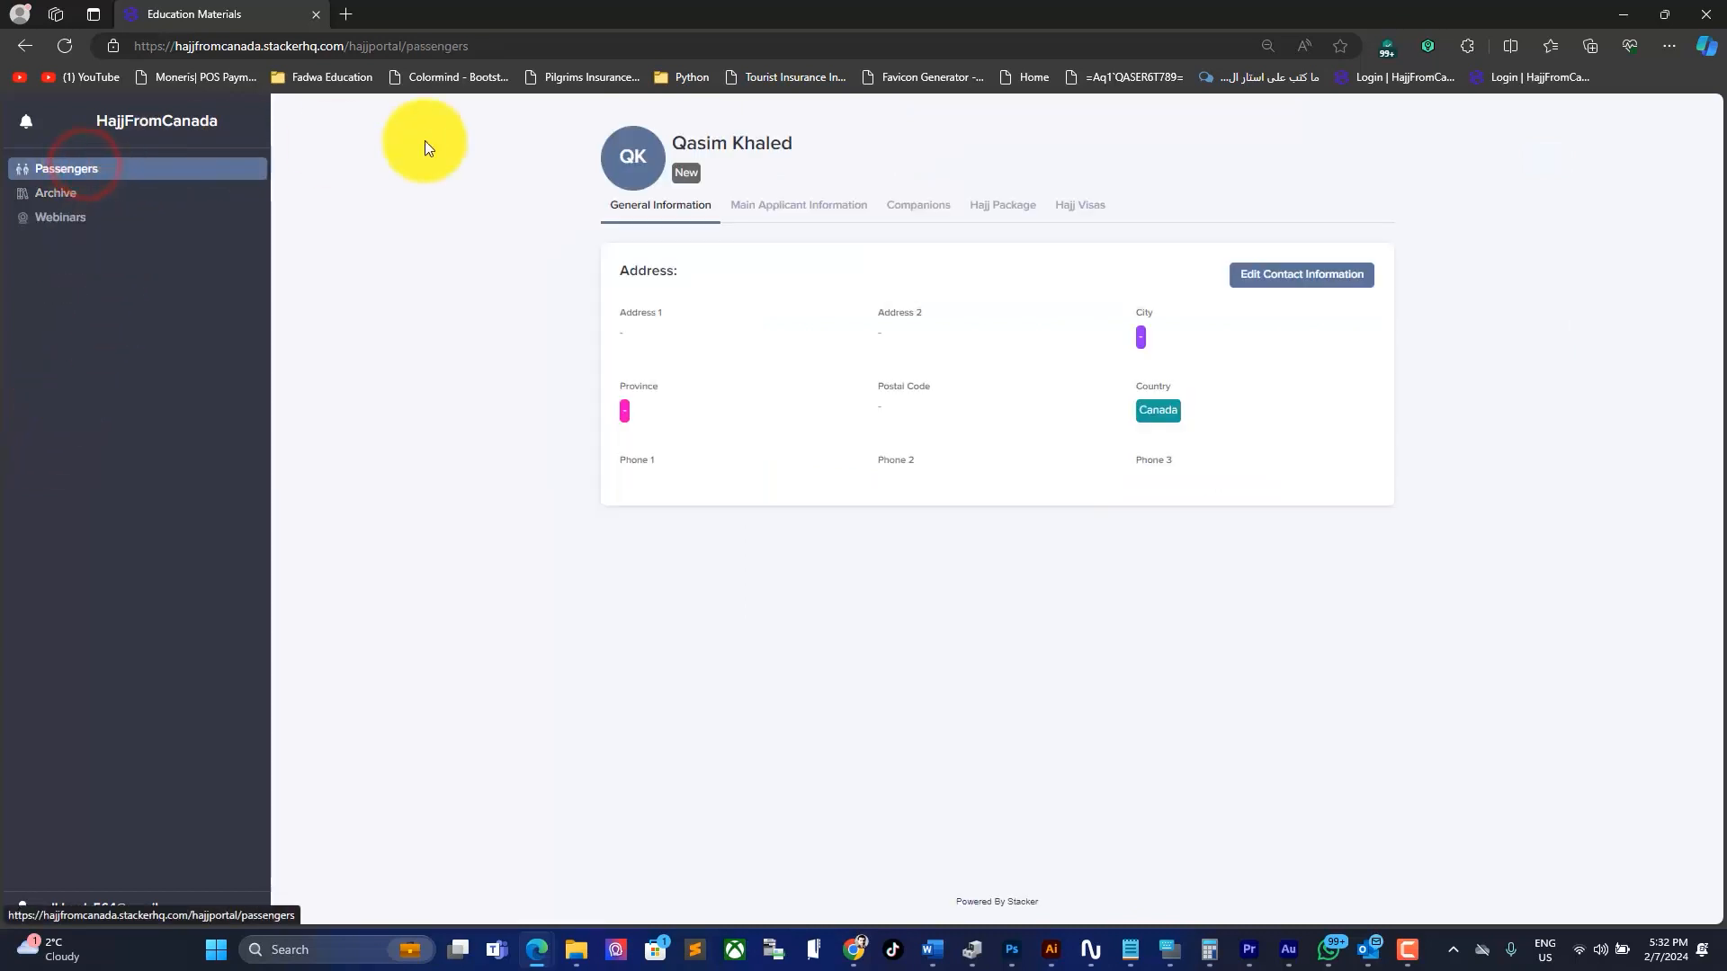
left_click(1004, 208)
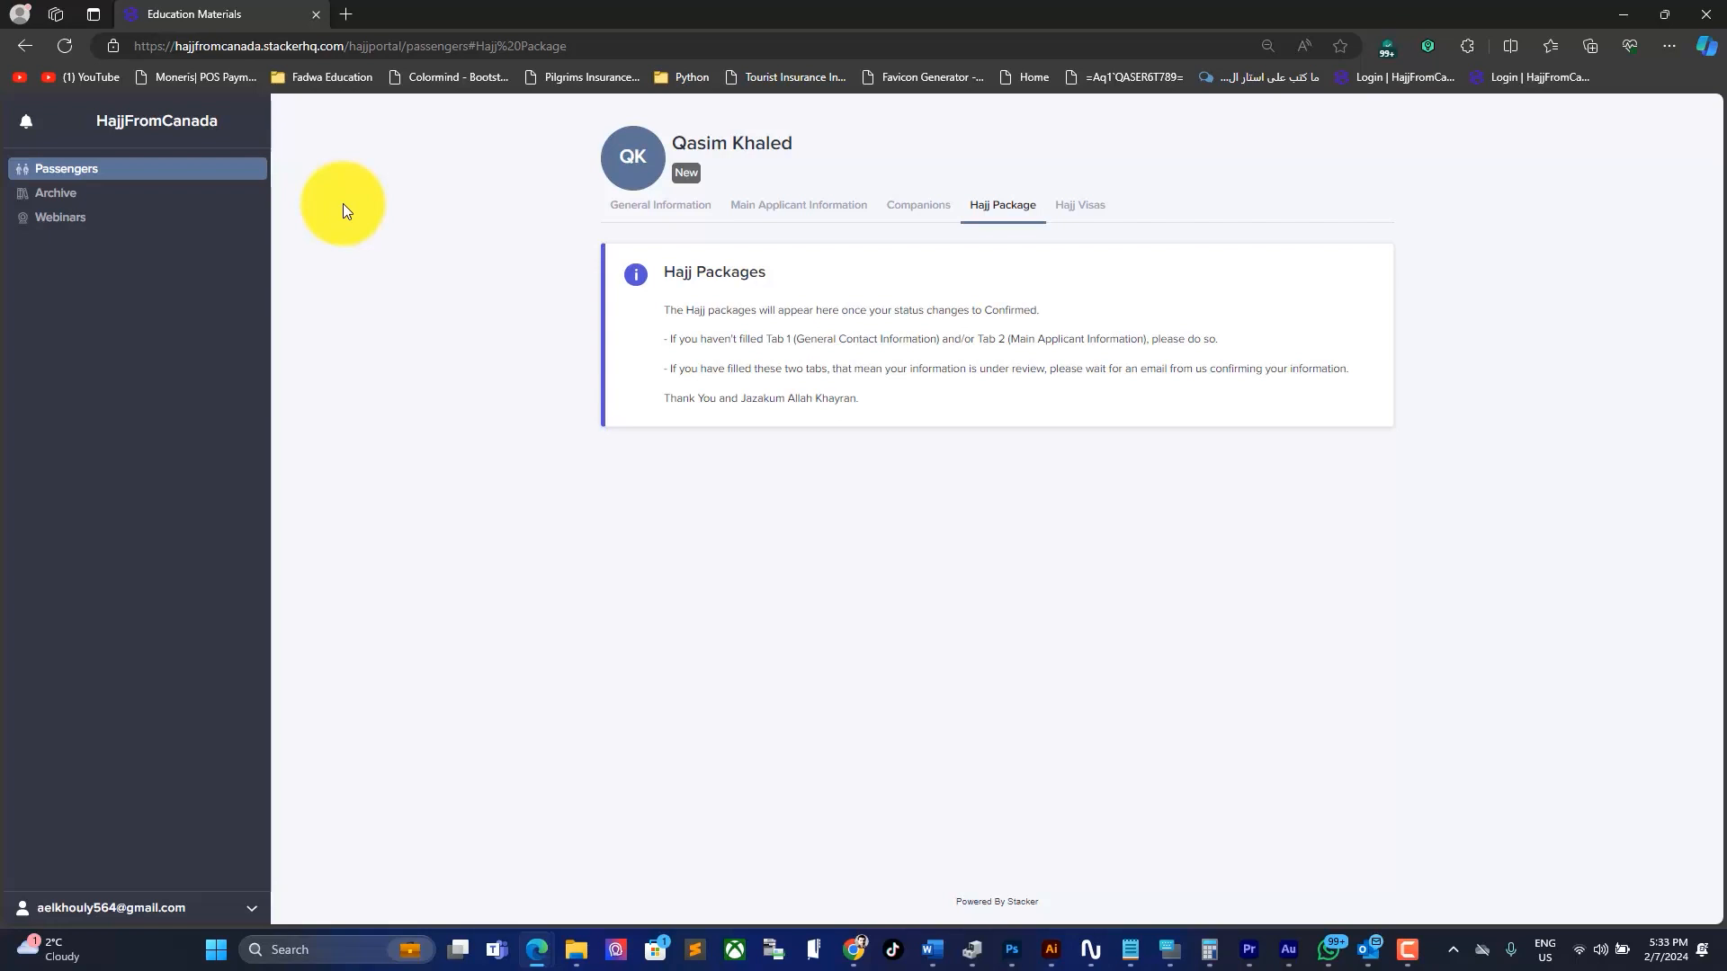
Step: Go to the Webinars page in the sidebar
left_click(59, 220)
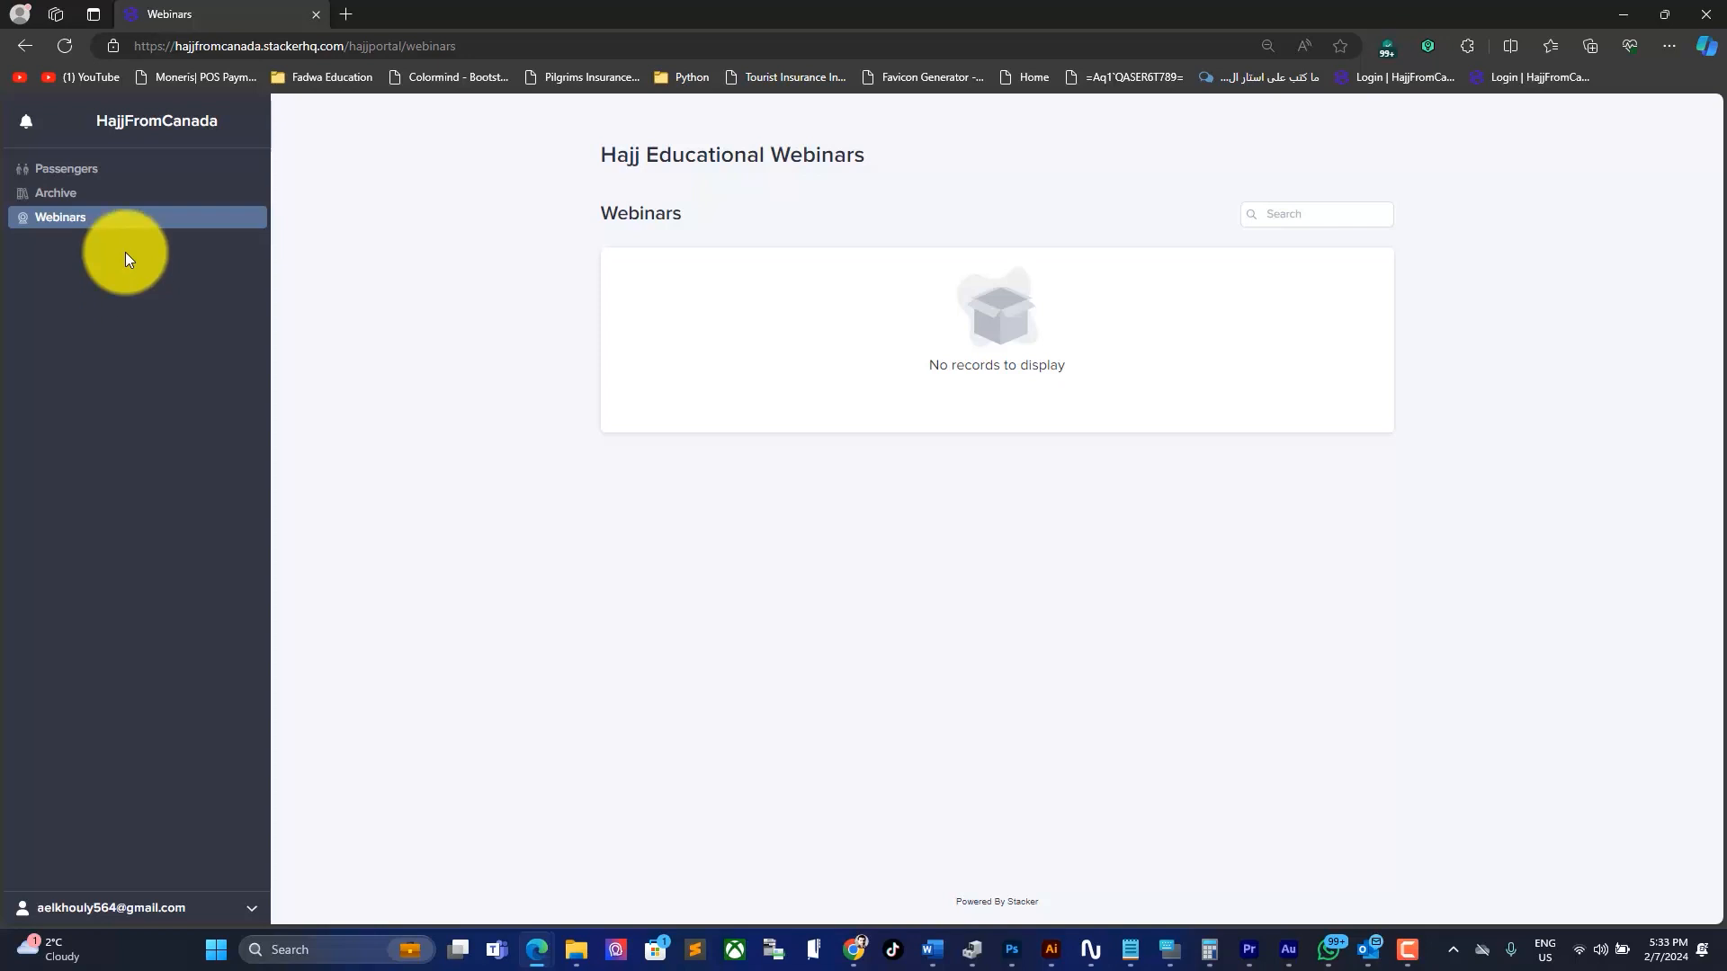
Step: Reopen the applicant's passenger record from Passengers in the sidebar
left_click(117, 170)
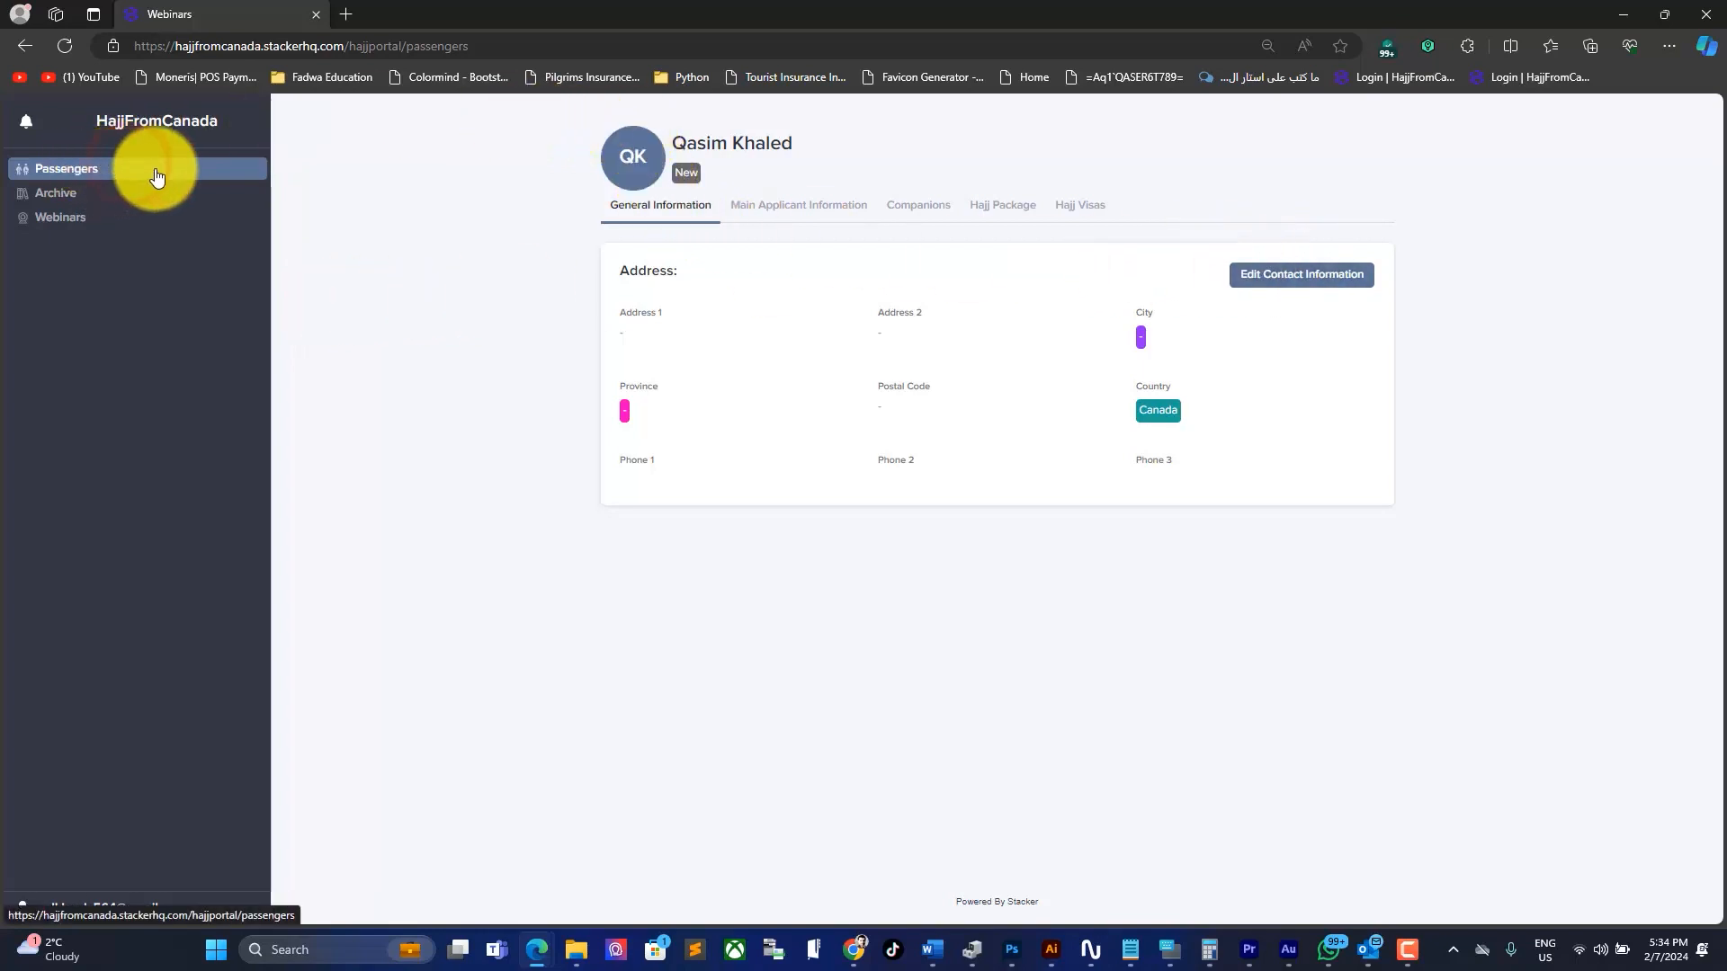
Step: Enter the street address, Mississauga, Ontario and the postal code in the contact form
left_click(550, 158)
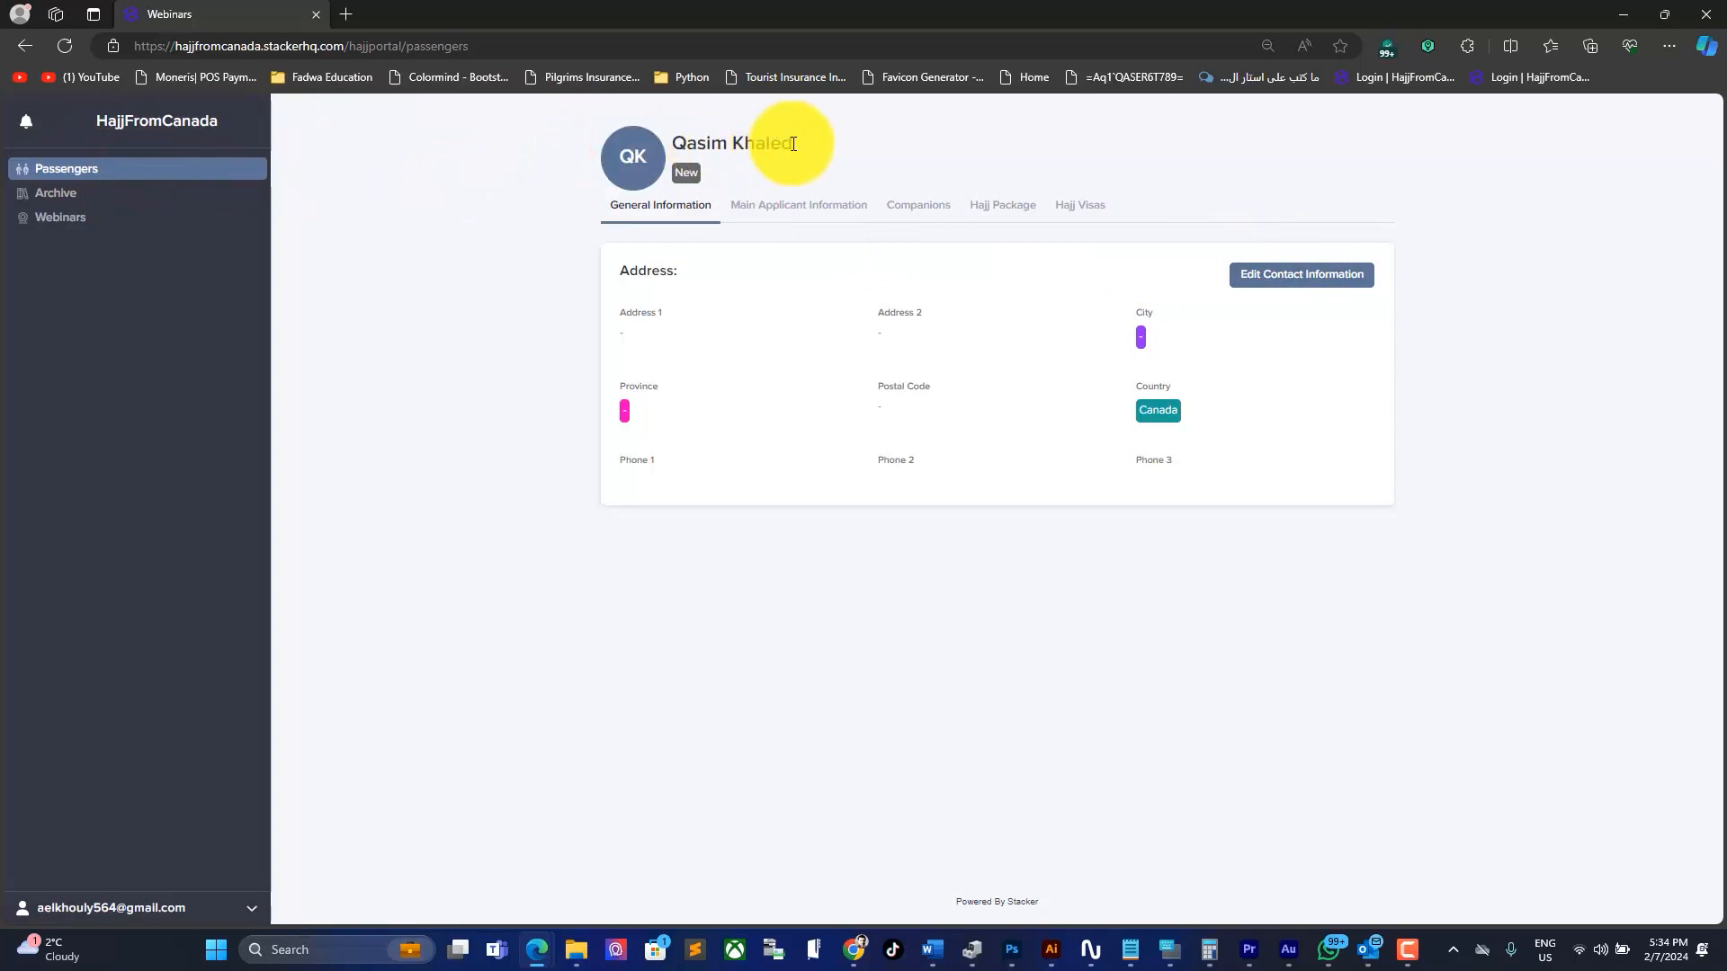
left_click(666, 212)
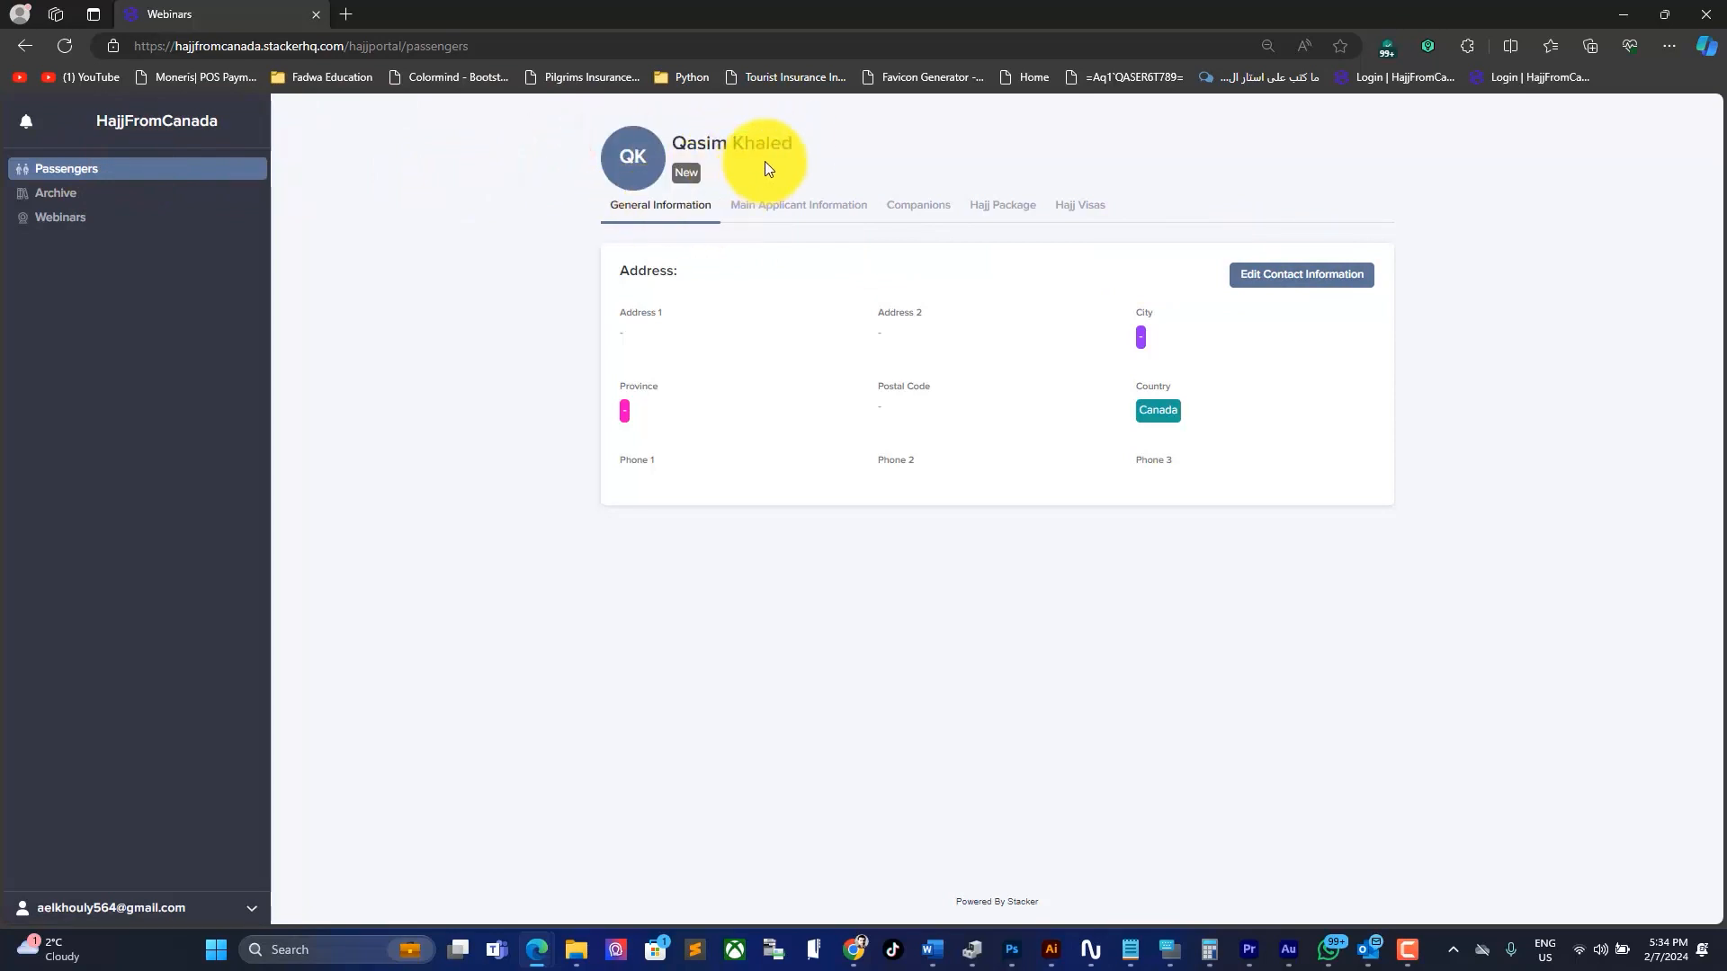
left_click_drag(790, 145, 679, 144)
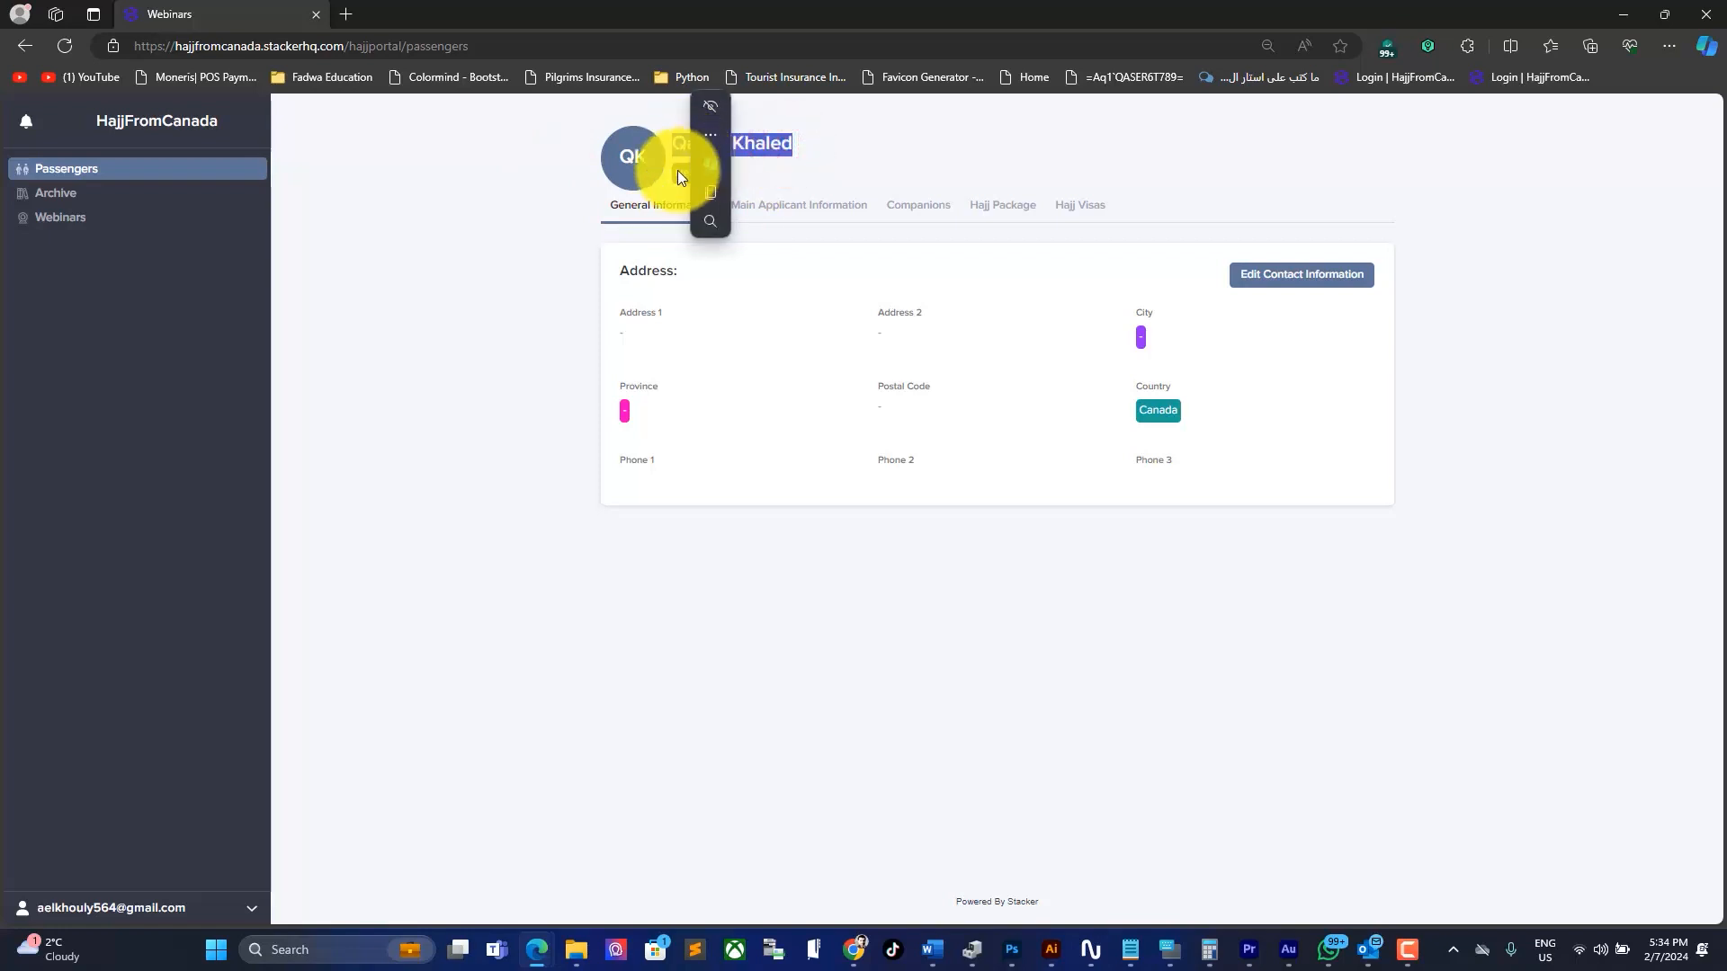
left_click(674, 164)
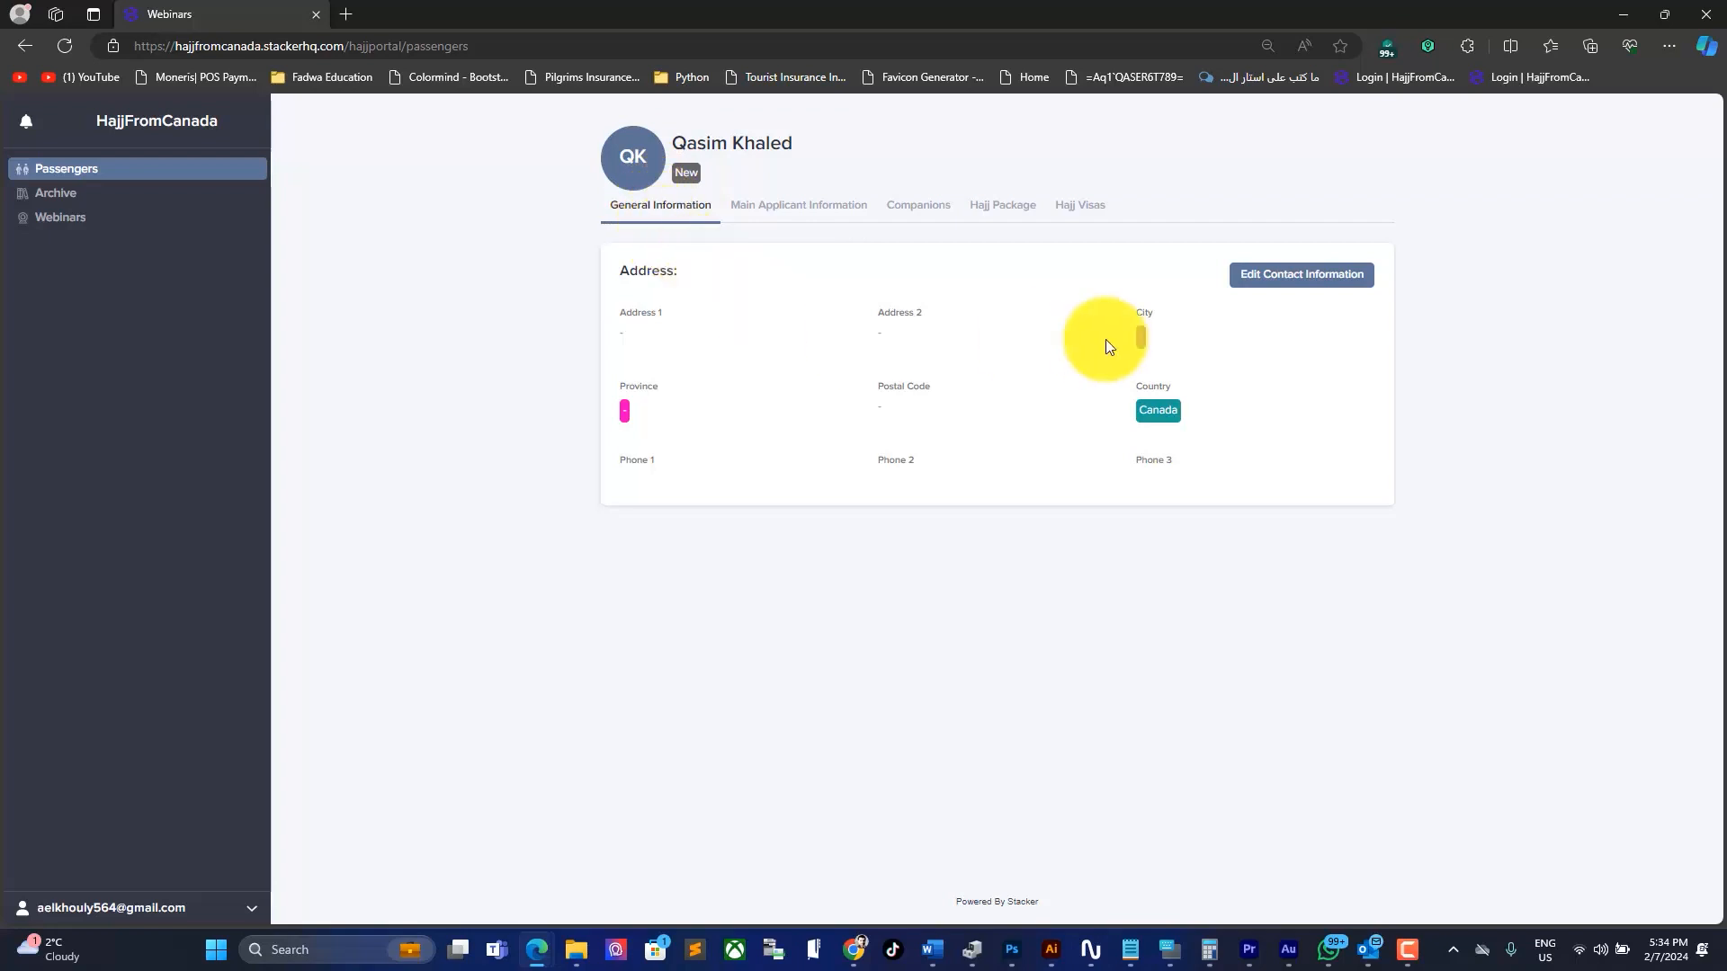
left_click(1298, 286)
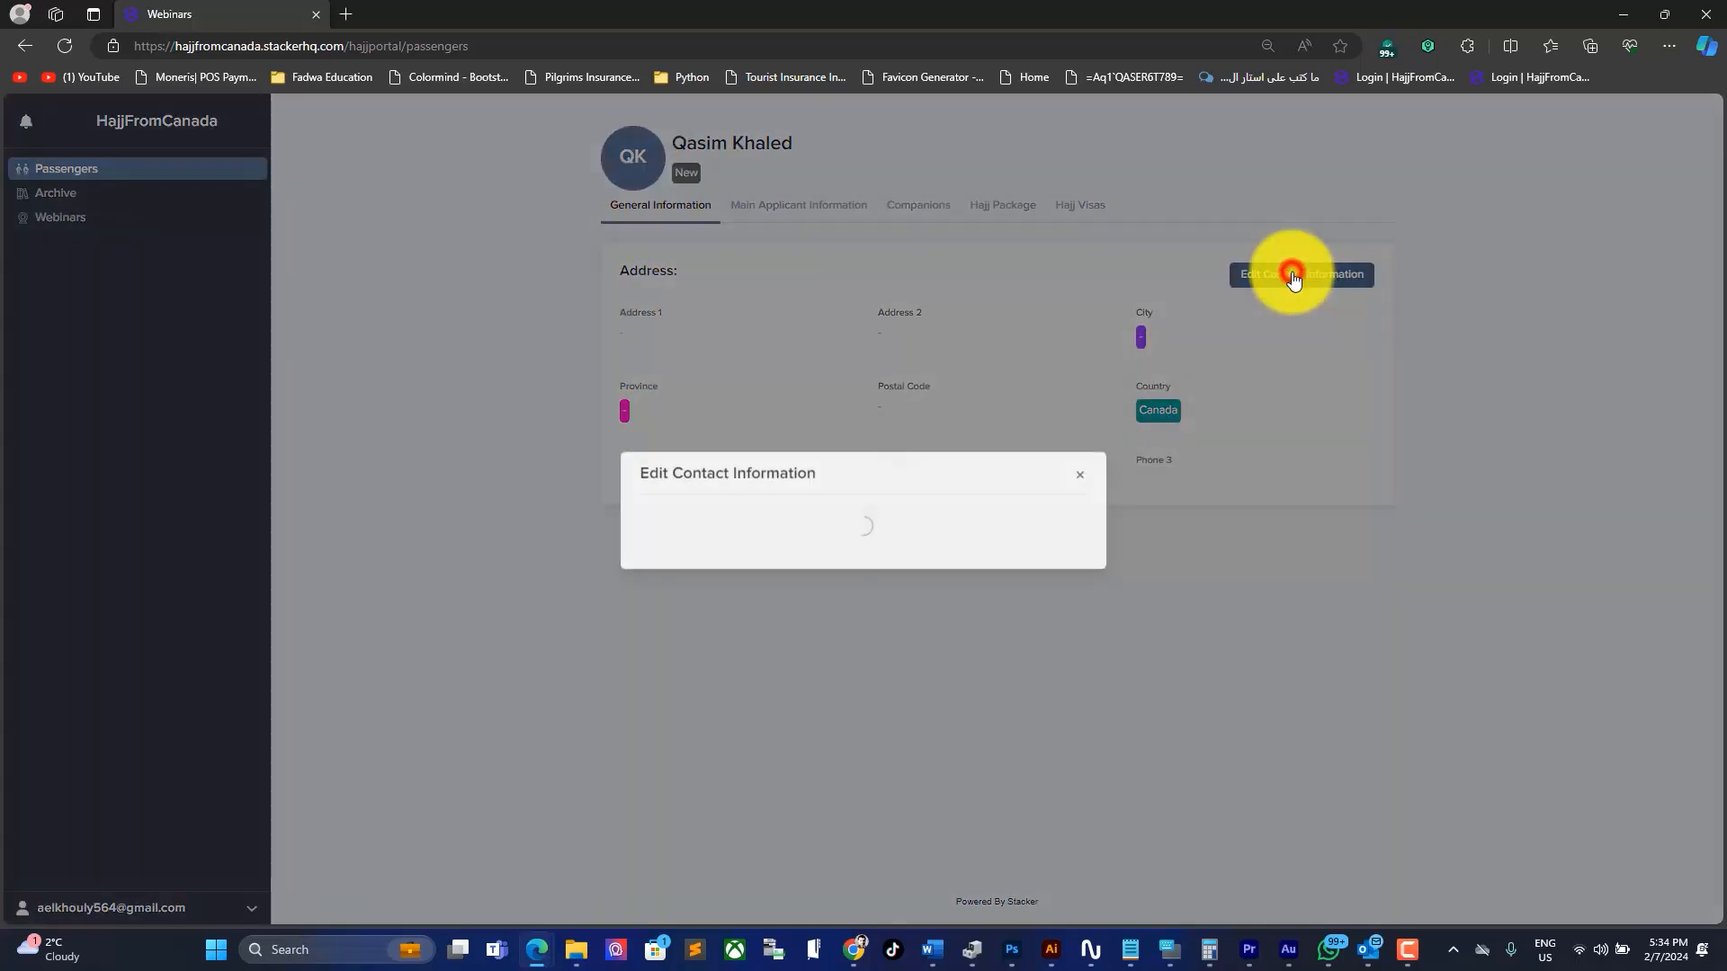
left_click(757, 364)
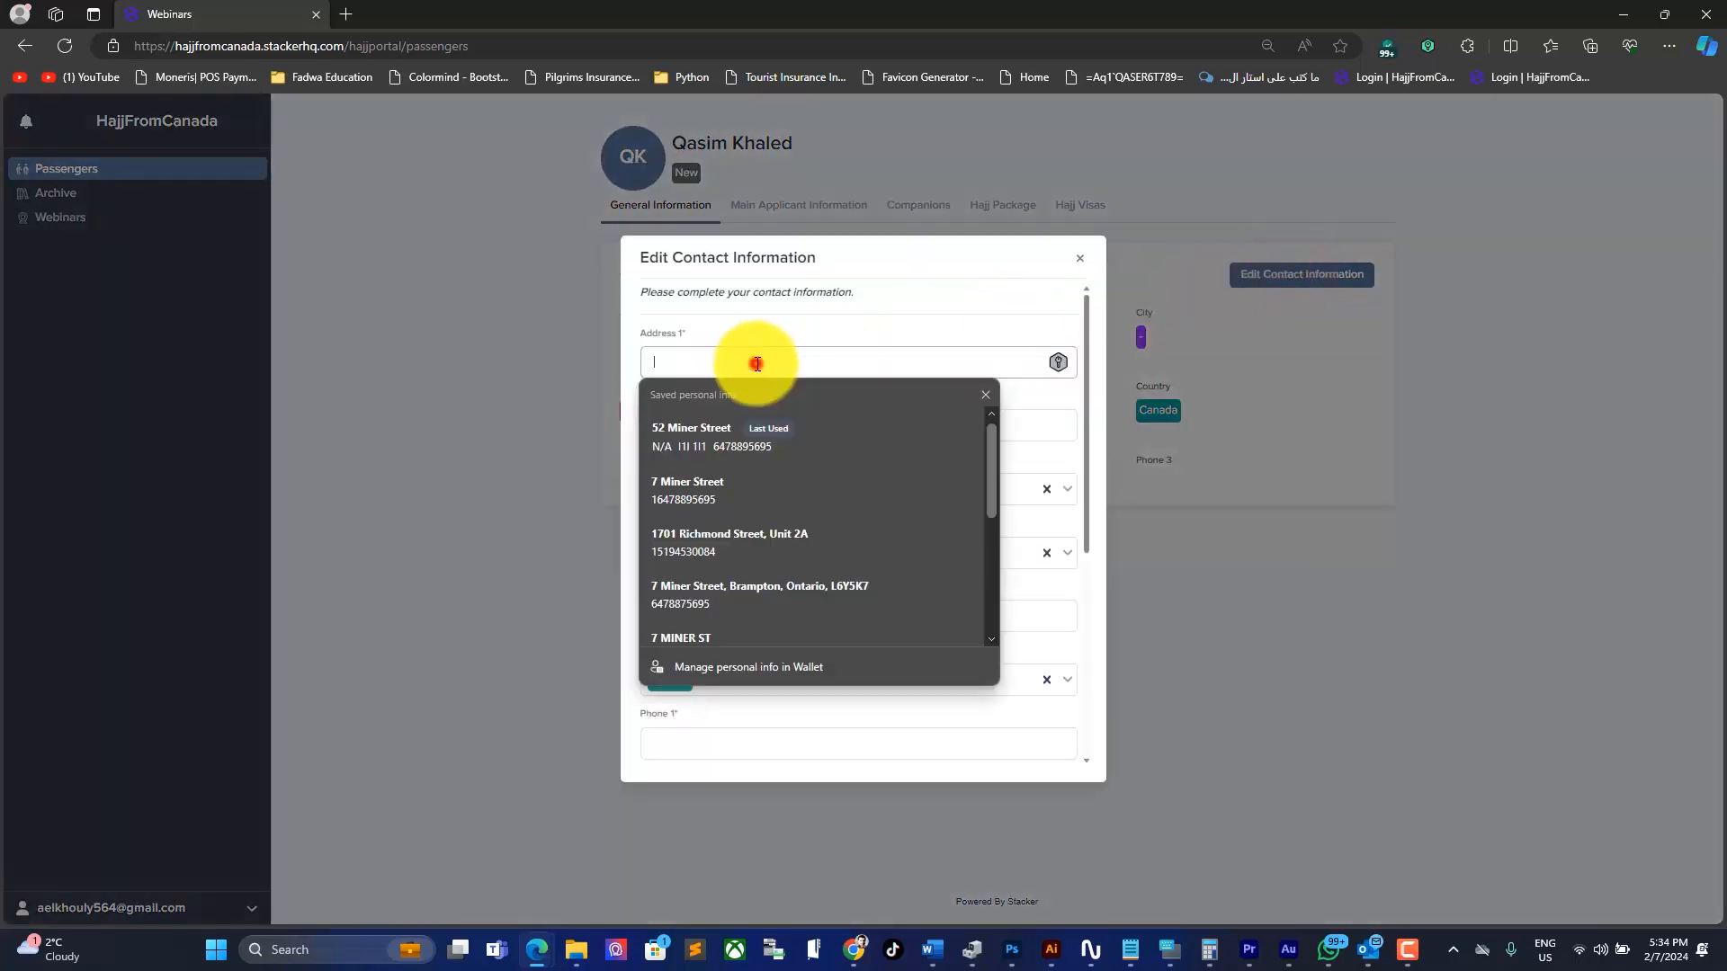
type("123 Street")
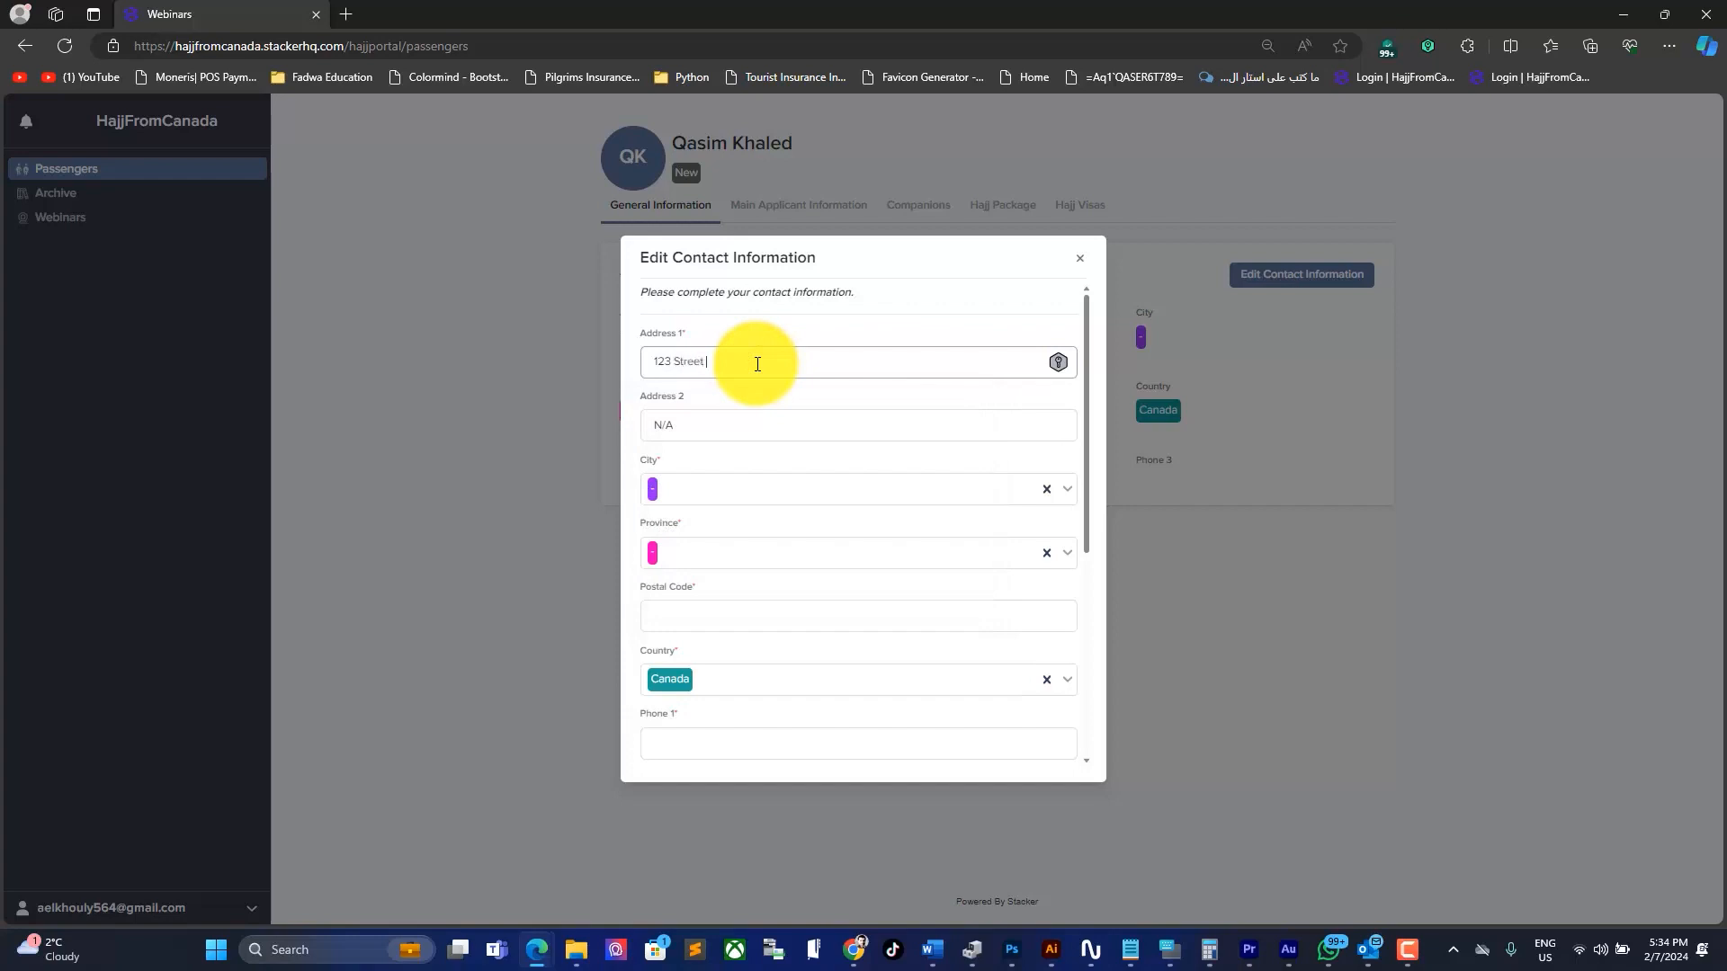
left_click(670, 493)
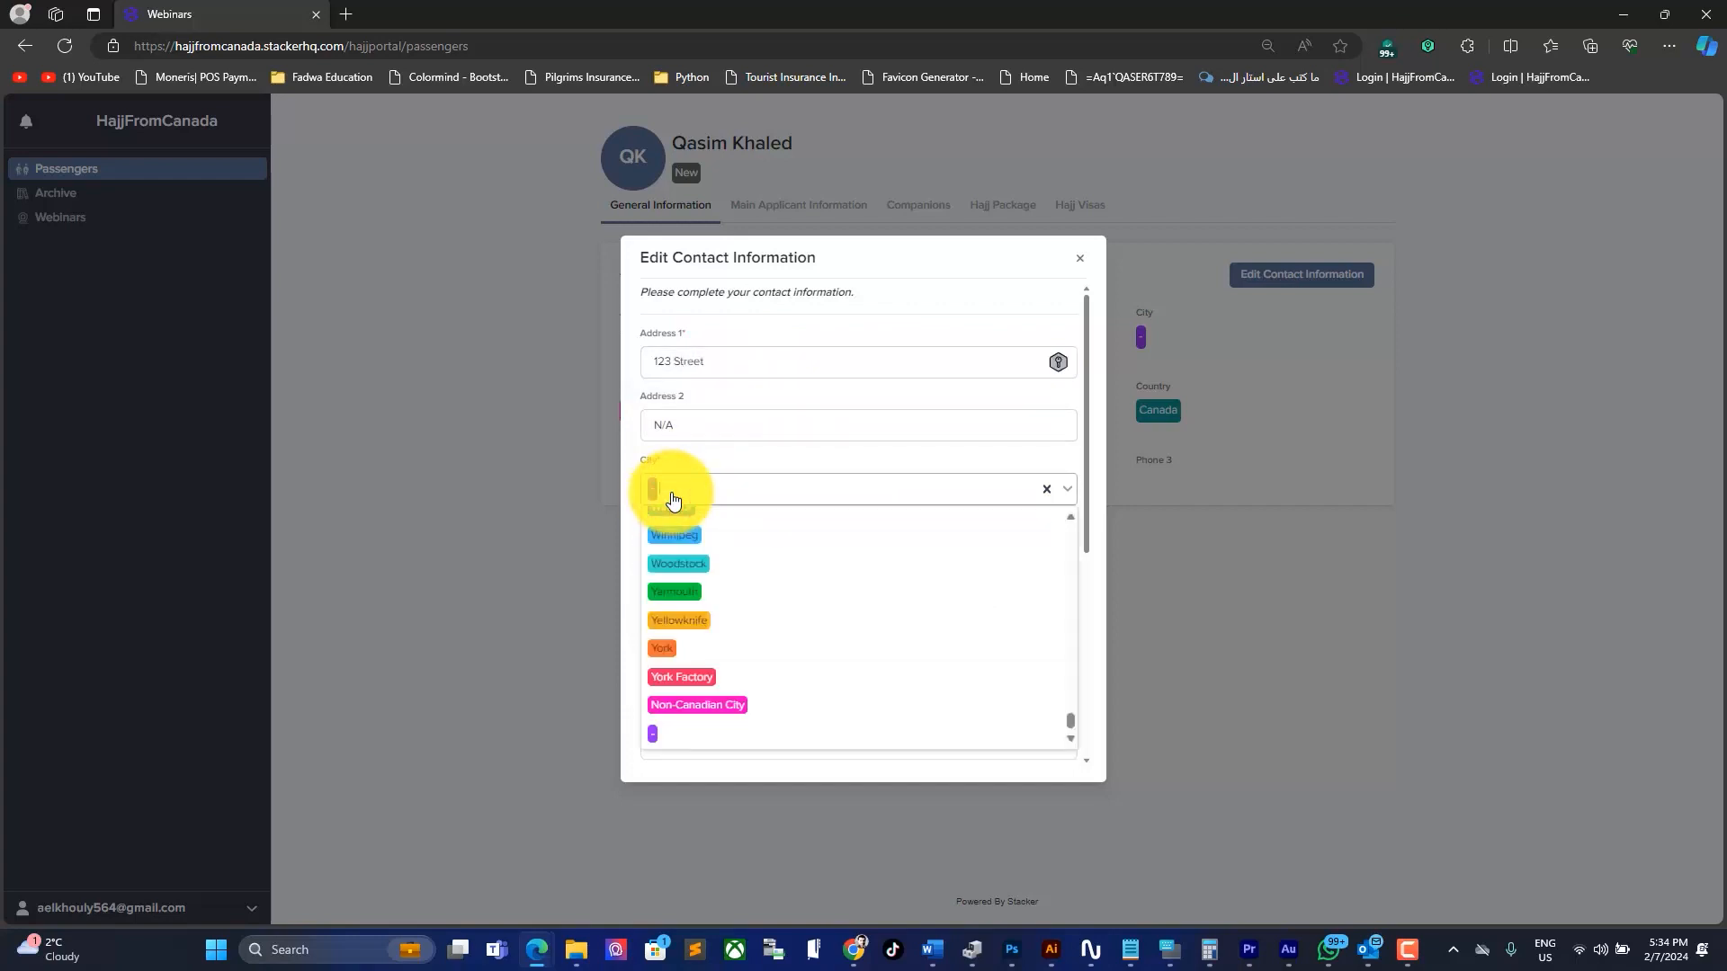
type("missi")
left_click(680, 517)
left_click(680, 552)
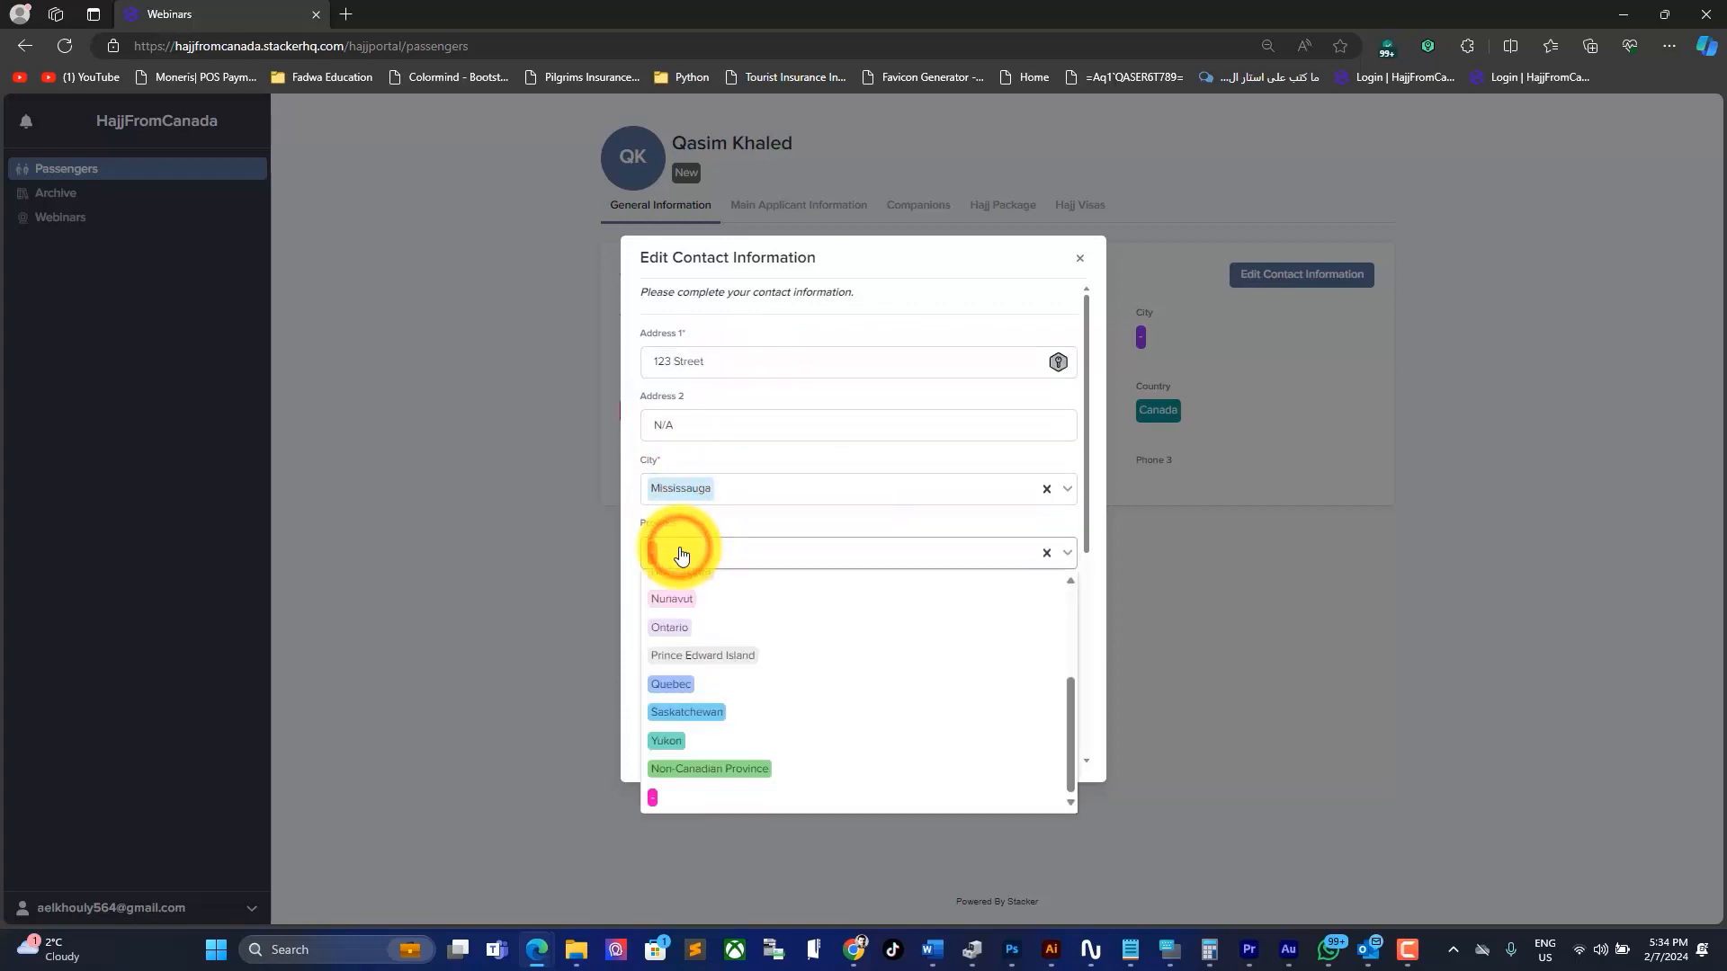
type("on")
left_click(682, 583)
left_click(687, 619)
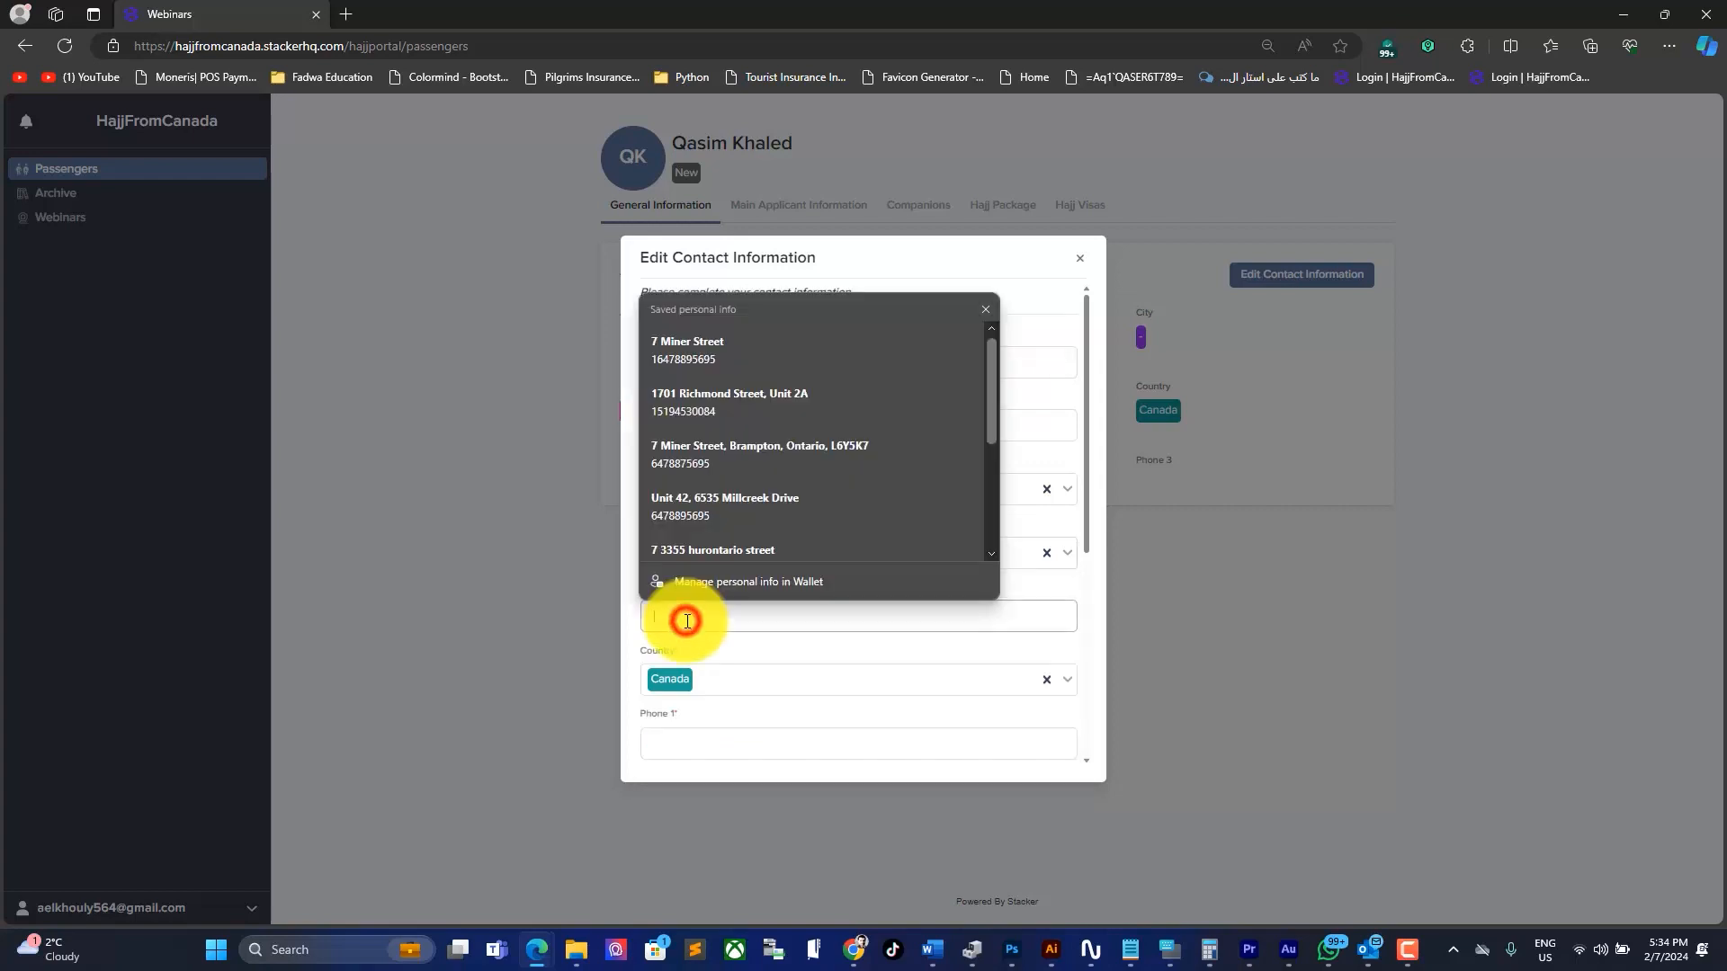
type("L1L3L")
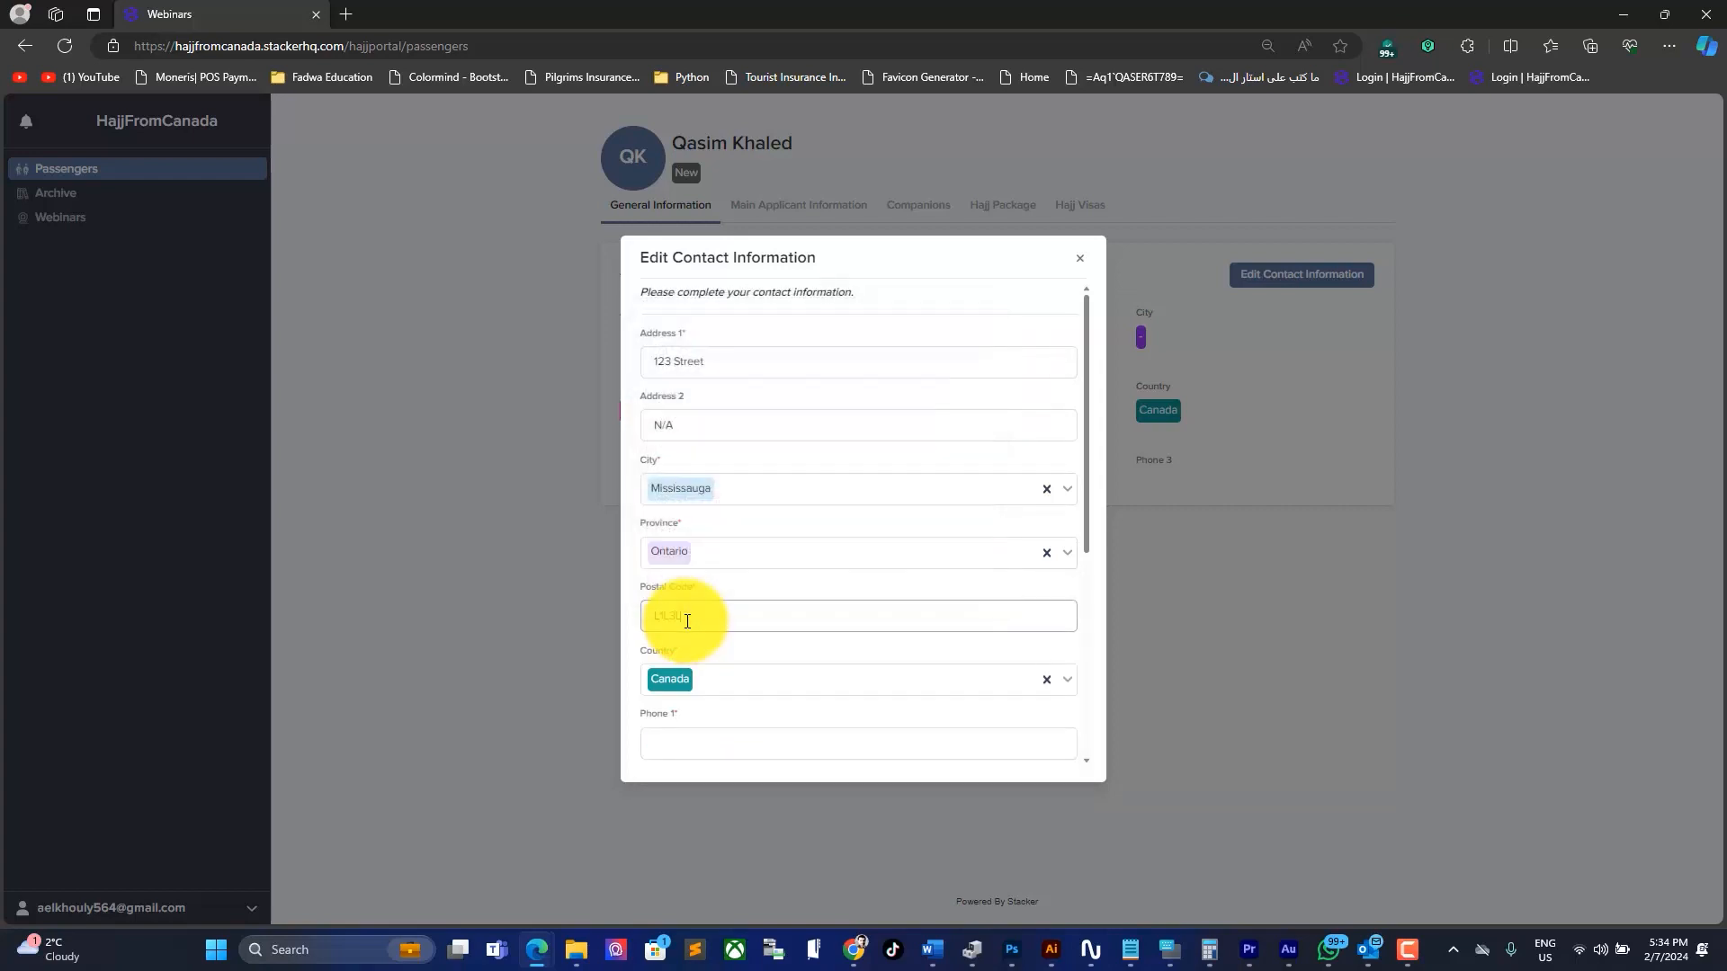
Step: Add the Phone 1 and Phone 3 numbers and save the contact information
scroll(687, 621, "down", 4)
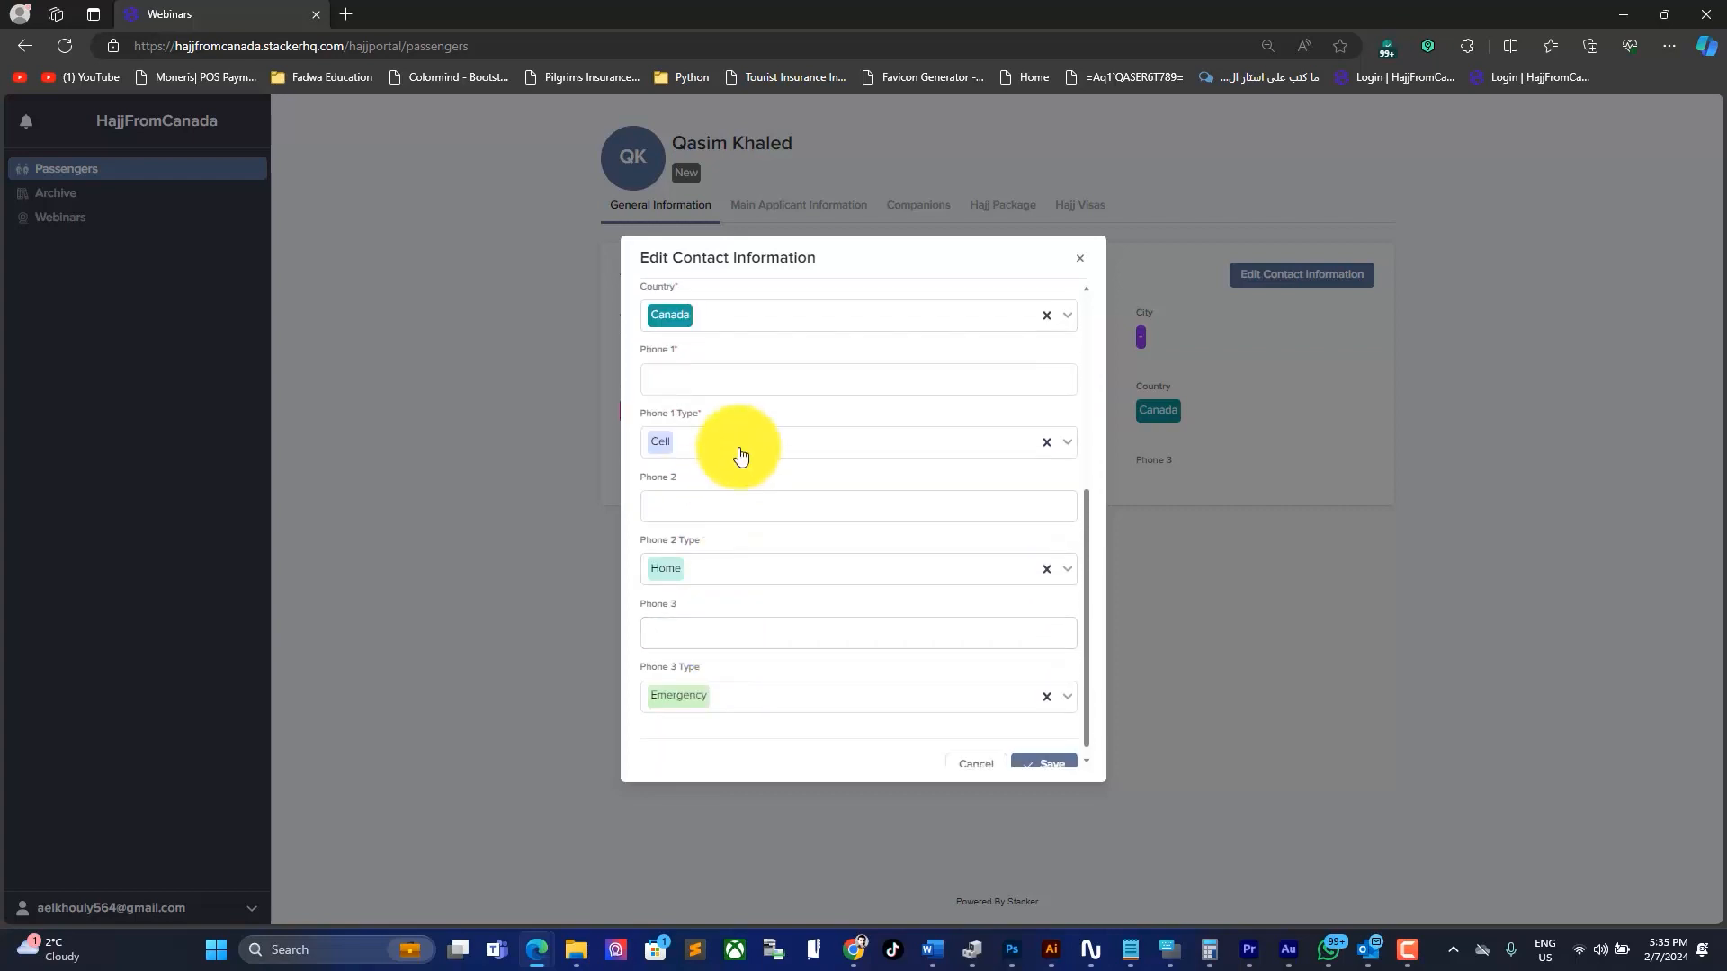
left_click(698, 384)
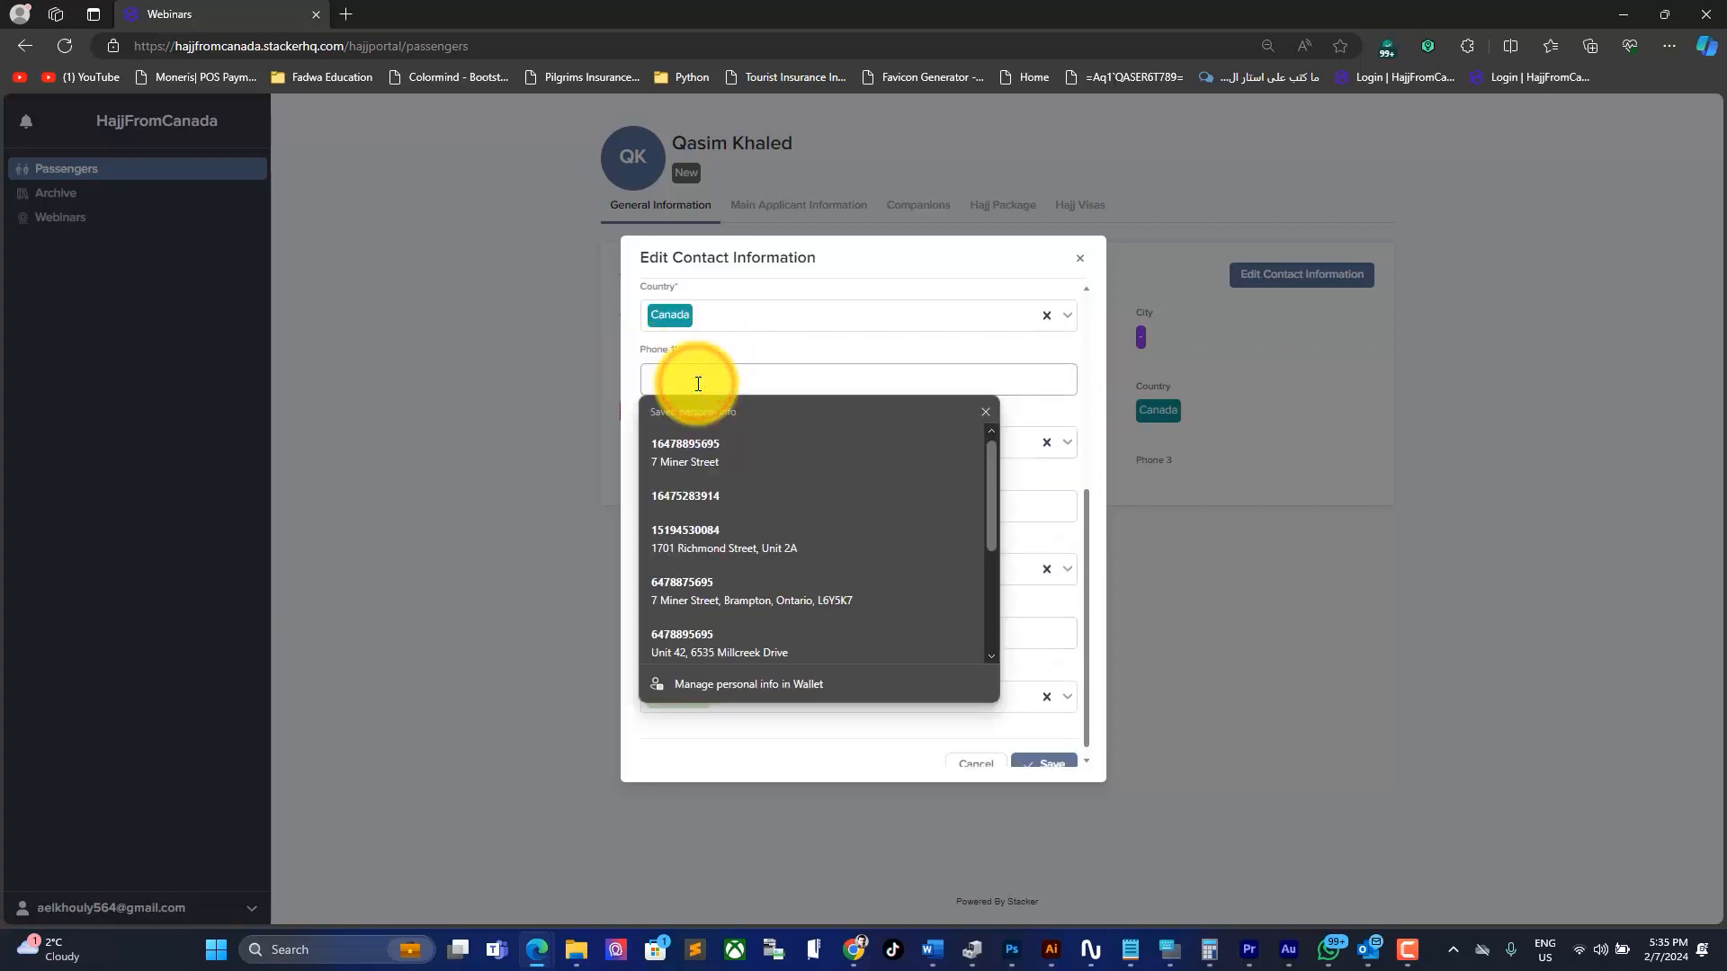
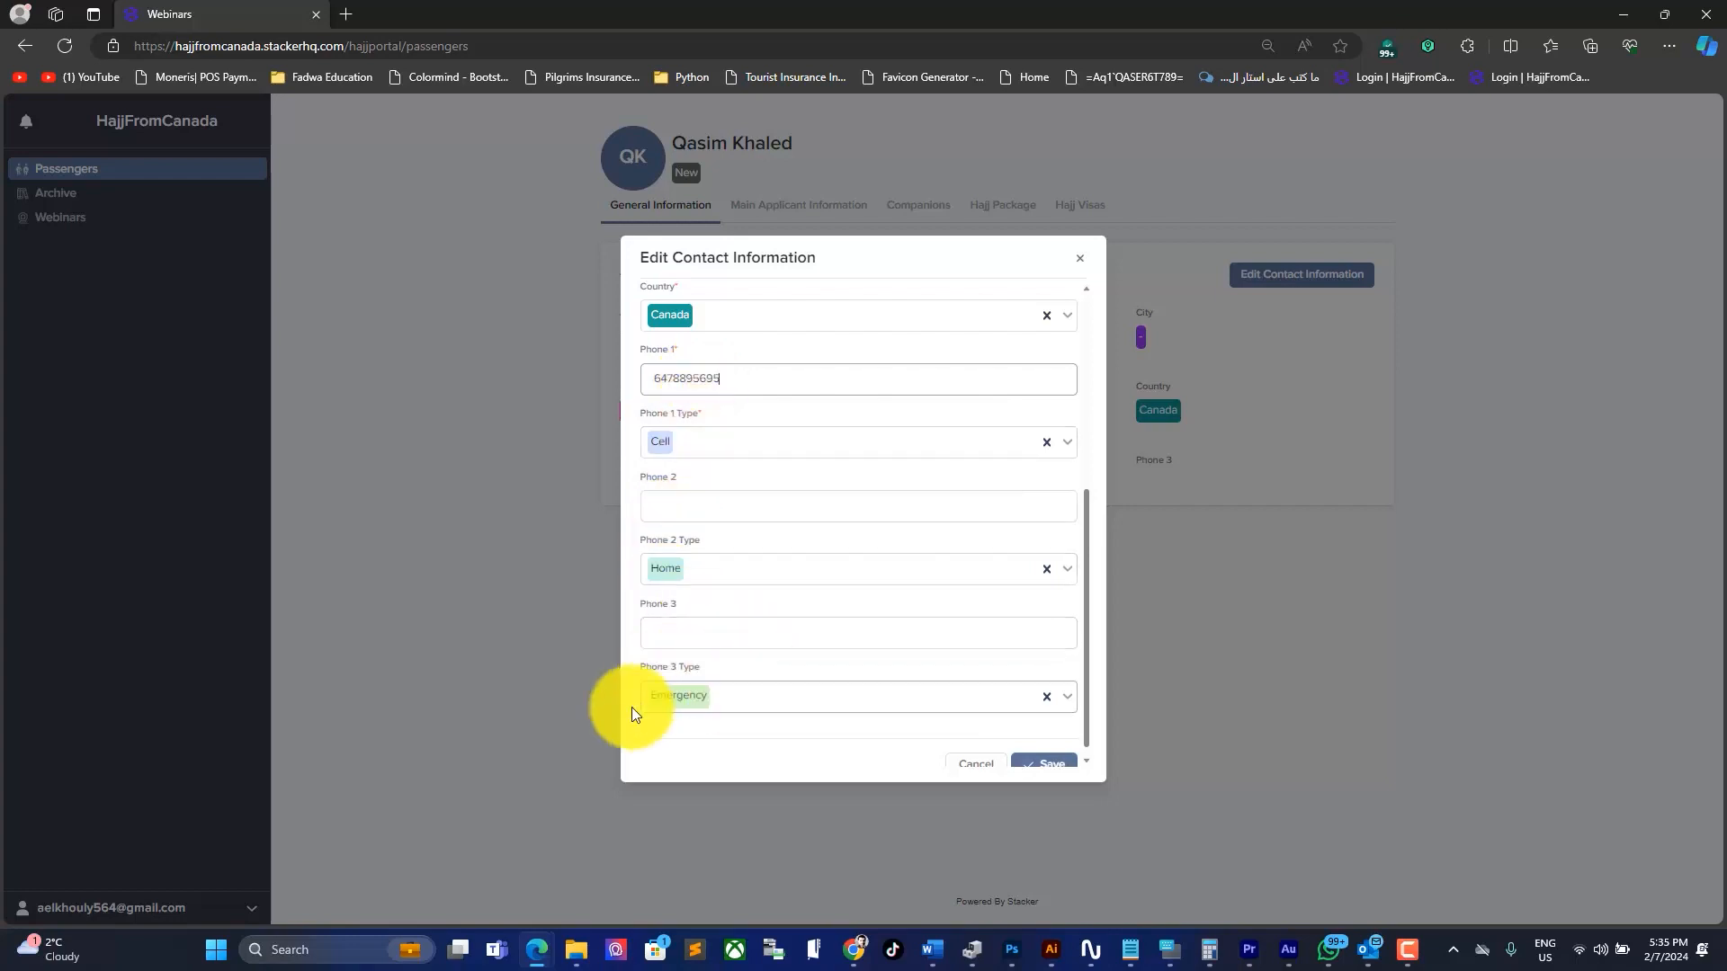
left_click(700, 633)
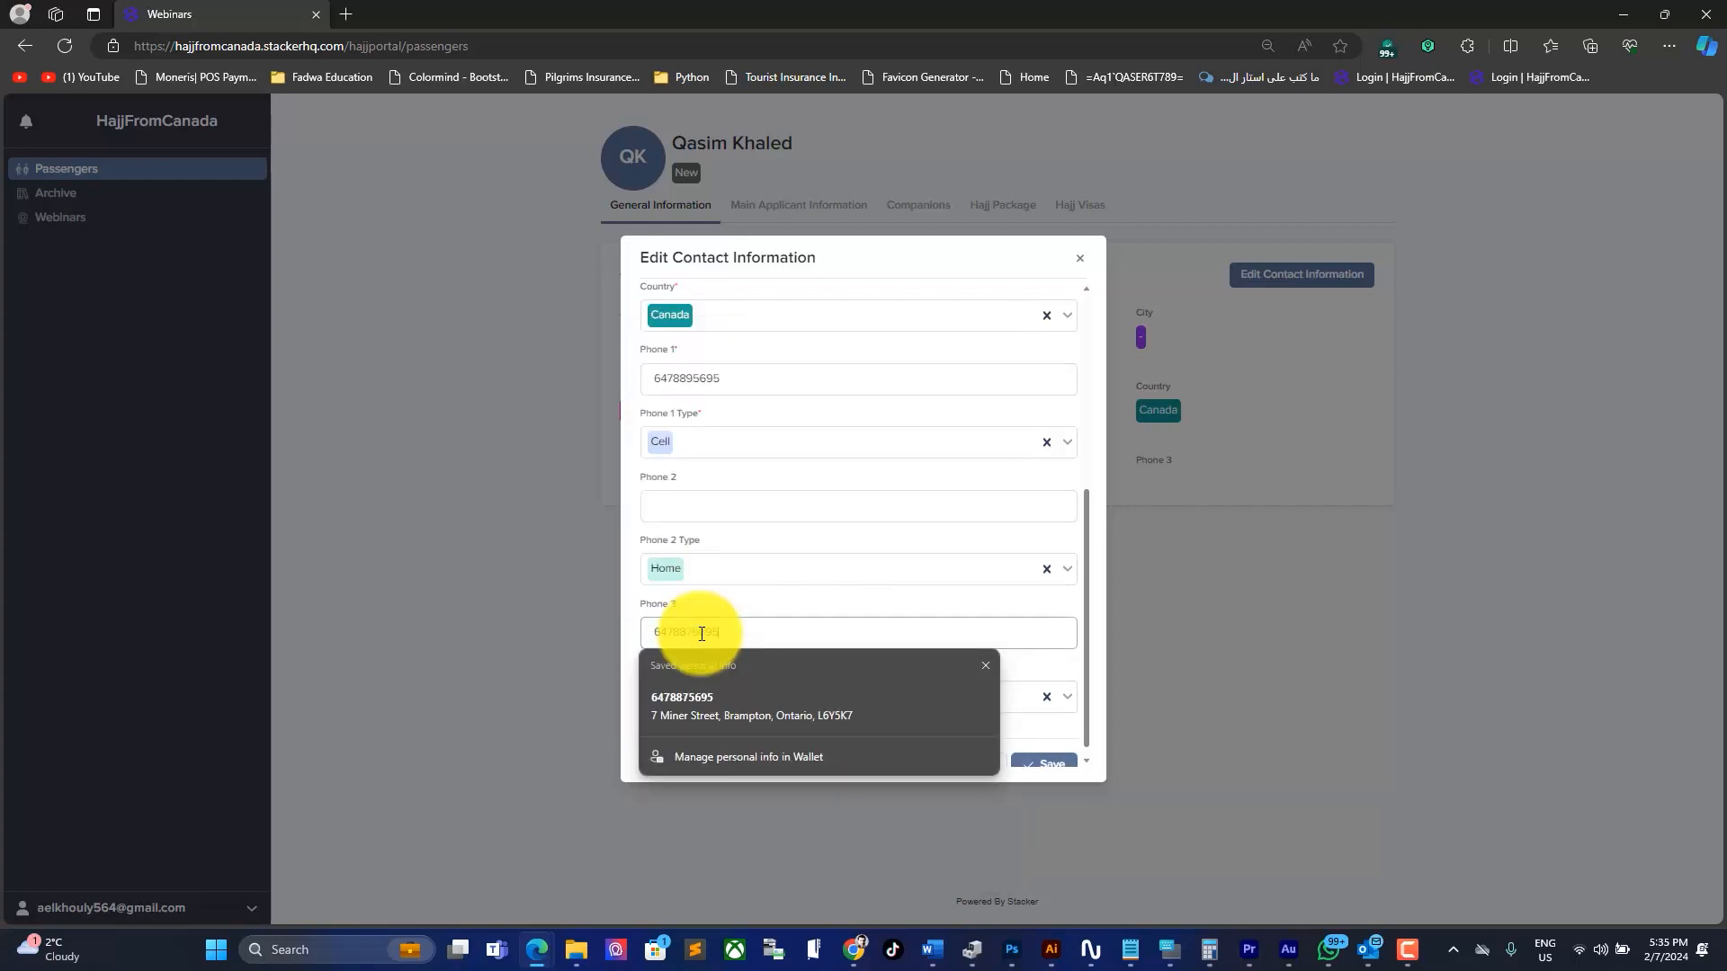
scroll(789, 646, "down", 1)
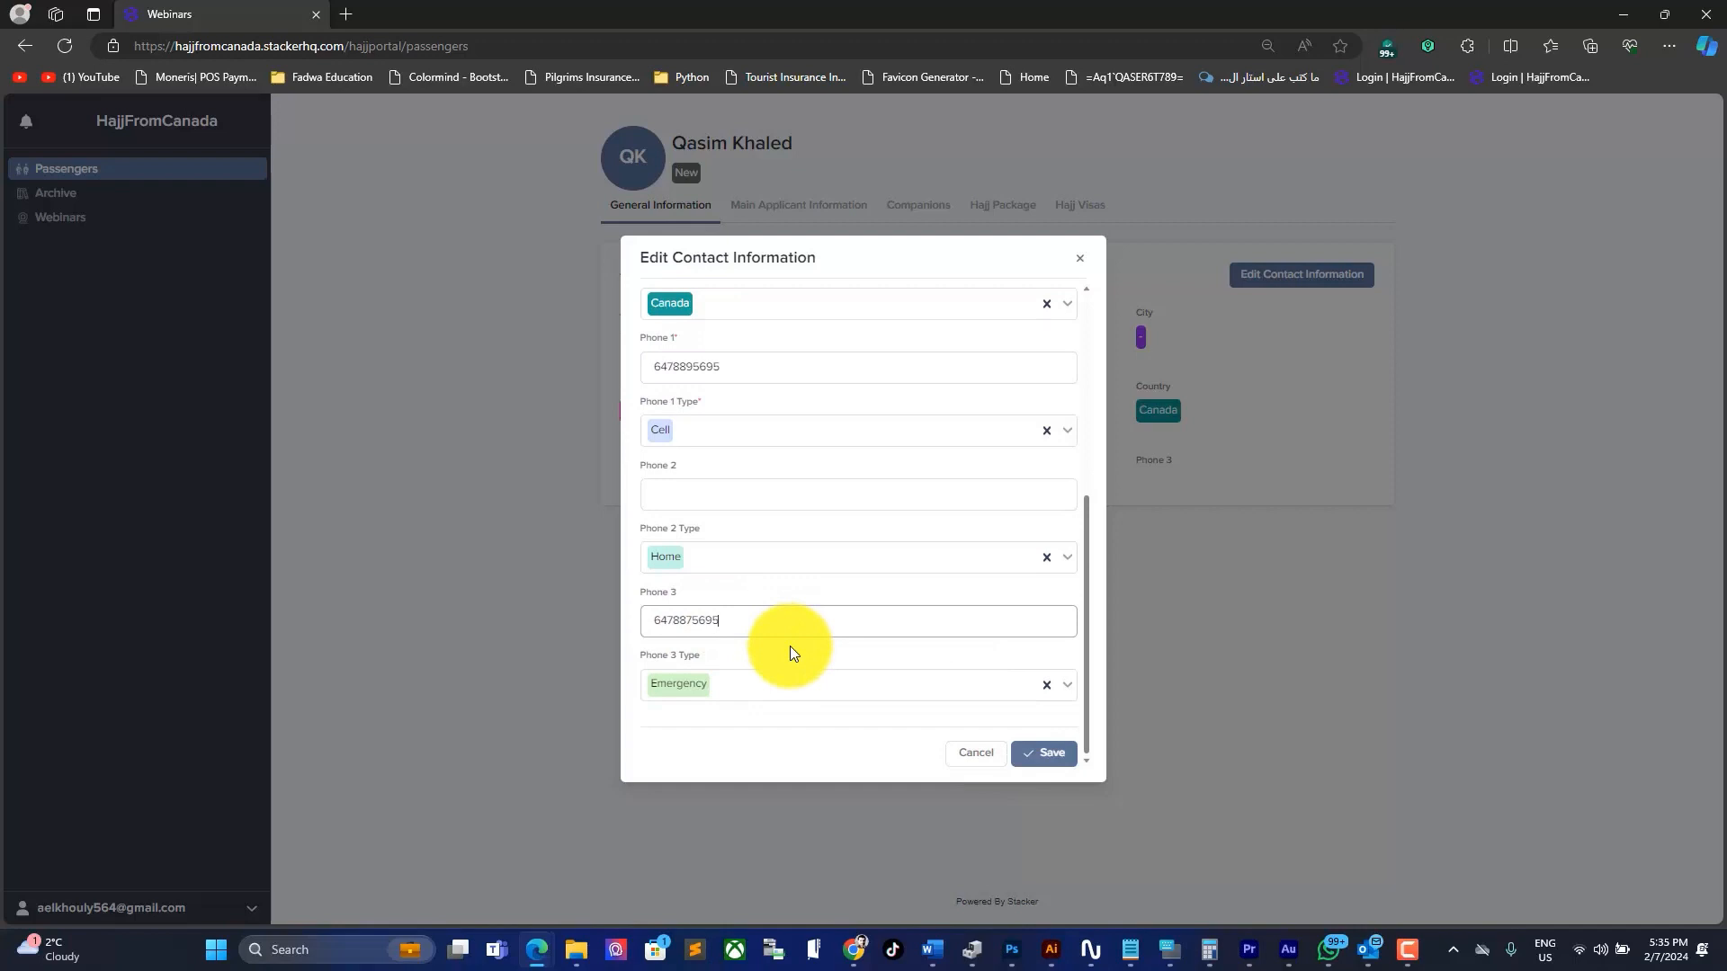
left_click(1048, 753)
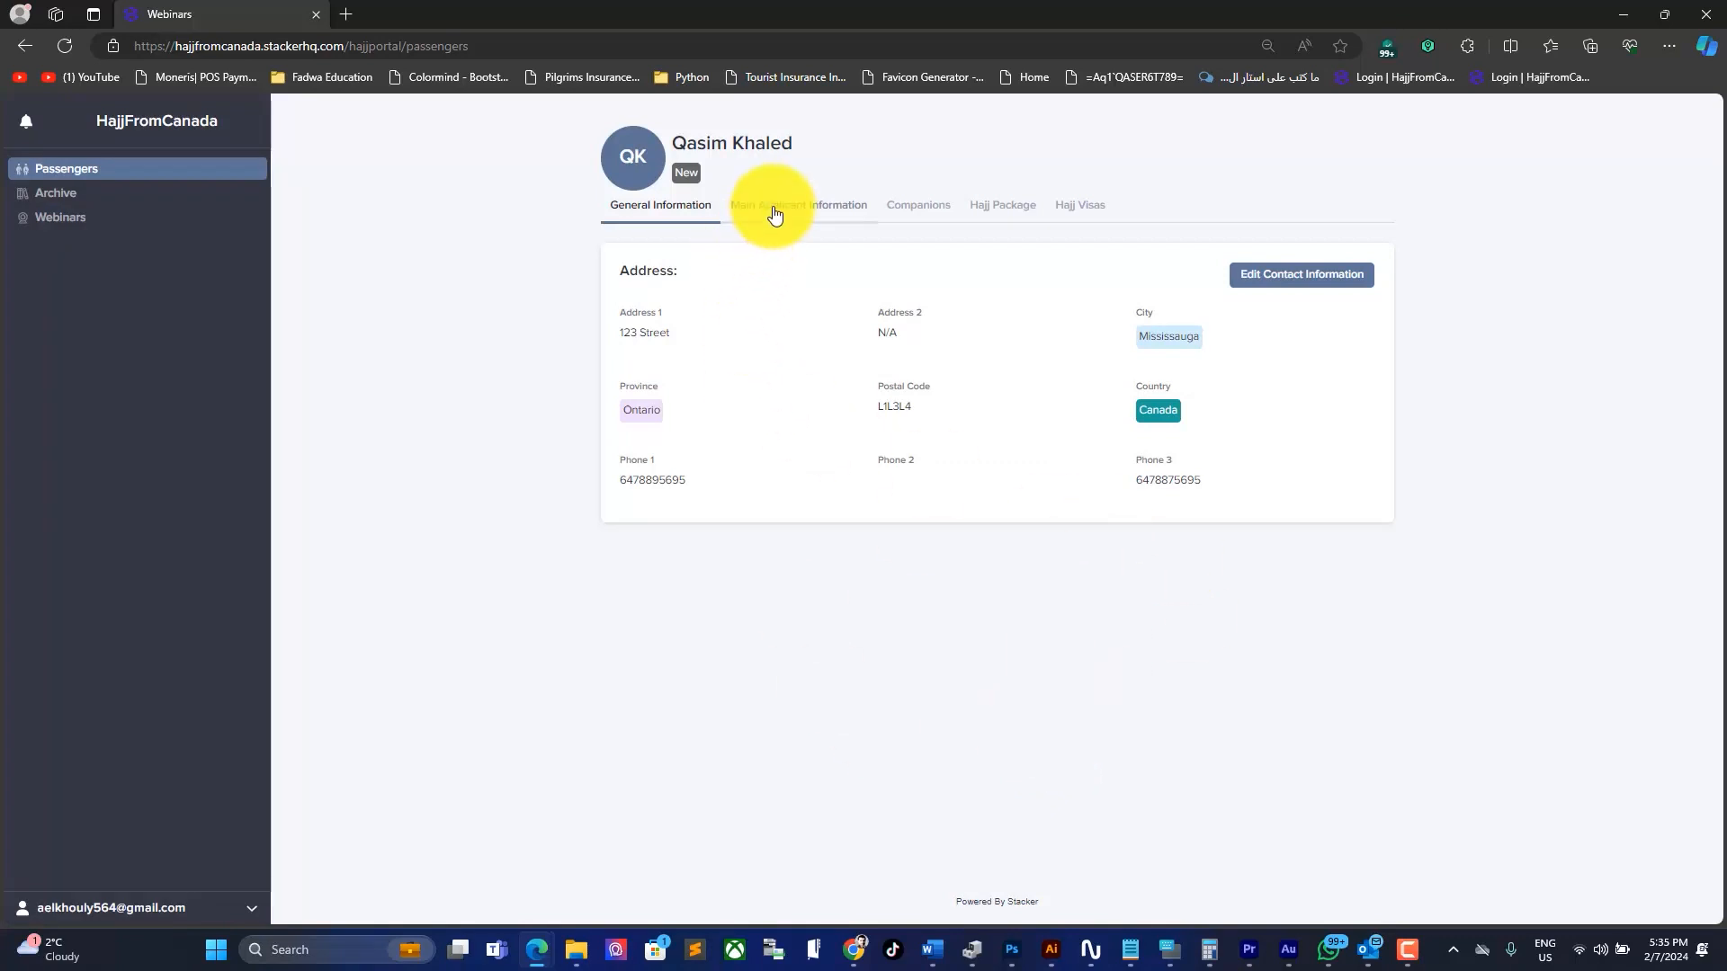
Step: Open Main Applicant Information and review its Passport, Preferences, Nusuk downloads and eWallet sections
left_click(760, 215)
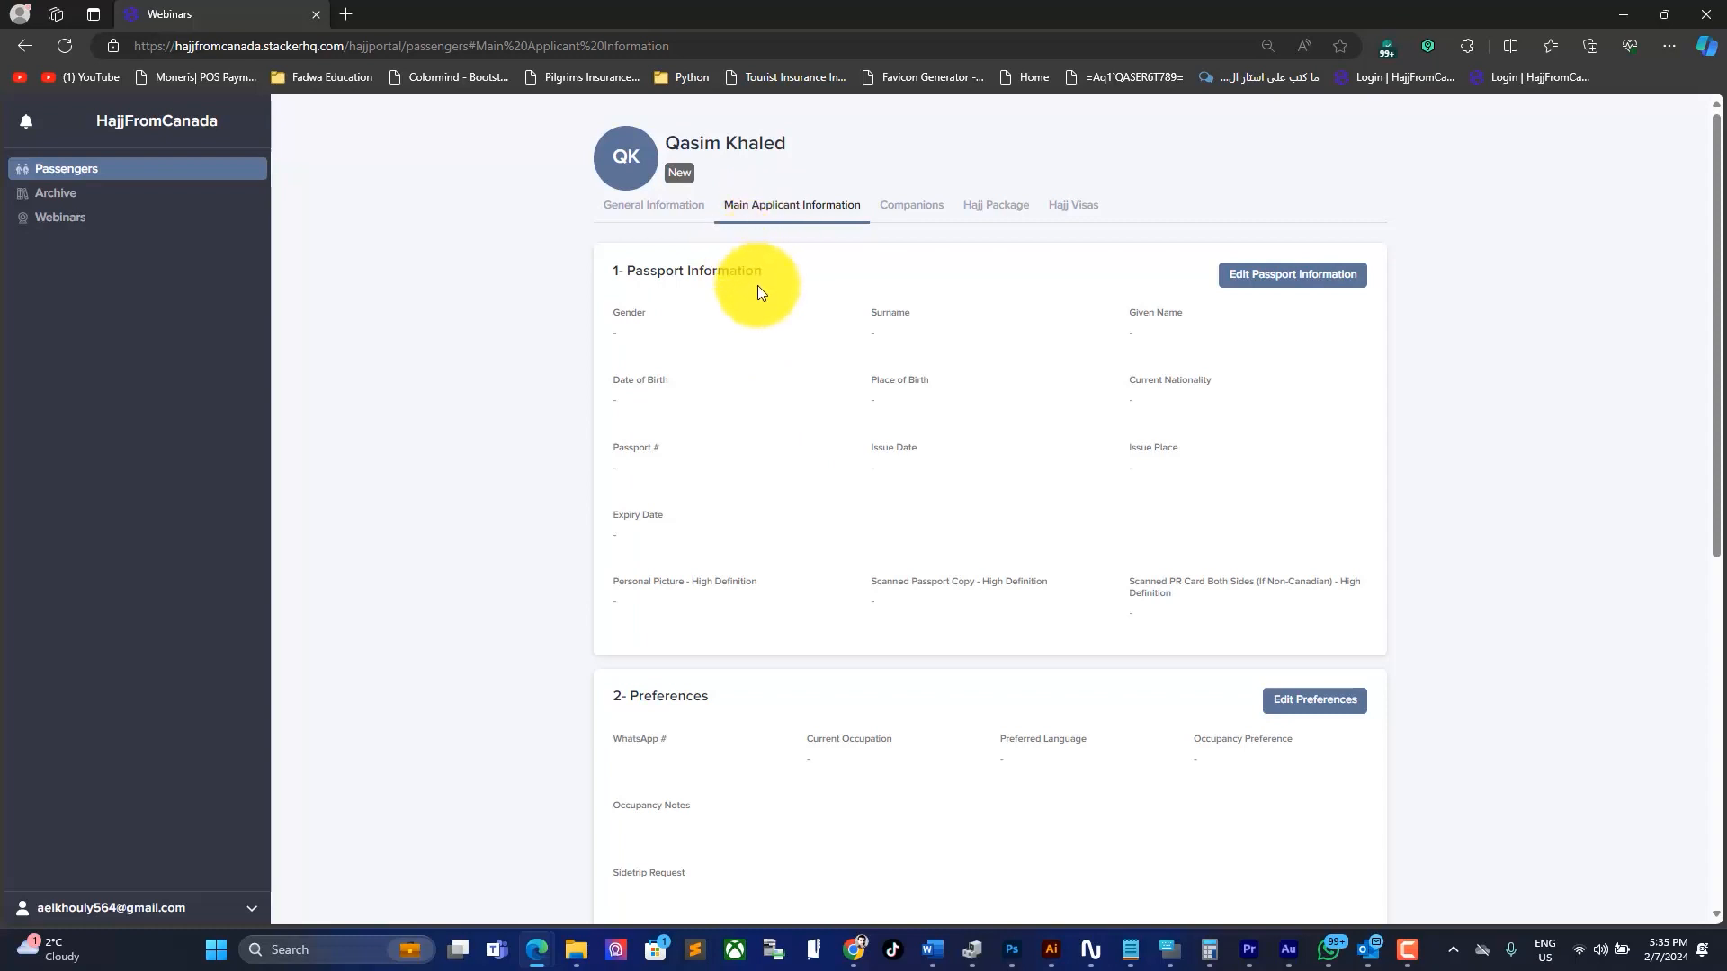
mouse_move(768, 271)
left_mouse_down()
mouse_move(581, 269)
mouse_move(763, 270)
left_mouse_up()
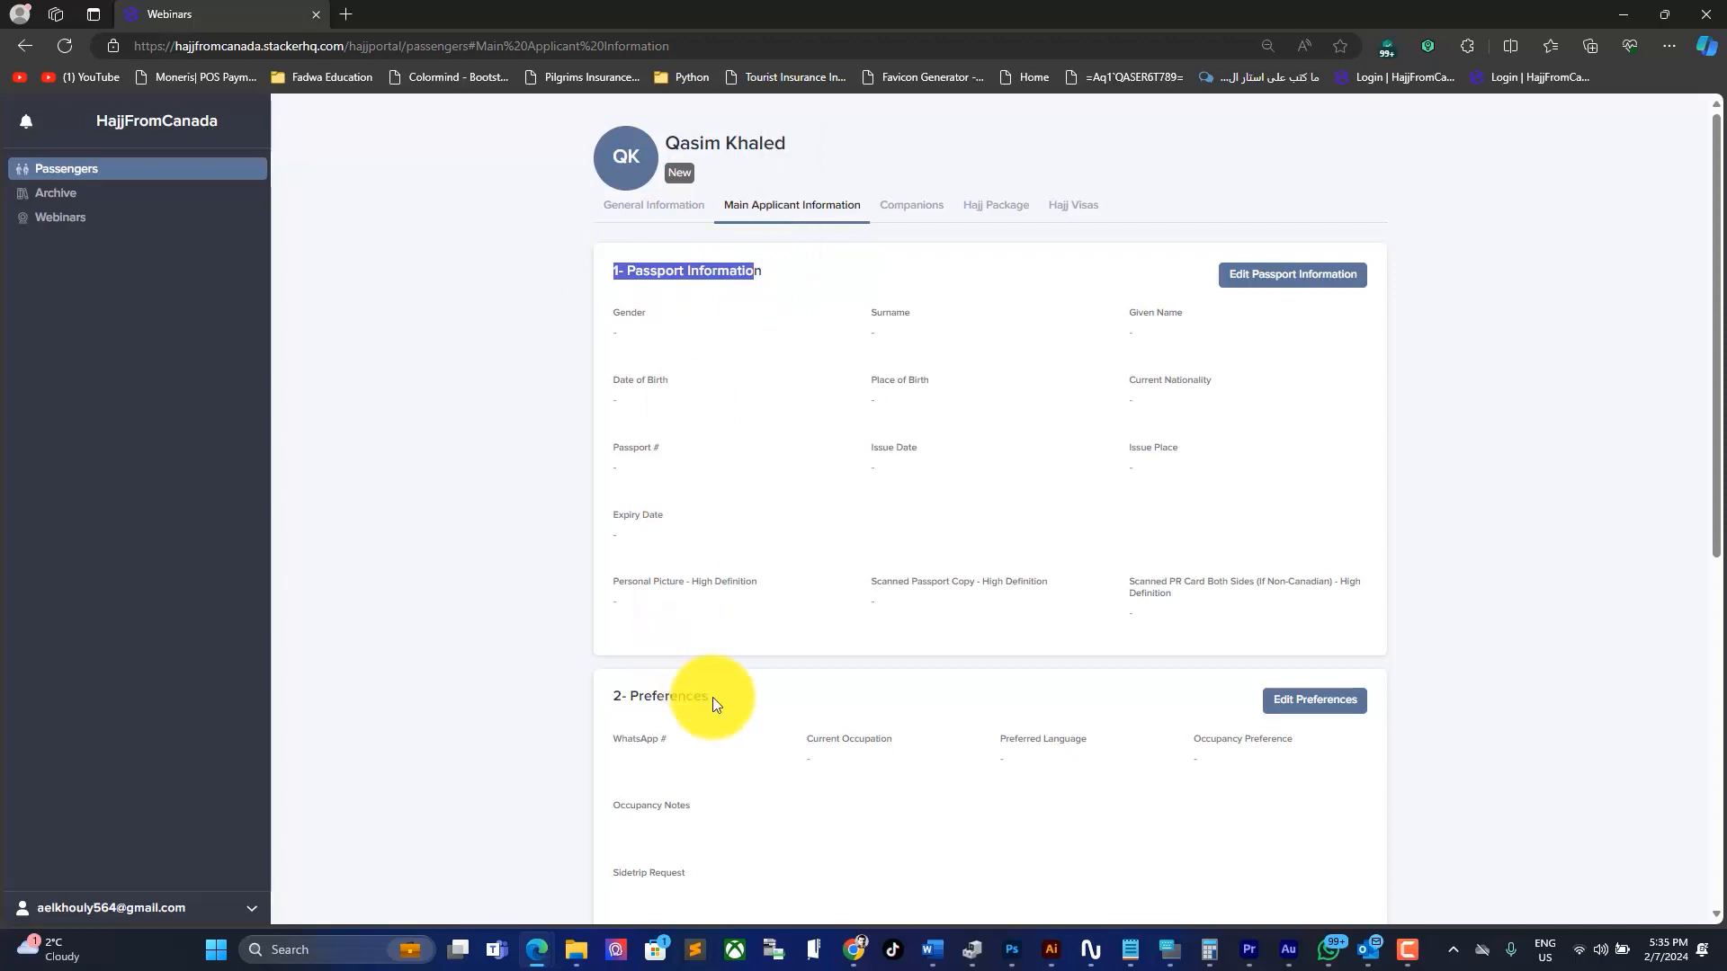
left_click_drag(710, 697, 616, 693)
scroll(593, 679, "down", 7)
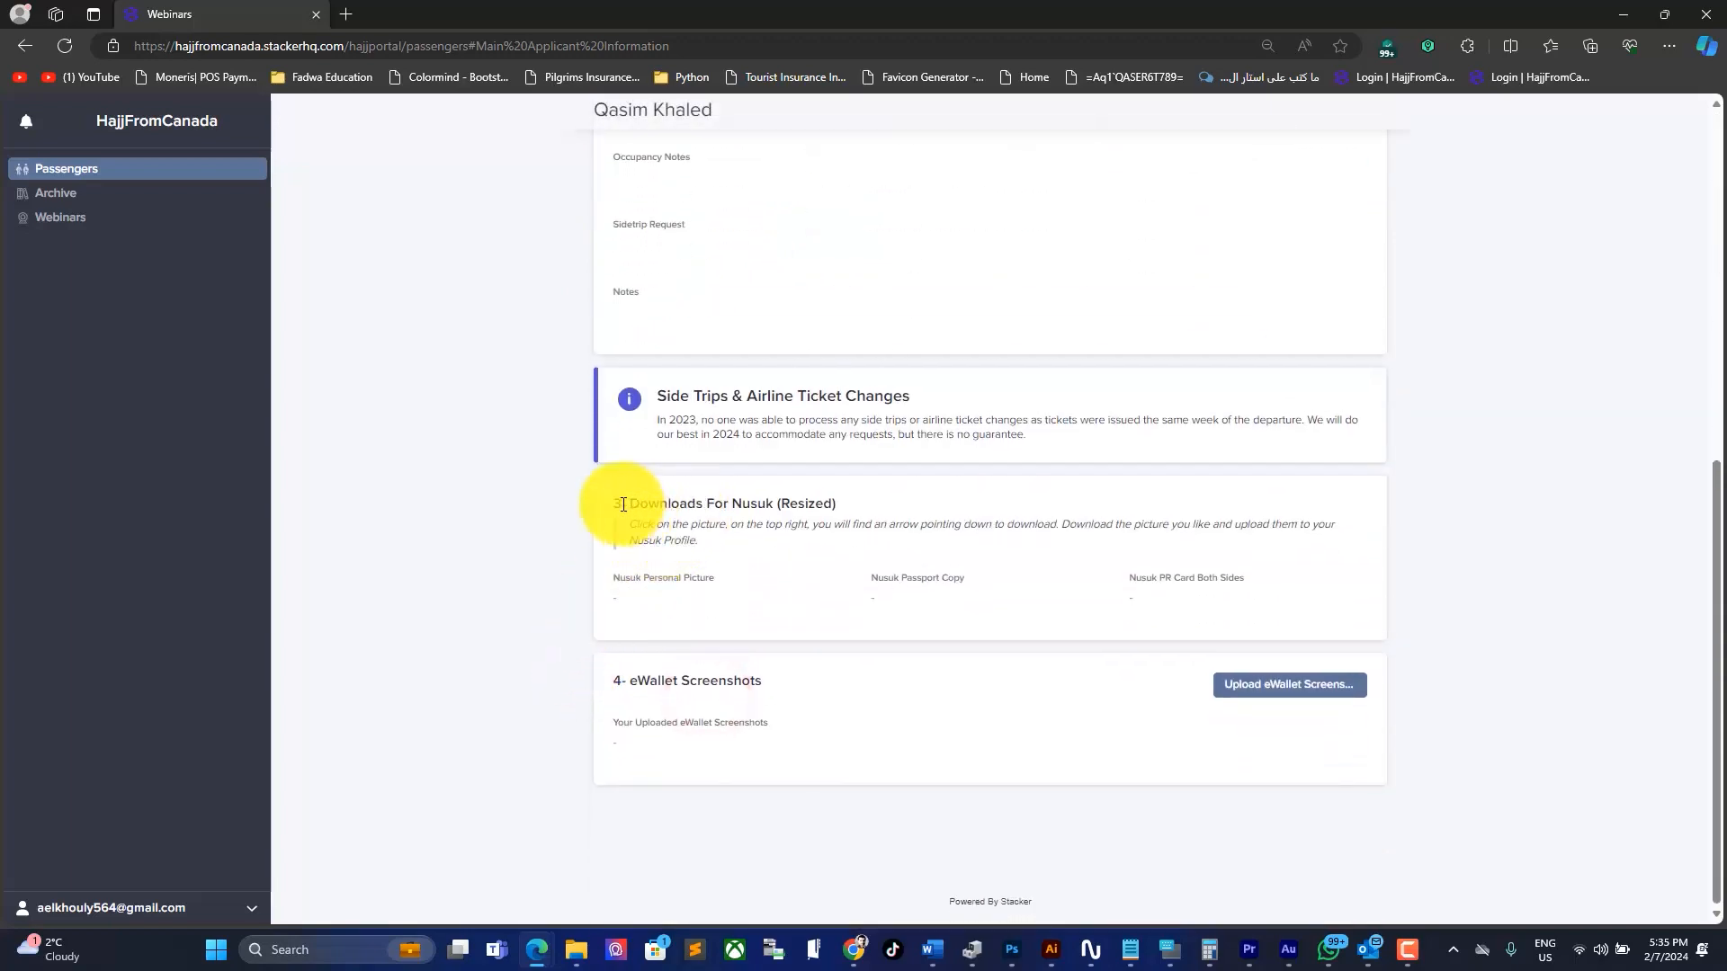
left_click(622, 506)
triple_click(623, 506)
triple_click(644, 680)
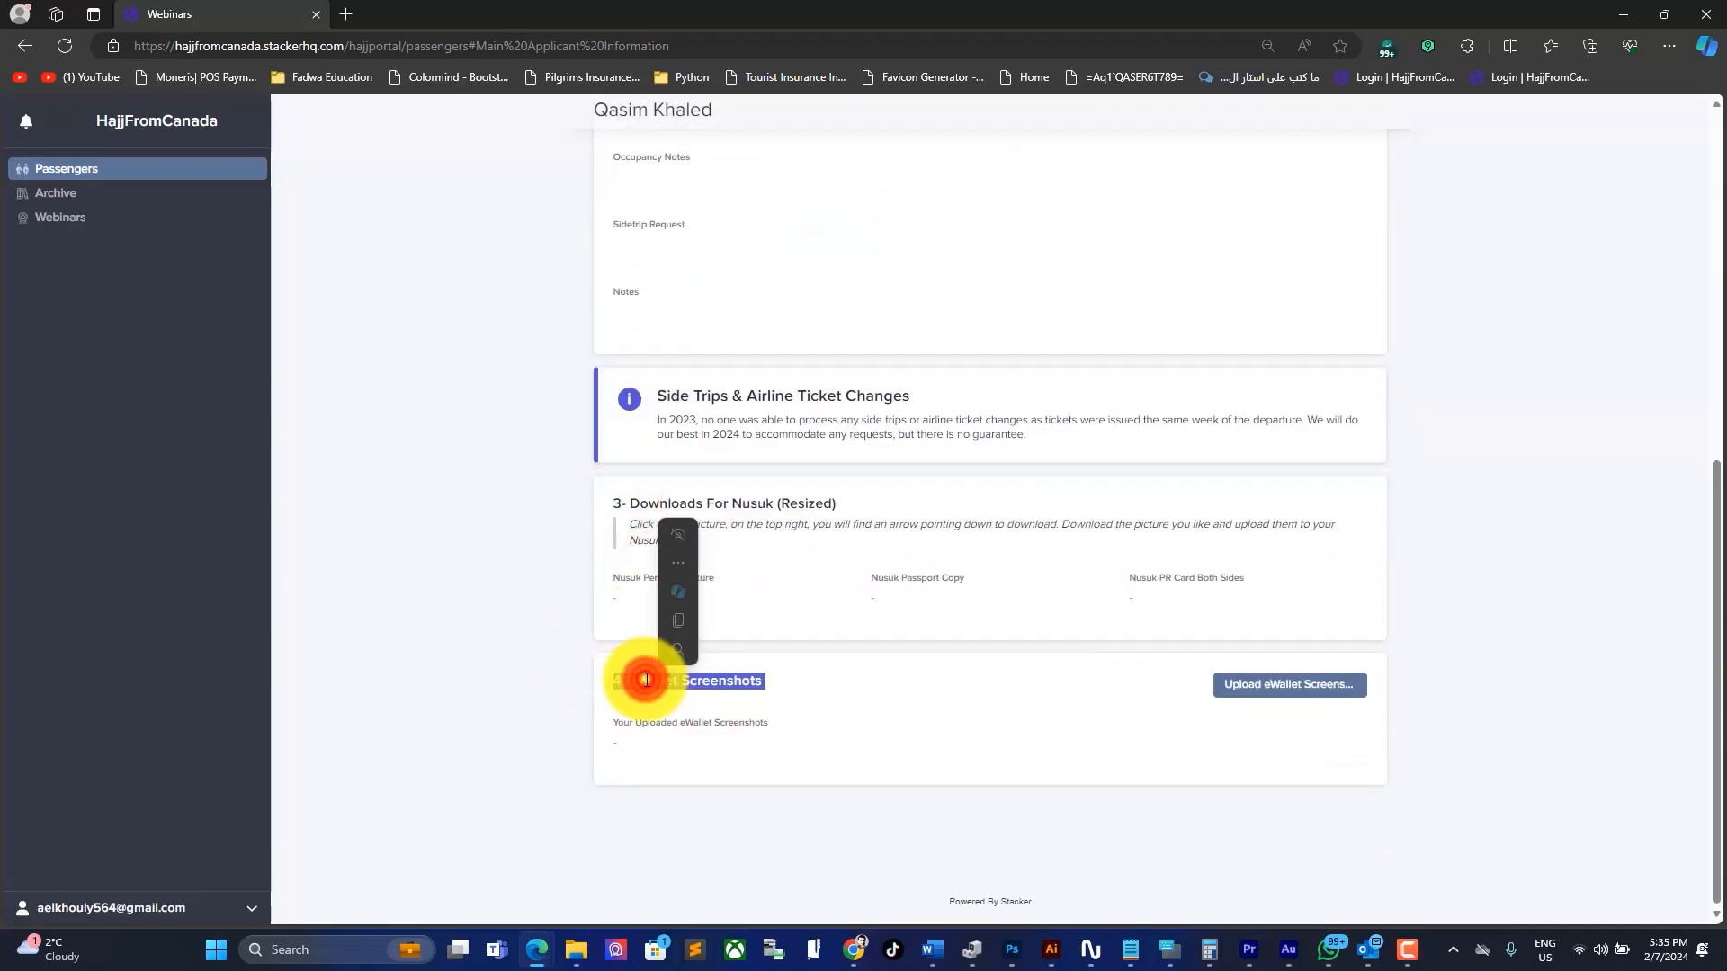
scroll(538, 705, "up", 7)
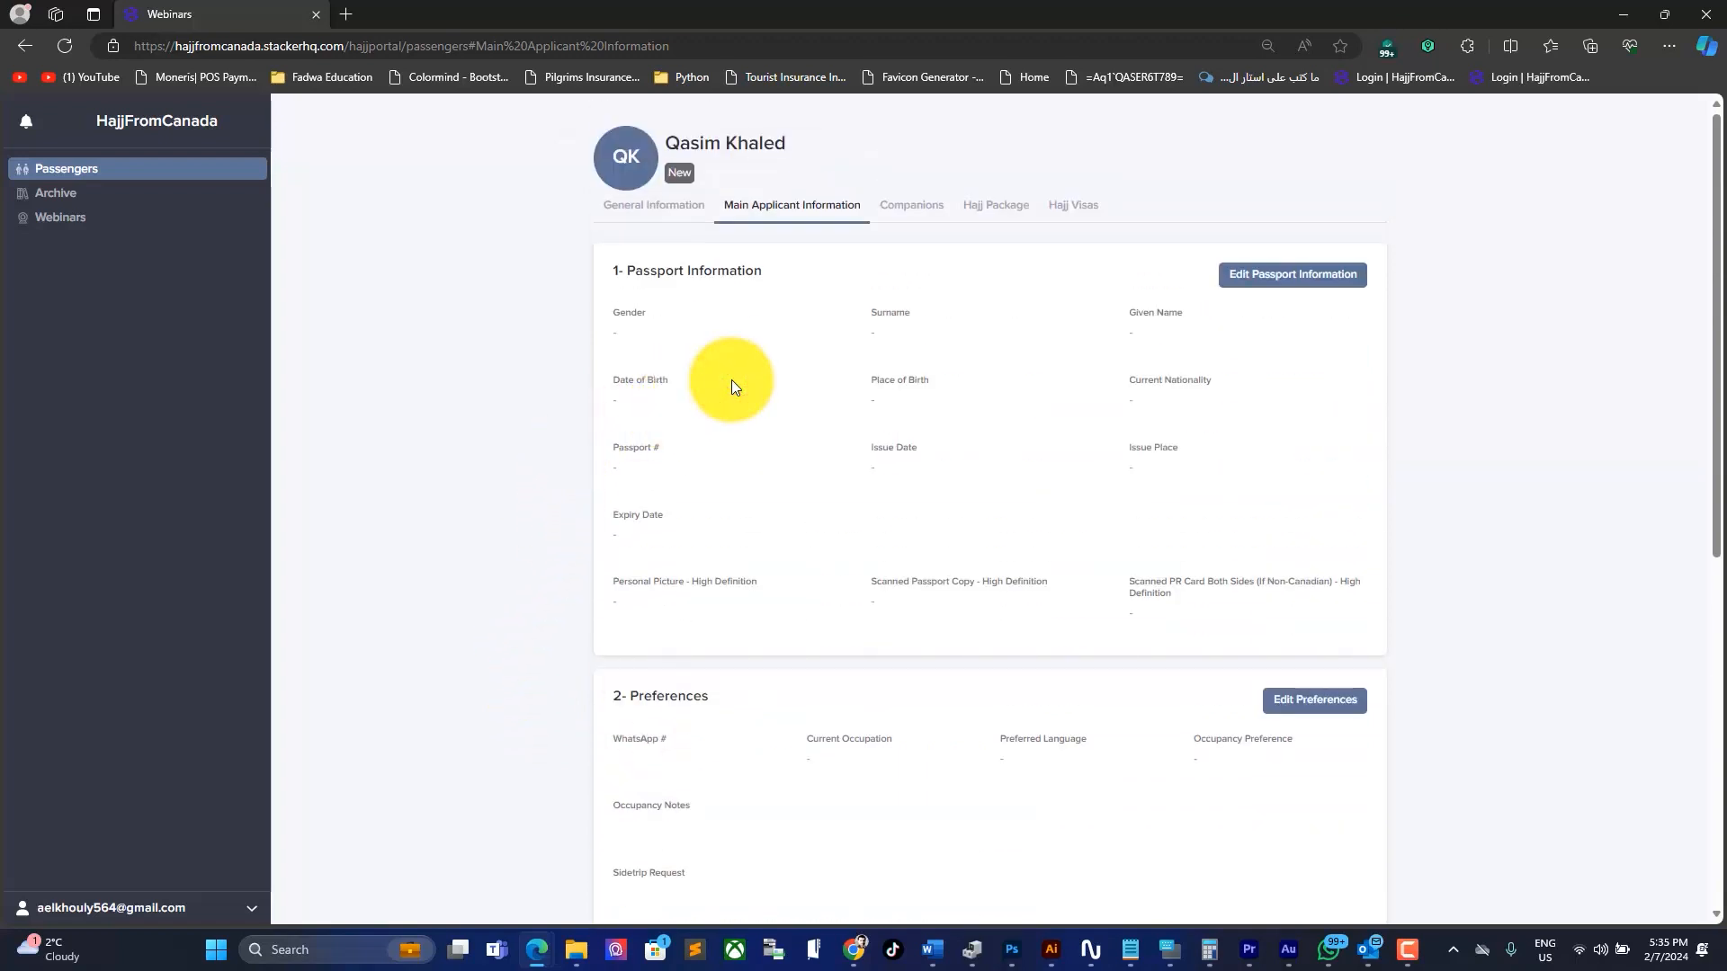
Step: Open the passport form, set gender to Male and enter the applicant's surname and given name
left_click(1288, 277)
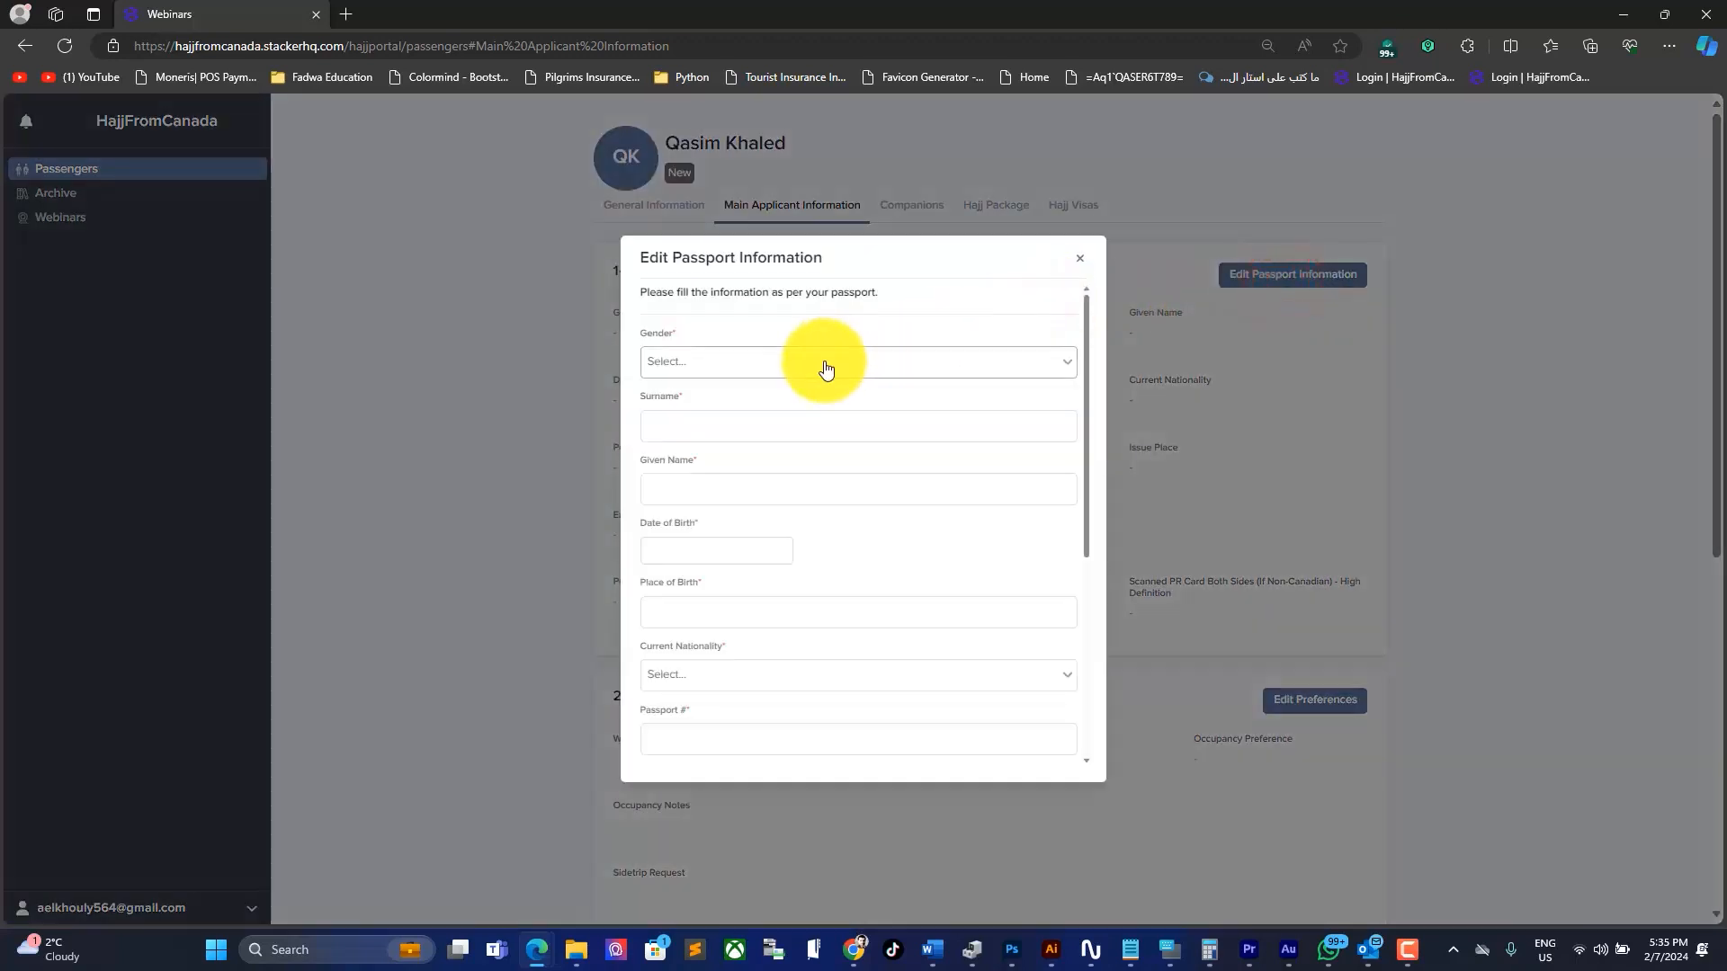
left_click(823, 361)
left_click(716, 392)
left_click(692, 425)
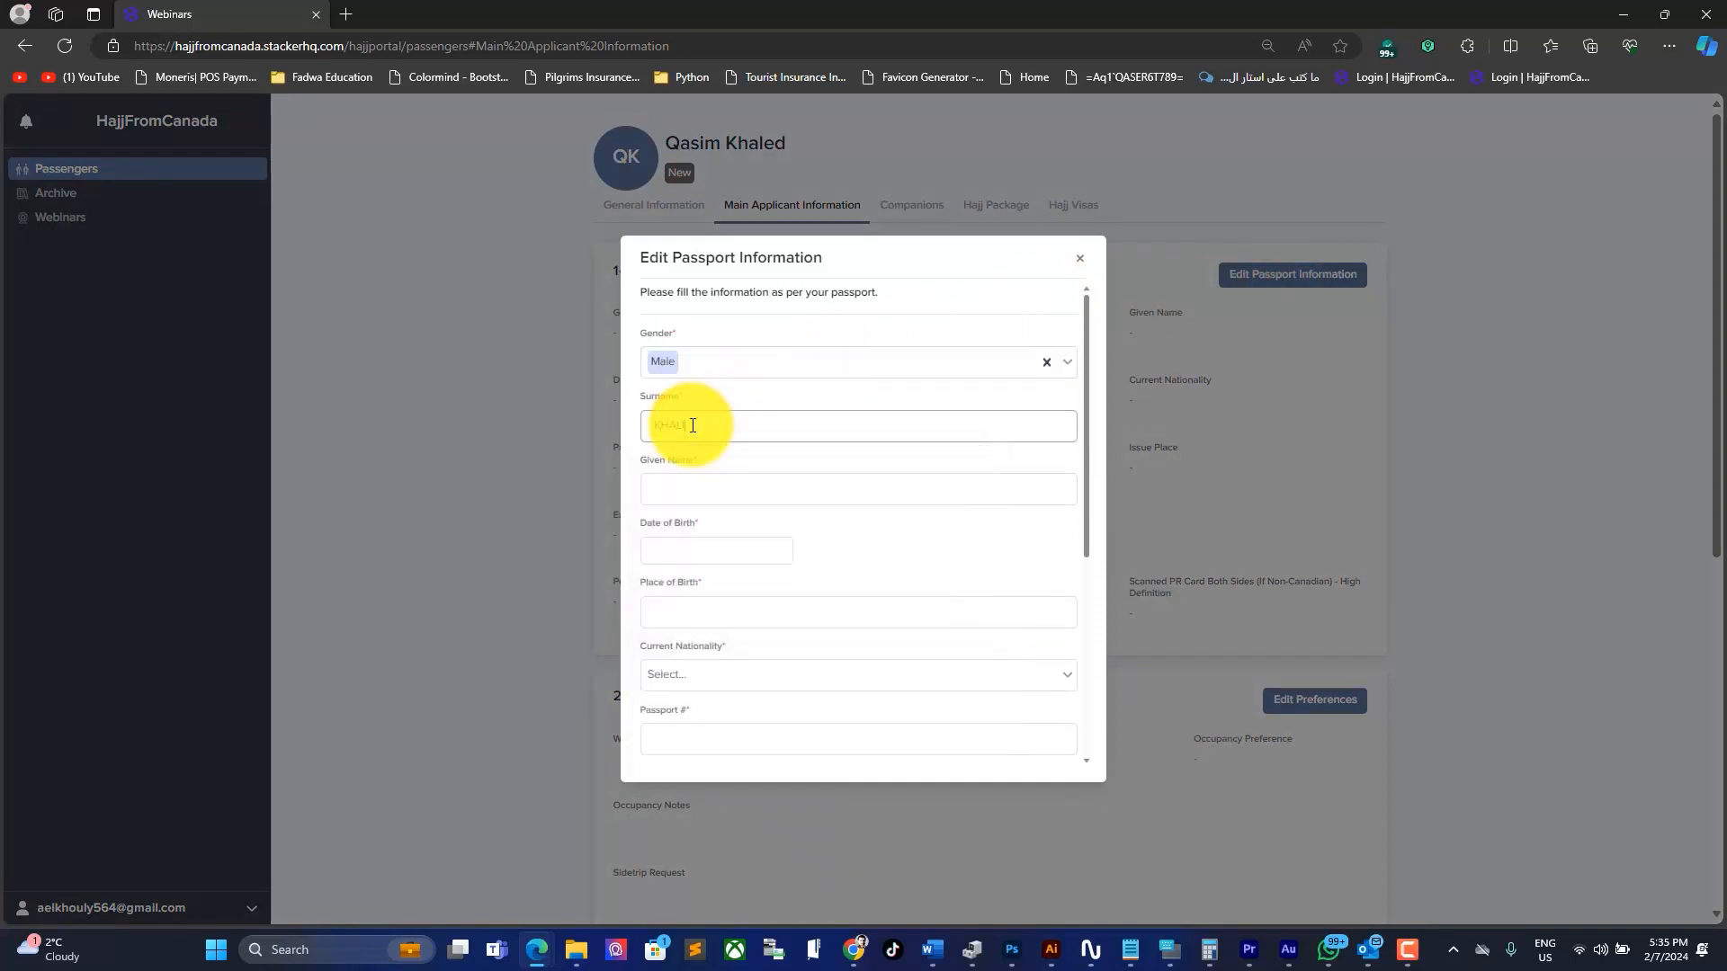
key("Tab")
key("Tab")
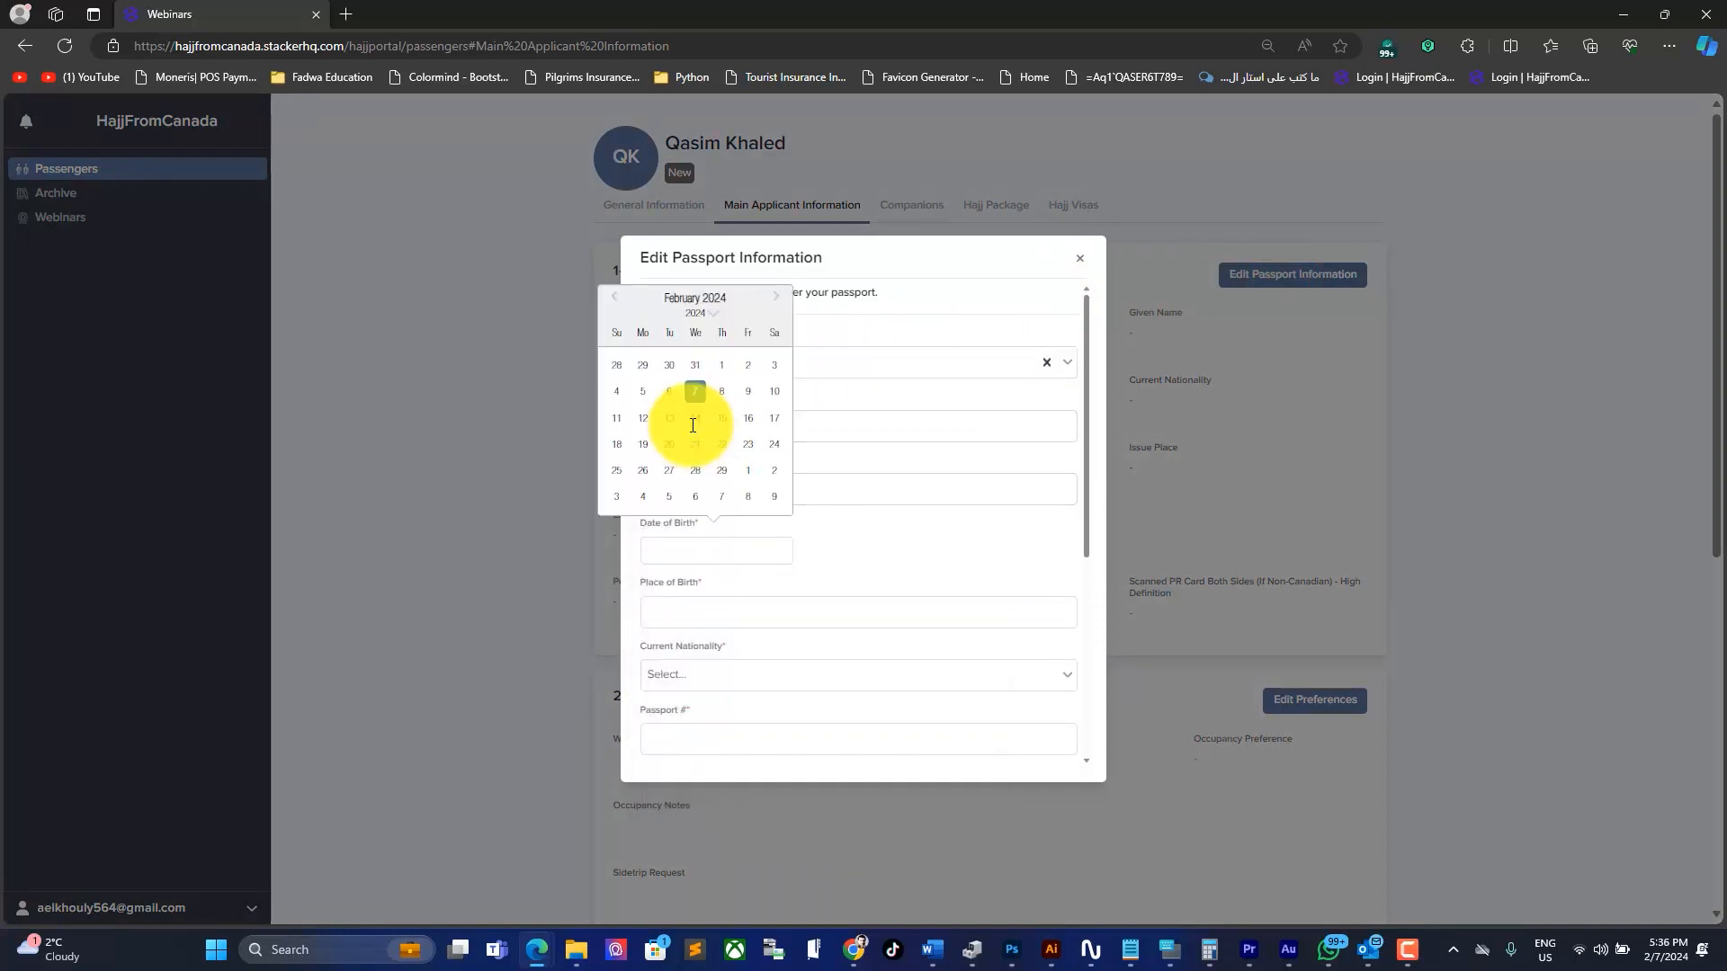
Step: Pick the applicant's date of birth in the calendar and enter the place of birth
left_click(711, 321)
left_click(690, 528)
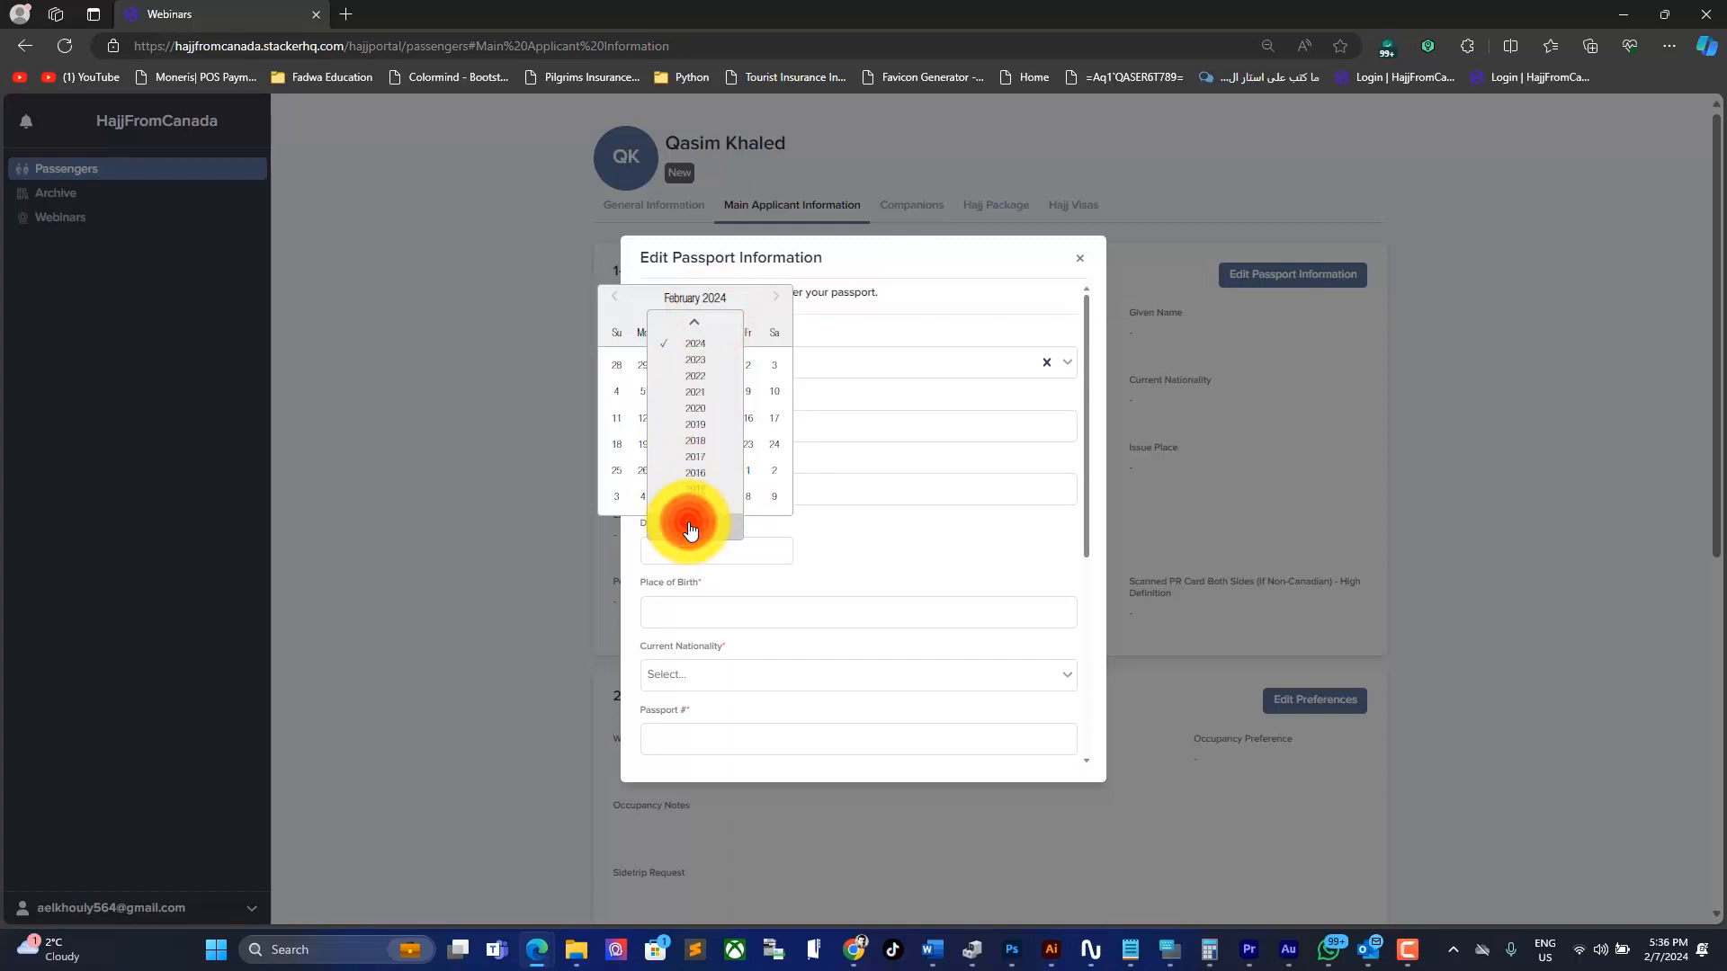
left_click(690, 528)
left_click(689, 528)
left_click(690, 527)
left_click(690, 528)
left_click(690, 528)
left_click(690, 528)
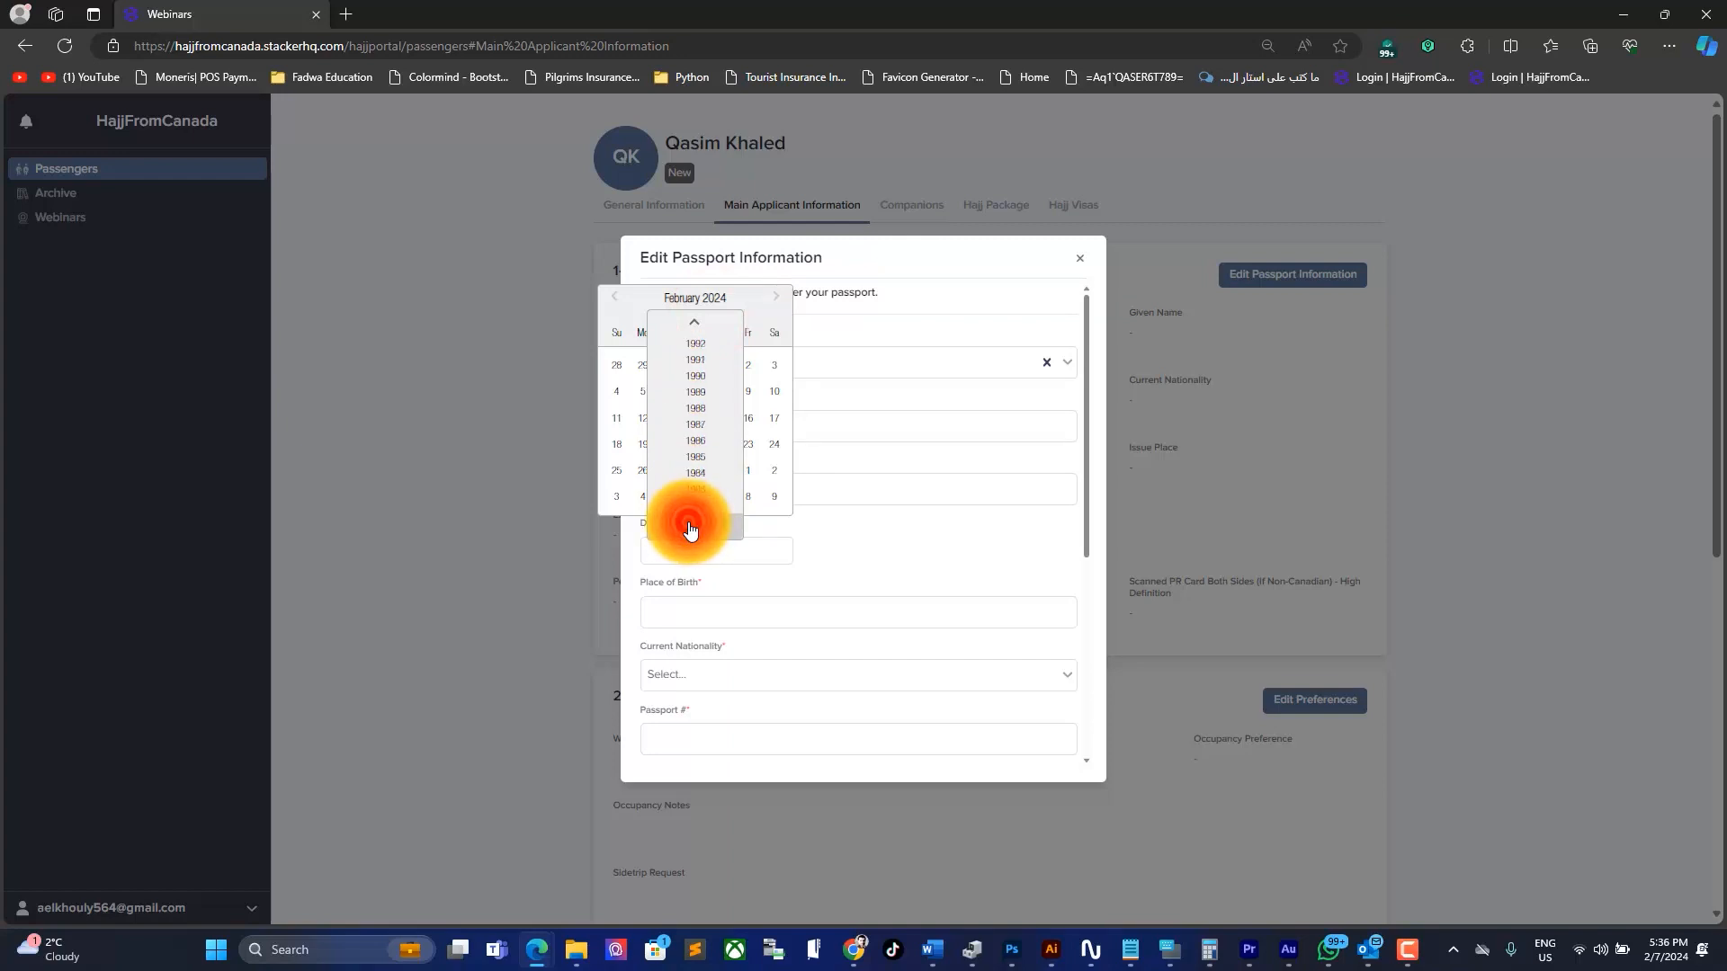
left_click(690, 528)
left_click(690, 527)
left_click(690, 528)
left_click(702, 493)
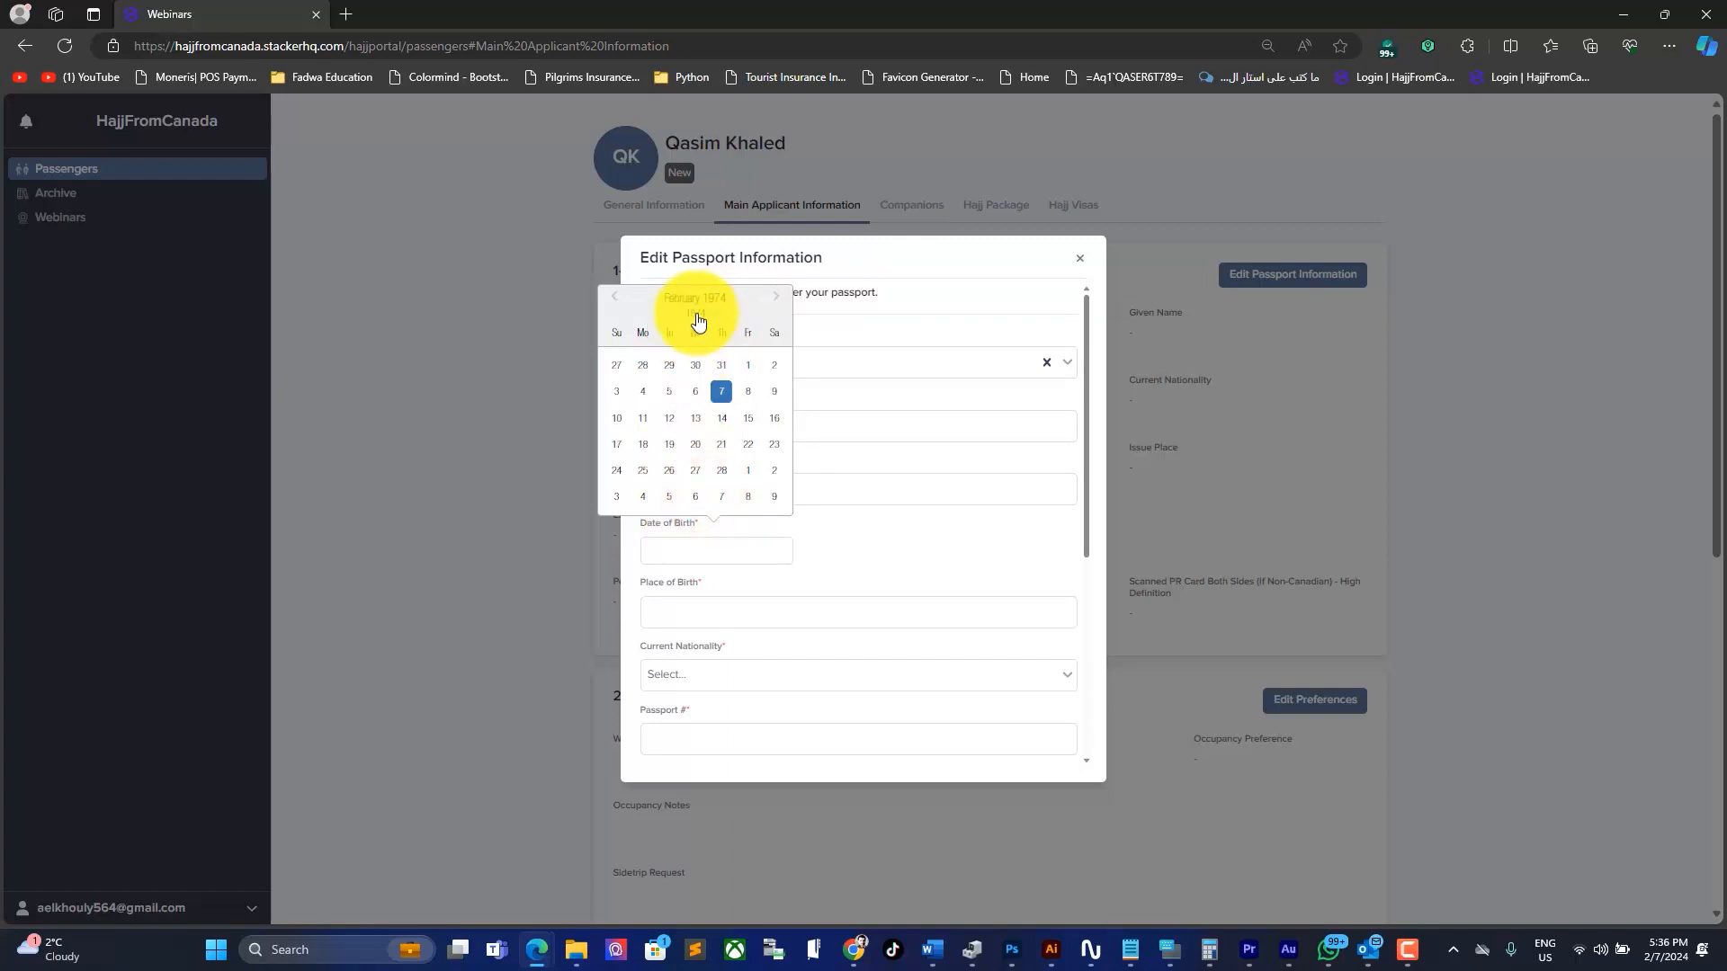
left_click(777, 297)
left_click(778, 297)
left_click(777, 297)
left_click(778, 297)
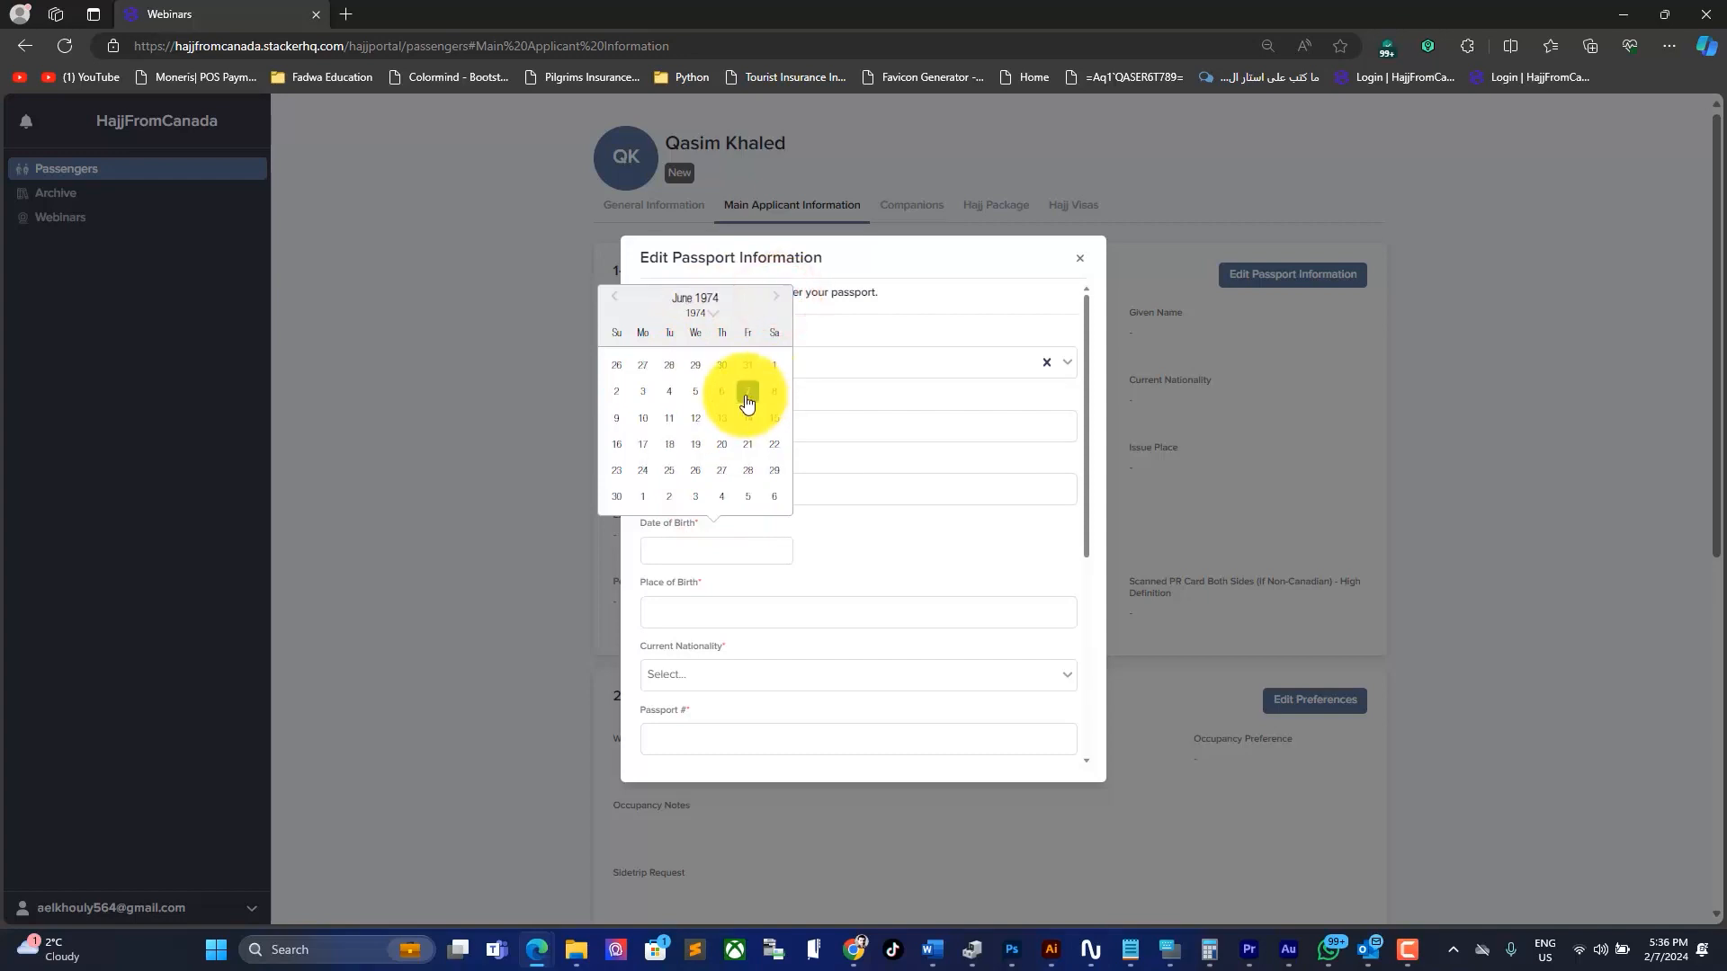
left_click(669, 471)
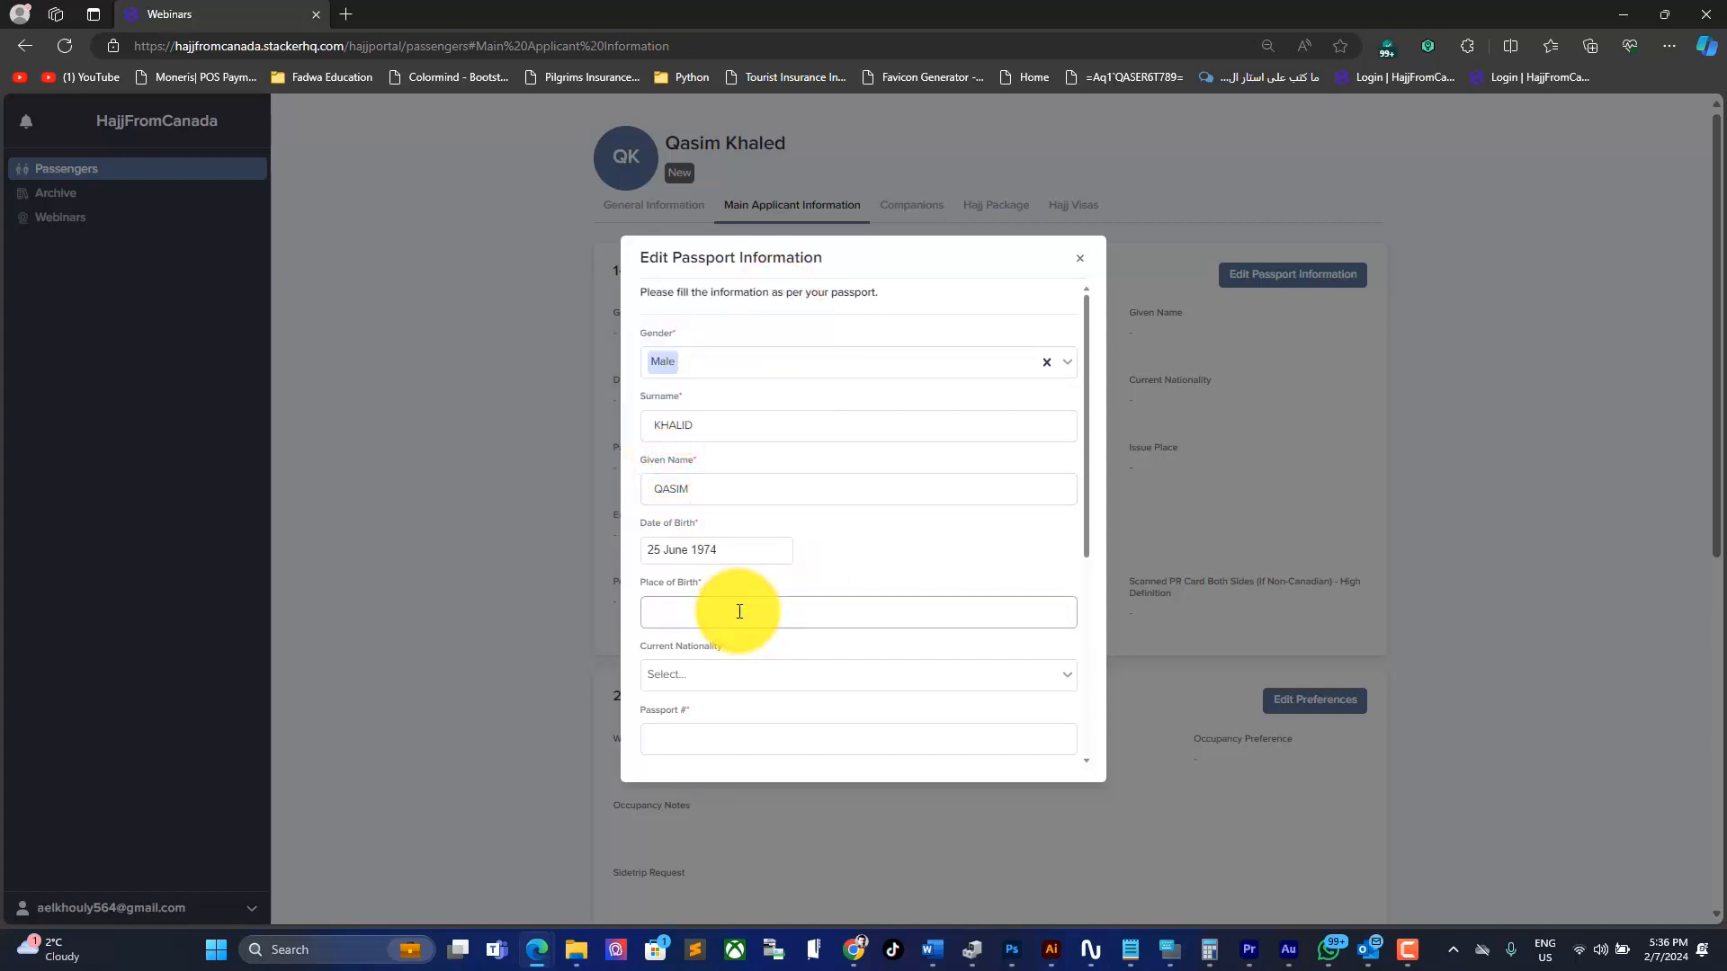
key("BackSpace")
type("KARACHI PAK")
Step: Set current nationality to Canada and enter the passport number
scroll(728, 612, "down", 2)
left_click(683, 533)
type("CAN")
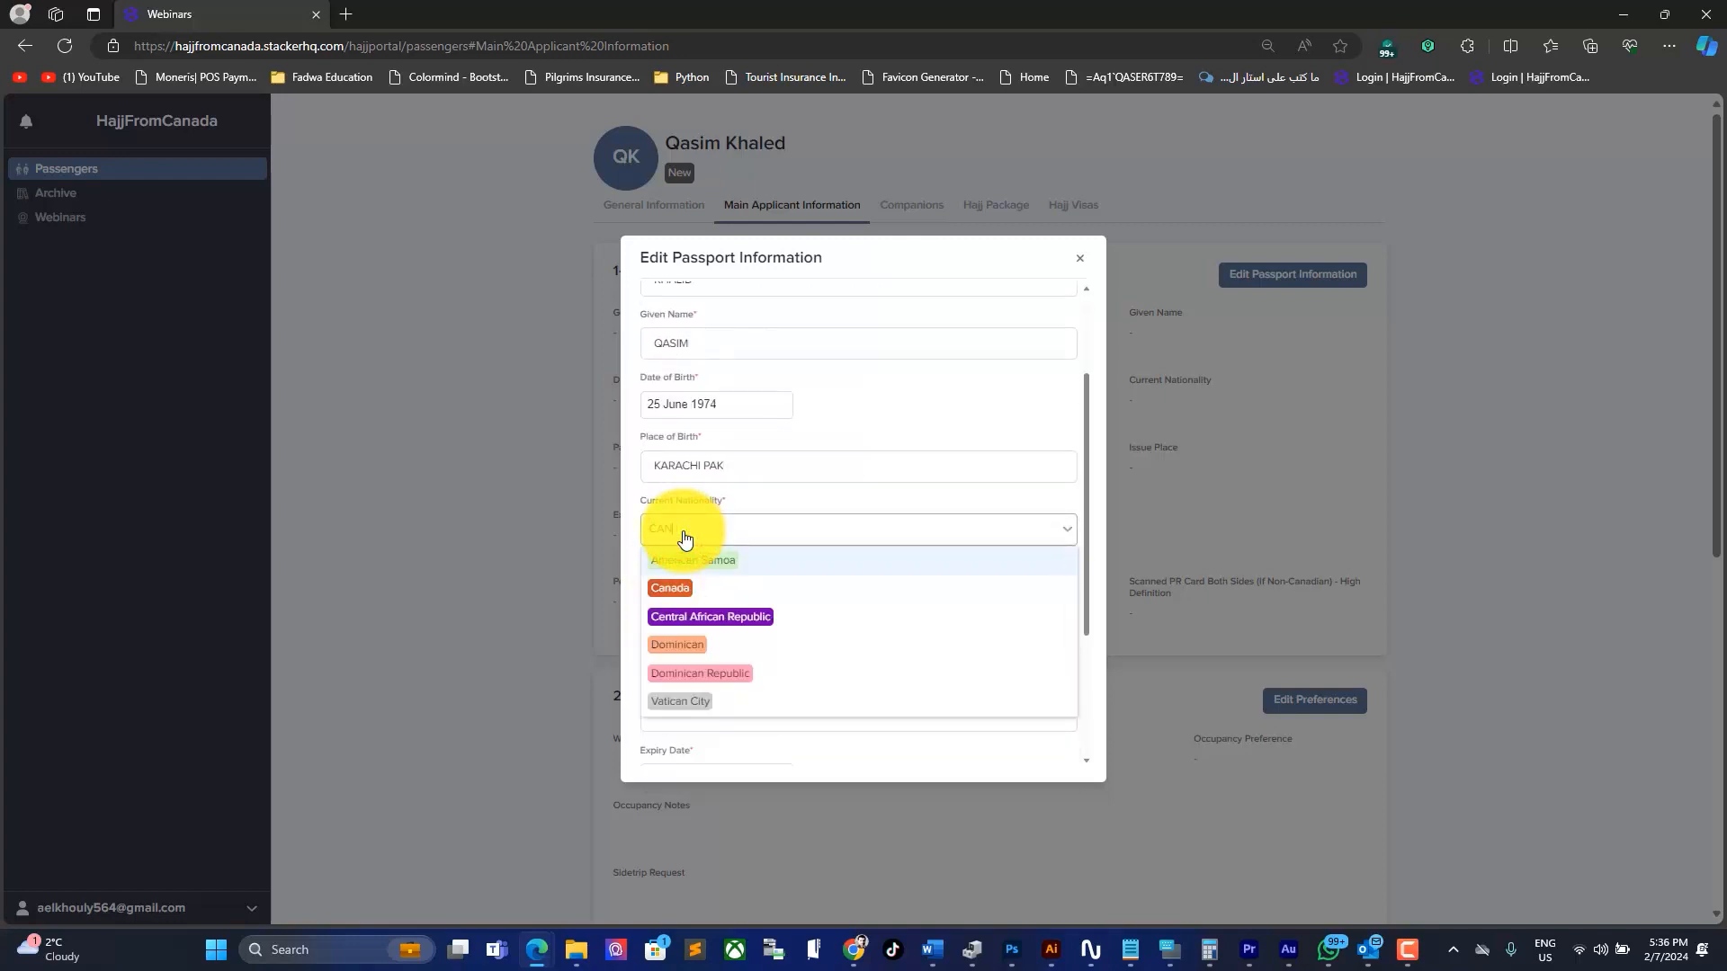
left_click(671, 596)
left_click(687, 593)
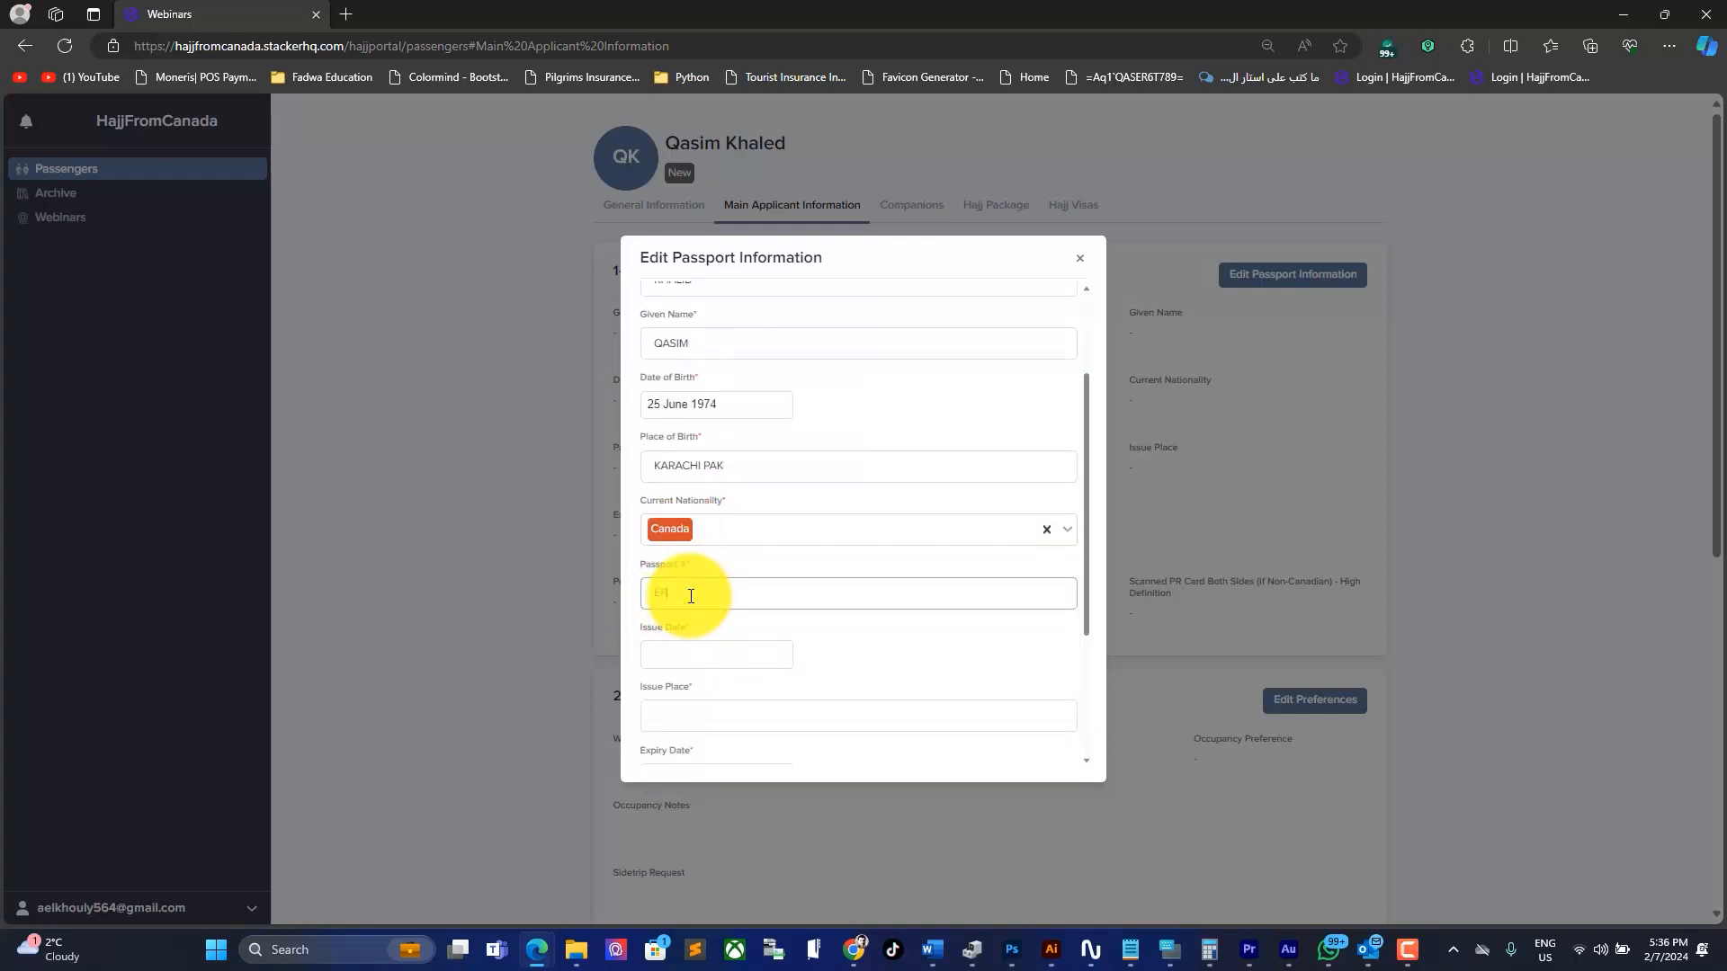
Step: Set issue date 7 February 2023, fill in the place of issue, and expiry 7 February 2034
left_click(649, 657)
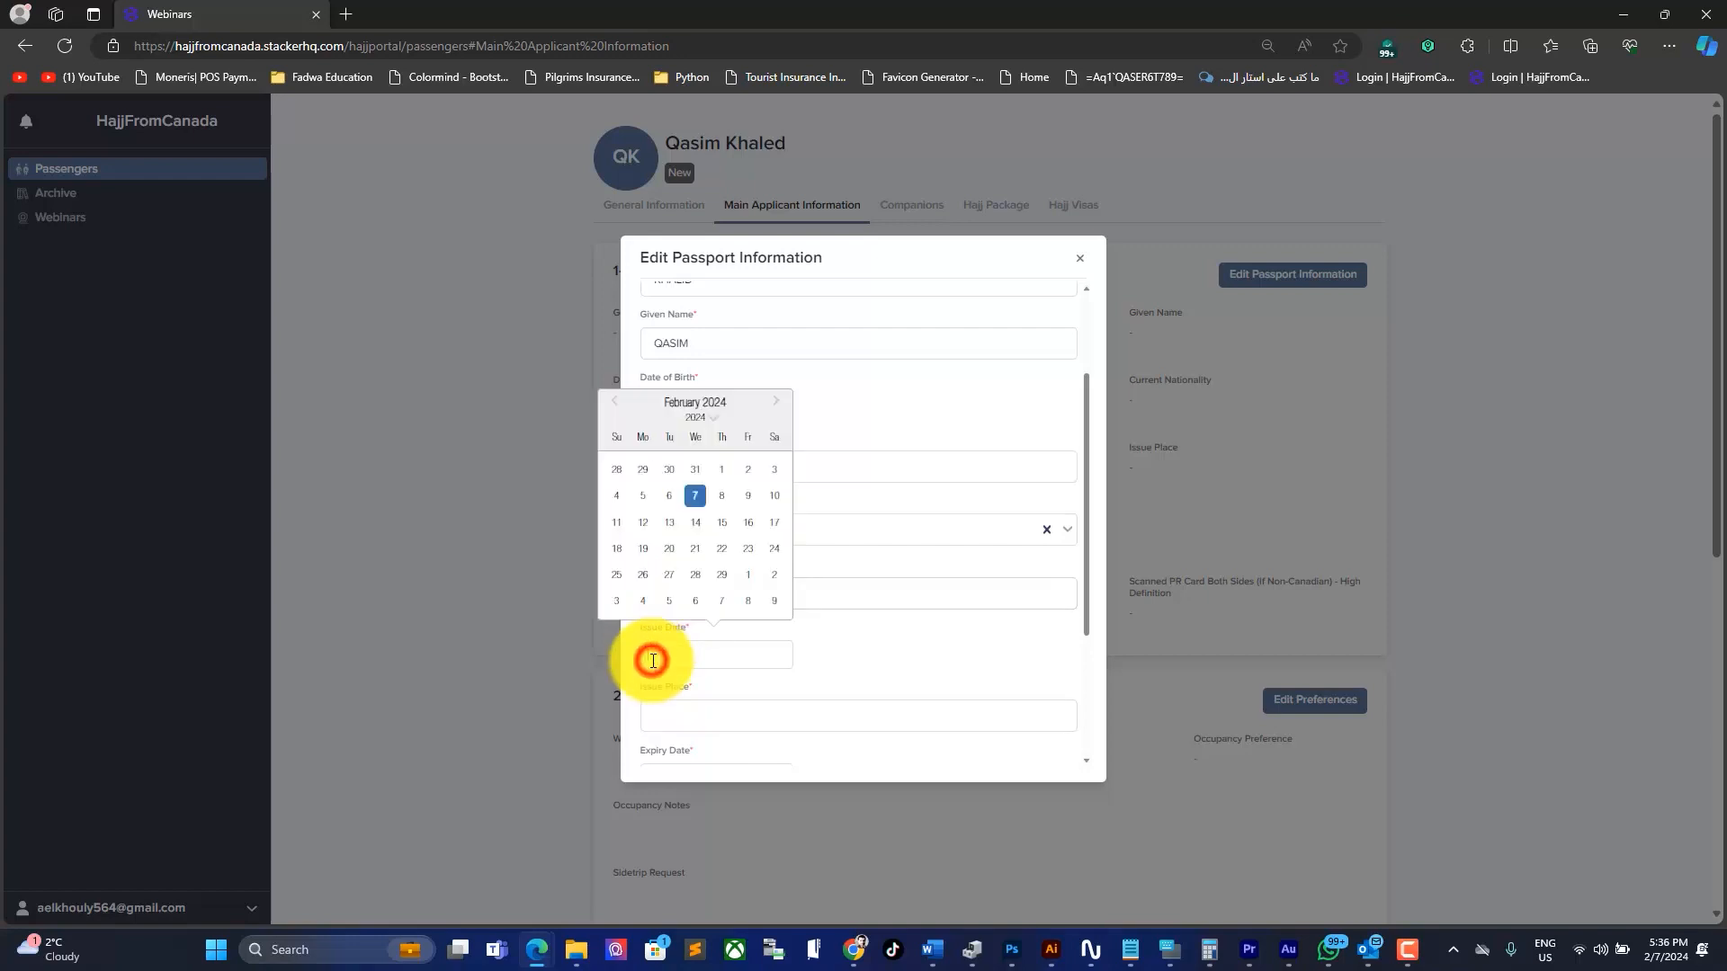
left_click(717, 417)
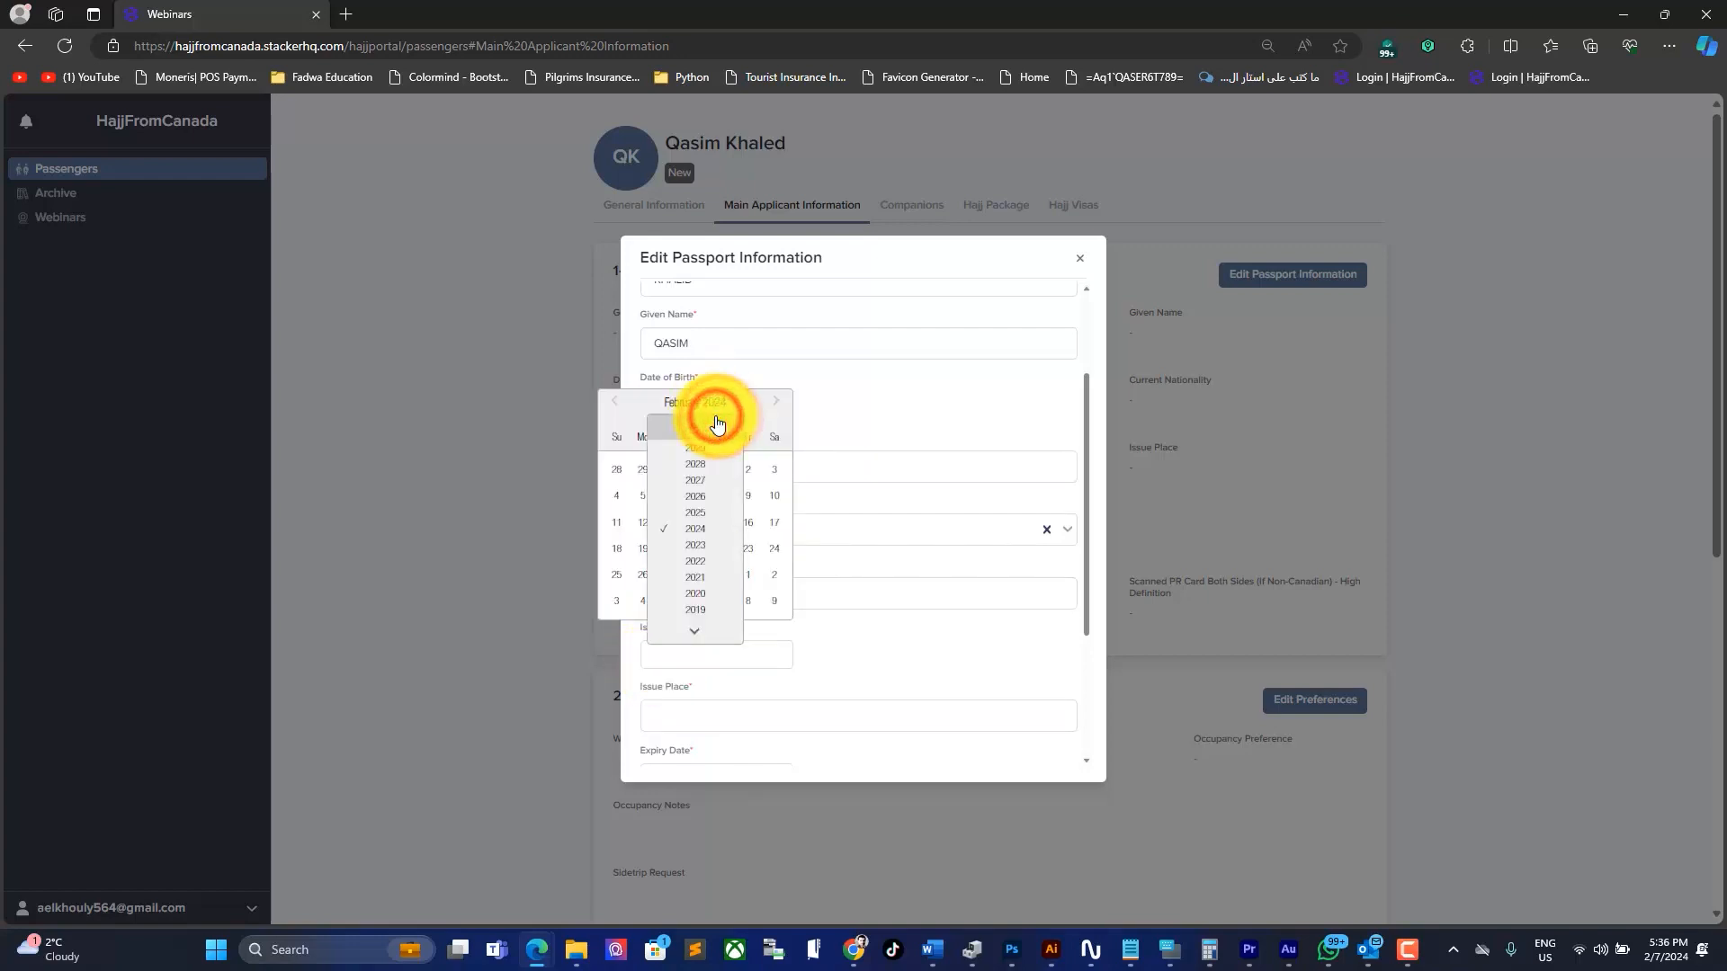
left_click(693, 543)
left_click(671, 496)
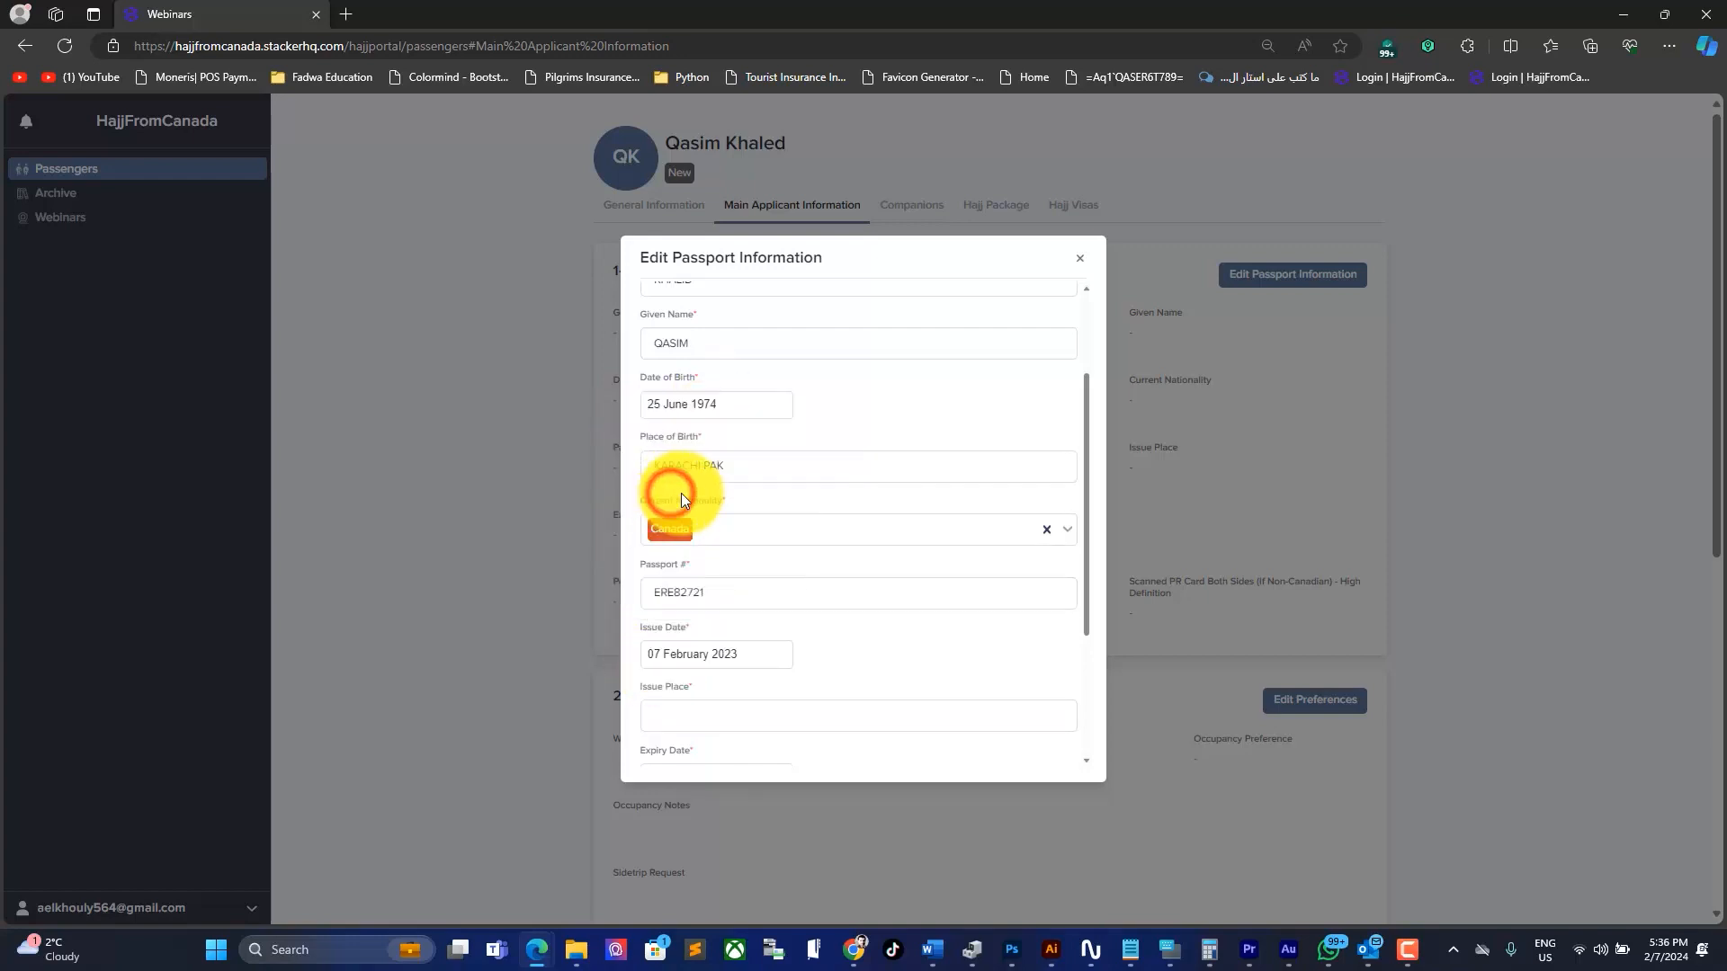
scroll(734, 536, "down", 3)
left_click(739, 502)
type("ASDASDASD")
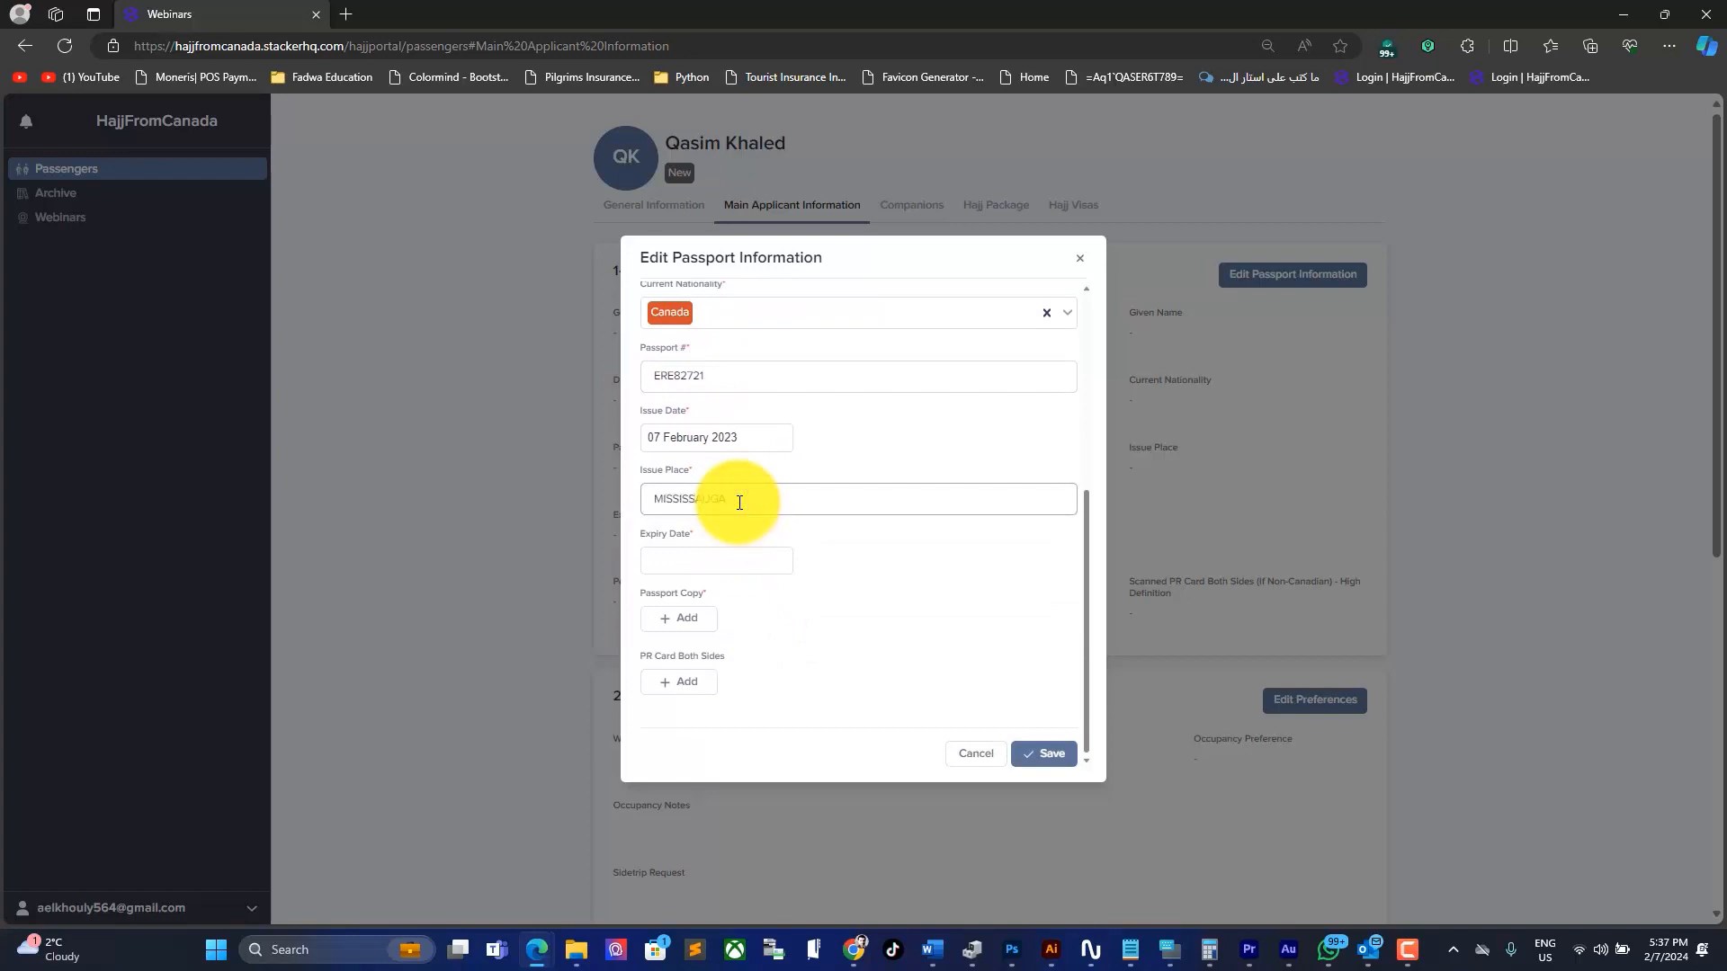
left_click(729, 564)
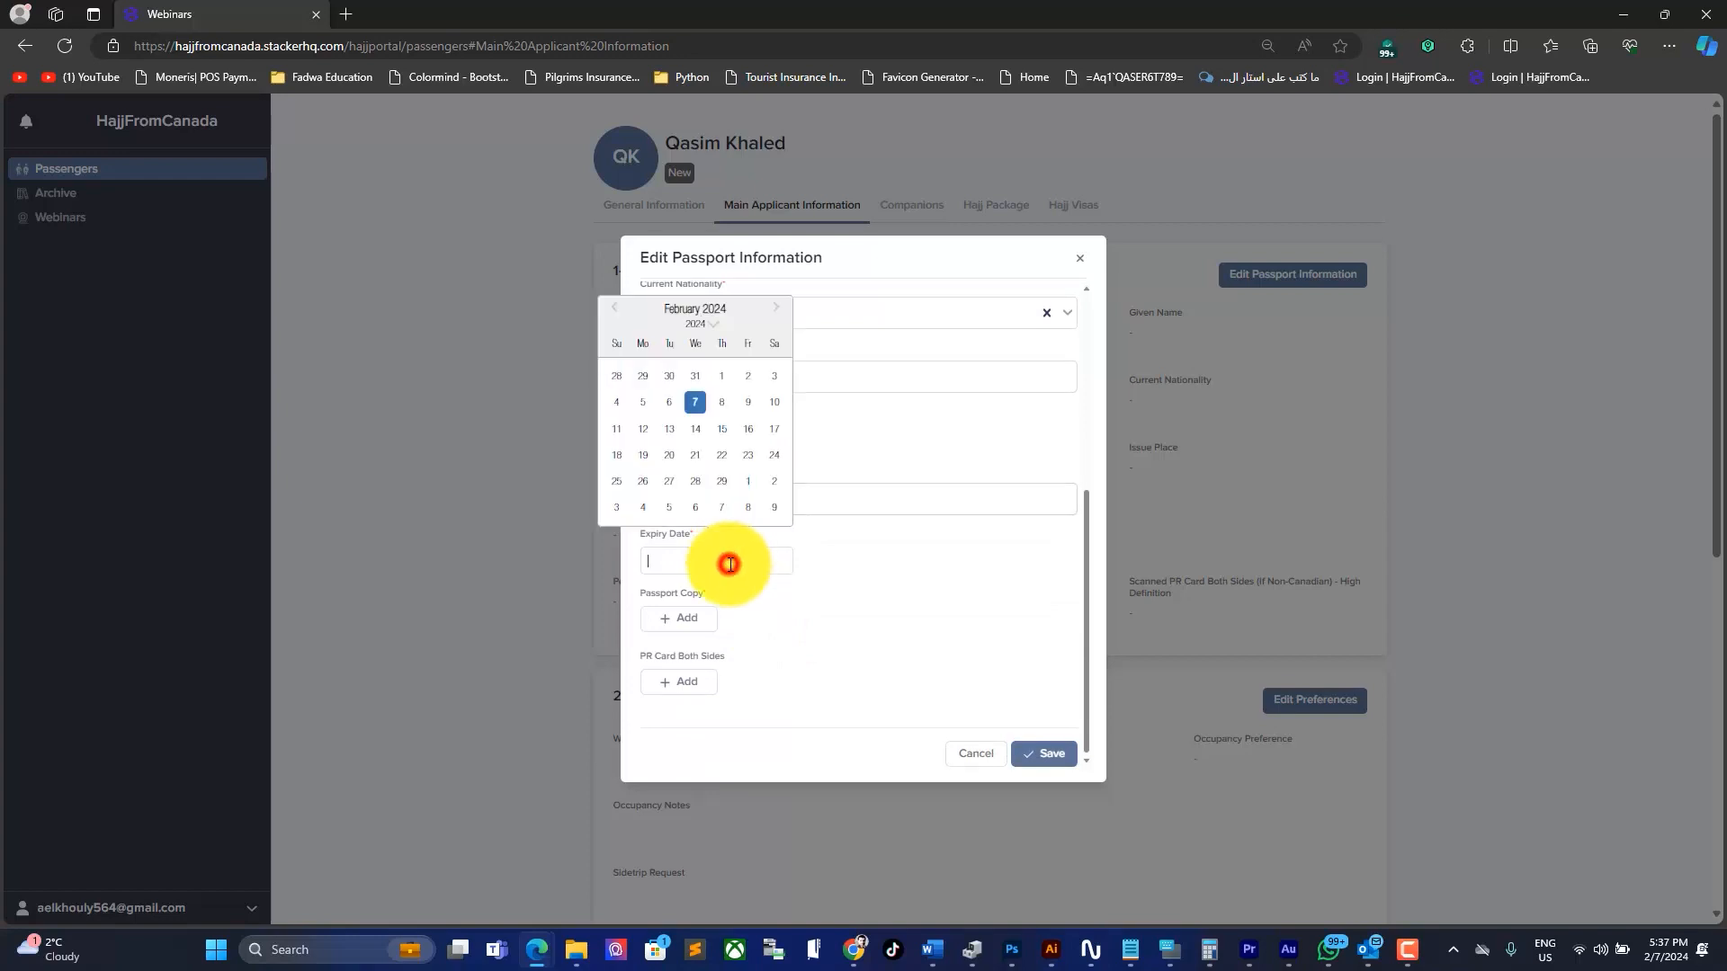
left_click(717, 323)
left_click(692, 359)
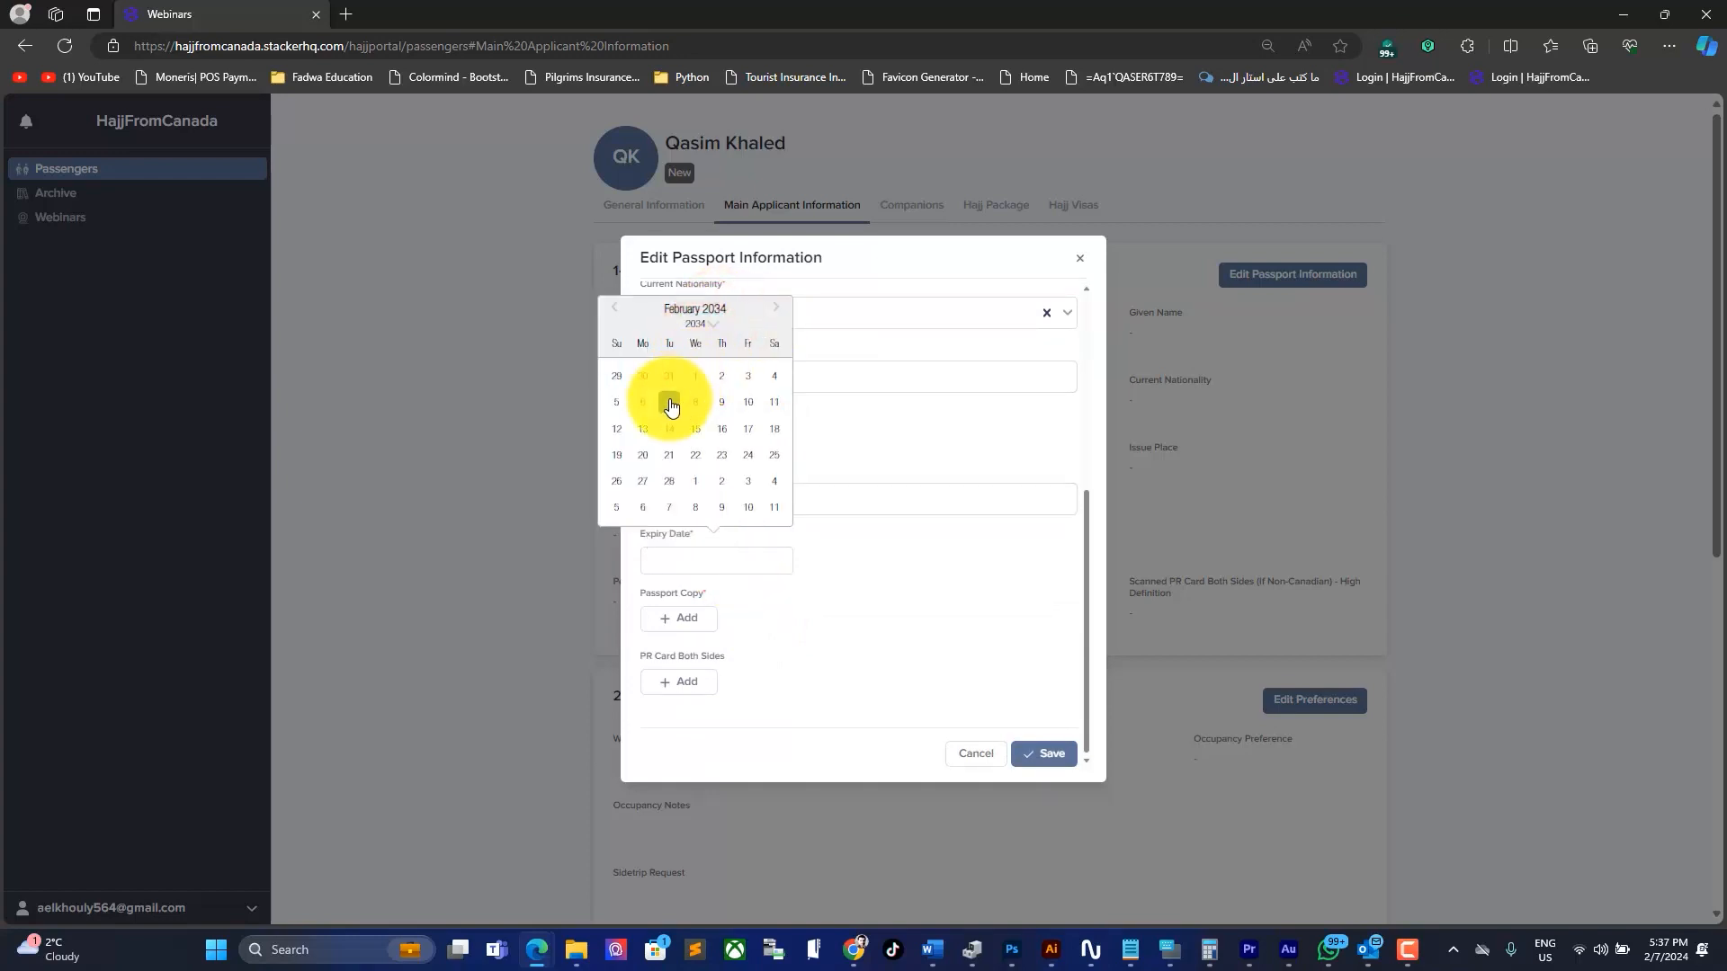
left_click(670, 406)
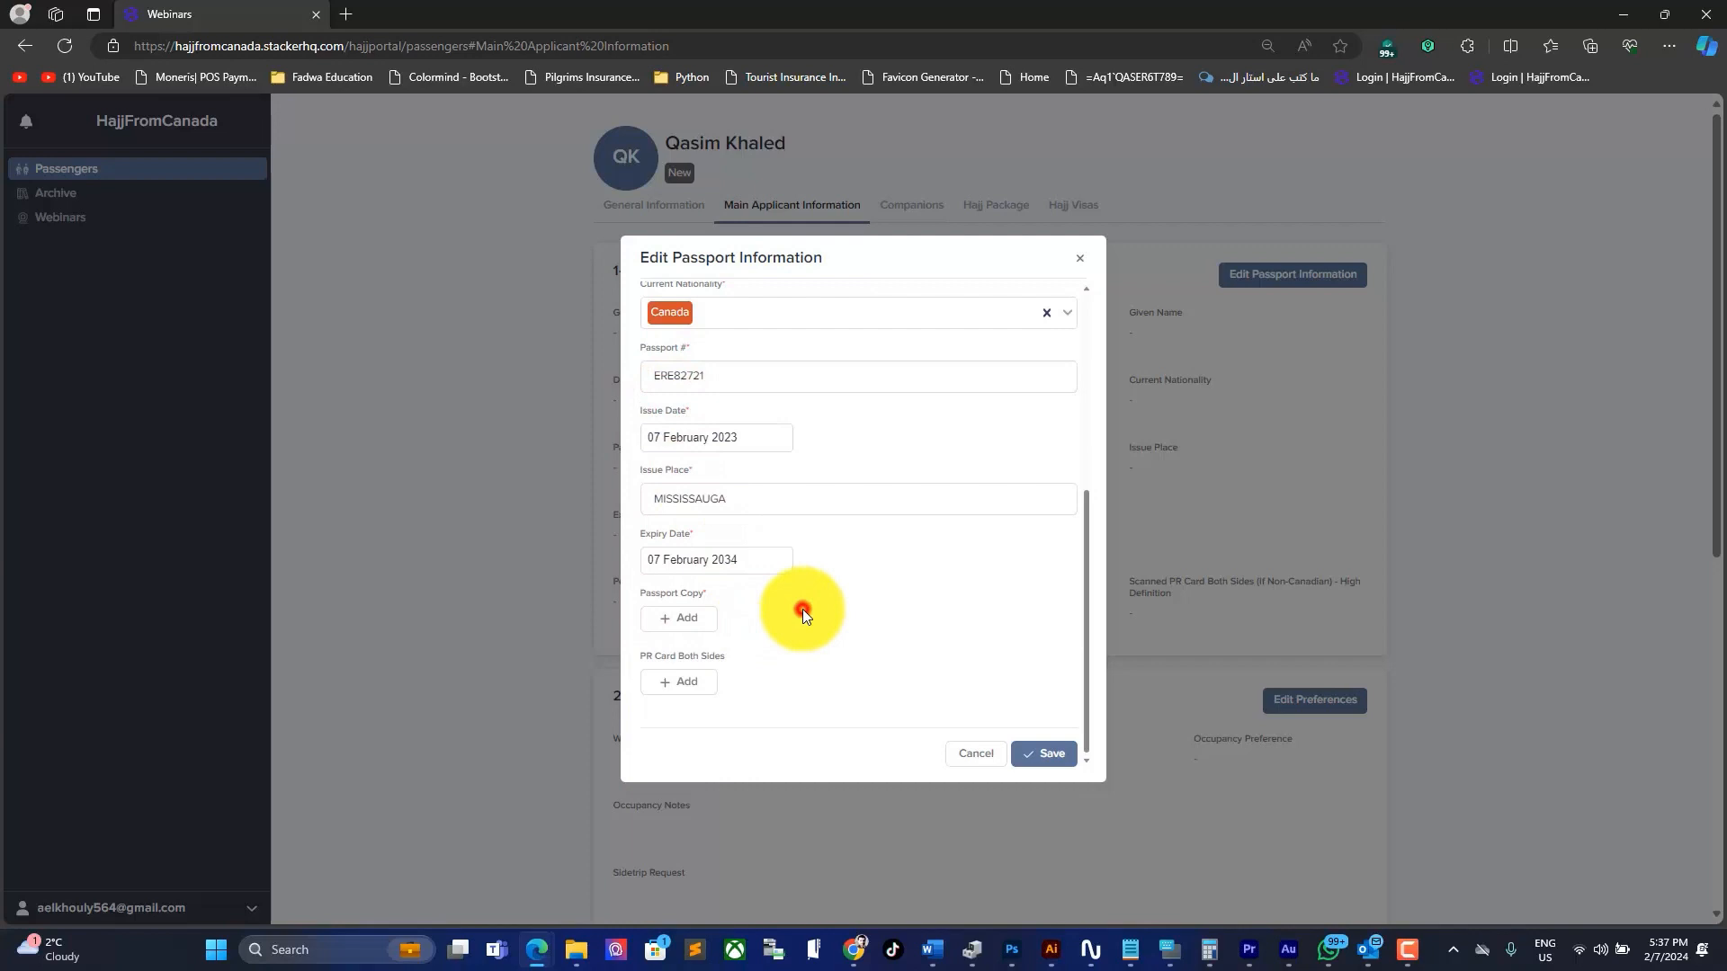
Step: Upload the passport image as the Passport Copy
left_click(694, 621)
left_click(886, 483)
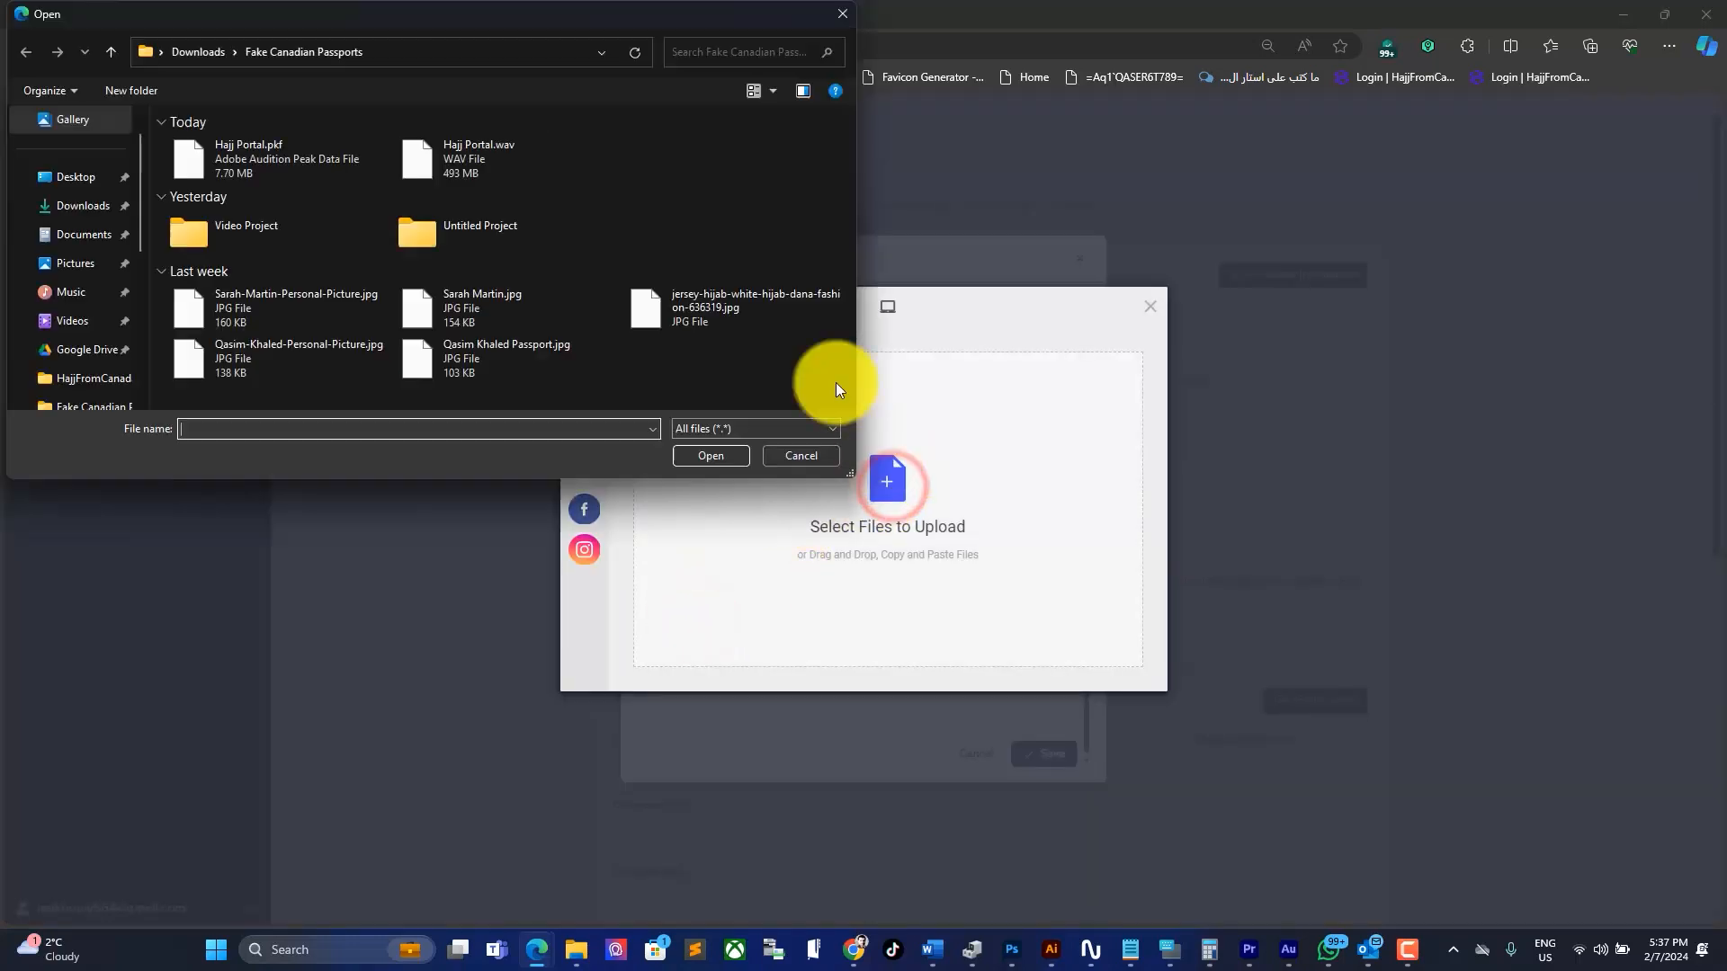
double_click(455, 359)
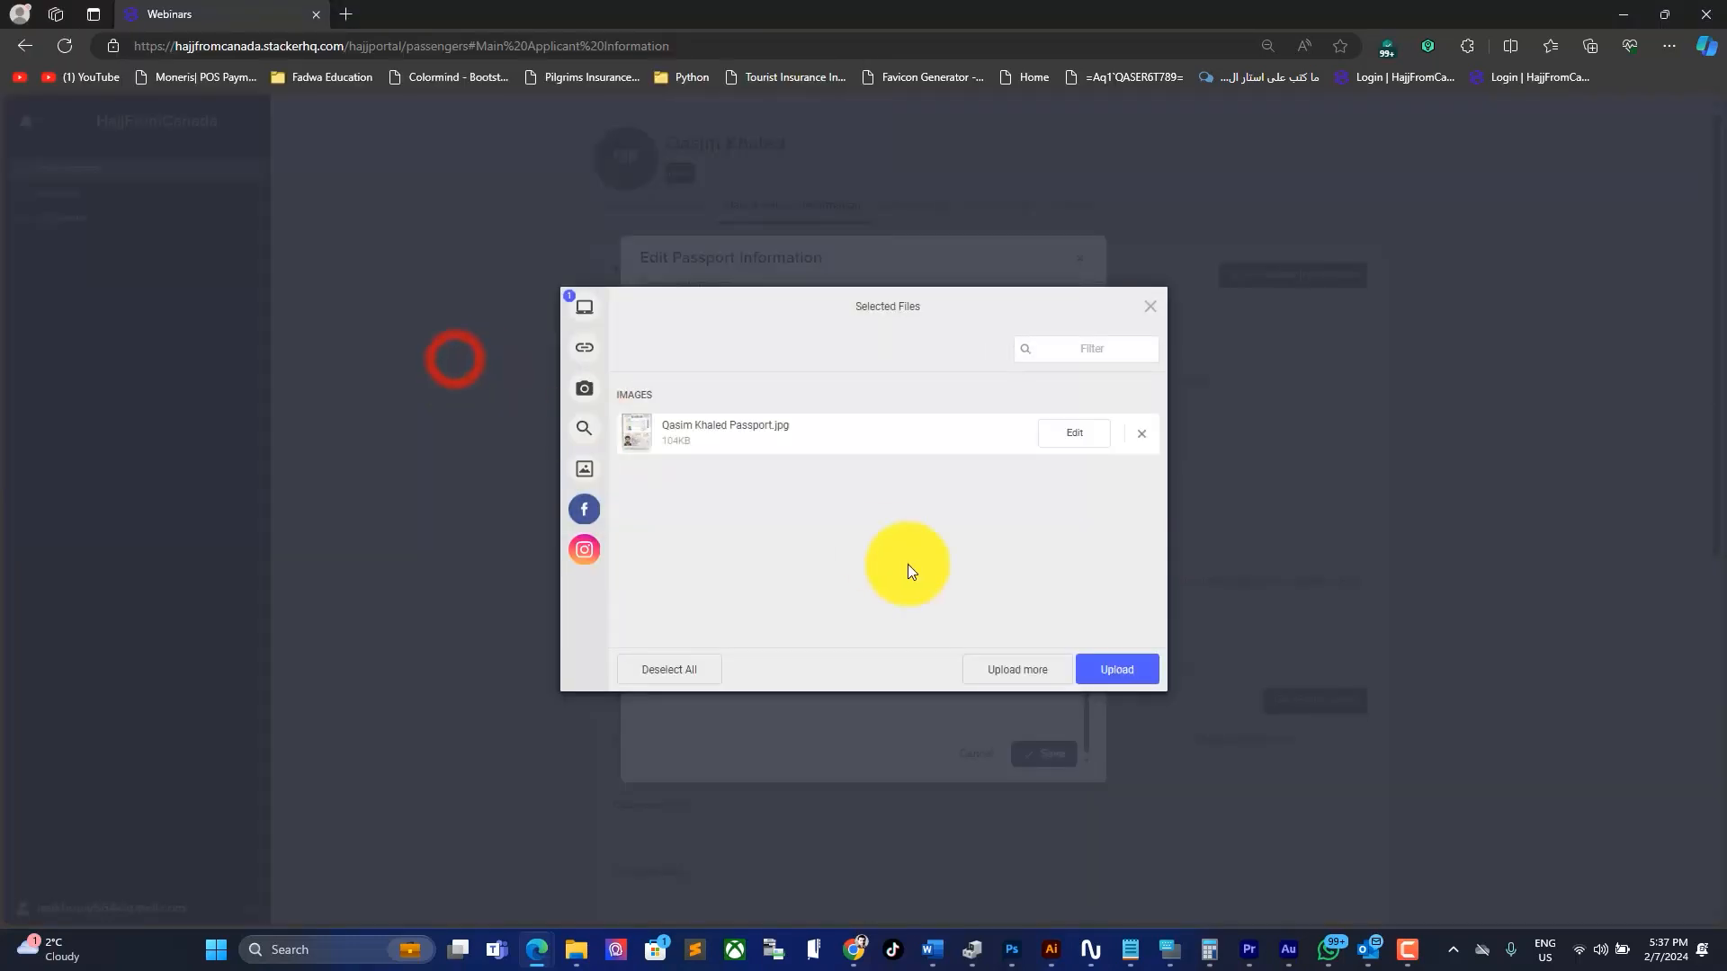
left_click(1137, 674)
scroll(999, 621, "down", 1)
Step: Drag the passport image into the PR Card Both Sides uploader and upload it
left_click(697, 686)
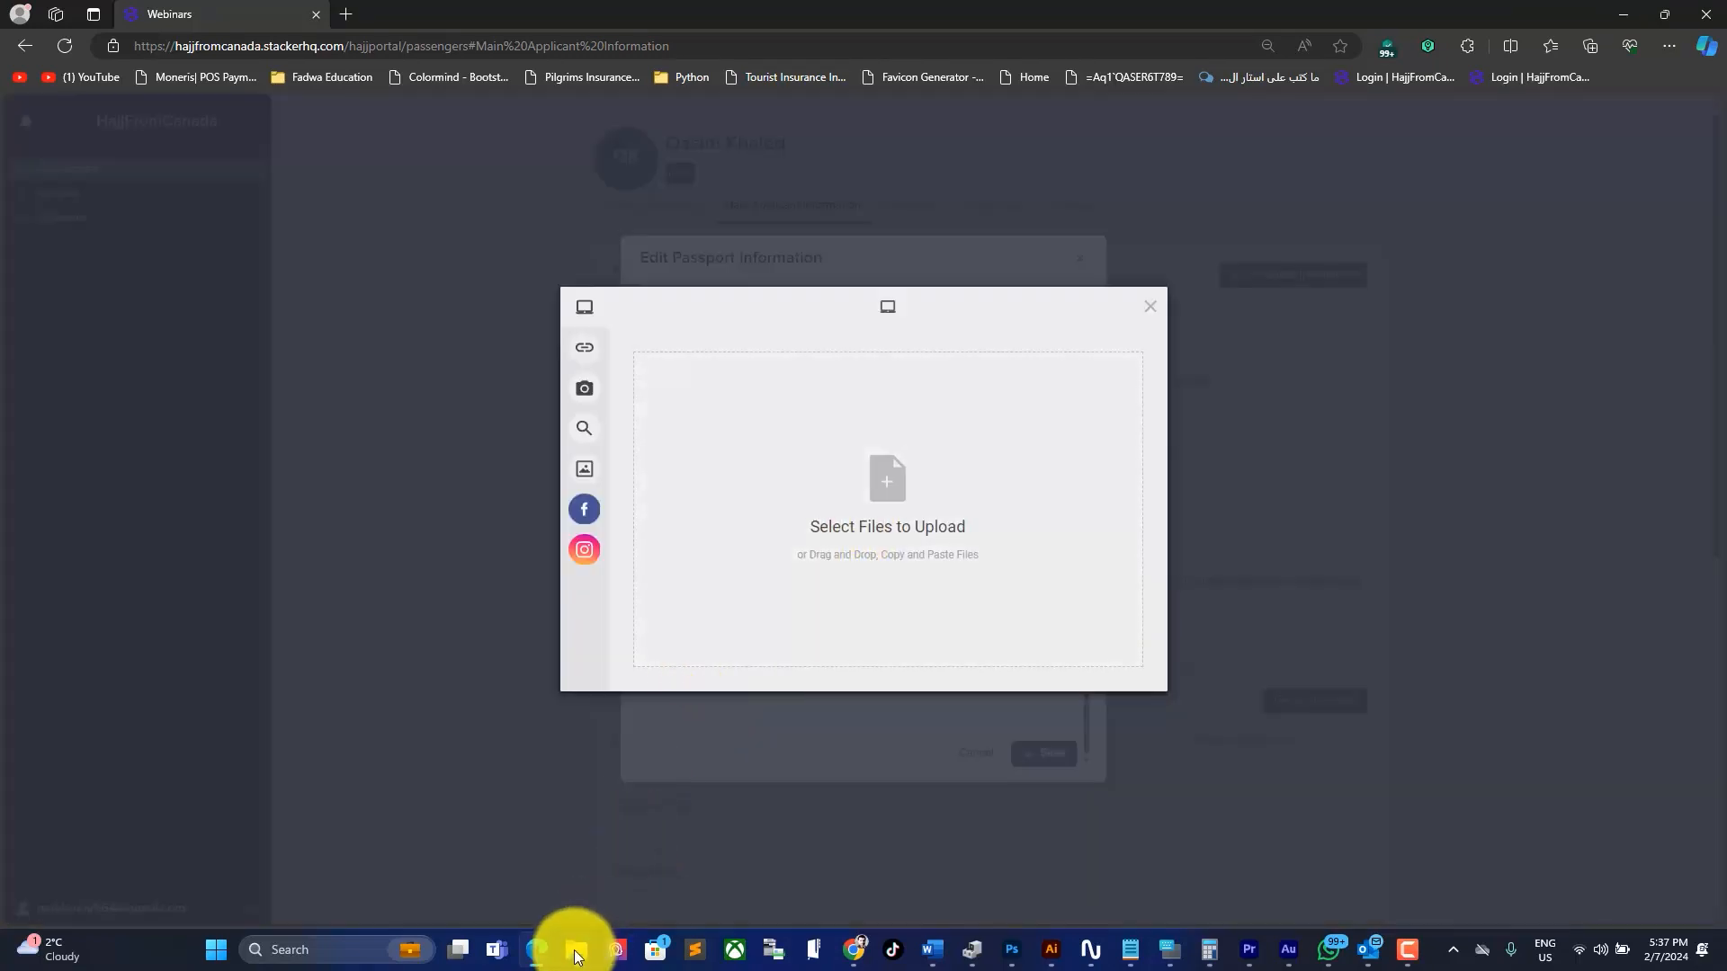
mouse_move(575, 955)
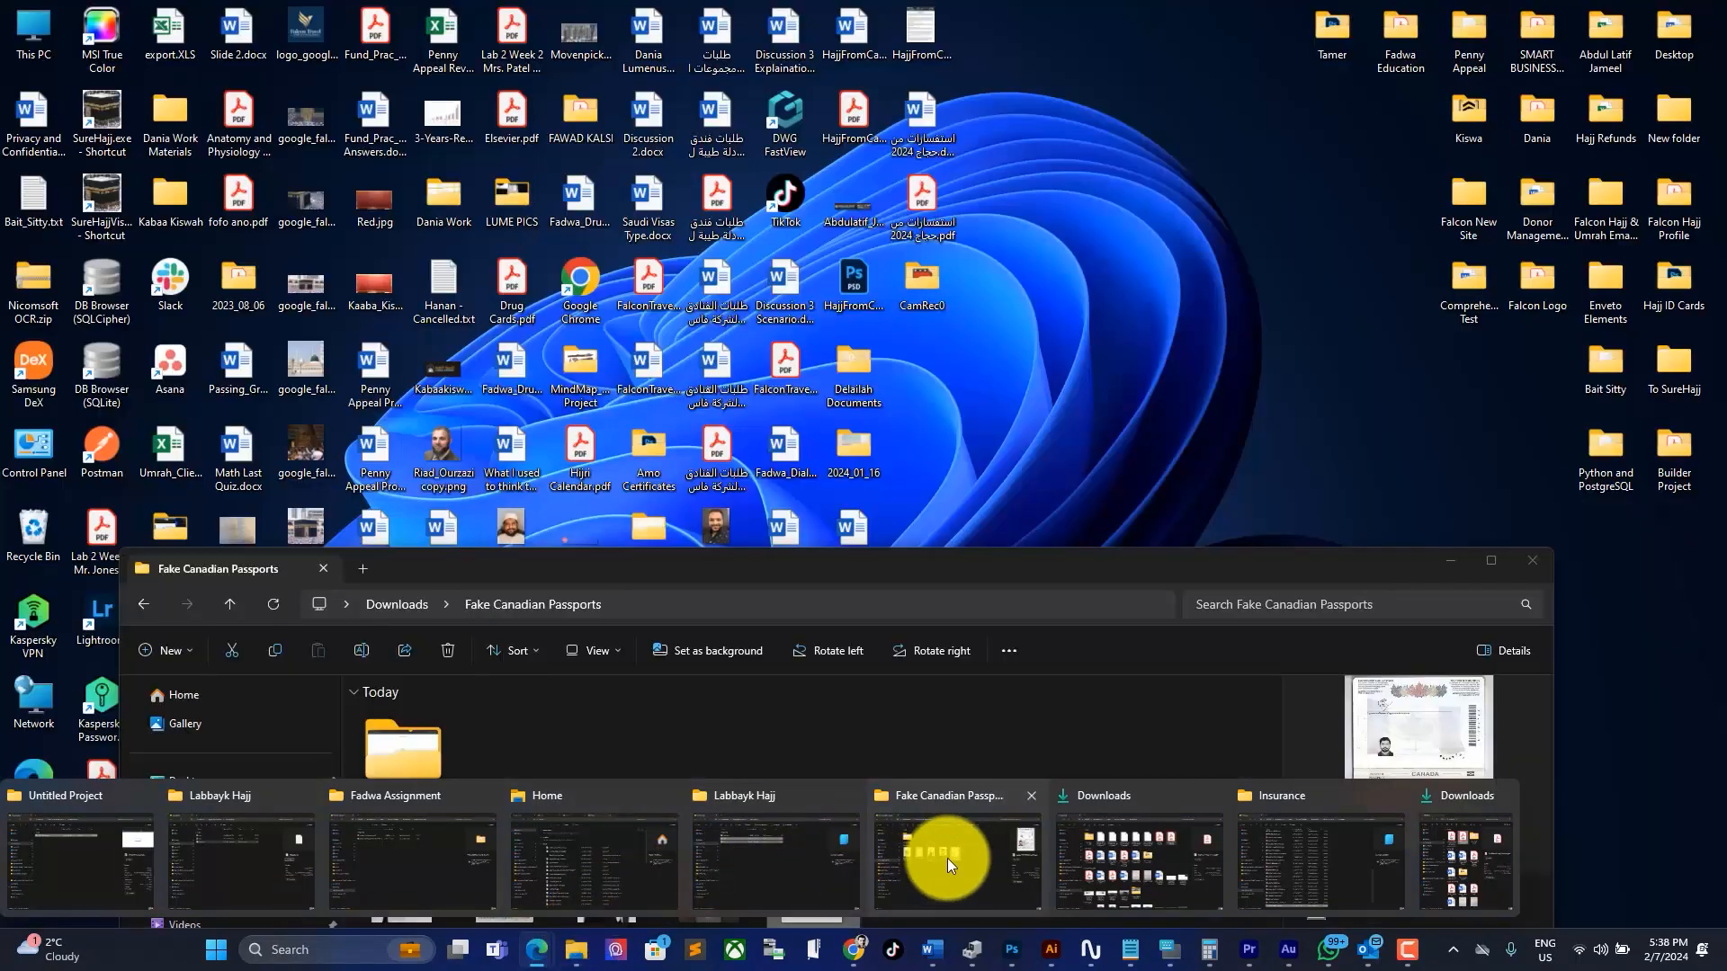
left_click(947, 858)
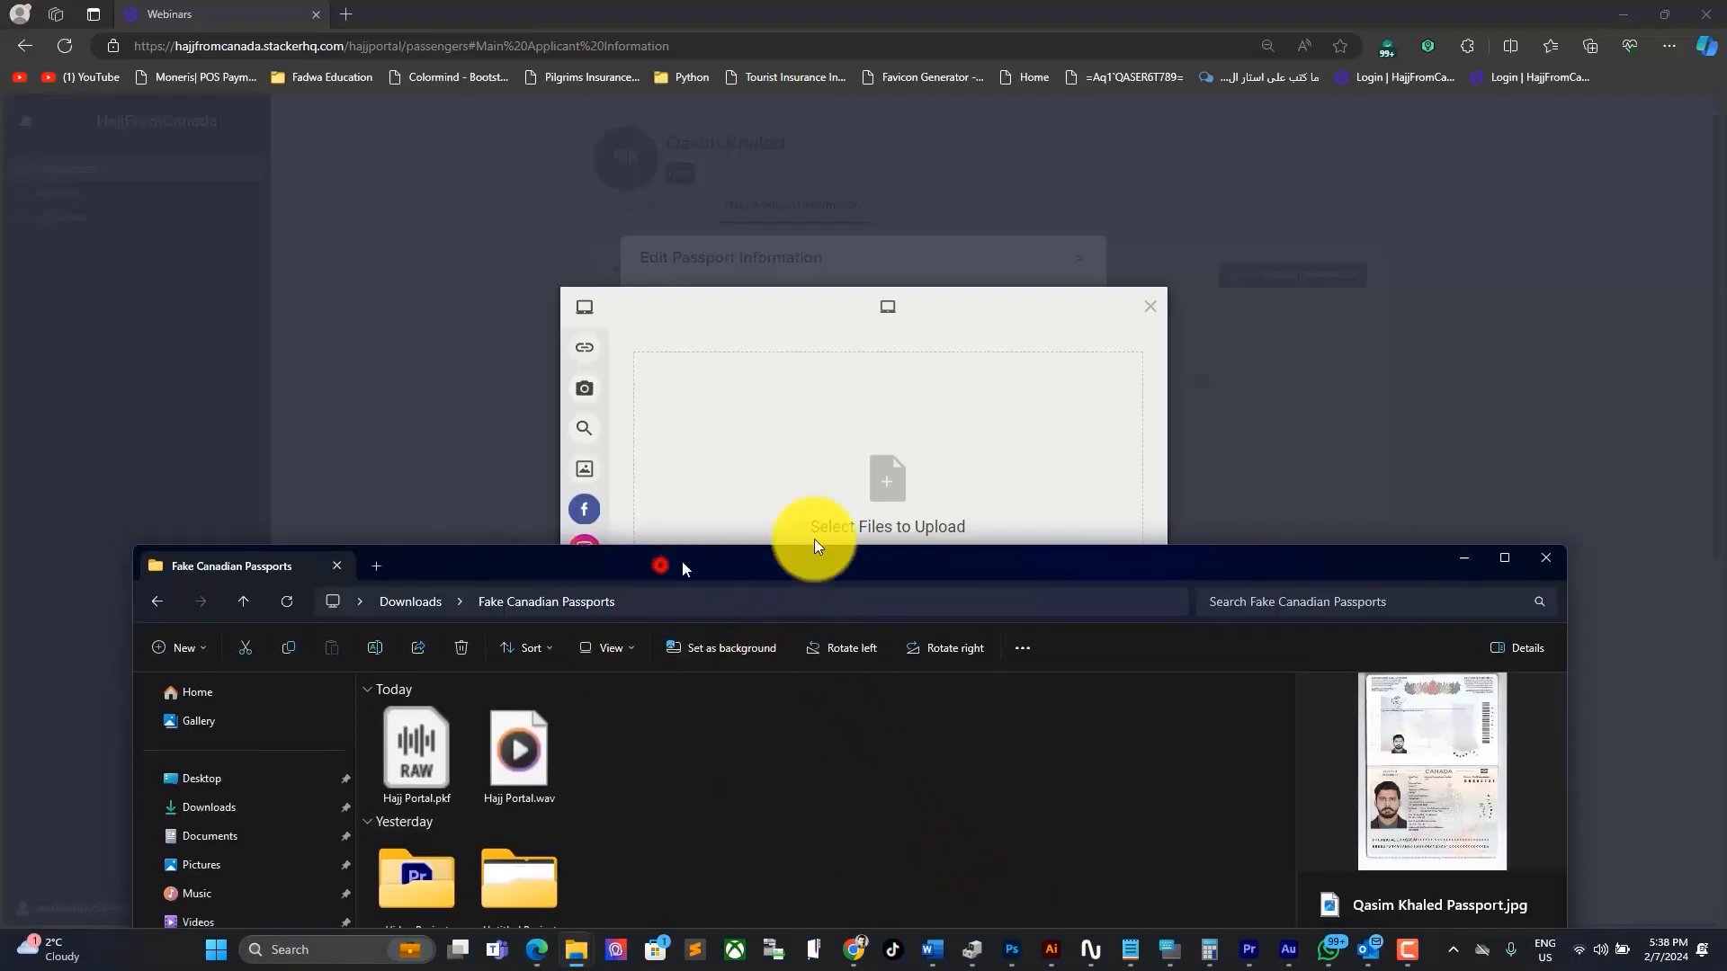
left_click_drag(813, 557, 1524, 196)
left_click_drag(1690, 668, 775, 525)
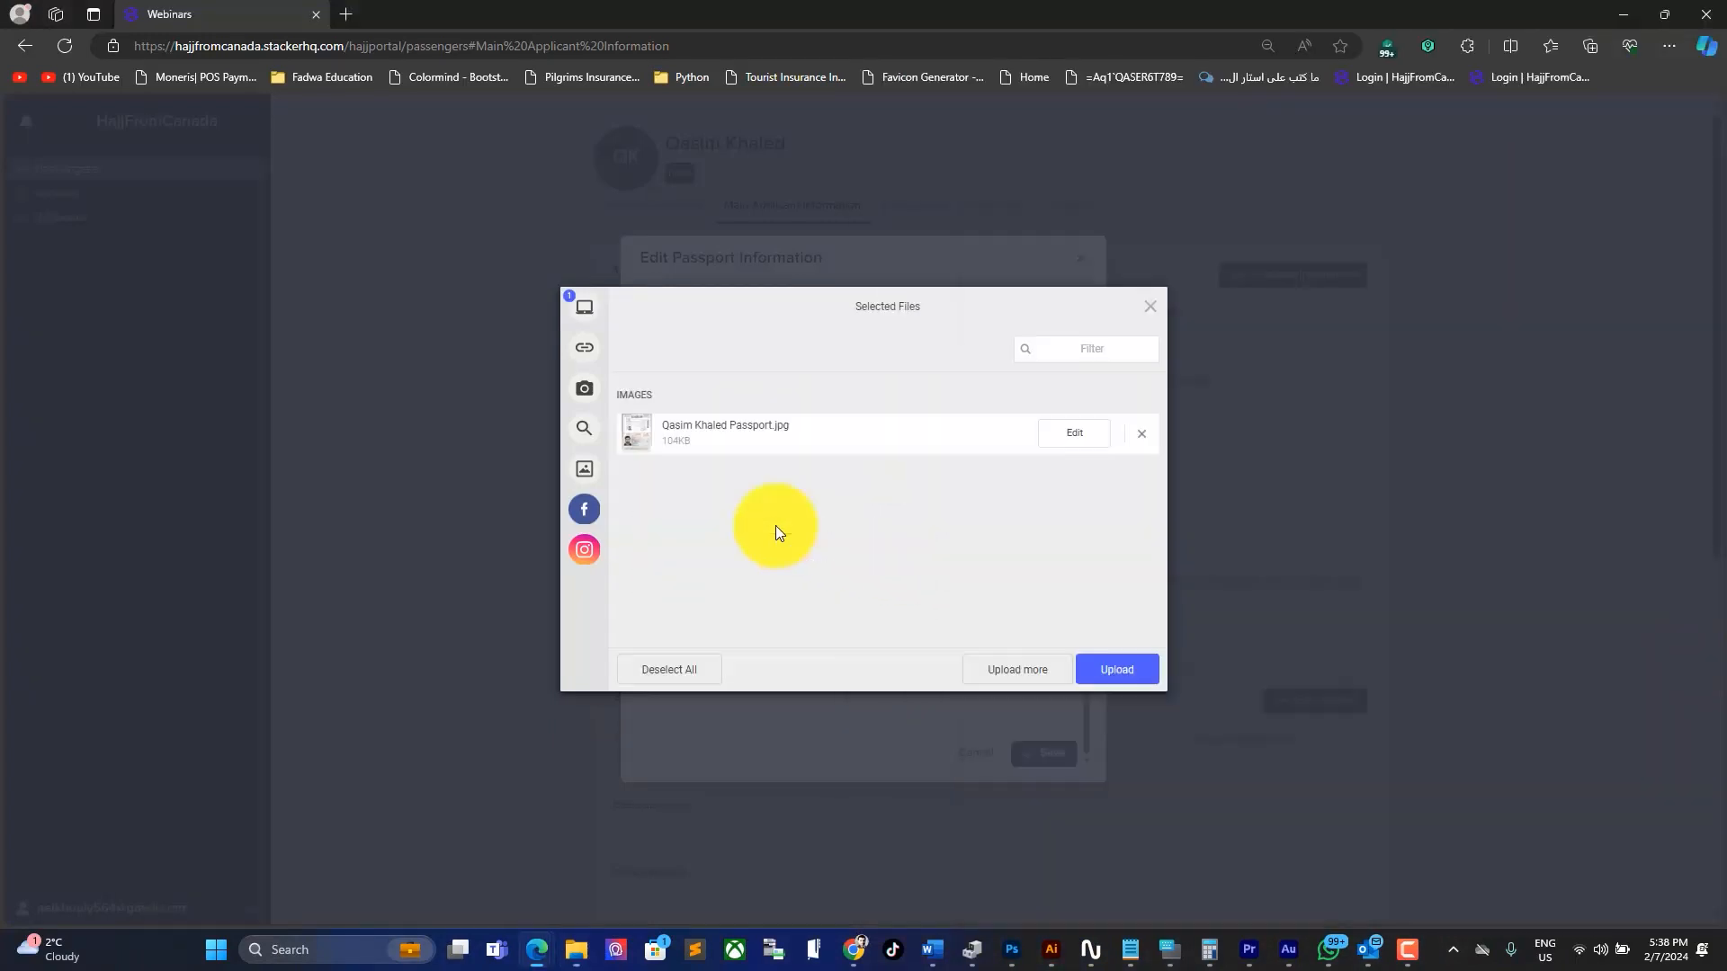
left_click(1118, 670)
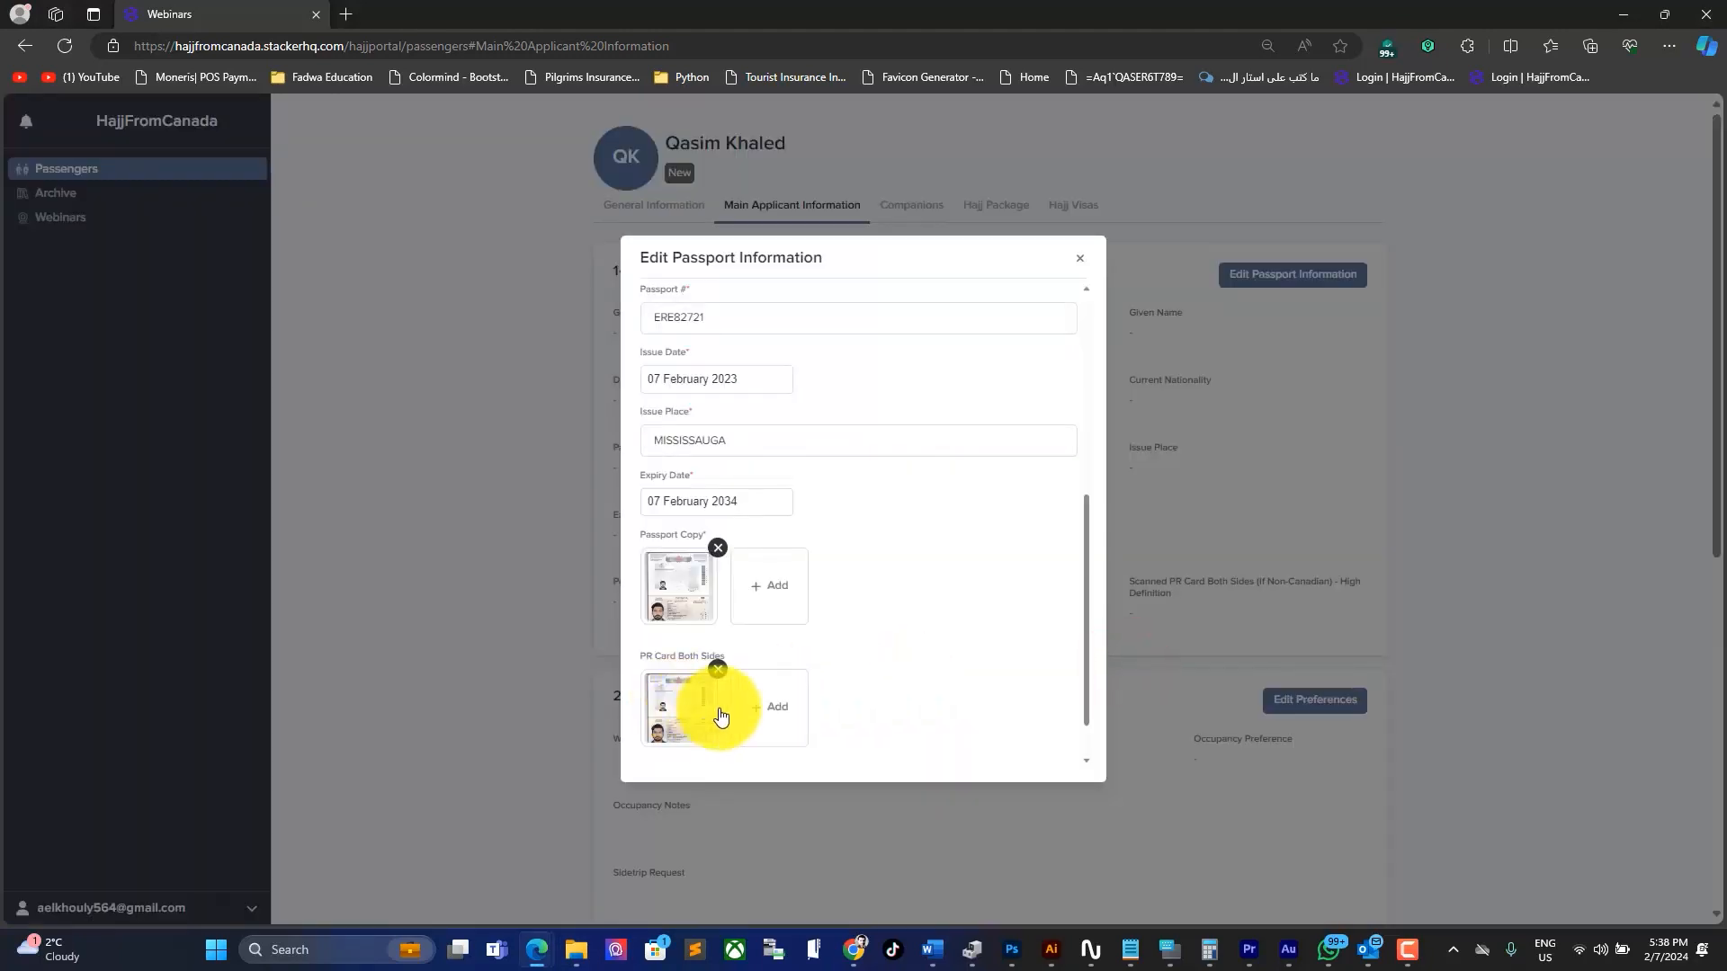
Step: Replace the Passport Copy with a freshly uploaded passport image
scroll(886, 592, "down", 1)
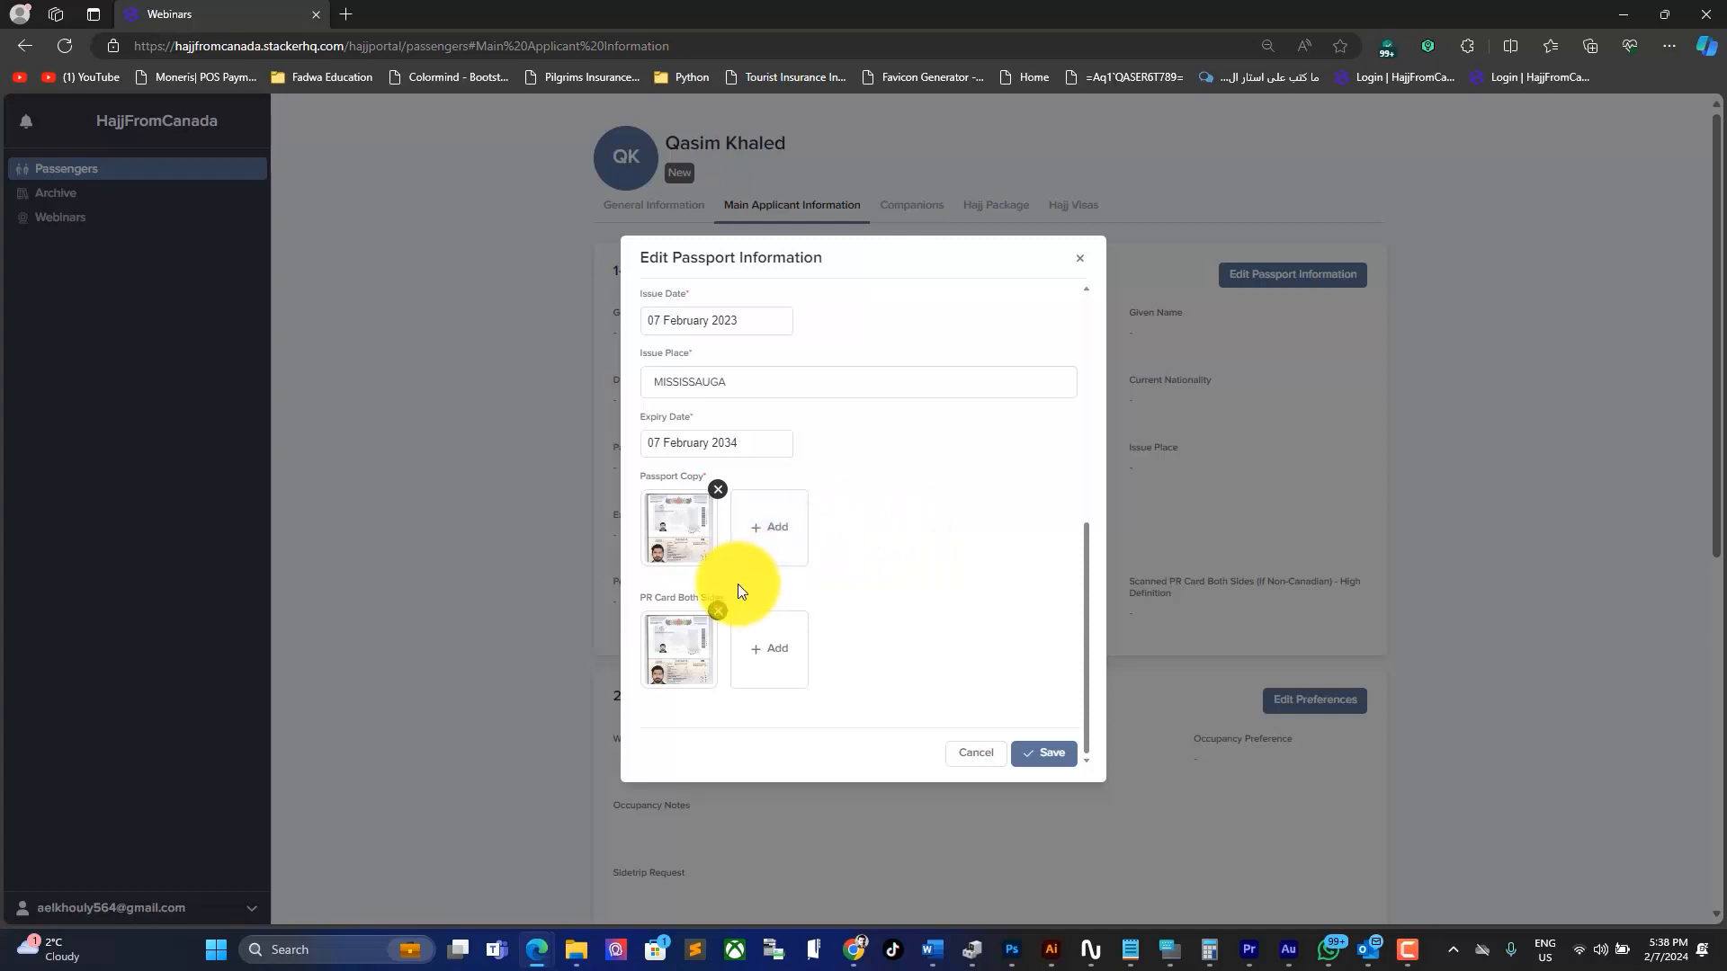
left_click(717, 490)
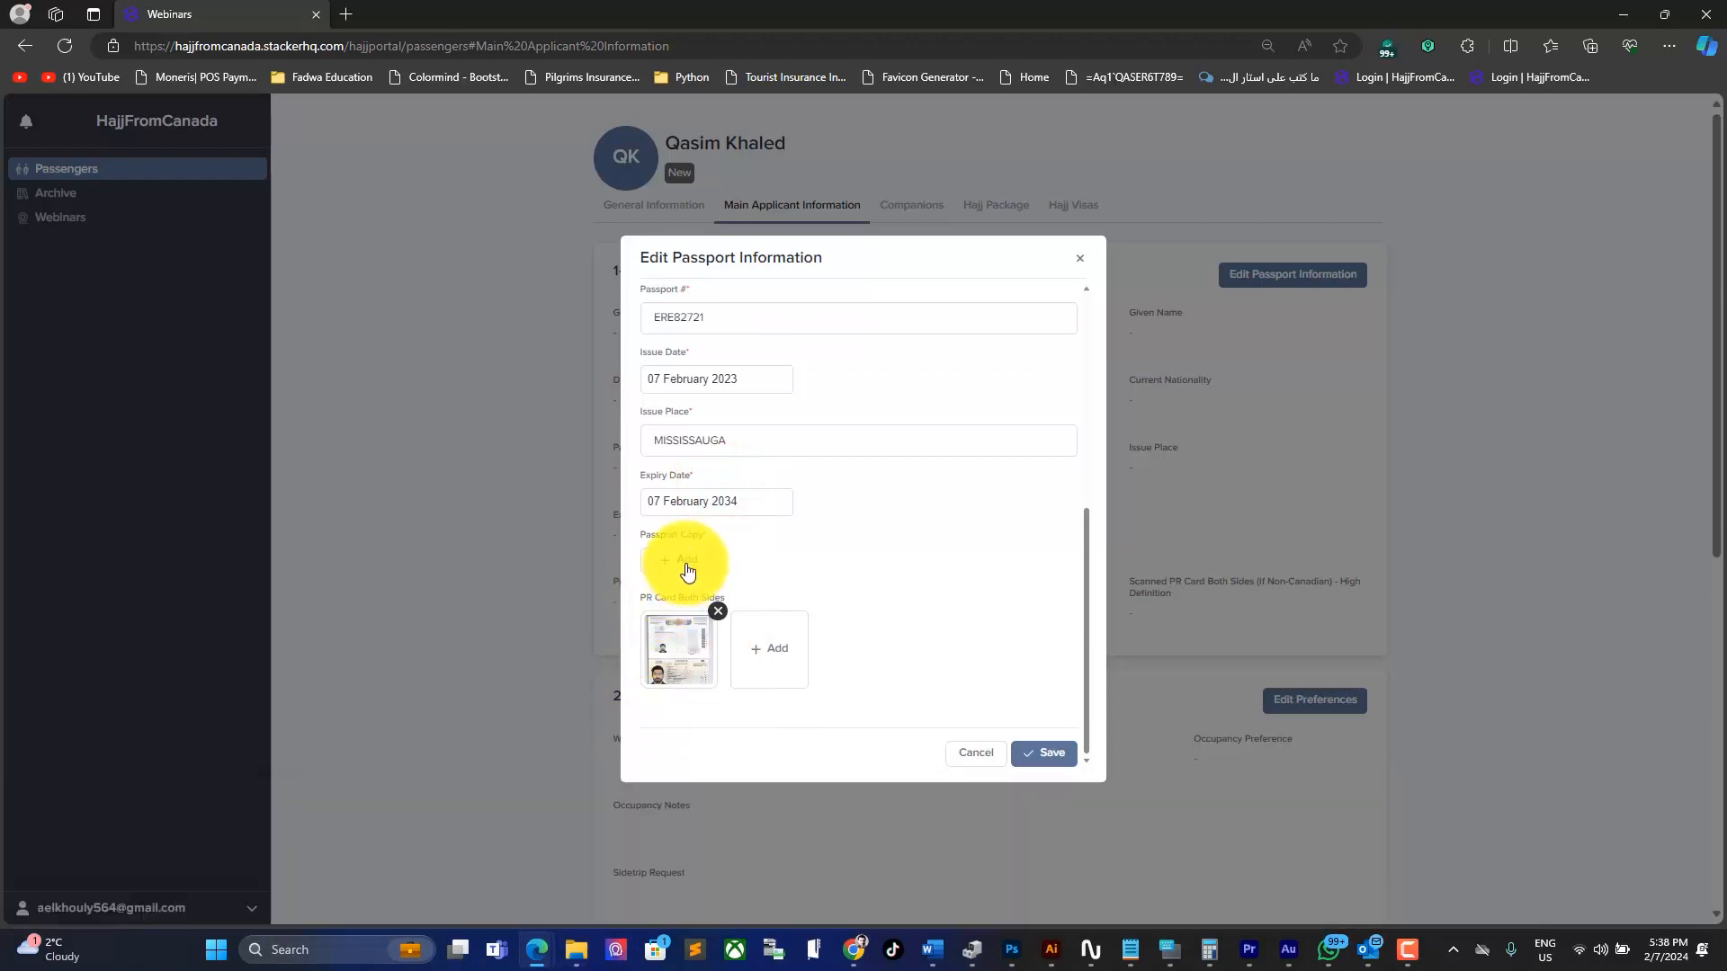
left_click(688, 569)
mouse_move(571, 953)
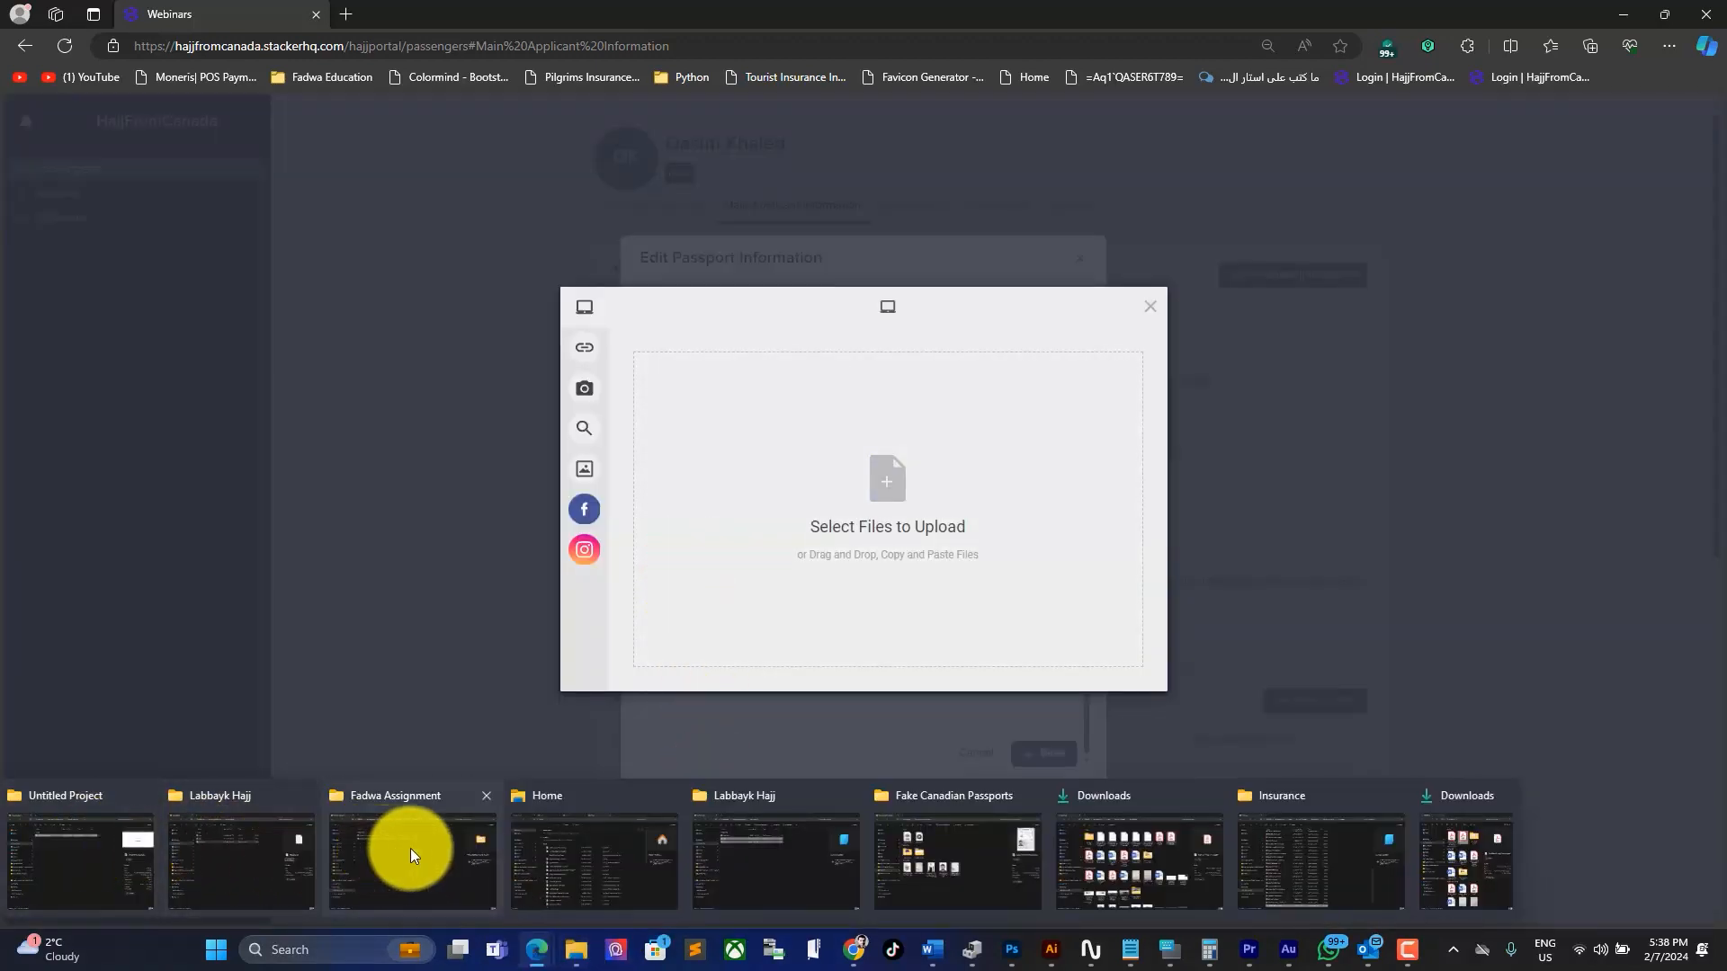
mouse_move(624, 840)
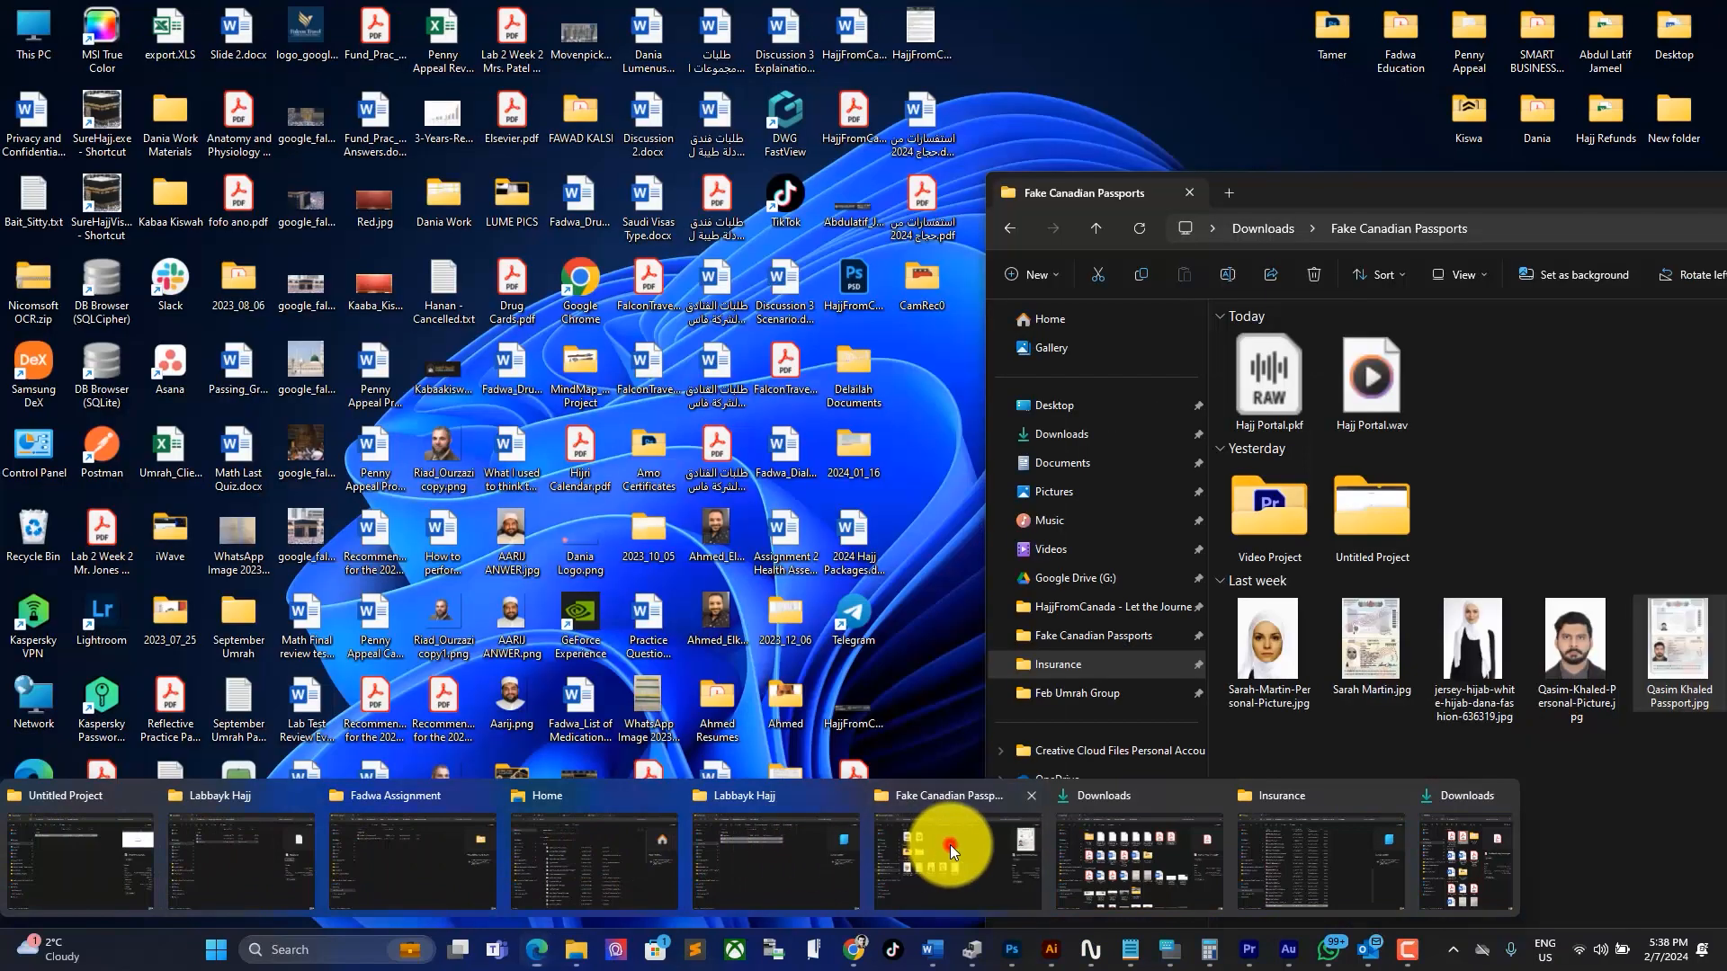
left_click(950, 844)
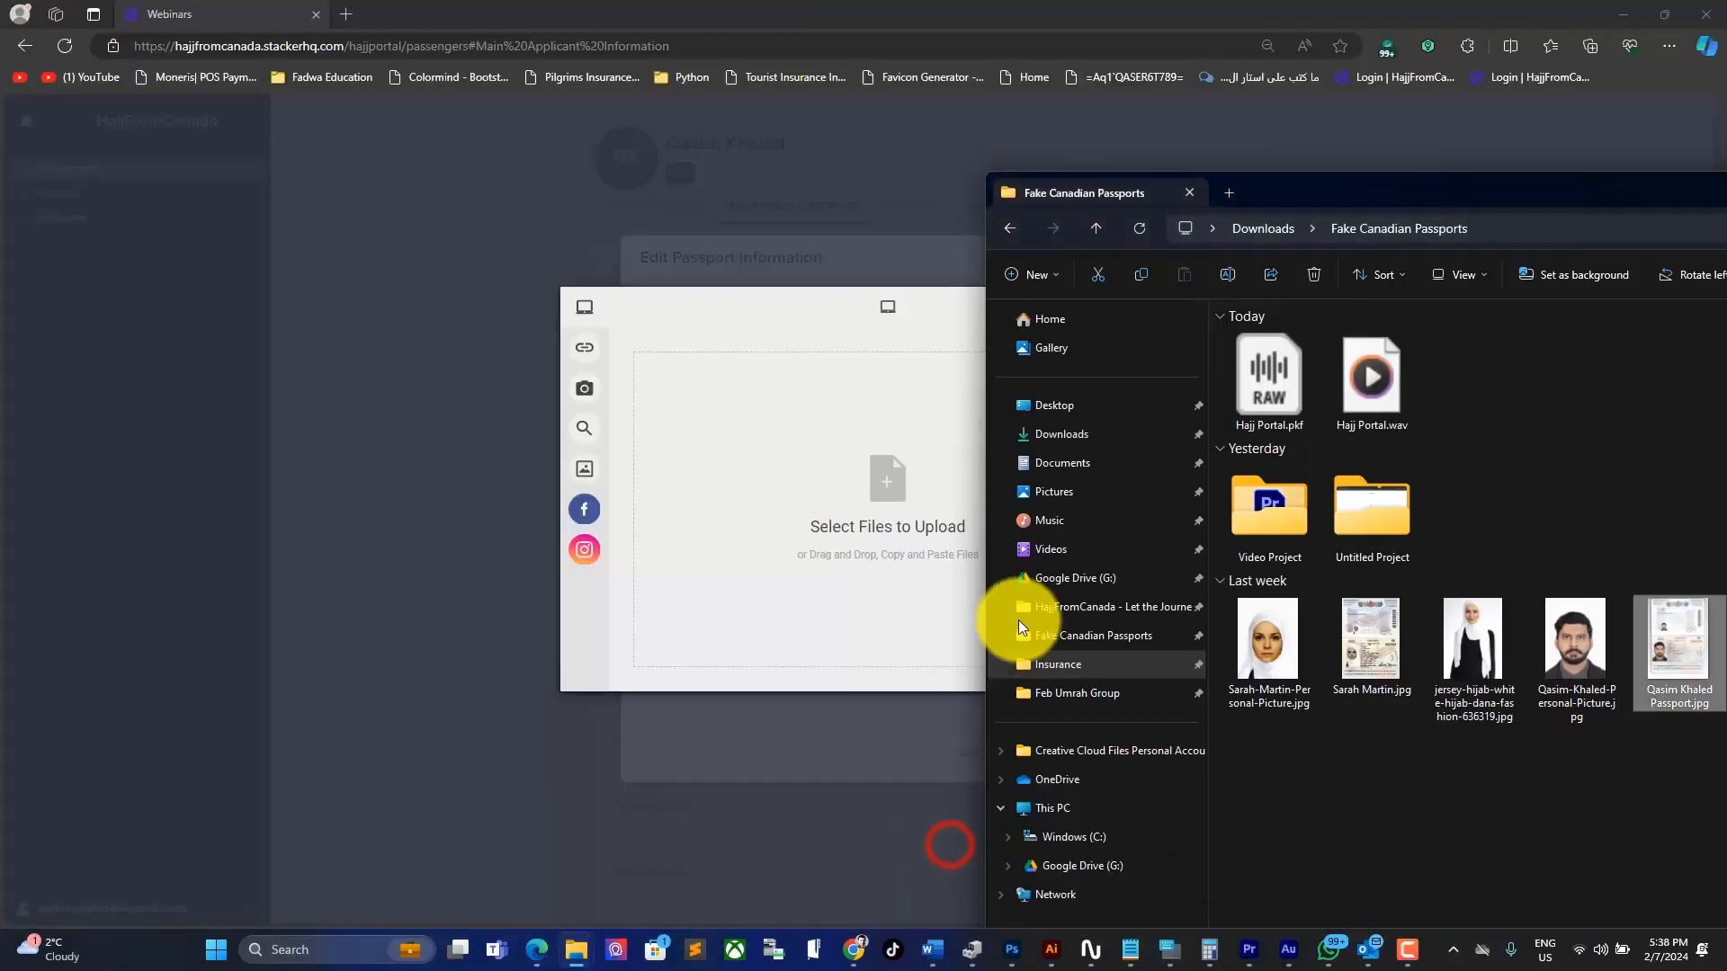
left_click_drag(1679, 640, 869, 522)
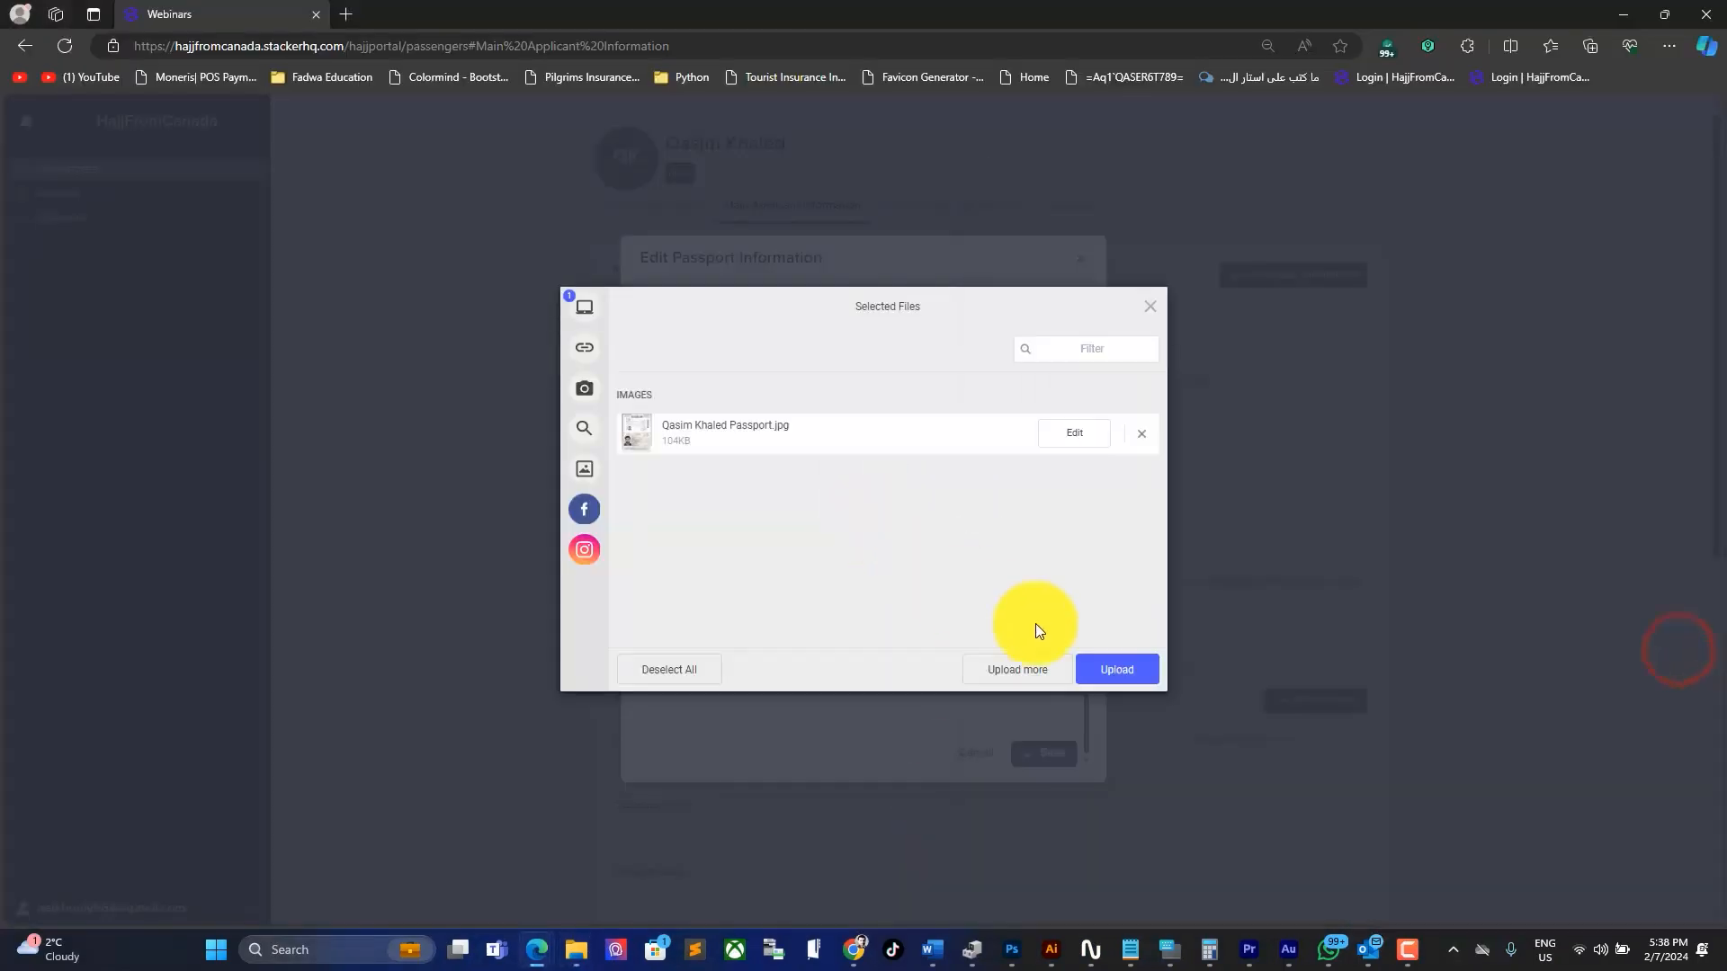
left_click(1114, 670)
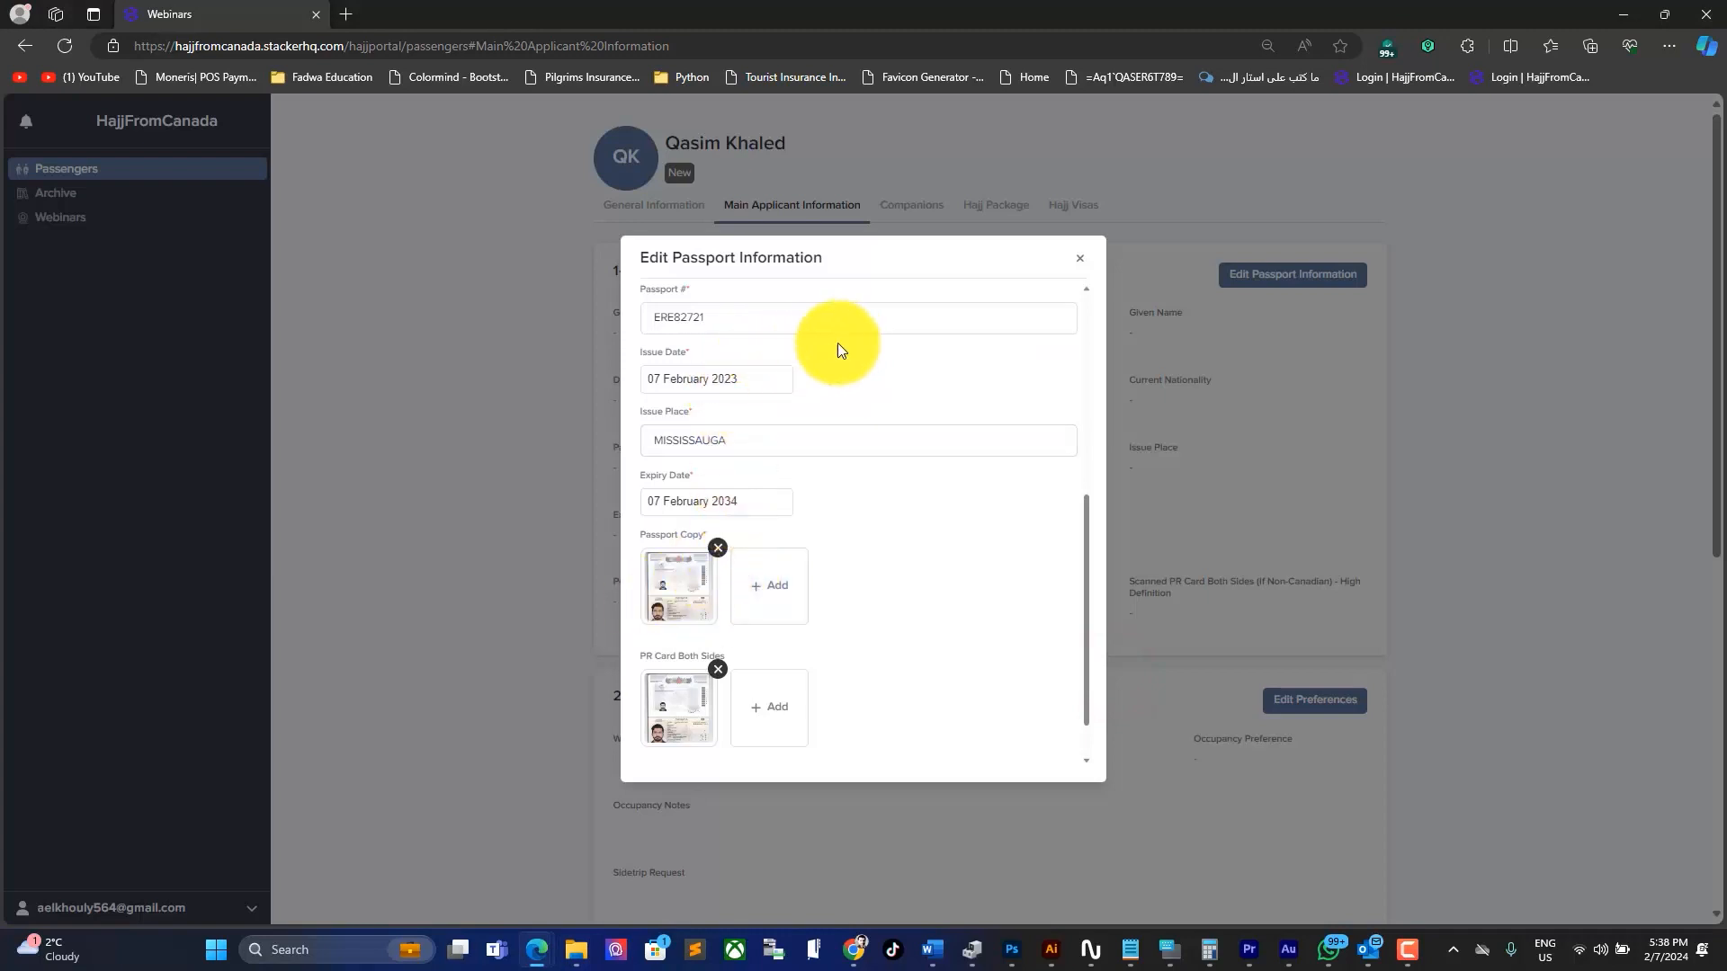
Step: Remove the PR Card image and save the passport information
left_click(632, 312)
left_click(629, 376)
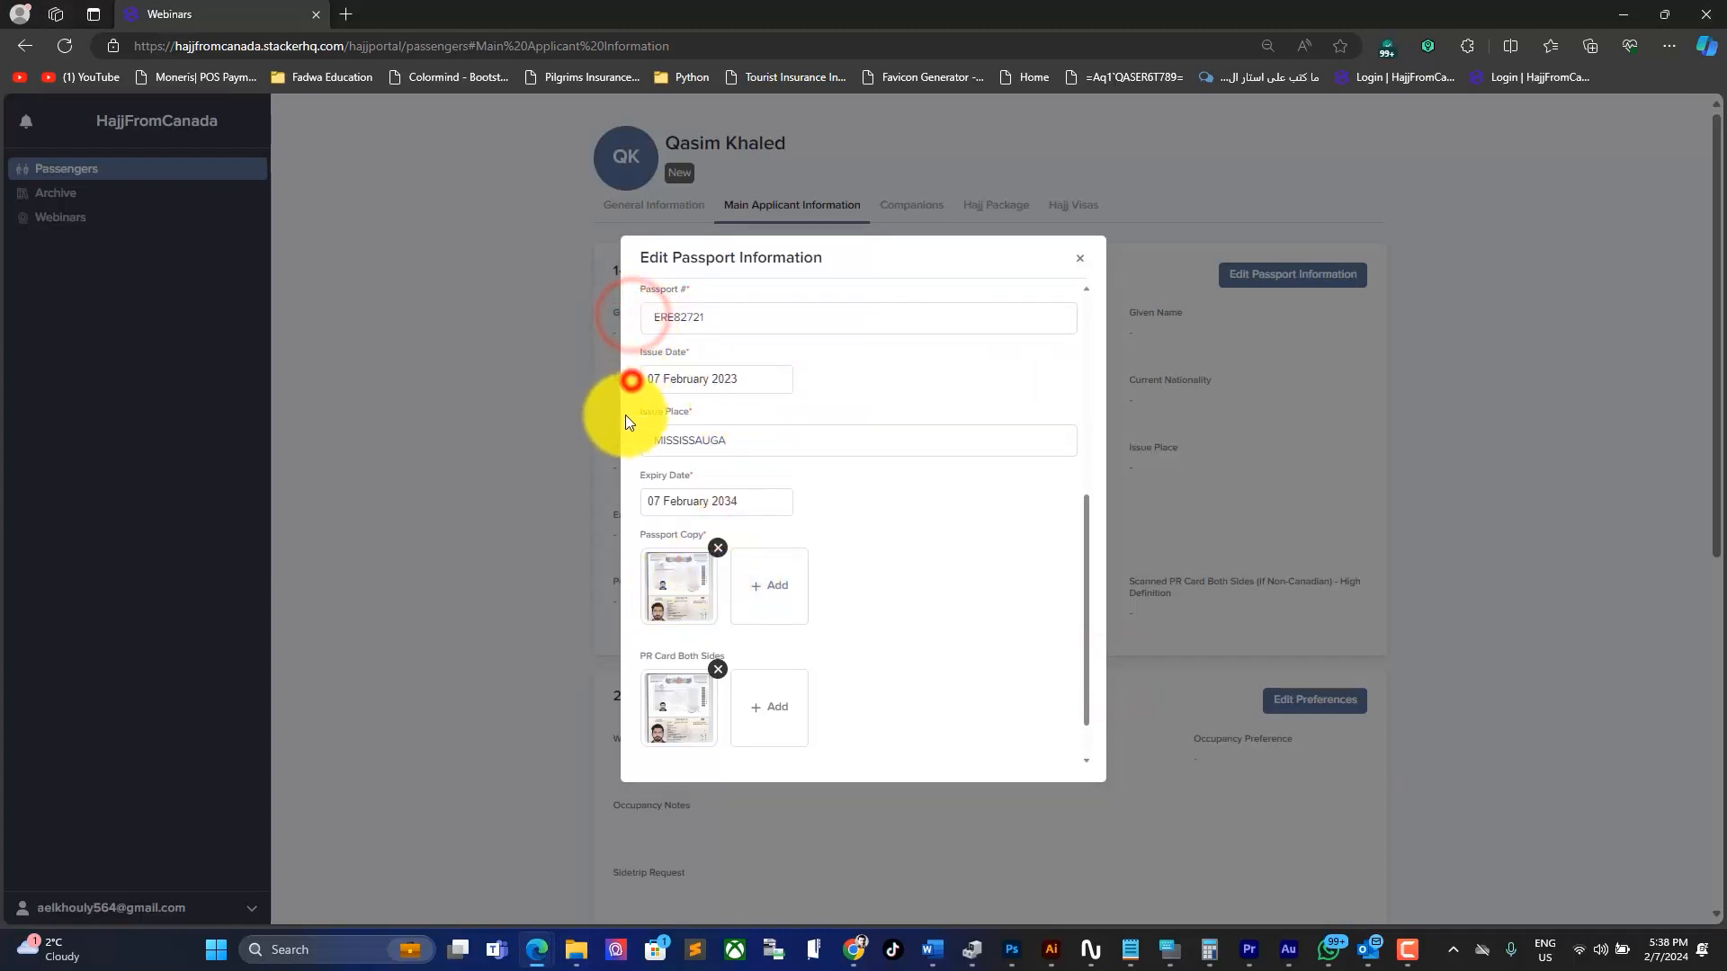
left_click(629, 434)
left_click(630, 499)
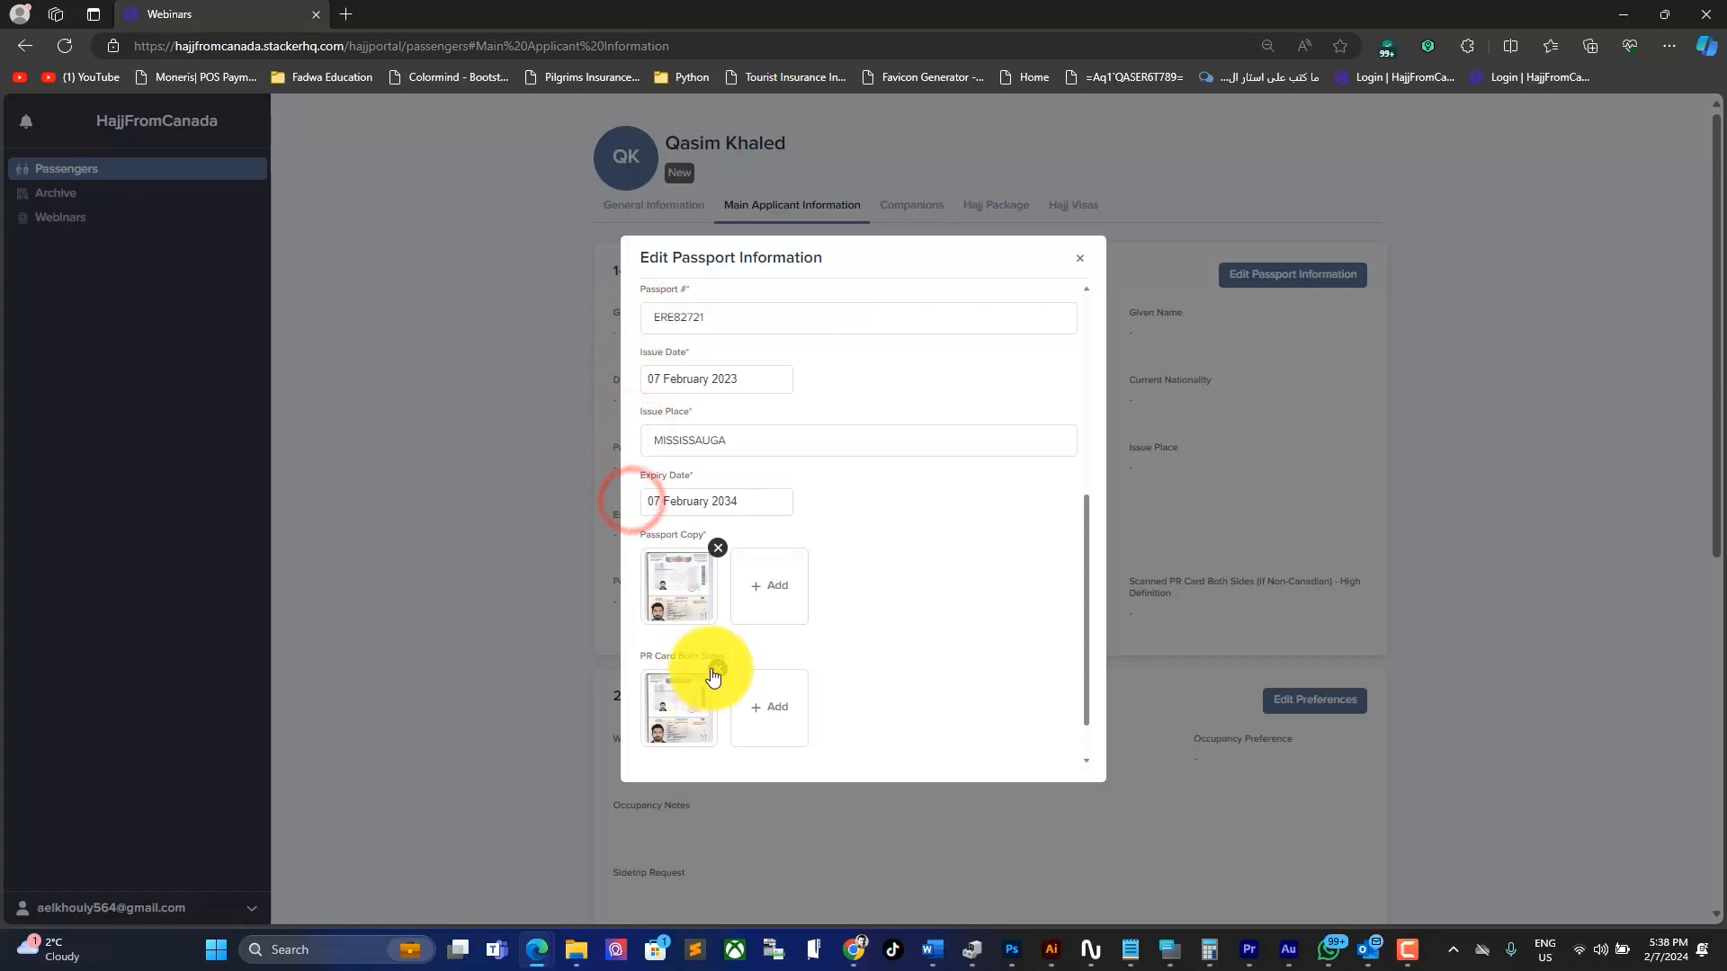
left_click(716, 669)
left_click(1051, 753)
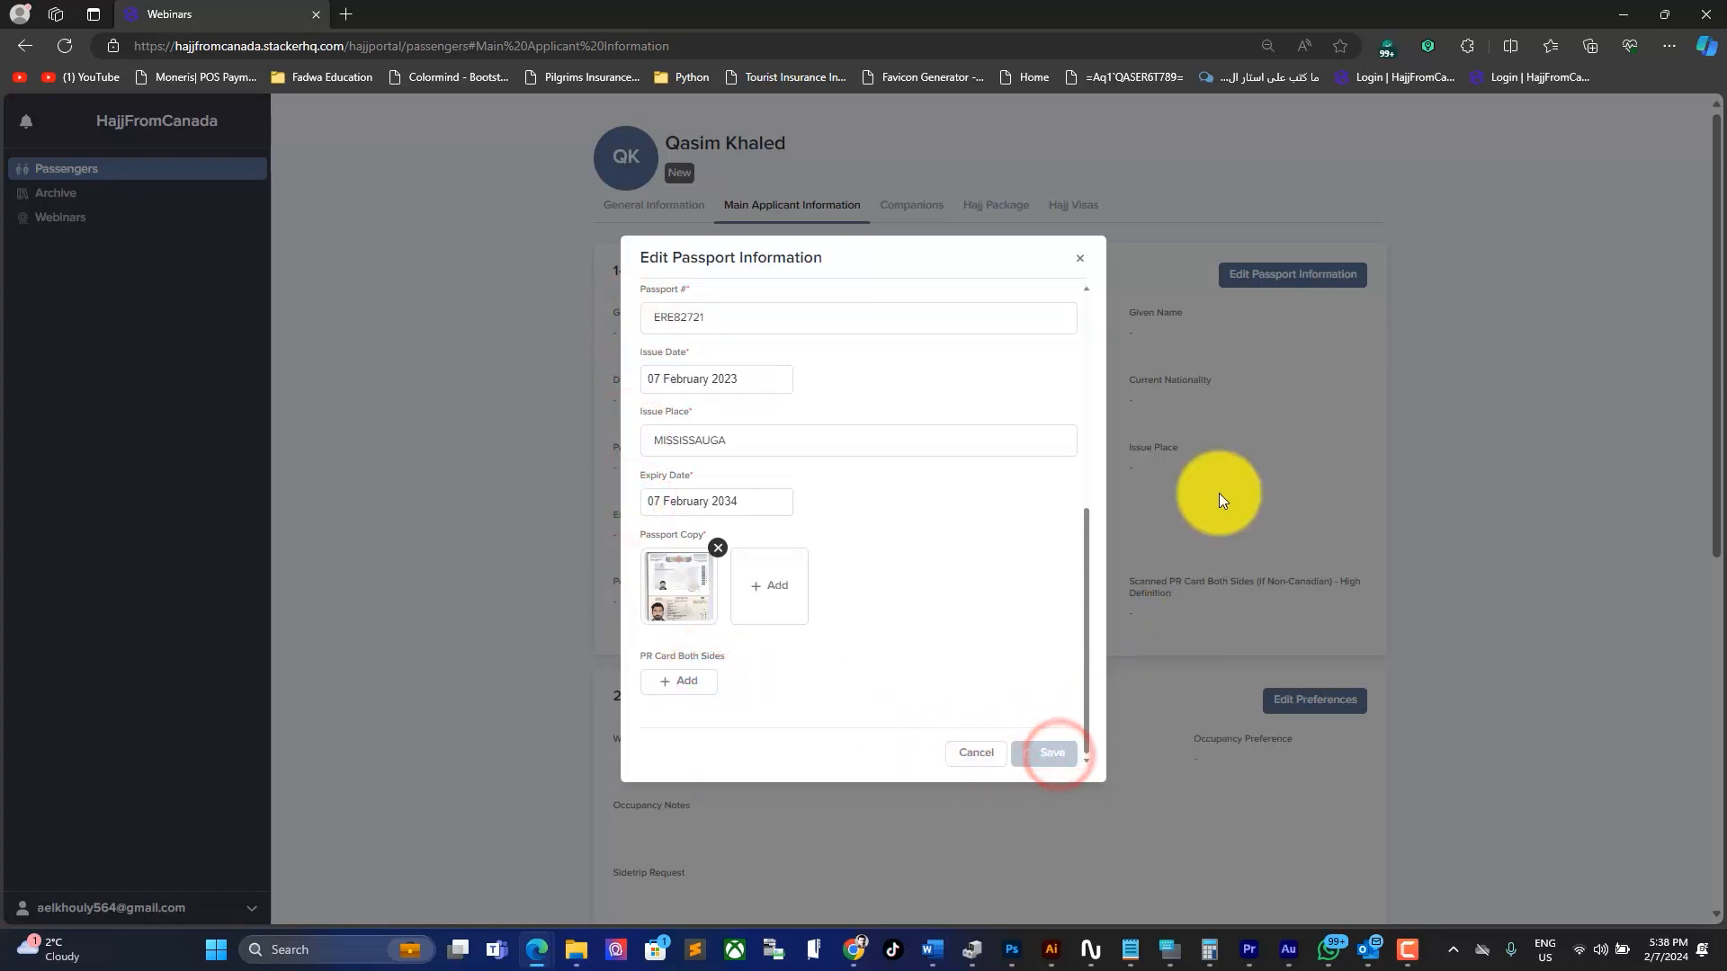
scroll(863, 602, "down", 5)
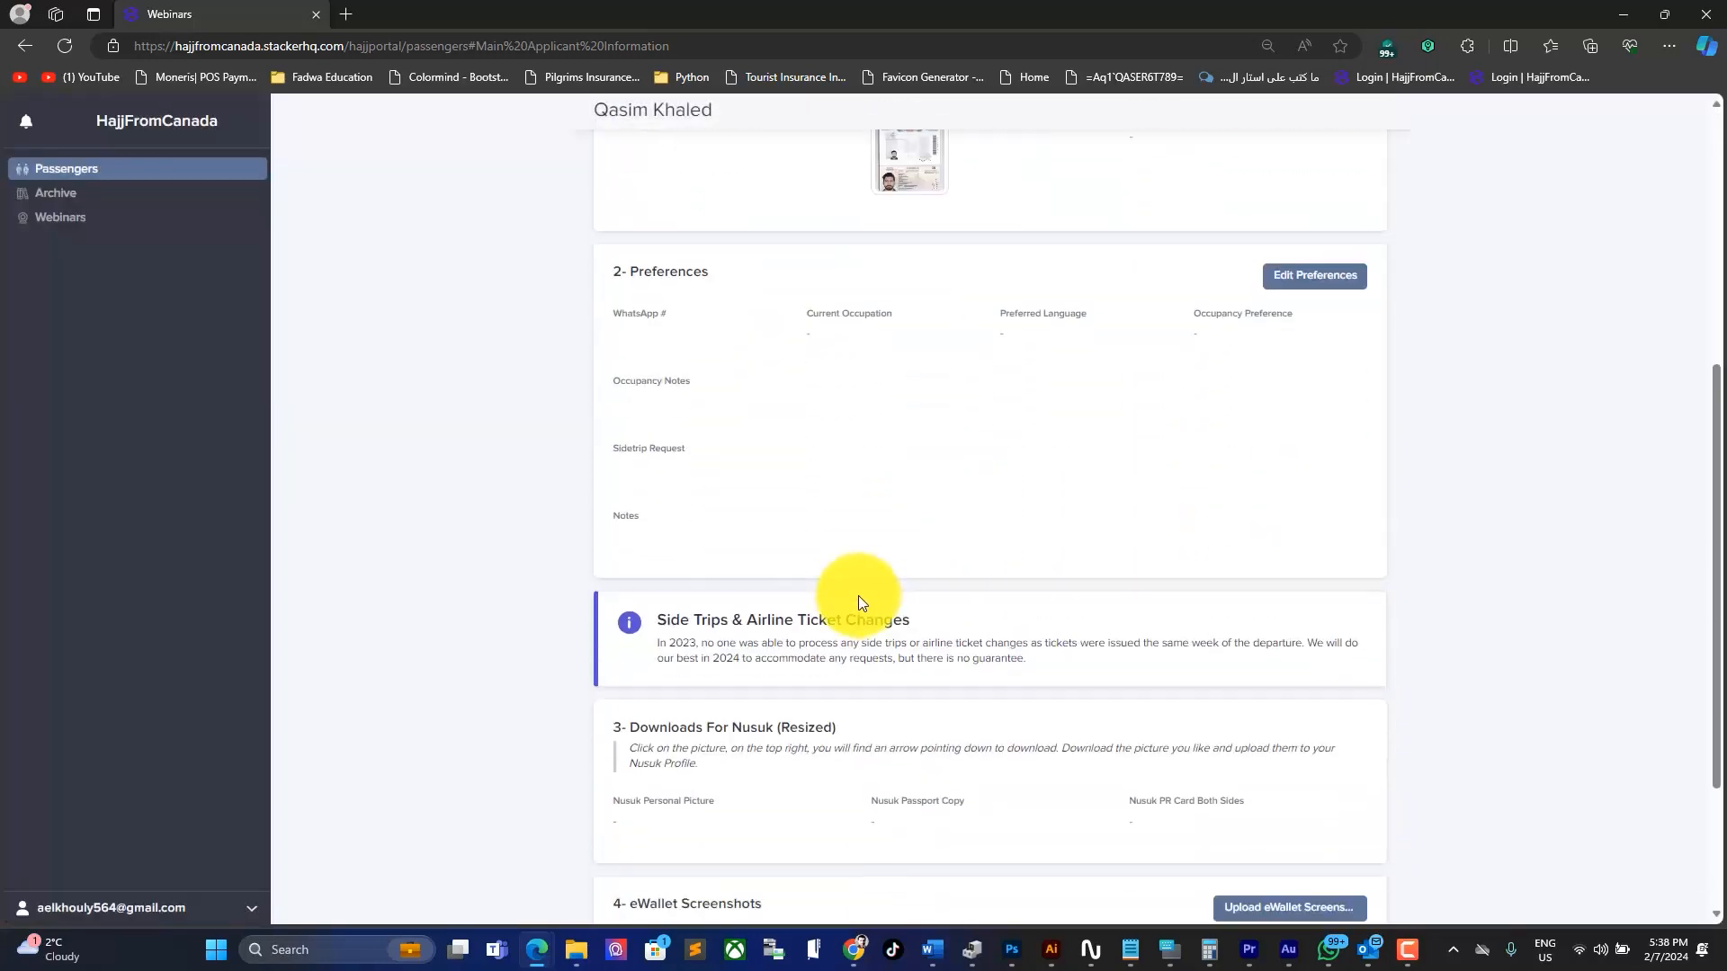
Step: In Edit Preferences, upload the applicant's personal picture from the Fake Canadian Passports folder
left_click(1319, 269)
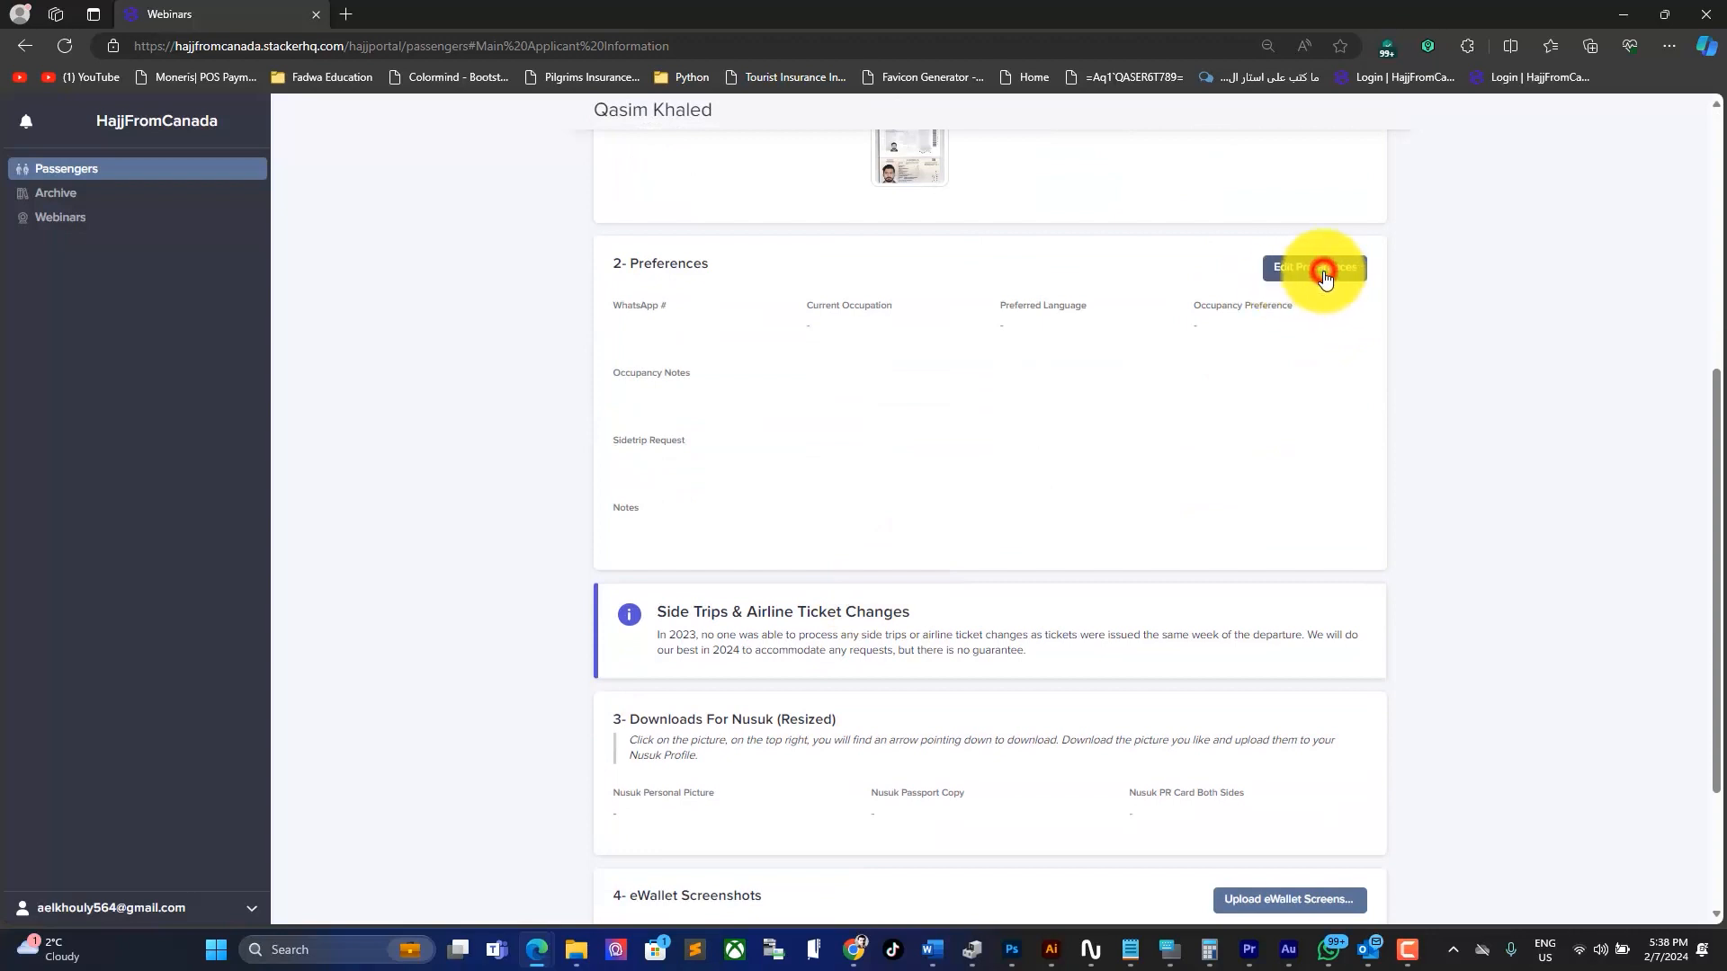
left_click(675, 359)
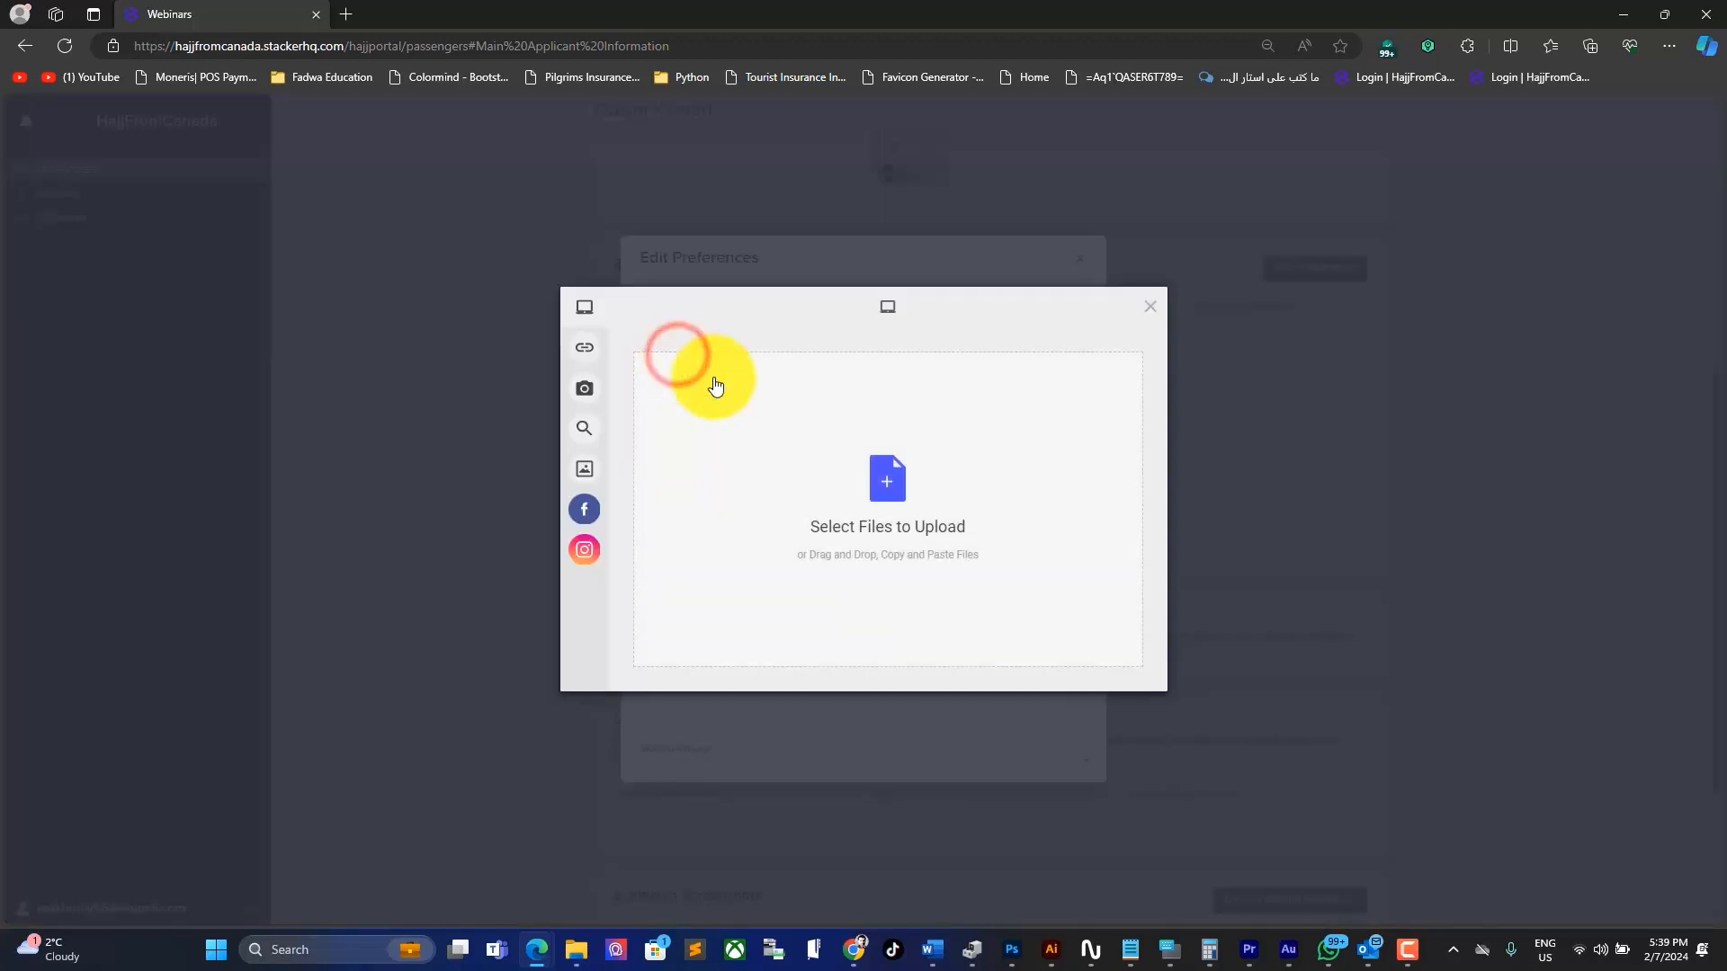
mouse_move(589, 965)
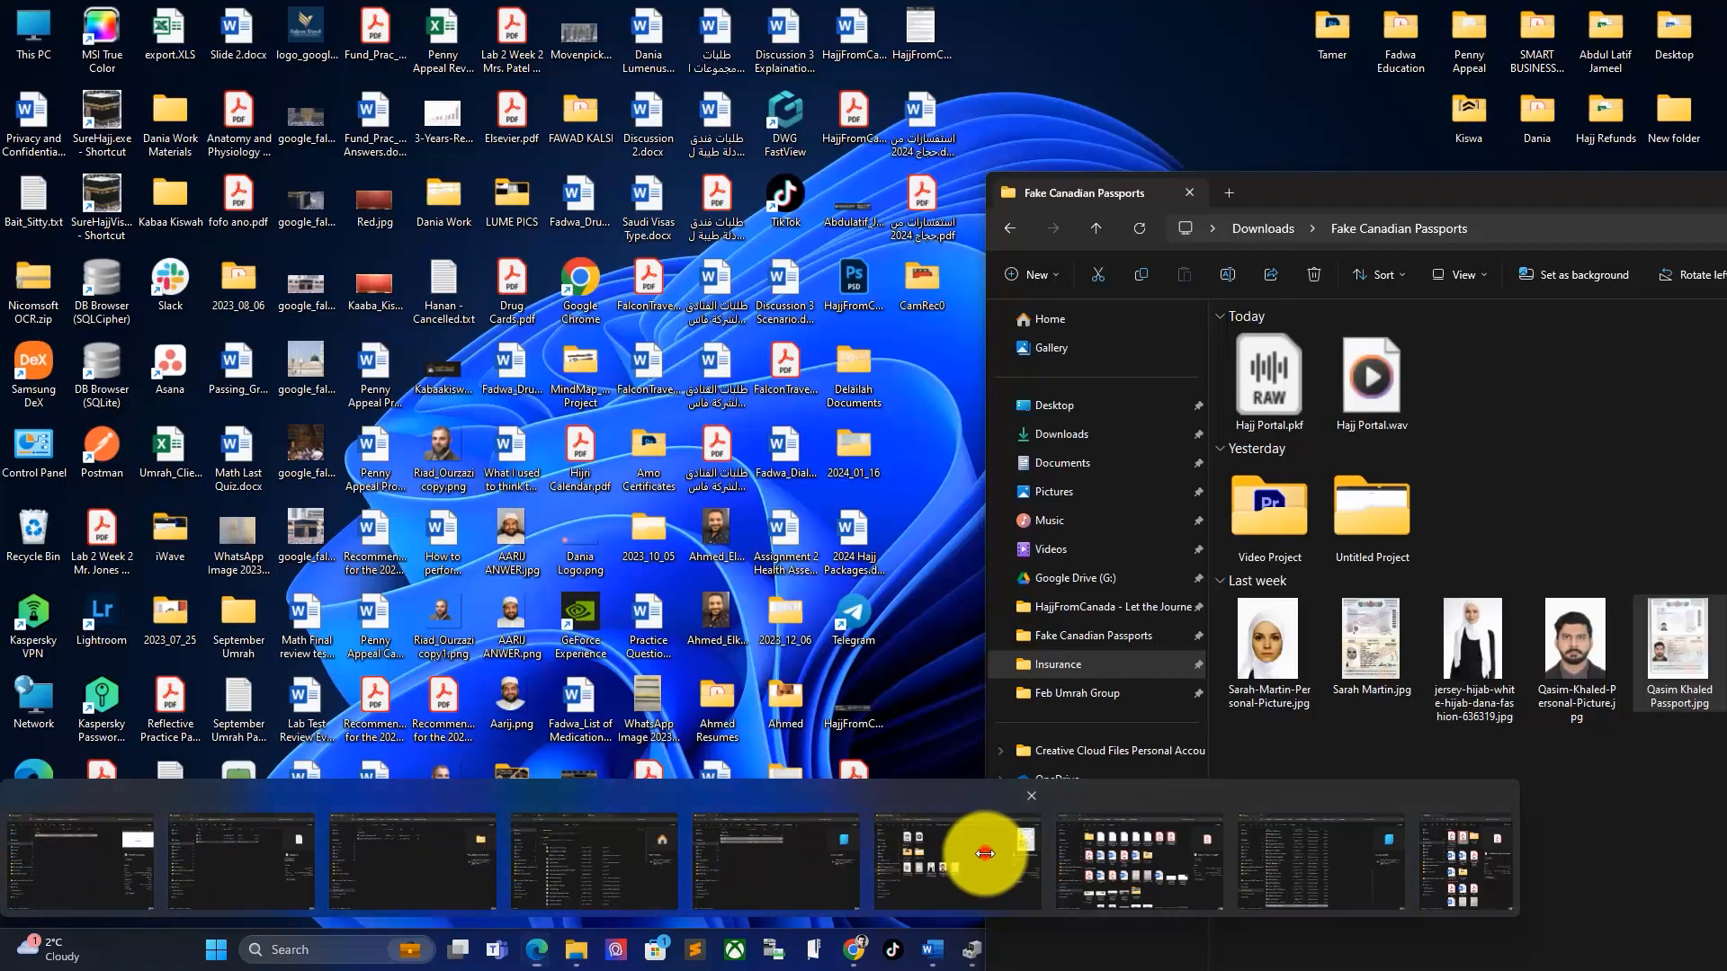
left_click(985, 853)
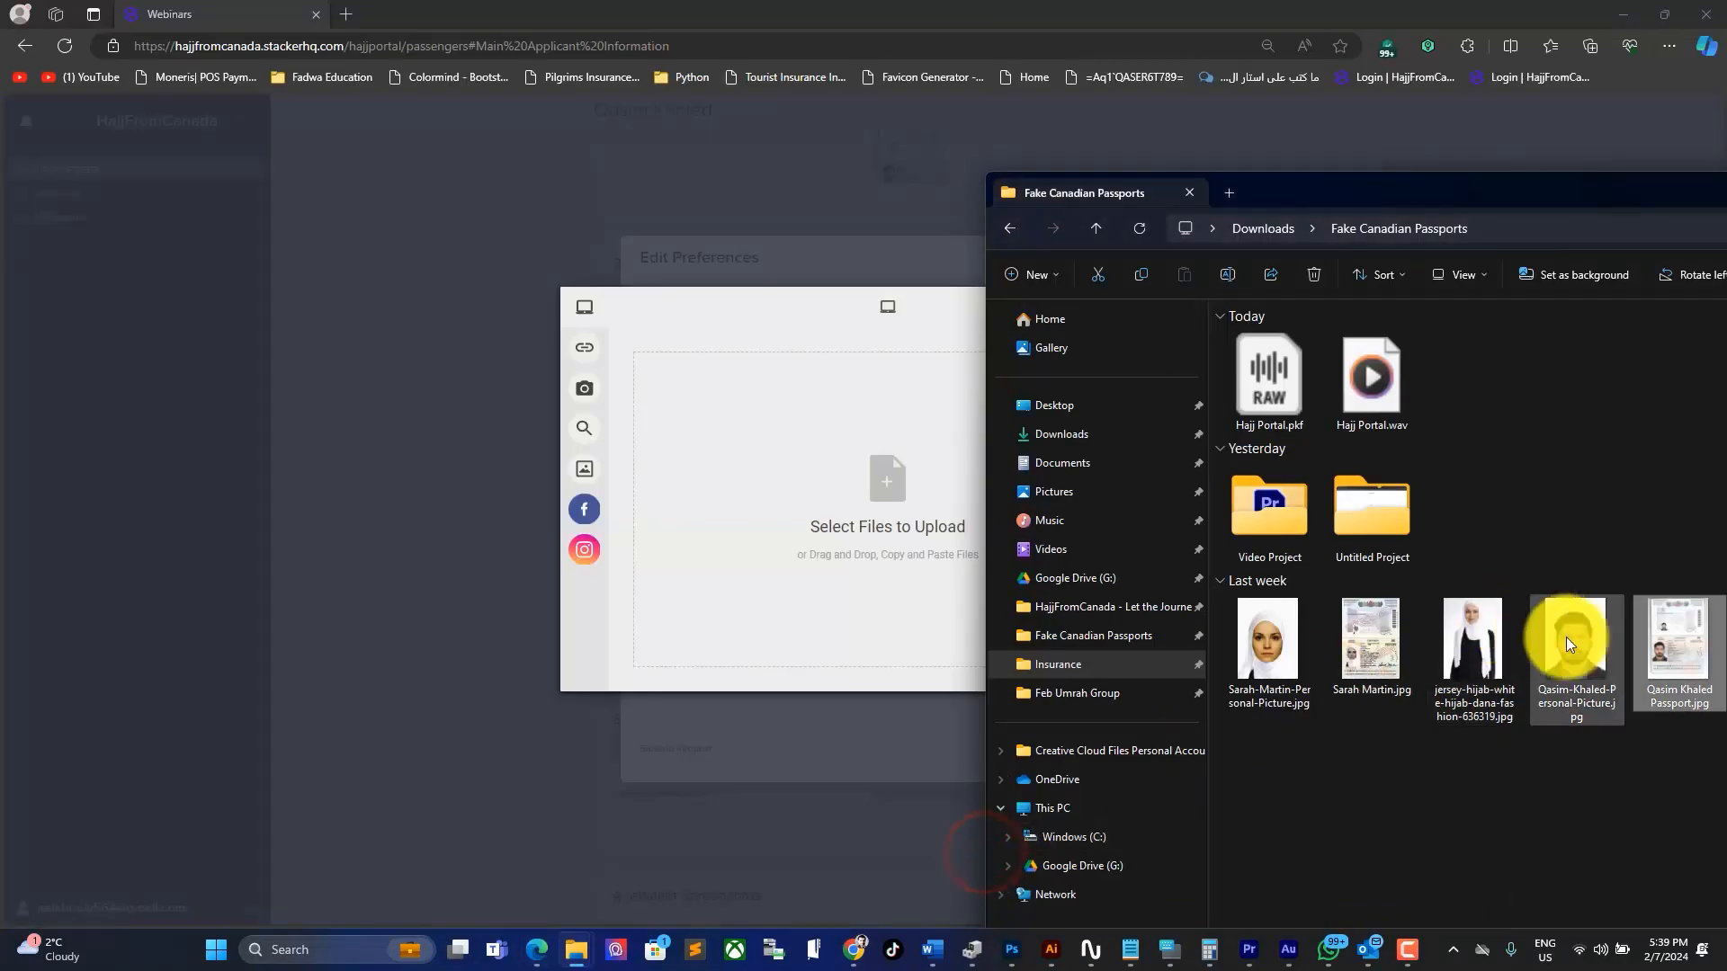
left_click_drag(1570, 634, 813, 552)
left_click(1116, 671)
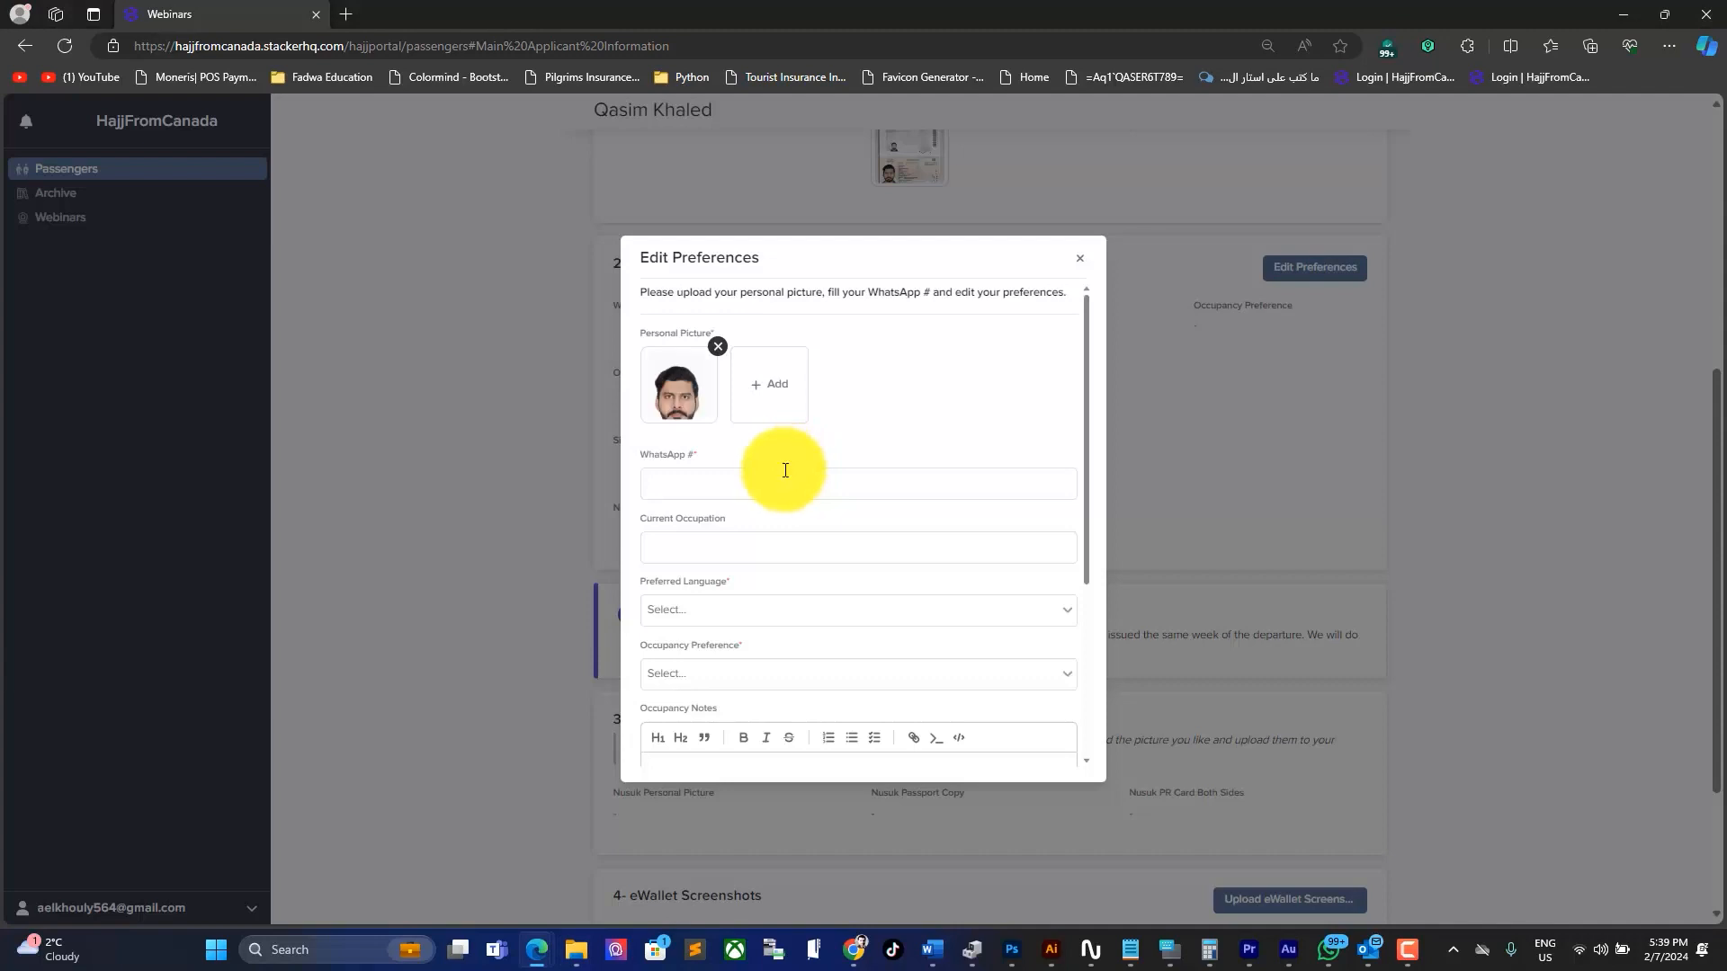
Step: Enter the applicant's WhatsApp number and the current occupation IT Engineer
left_click(783, 479)
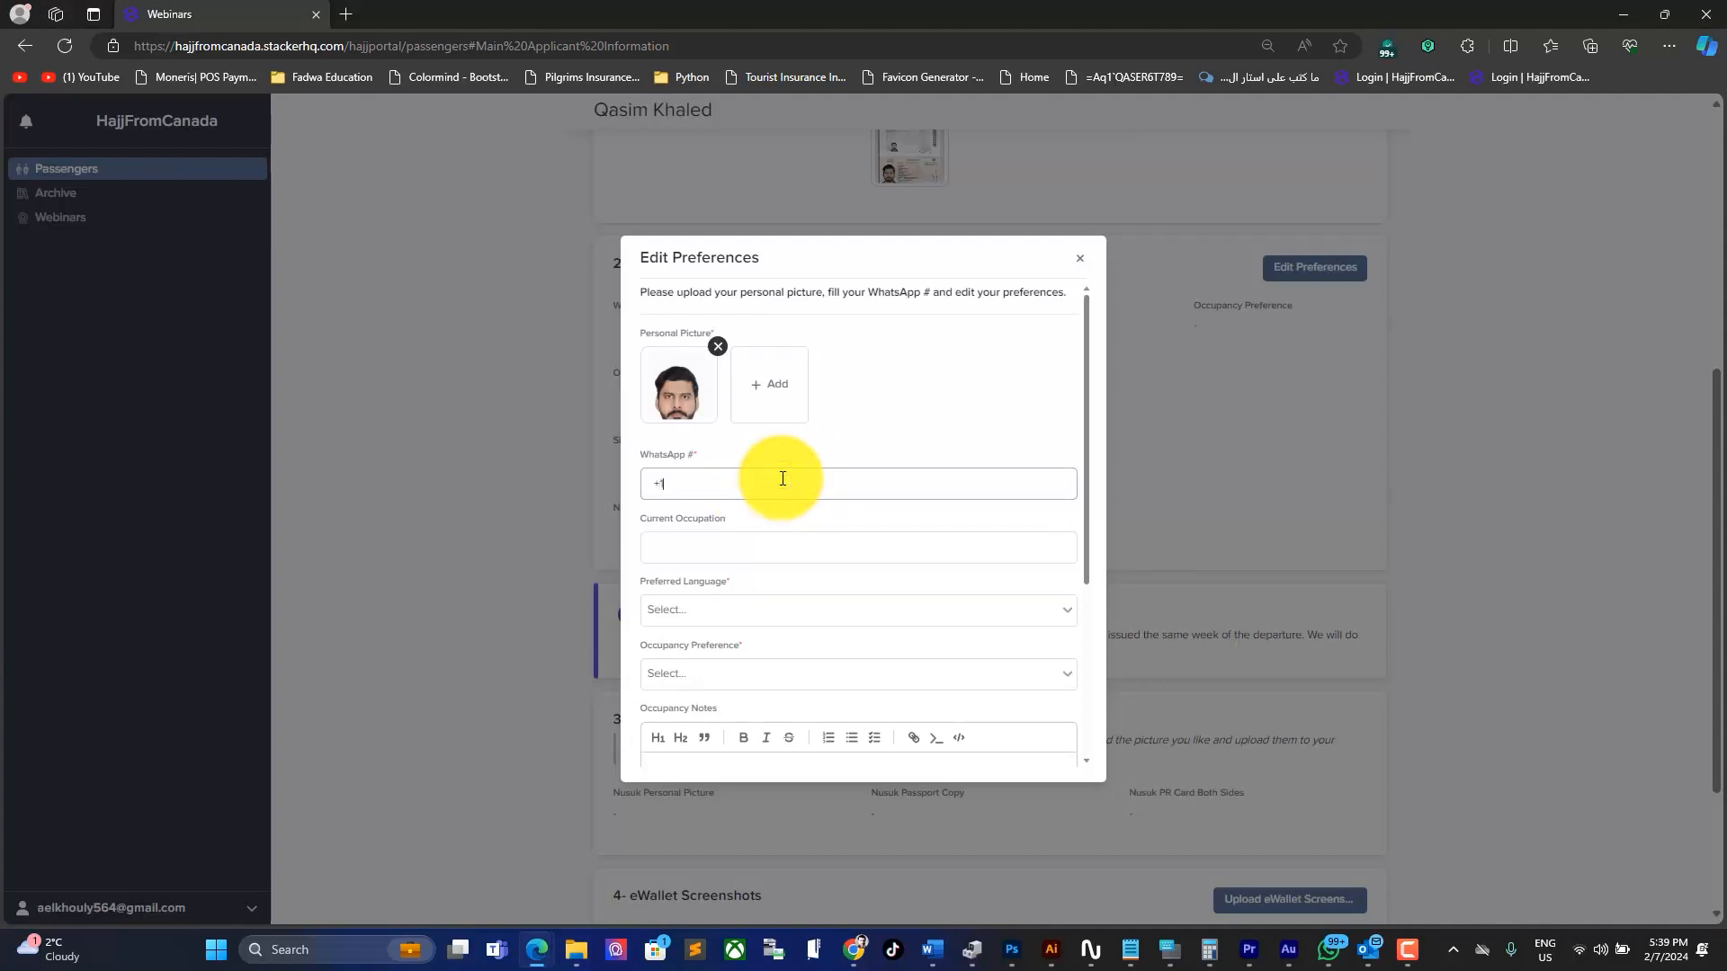
key("Tab")
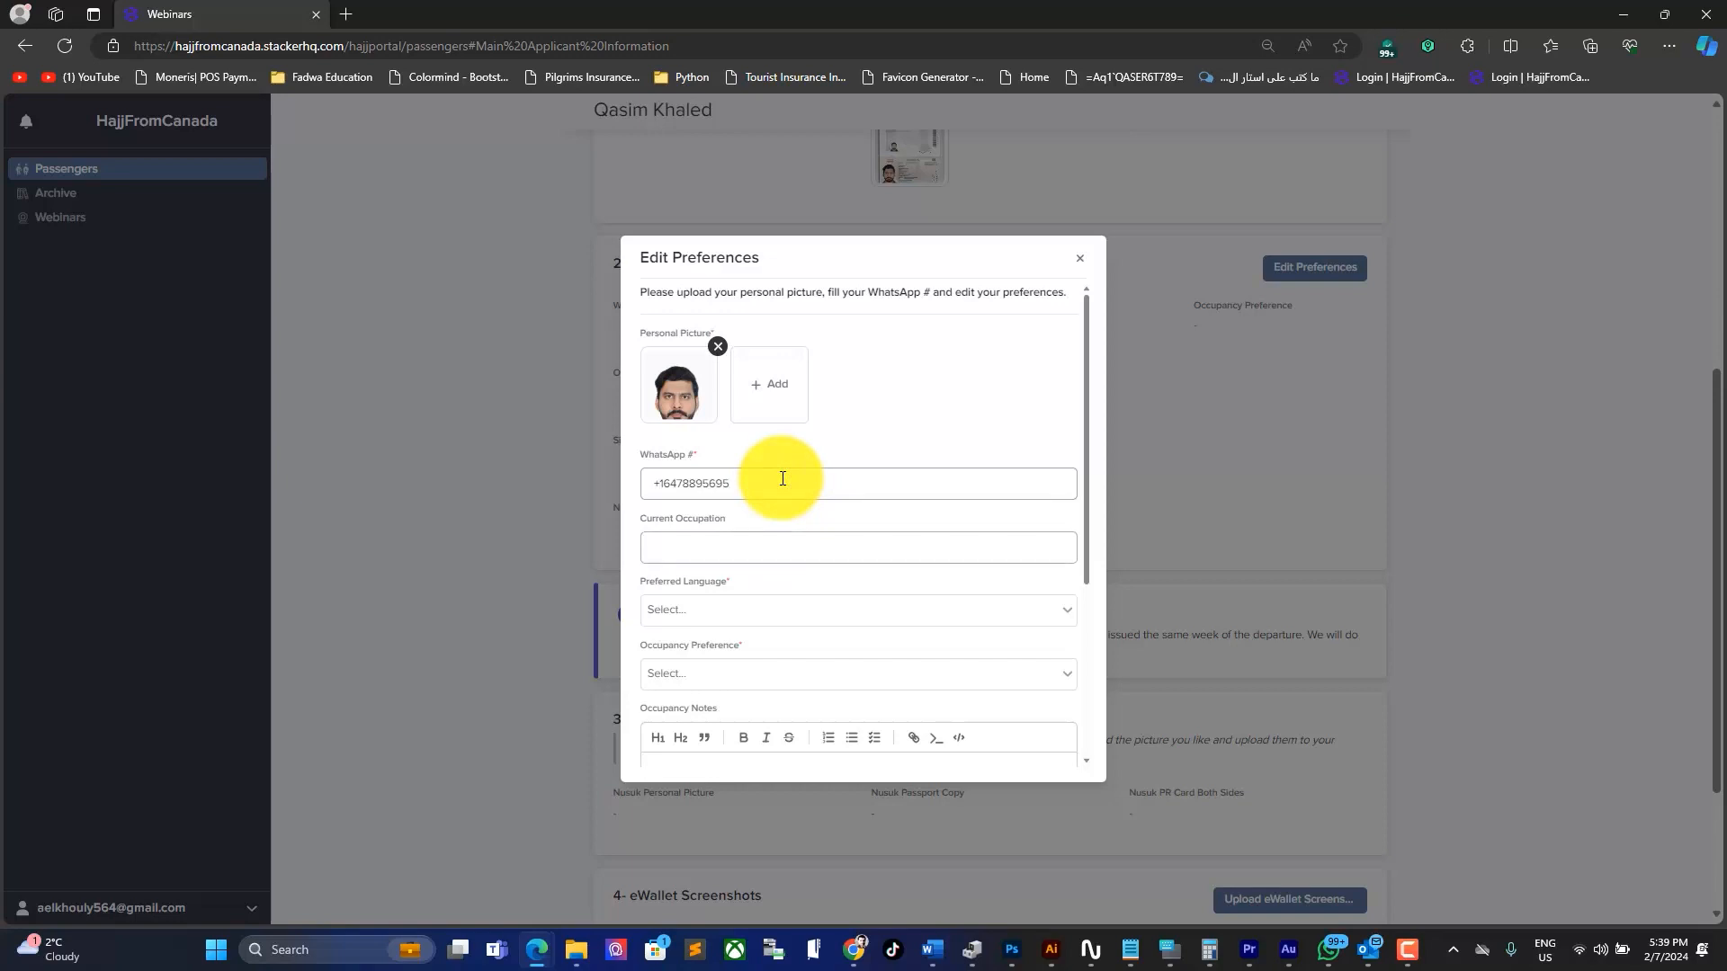
type("IT Enginee")
Step: Set the preferred language to English and the occupancy preference to Quad
left_click(761, 611)
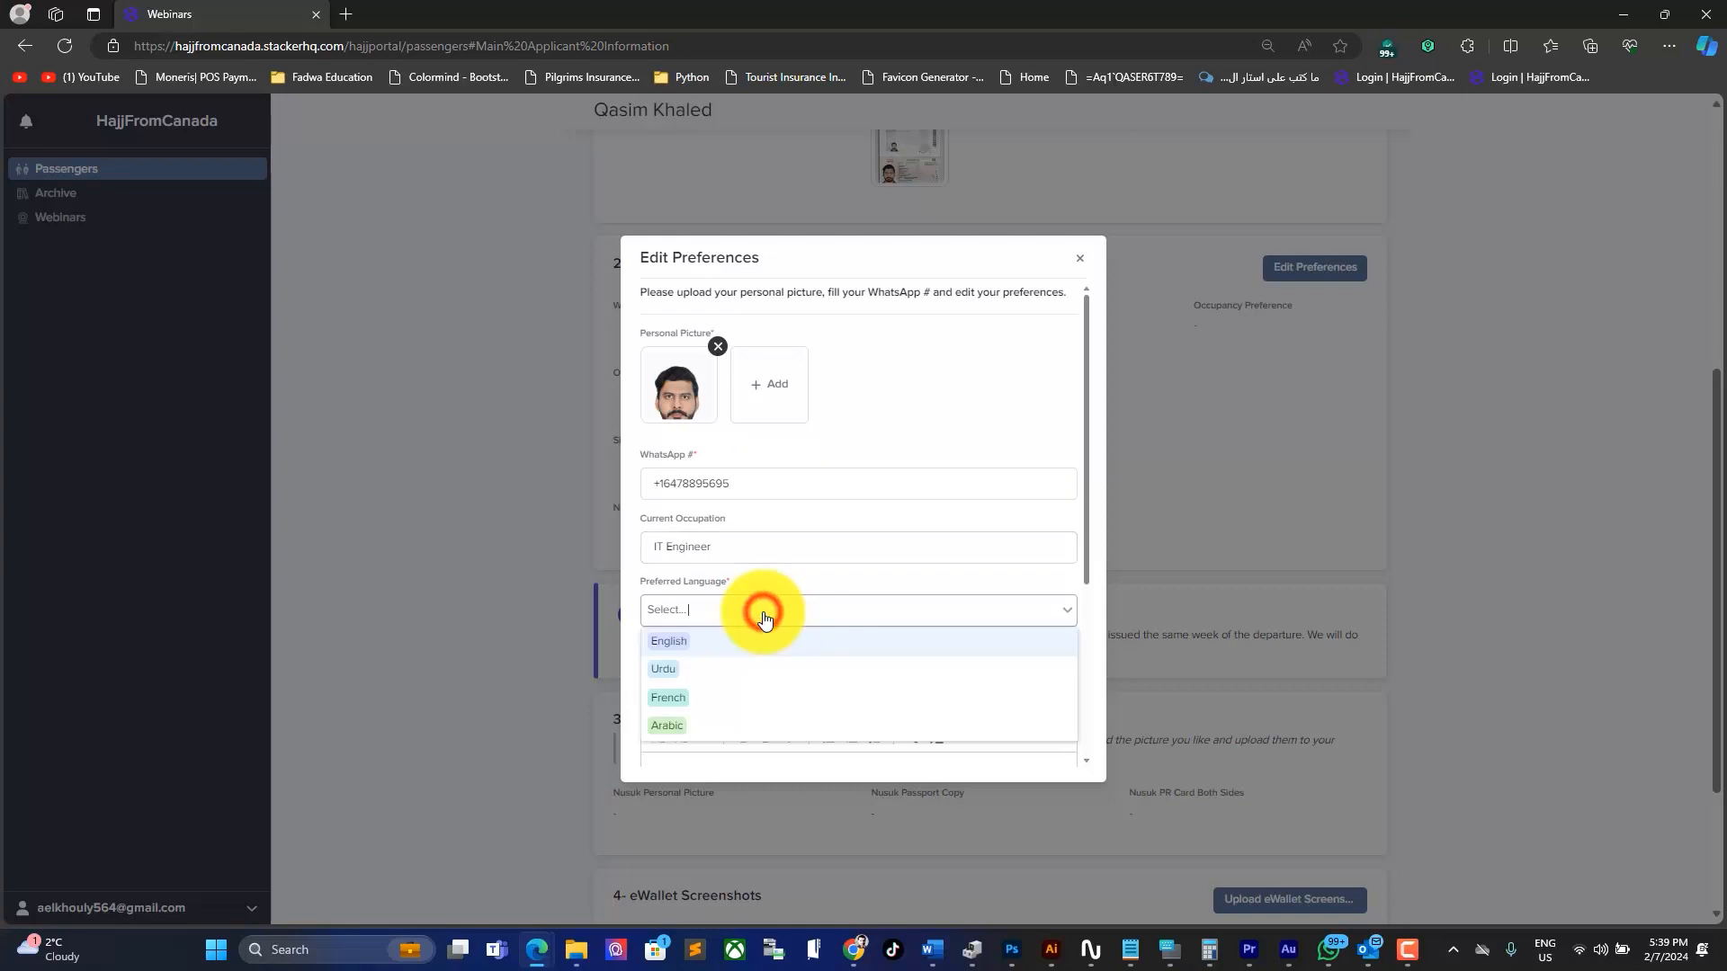
left_click(714, 638)
left_click(706, 677)
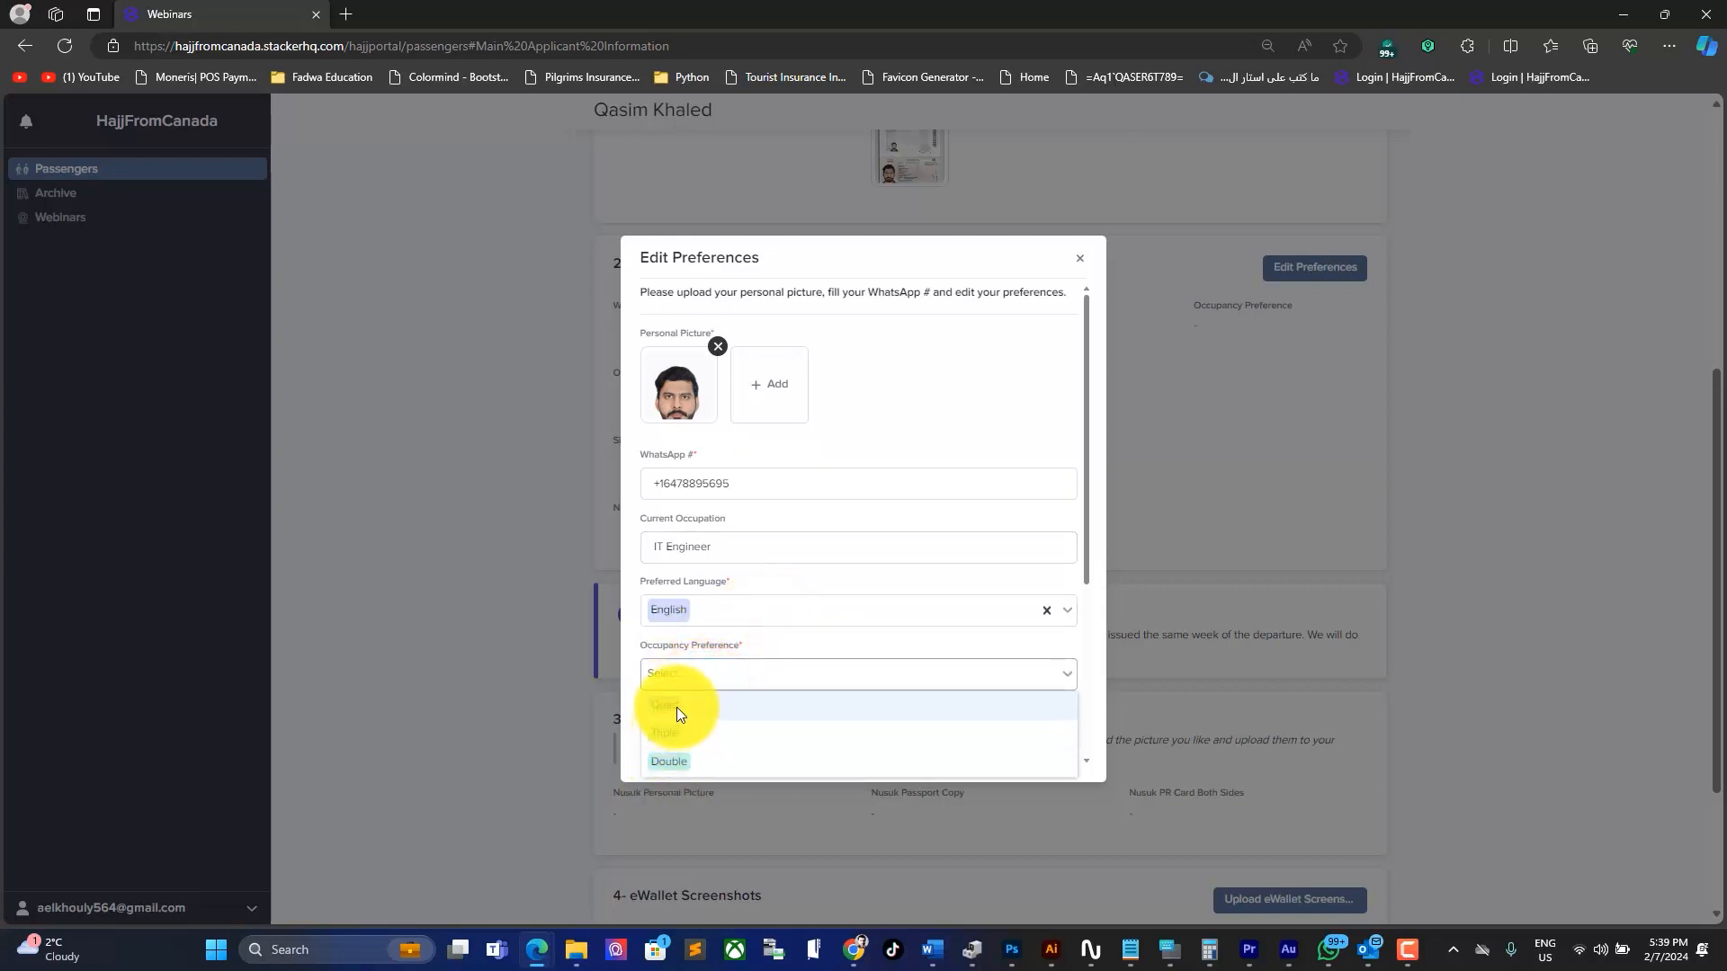
left_click(677, 707)
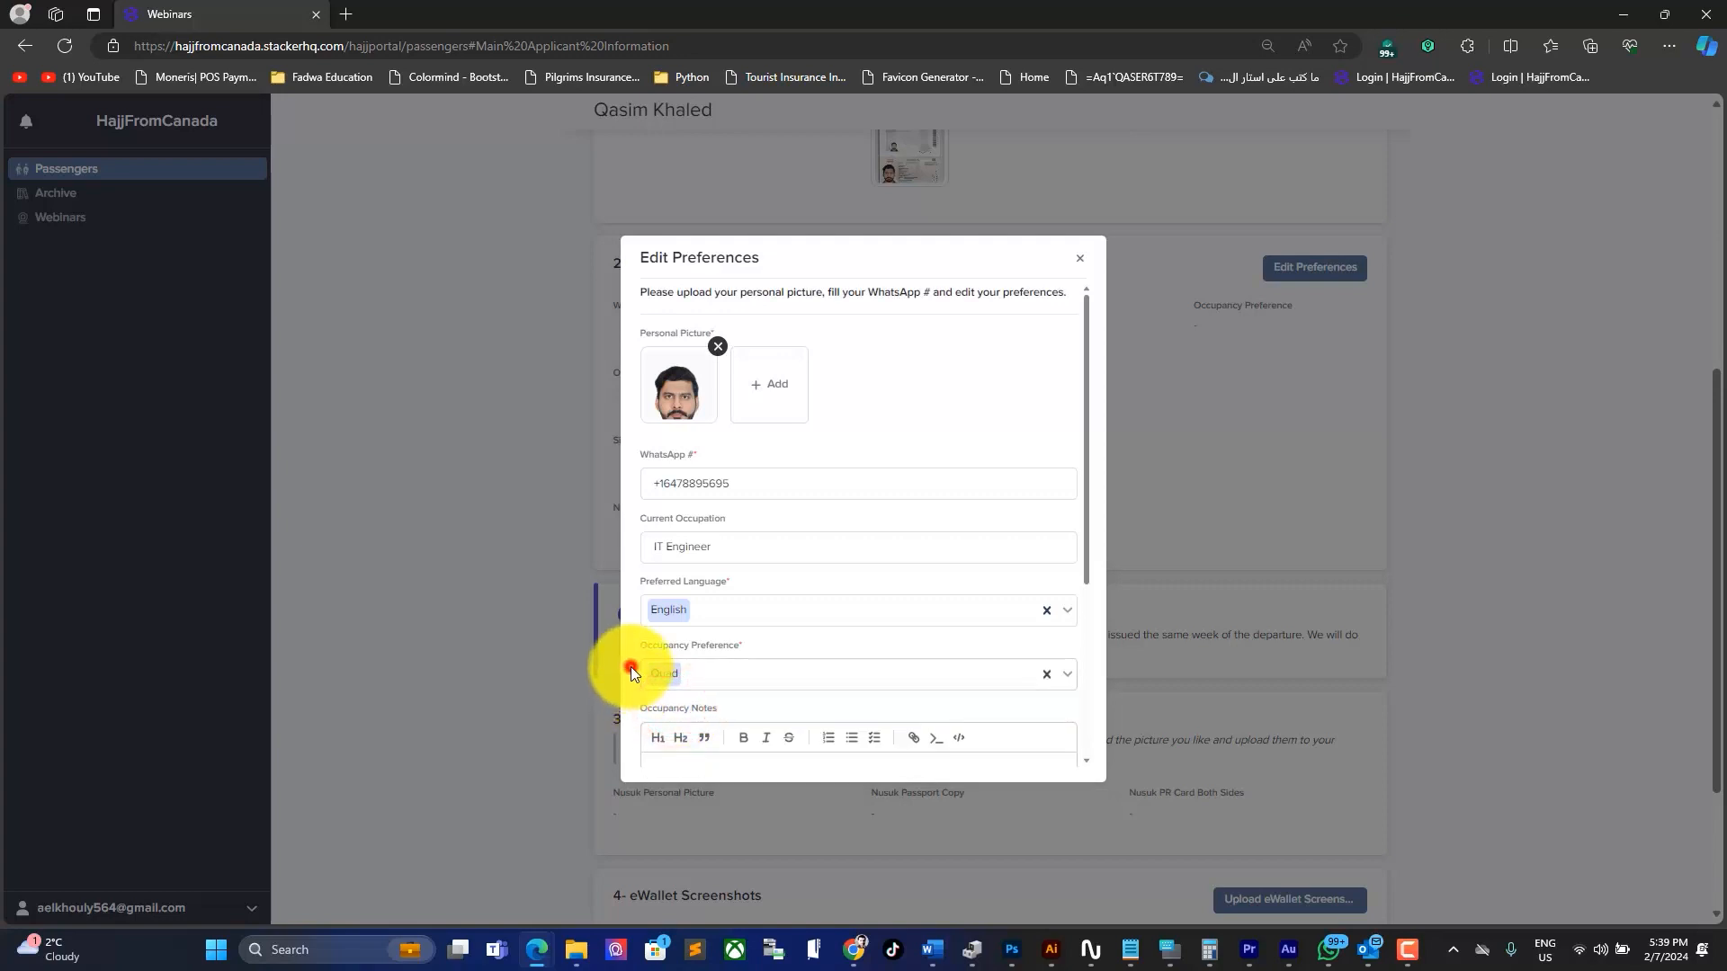
left_click_drag(1084, 570, 1077, 746)
Step: Write an occupancy note asking to be placed with Hujaj who speak a given language
left_click(775, 486)
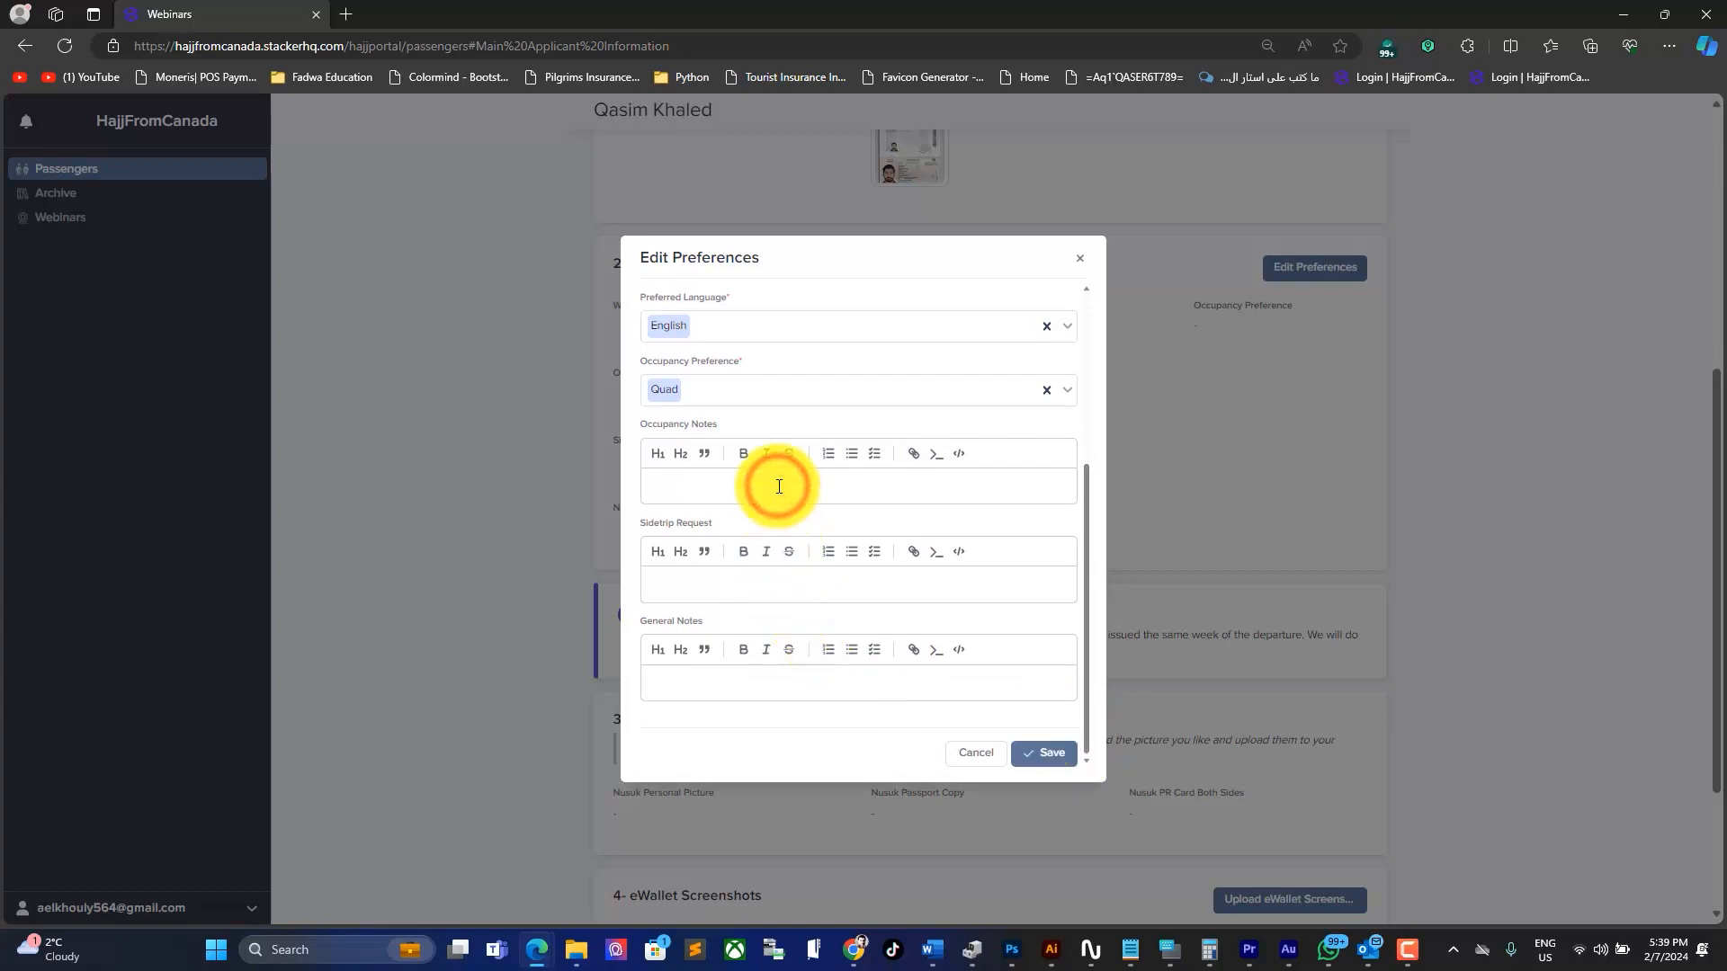
type("Please place")
type(" me")
type(" with Um")
type("du spea")
type("peaking ")
type("Hujaj")
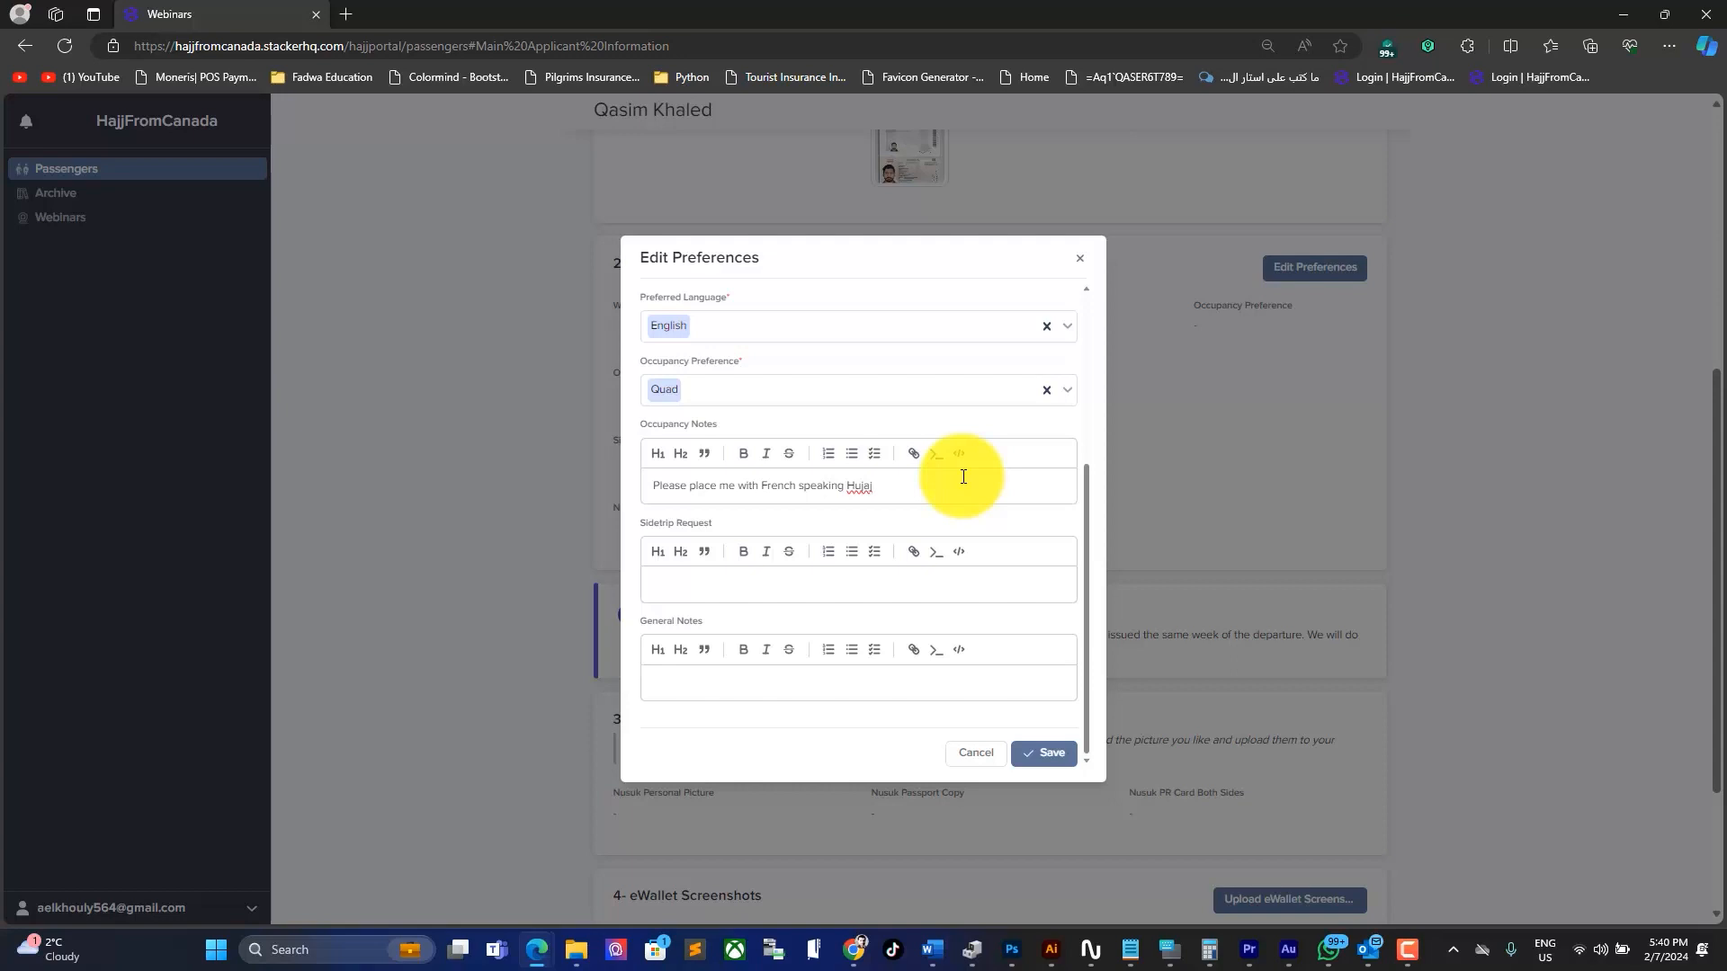
left_click_drag(931, 484, 597, 494)
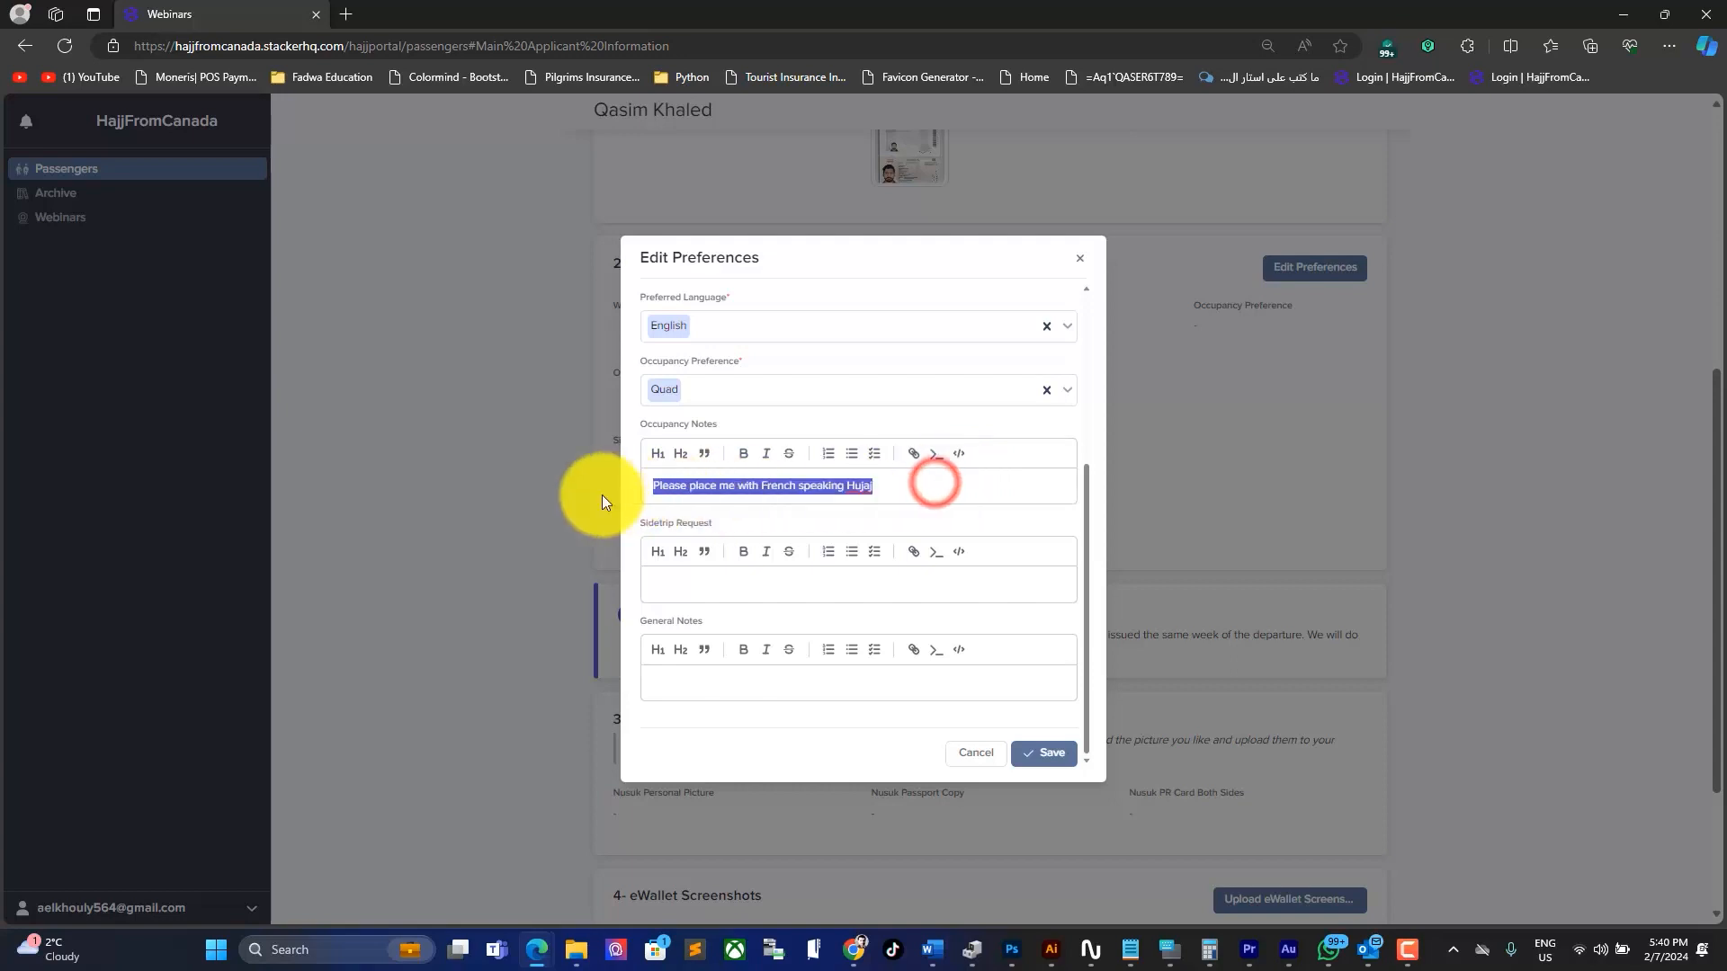
Step: Request a two-week Karachi visit after Hajj, note high blood pressure, and save the preferences
left_click(701, 581)
type("I wo")
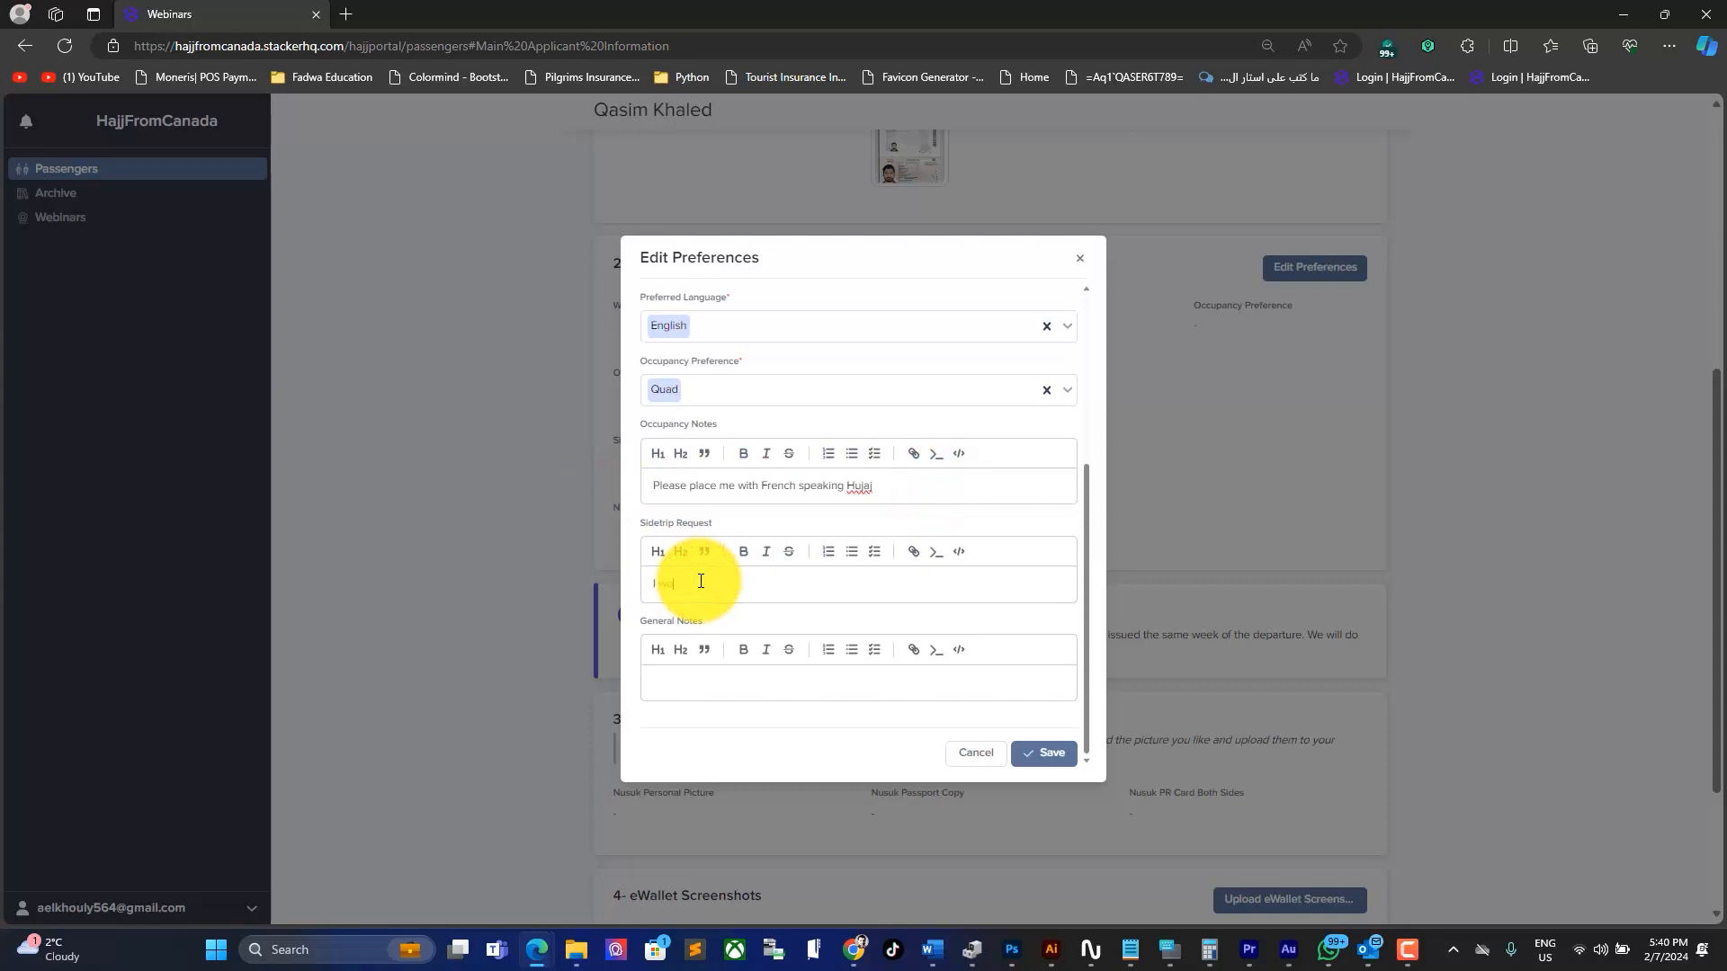
type("uld like to visit Karachi for 2 weeks after Haj.")
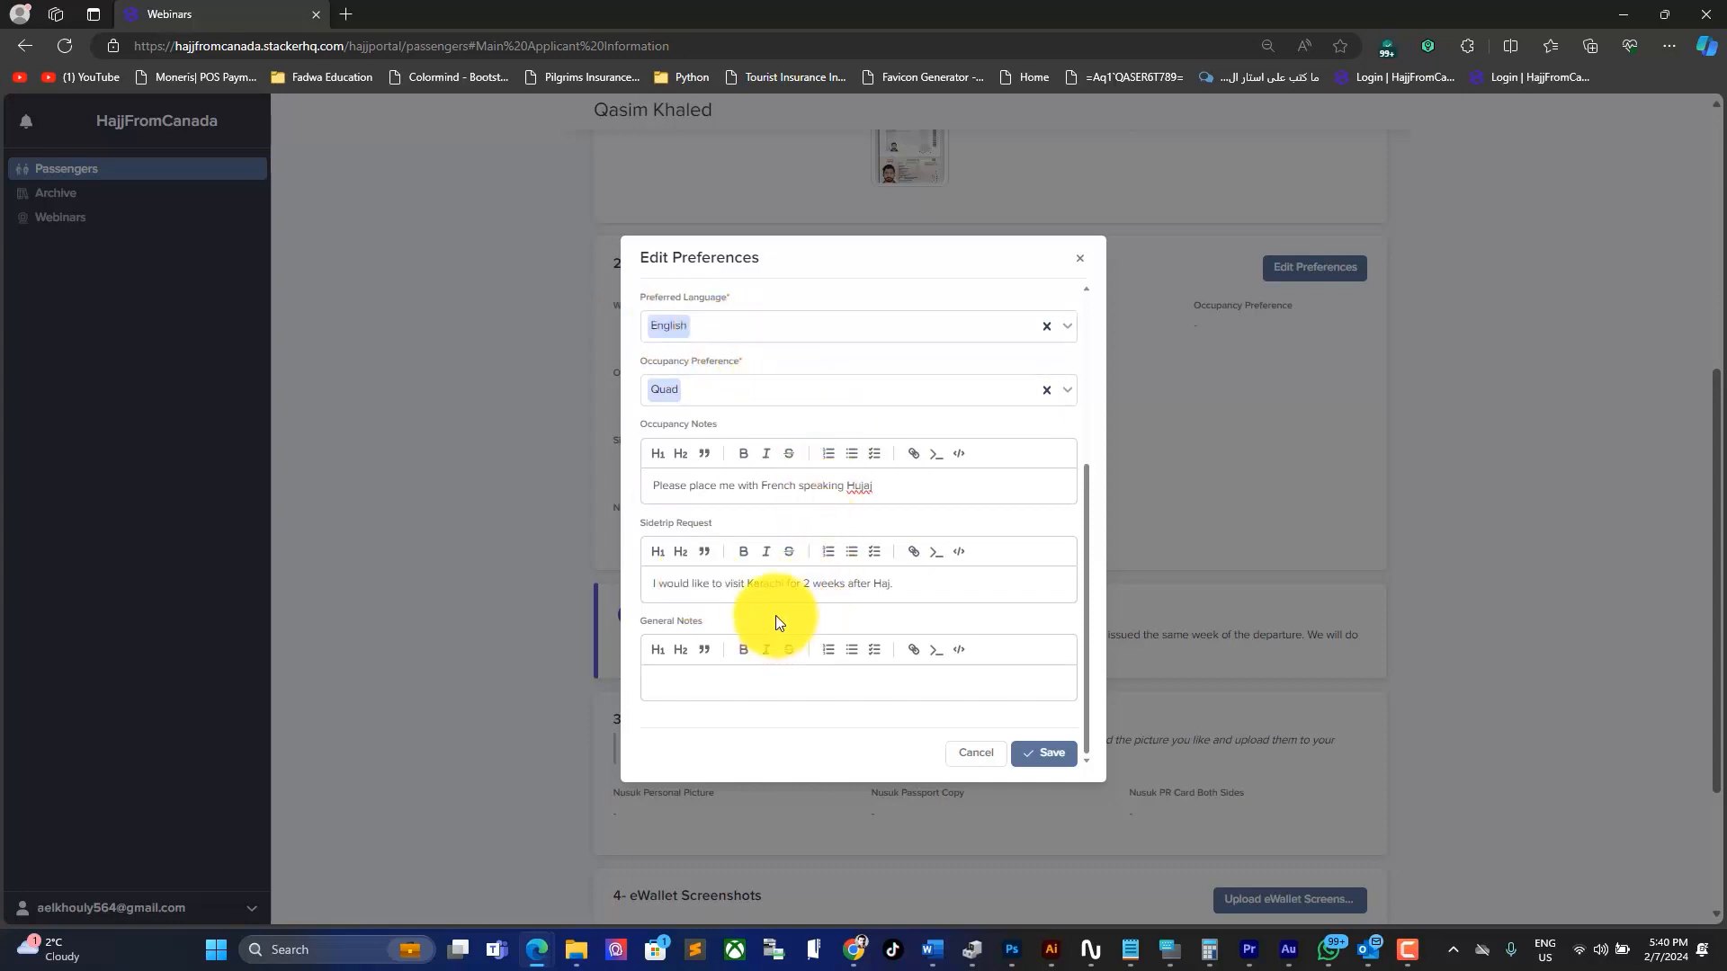
left_click(771, 688)
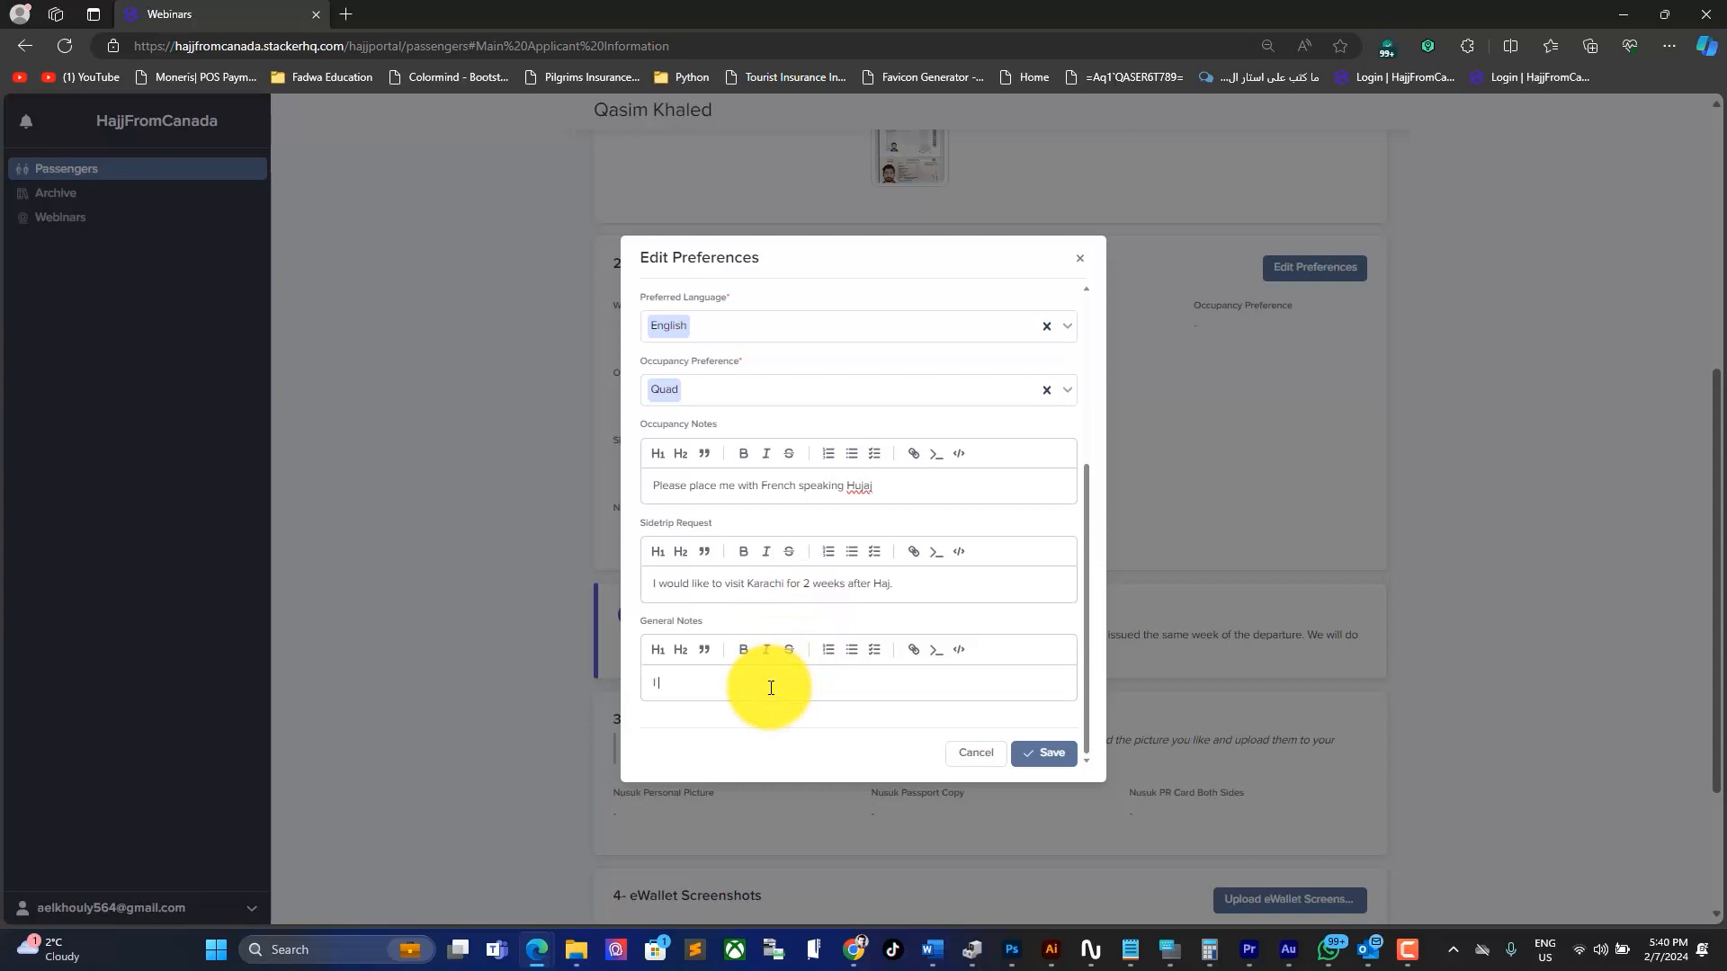
type("have high blood pressure")
key("BackSpace")
key("BackSpace")
key("BackSpace")
key("BackSpace")
key("BackSpace")
key("BackSpace")
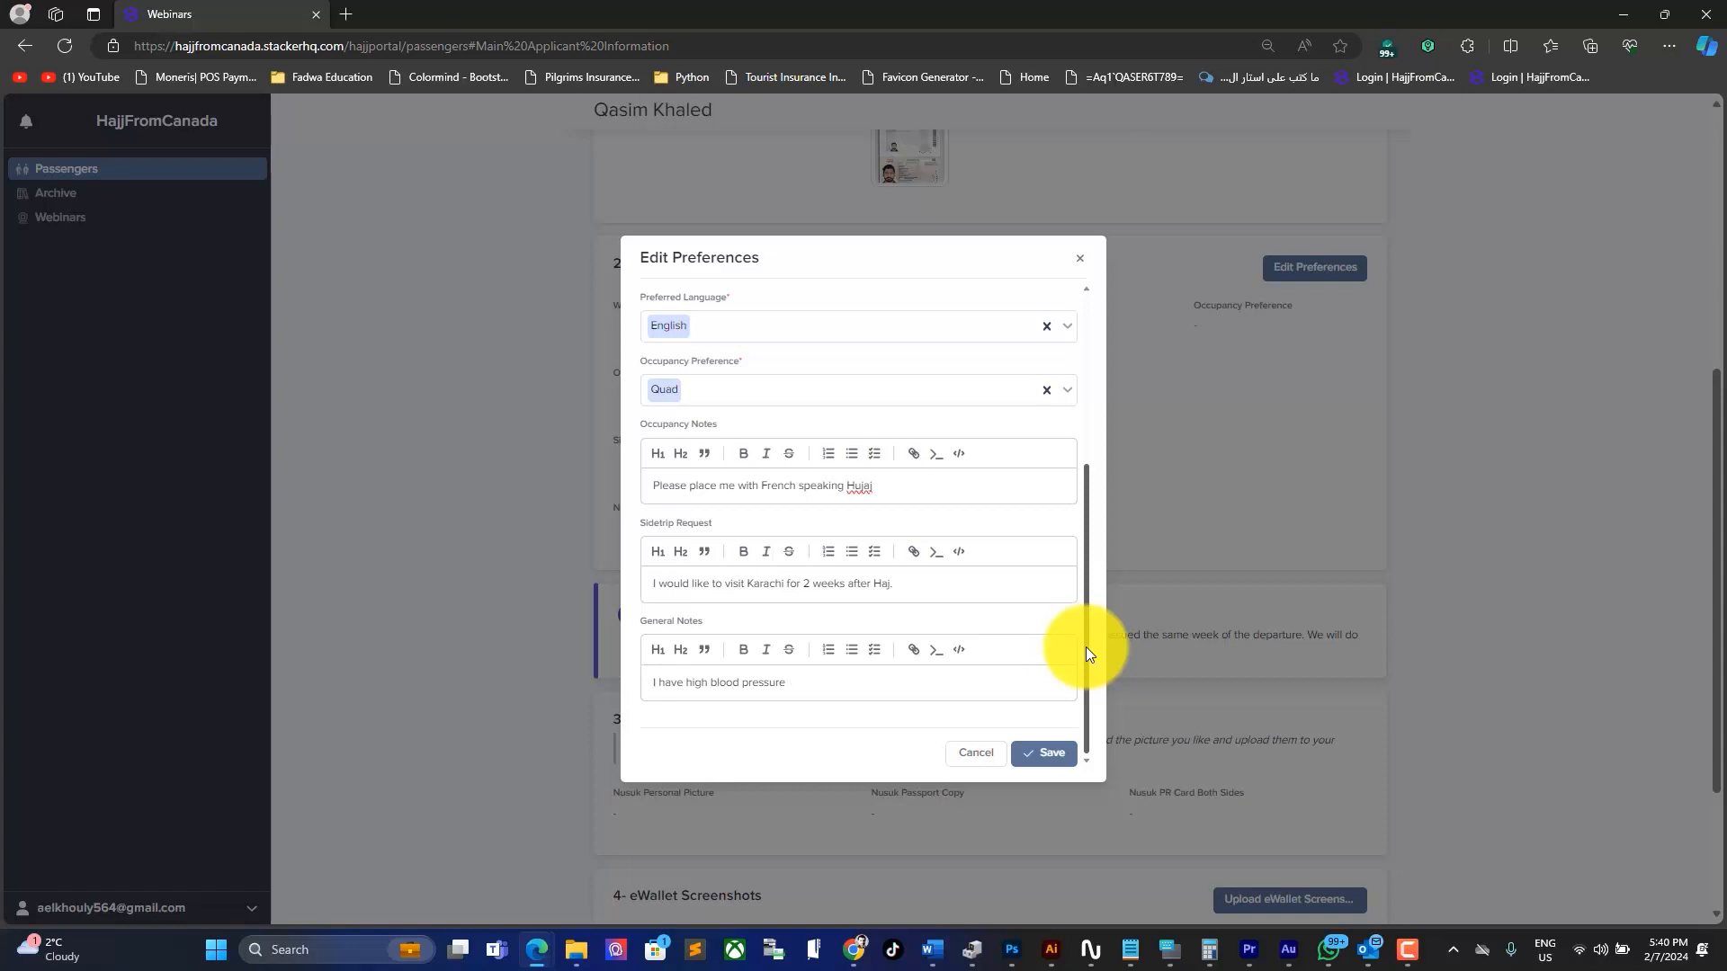
left_click_drag(1086, 645, 1066, 743)
left_click(1038, 750)
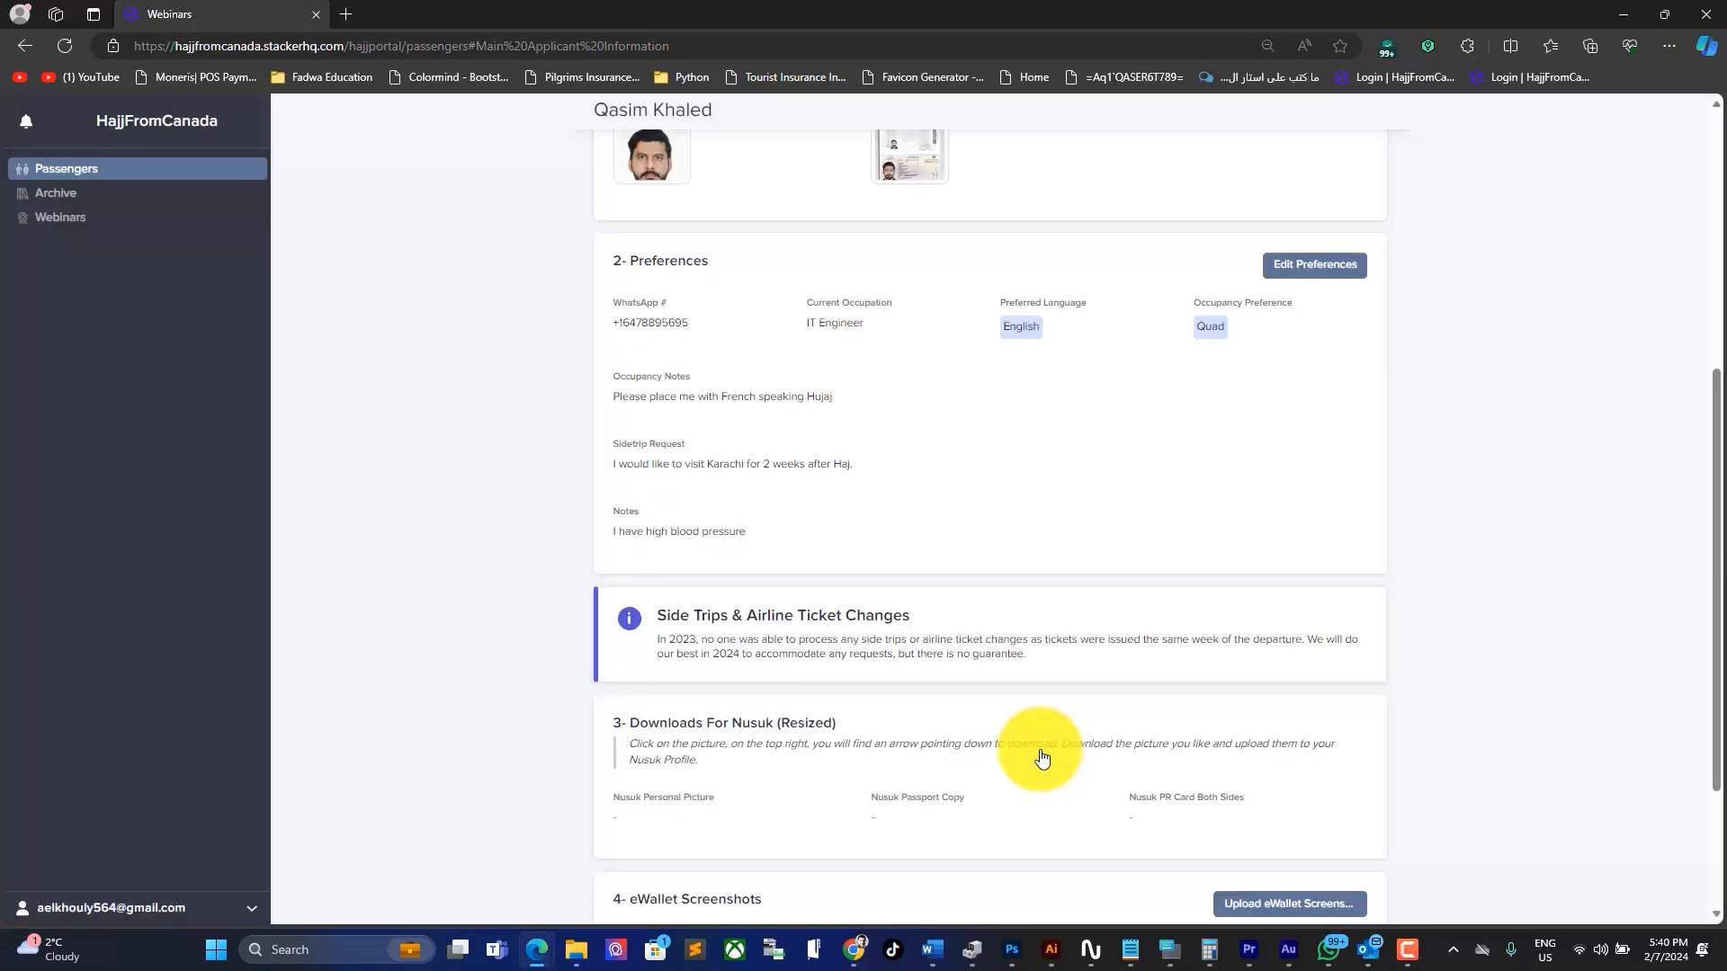
Step: Review the saved Preferences section on the profile, then go to Archive Announcements
scroll(1041, 758, "down", 3)
left_click_drag(852, 504, 586, 506)
left_click(693, 542)
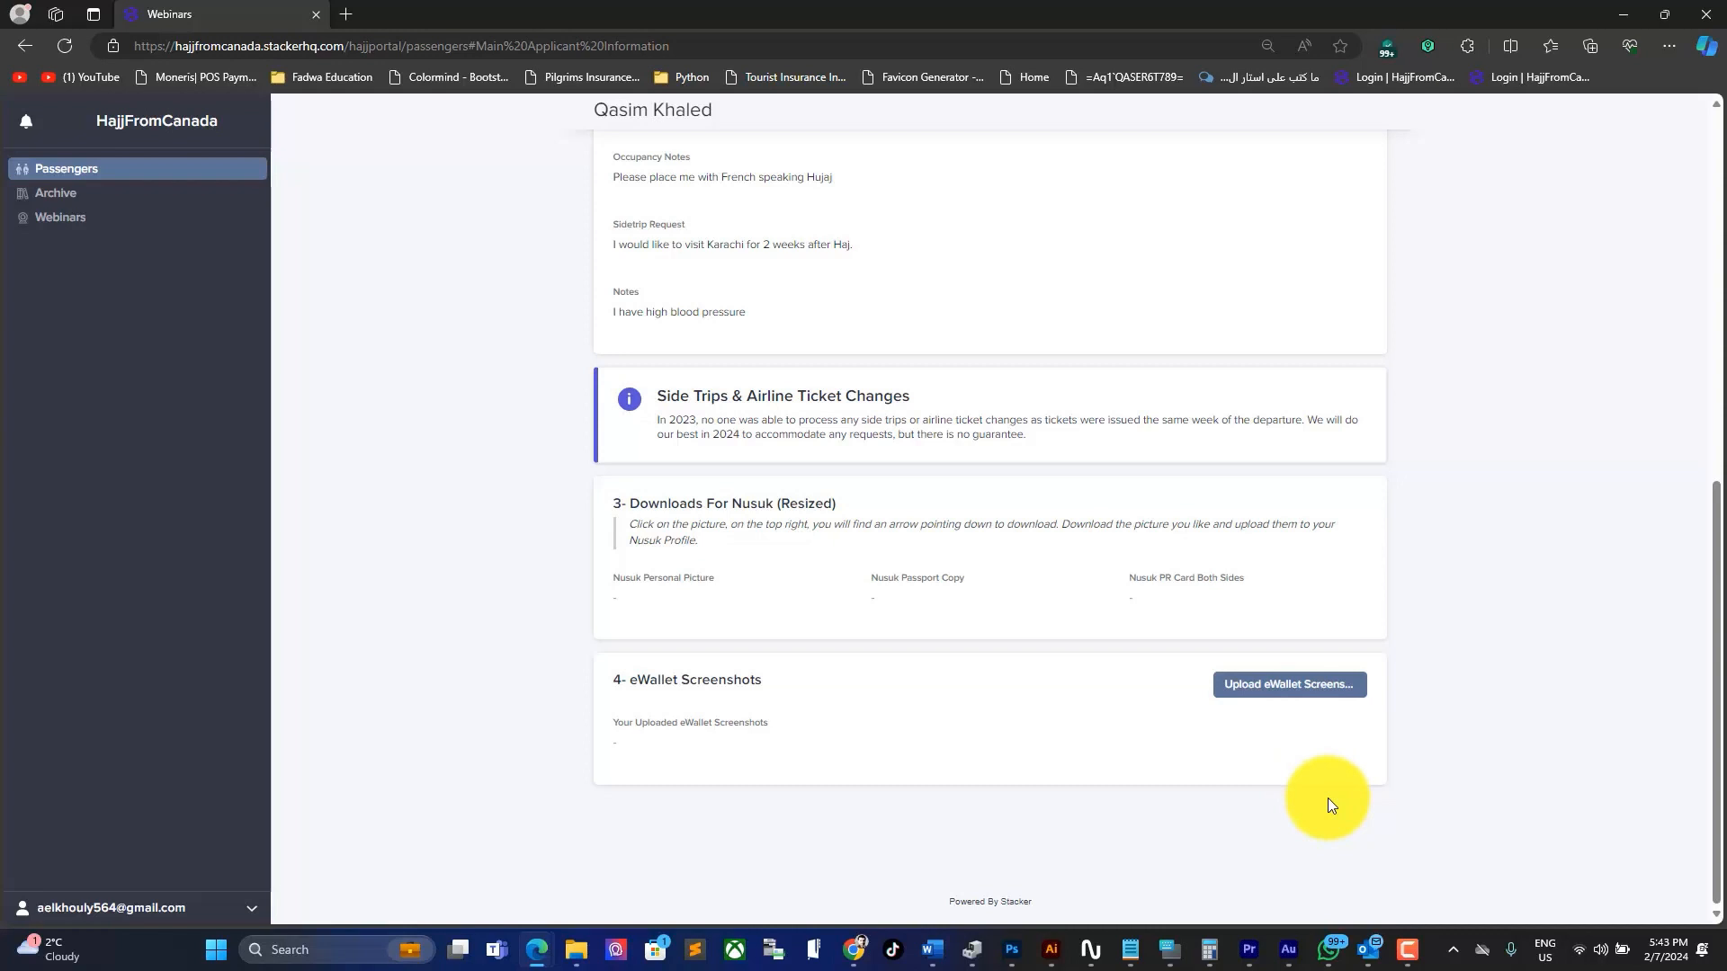
left_click(62, 196)
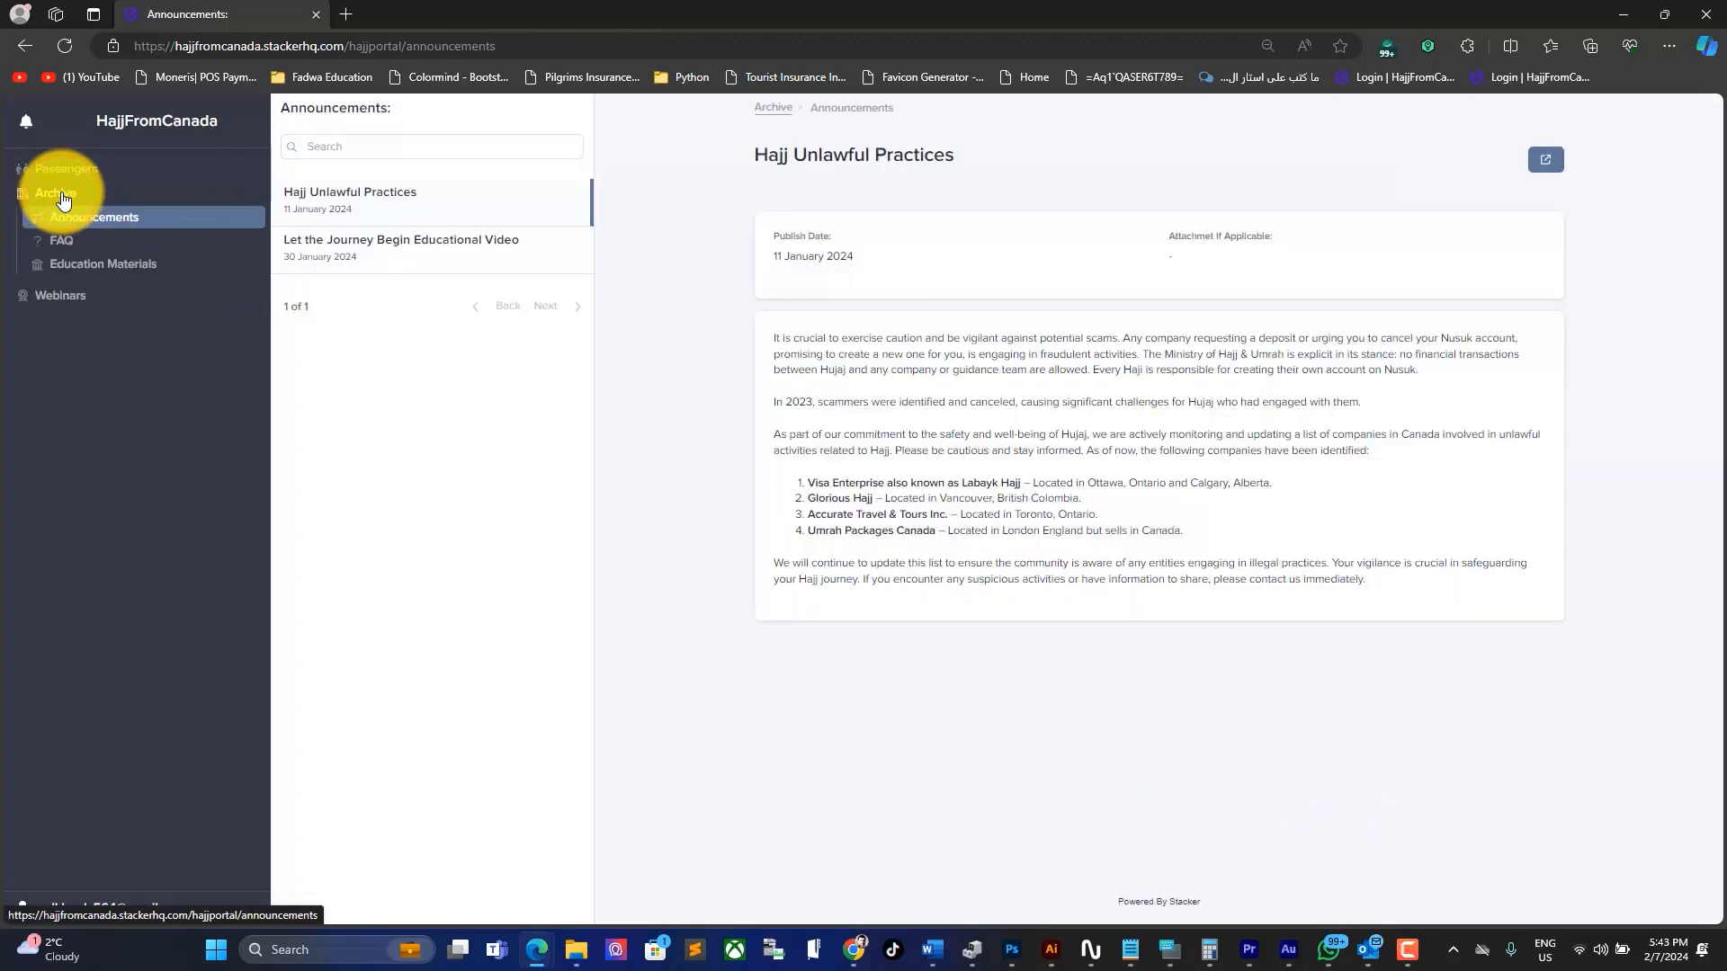
Step: Read the Hajj Packages Prices & Payments FAQ and its eWallet Complete Guide PDF, then return to Passengers
left_click(61, 243)
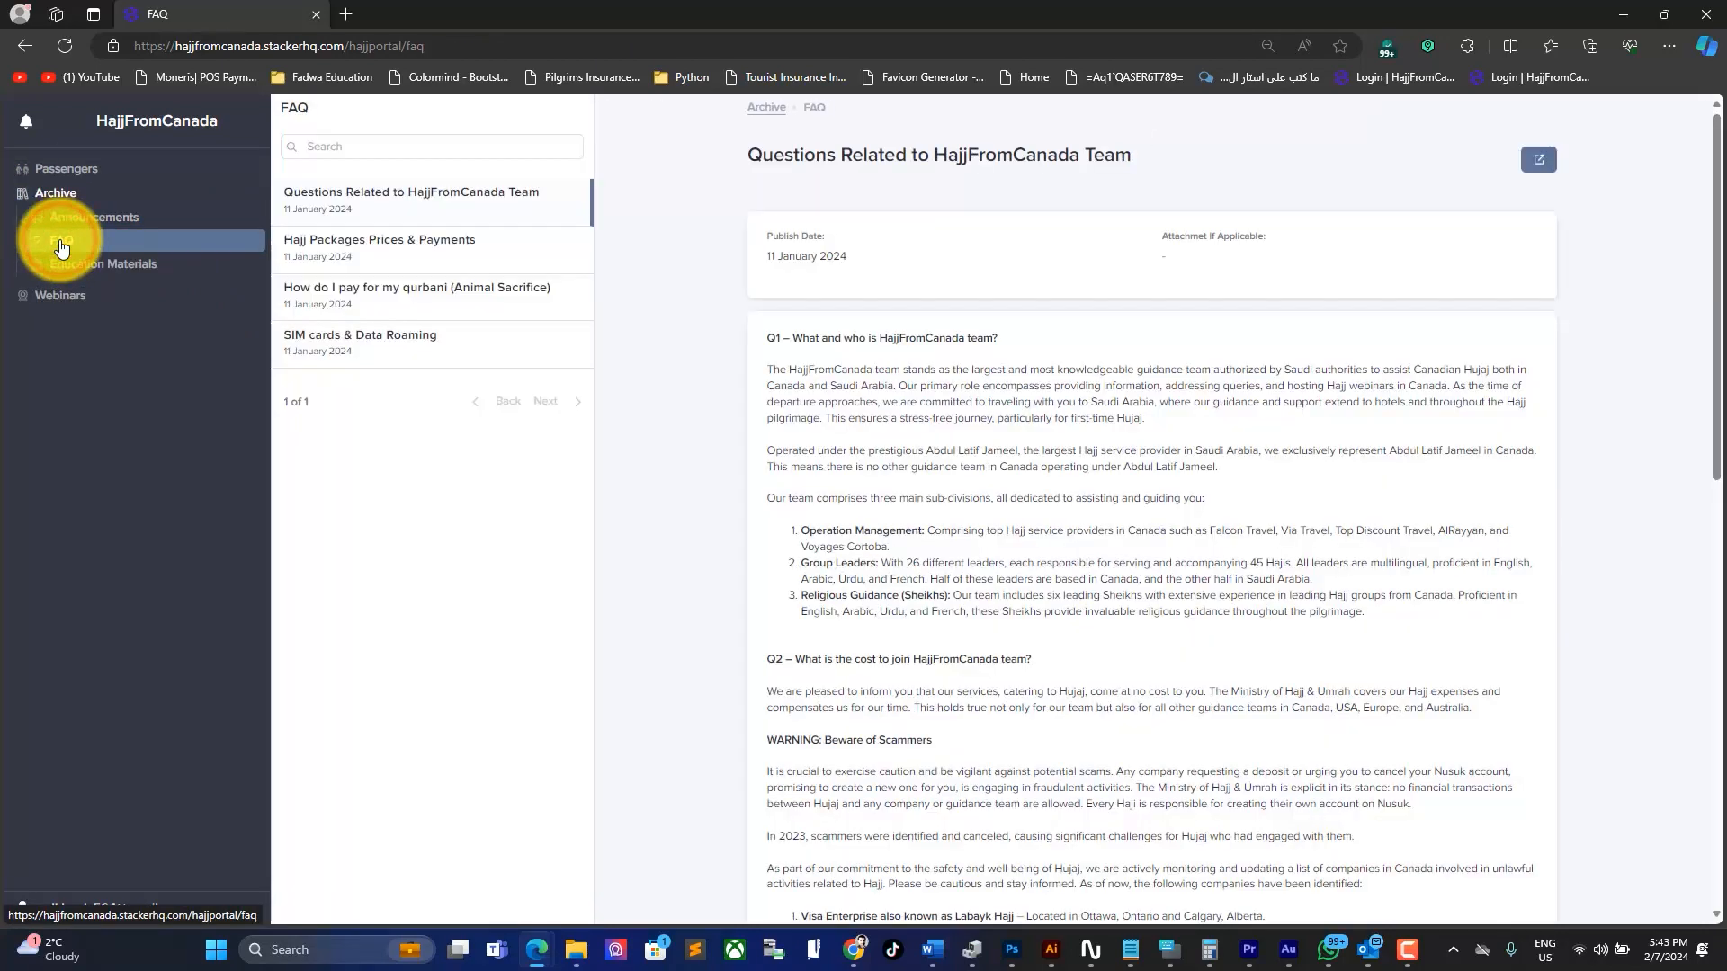
left_click(392, 245)
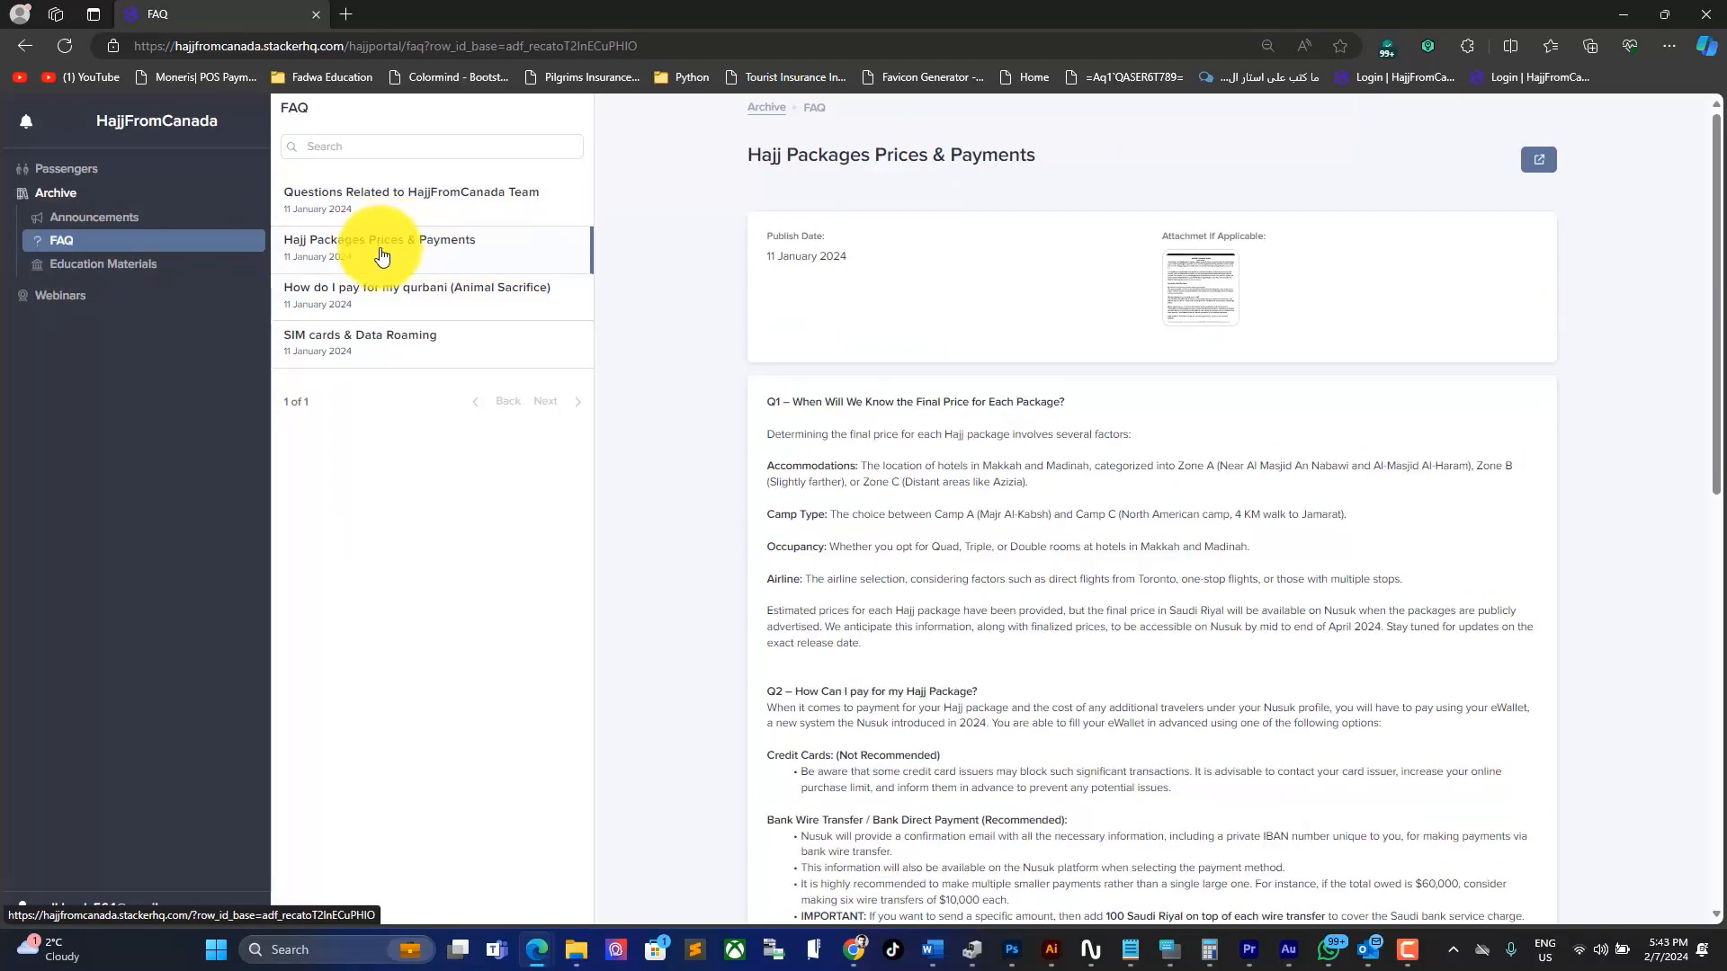
left_click(1200, 295)
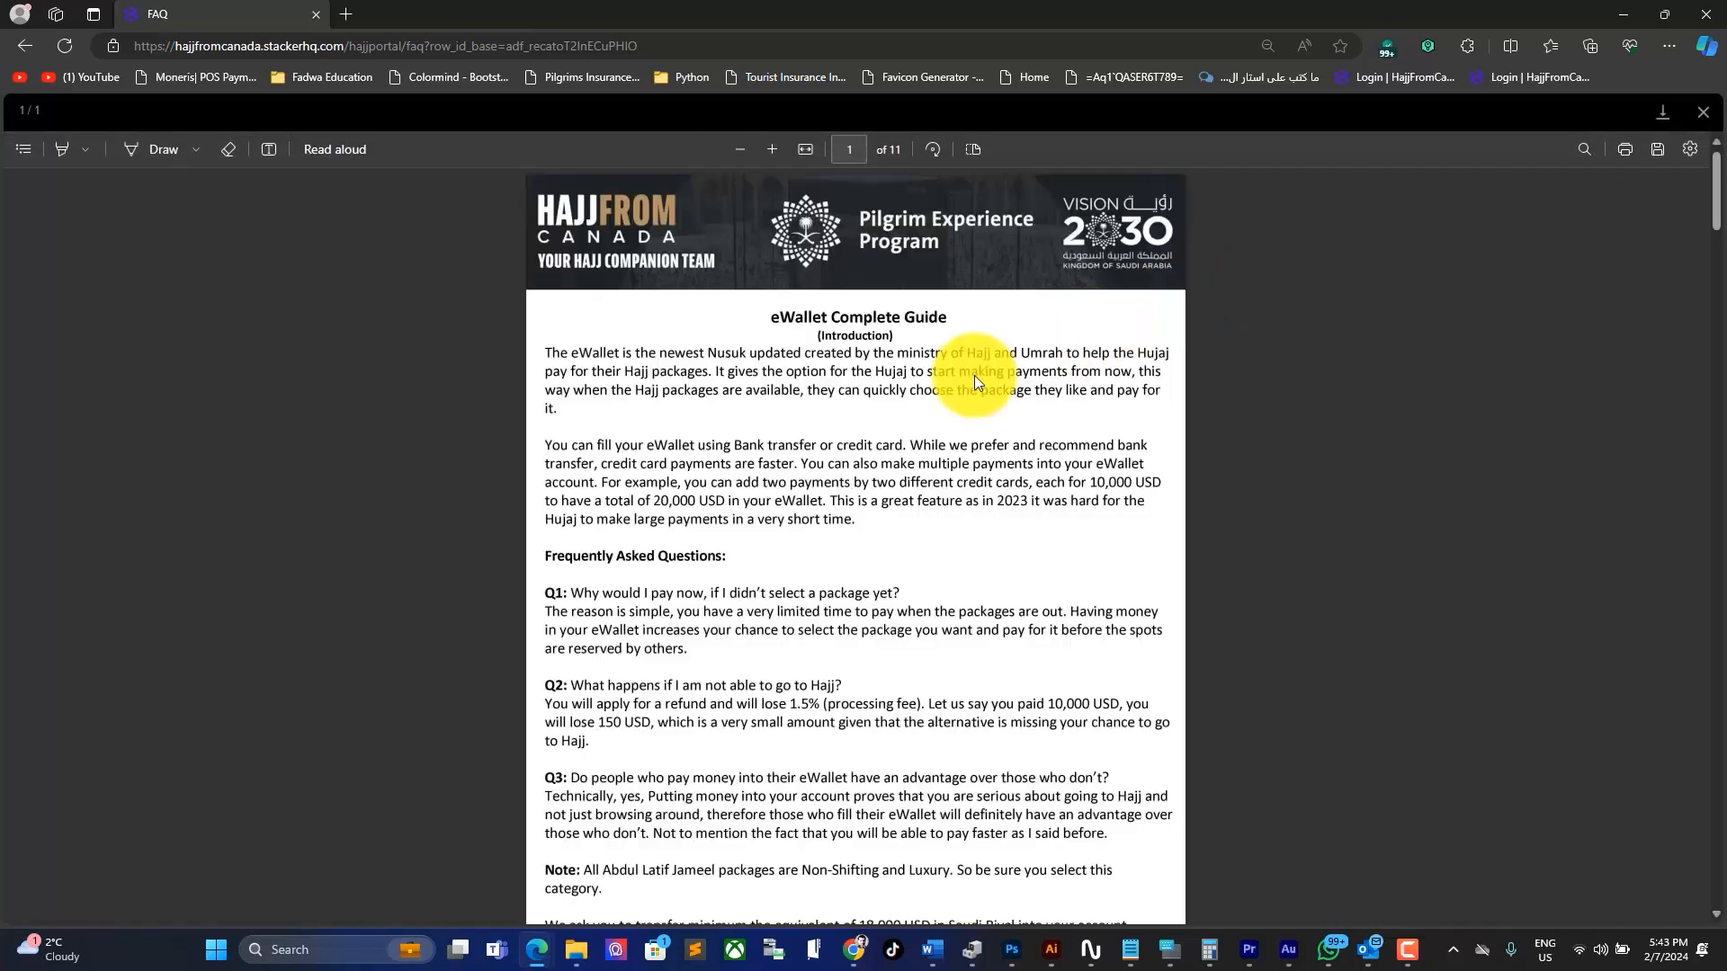
scroll(883, 451, "down", 20)
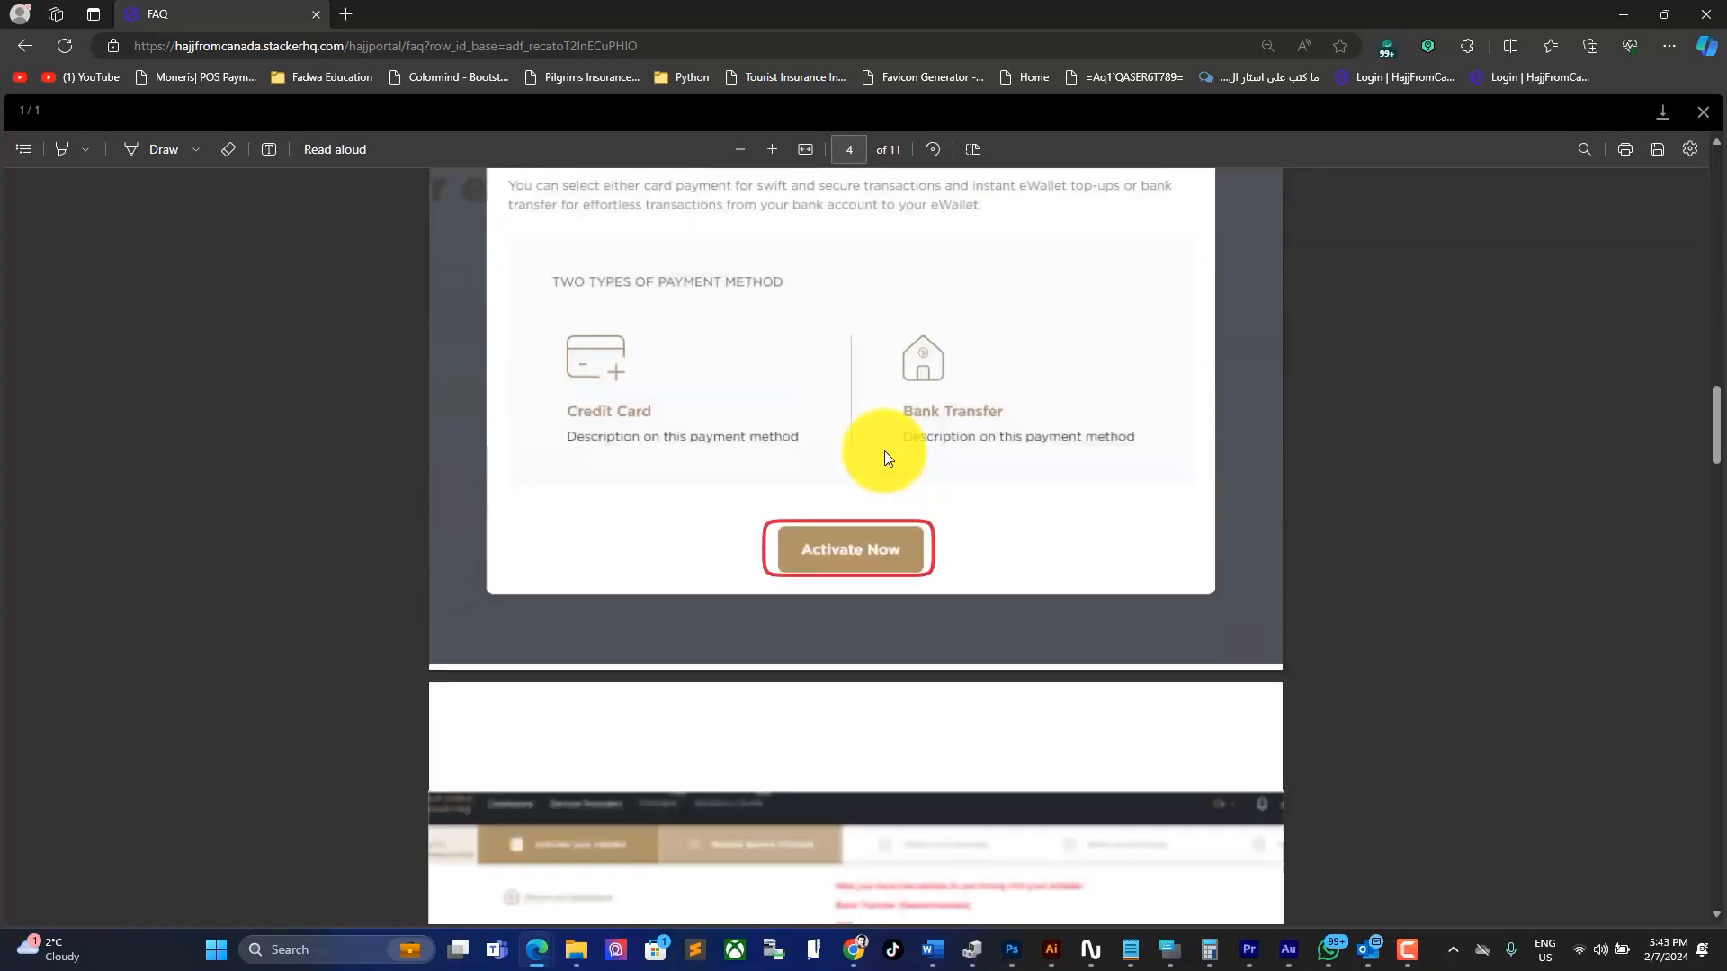
scroll(884, 450, "down", 5)
left_click(1703, 112)
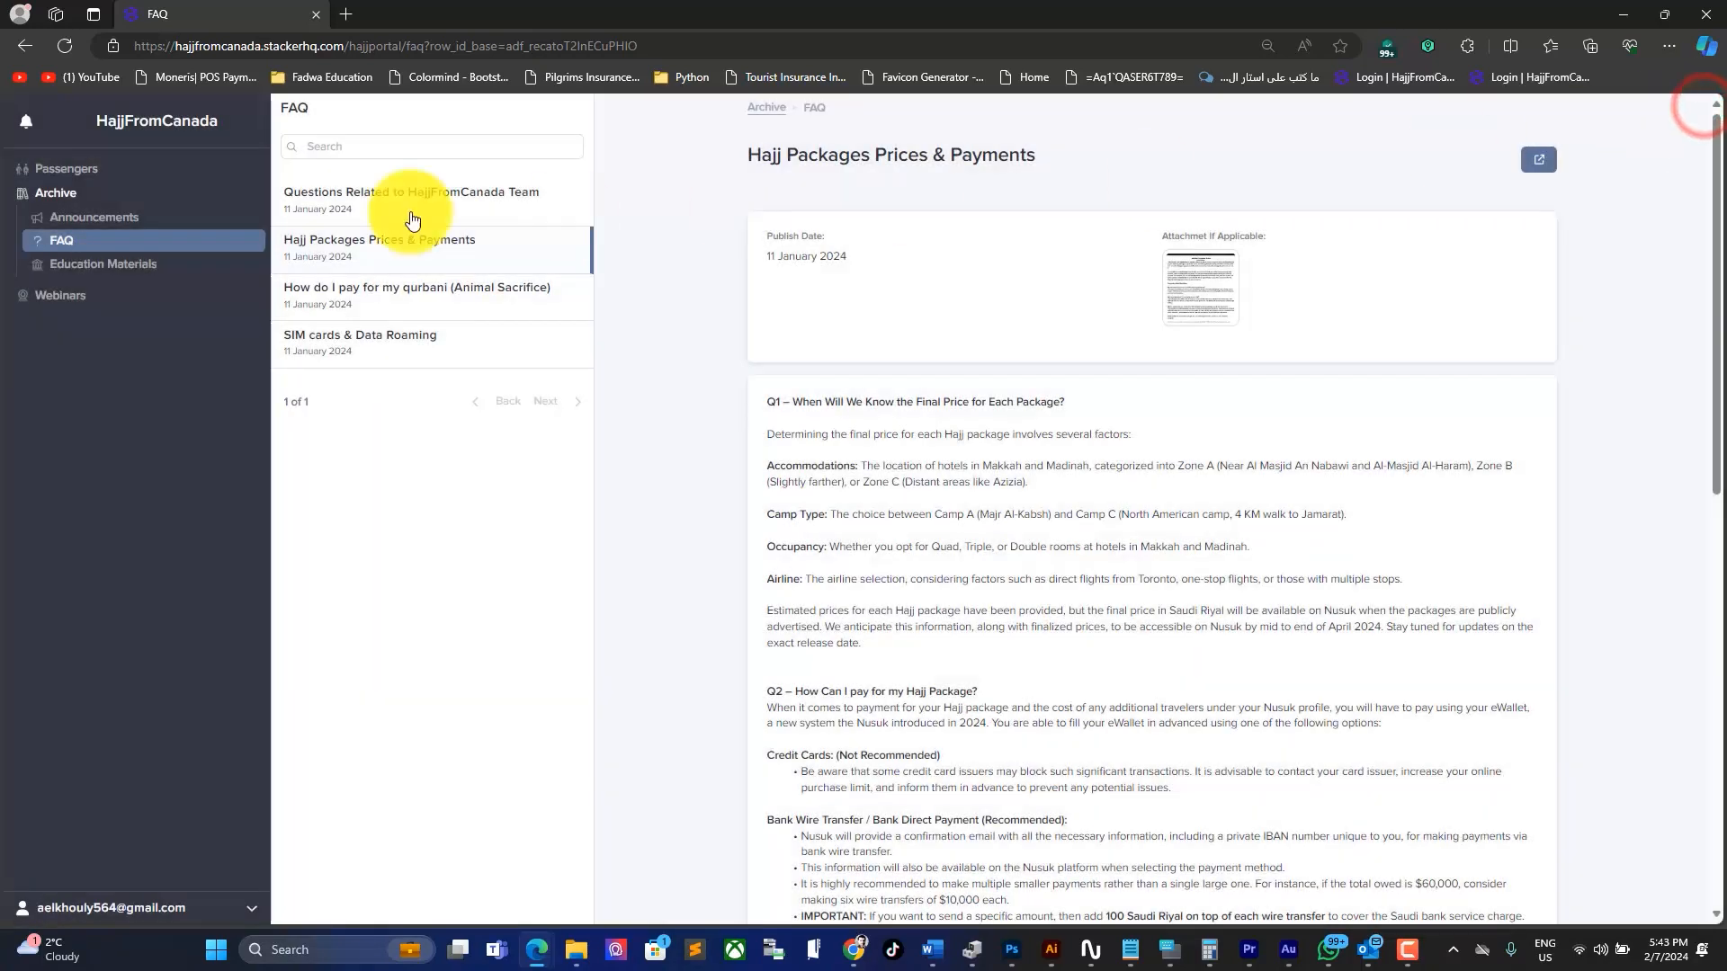
left_click(65, 170)
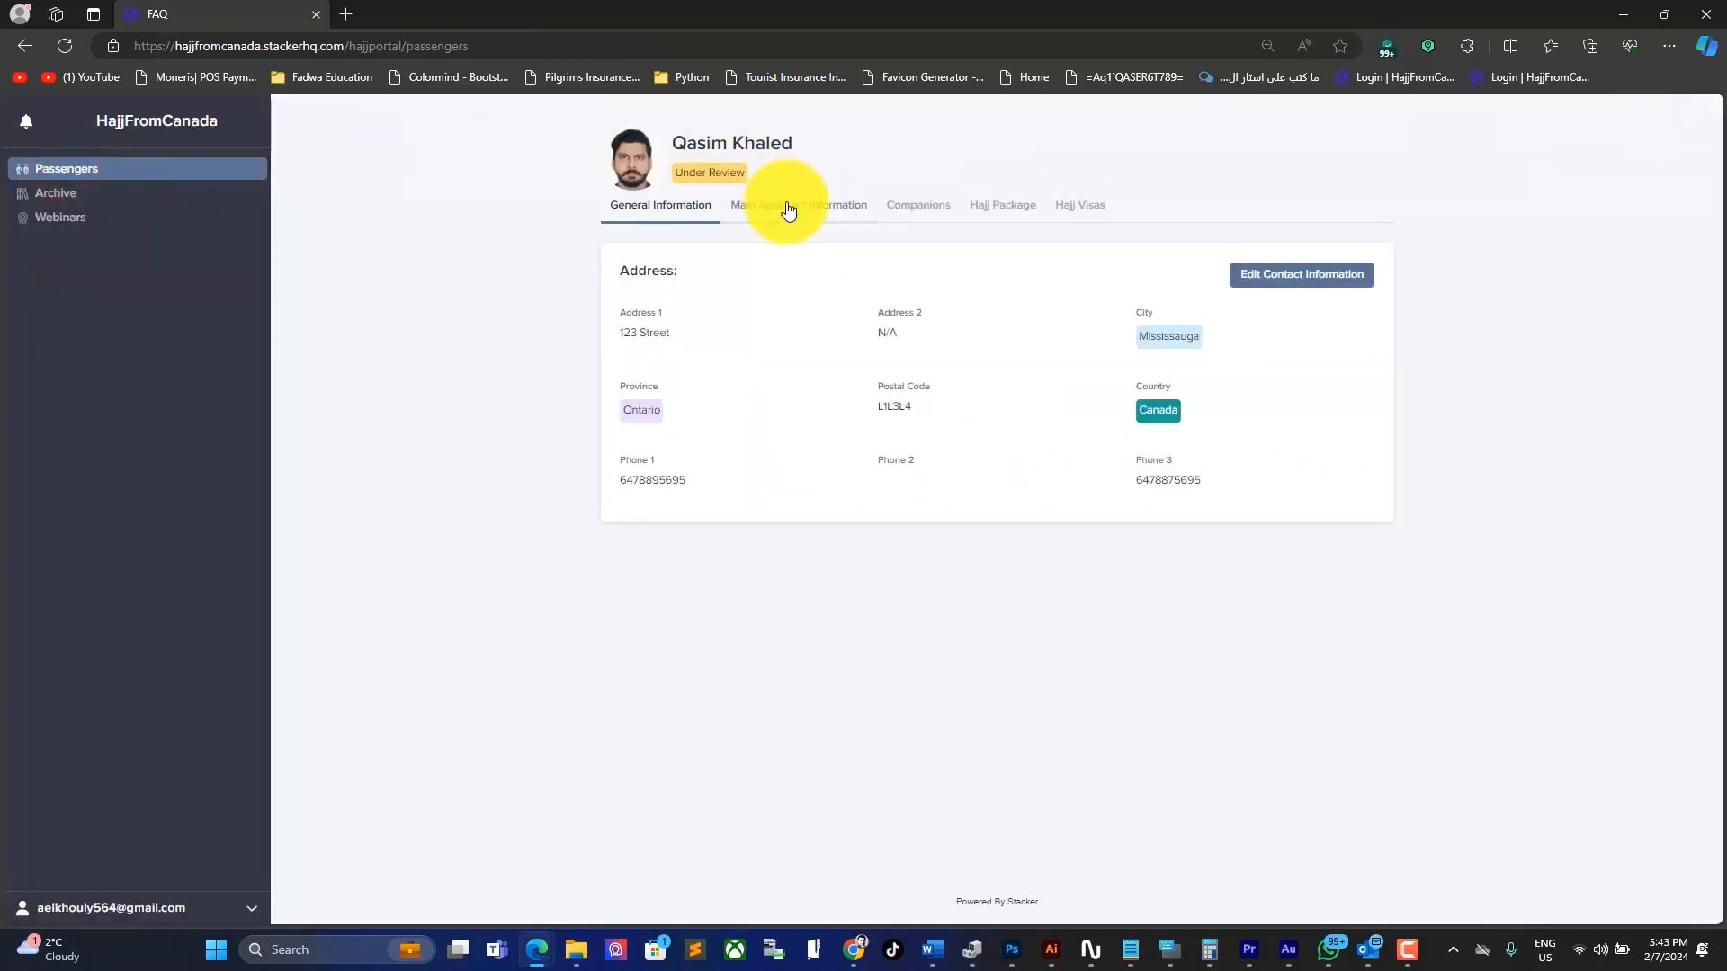
Step: Show Main Applicant Information, scroll to eWallet Screenshots, and begin an eWallet screenshot upload
left_click(788, 206)
scroll(1059, 653, "down", 10)
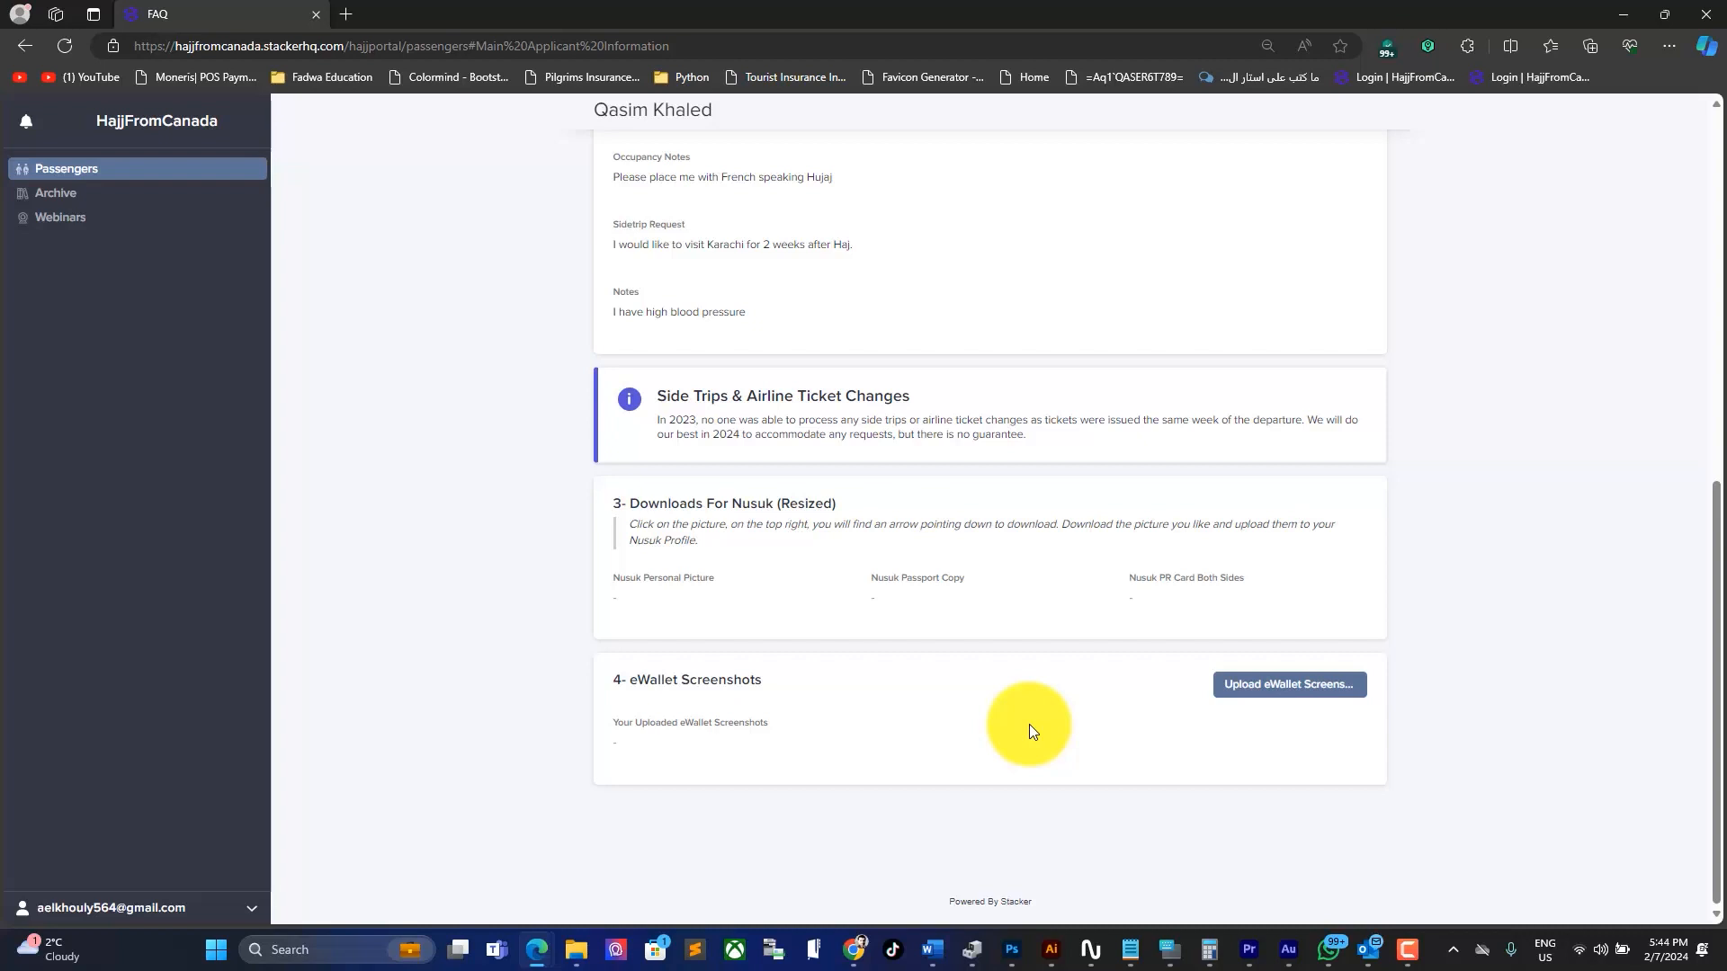
left_click(1283, 687)
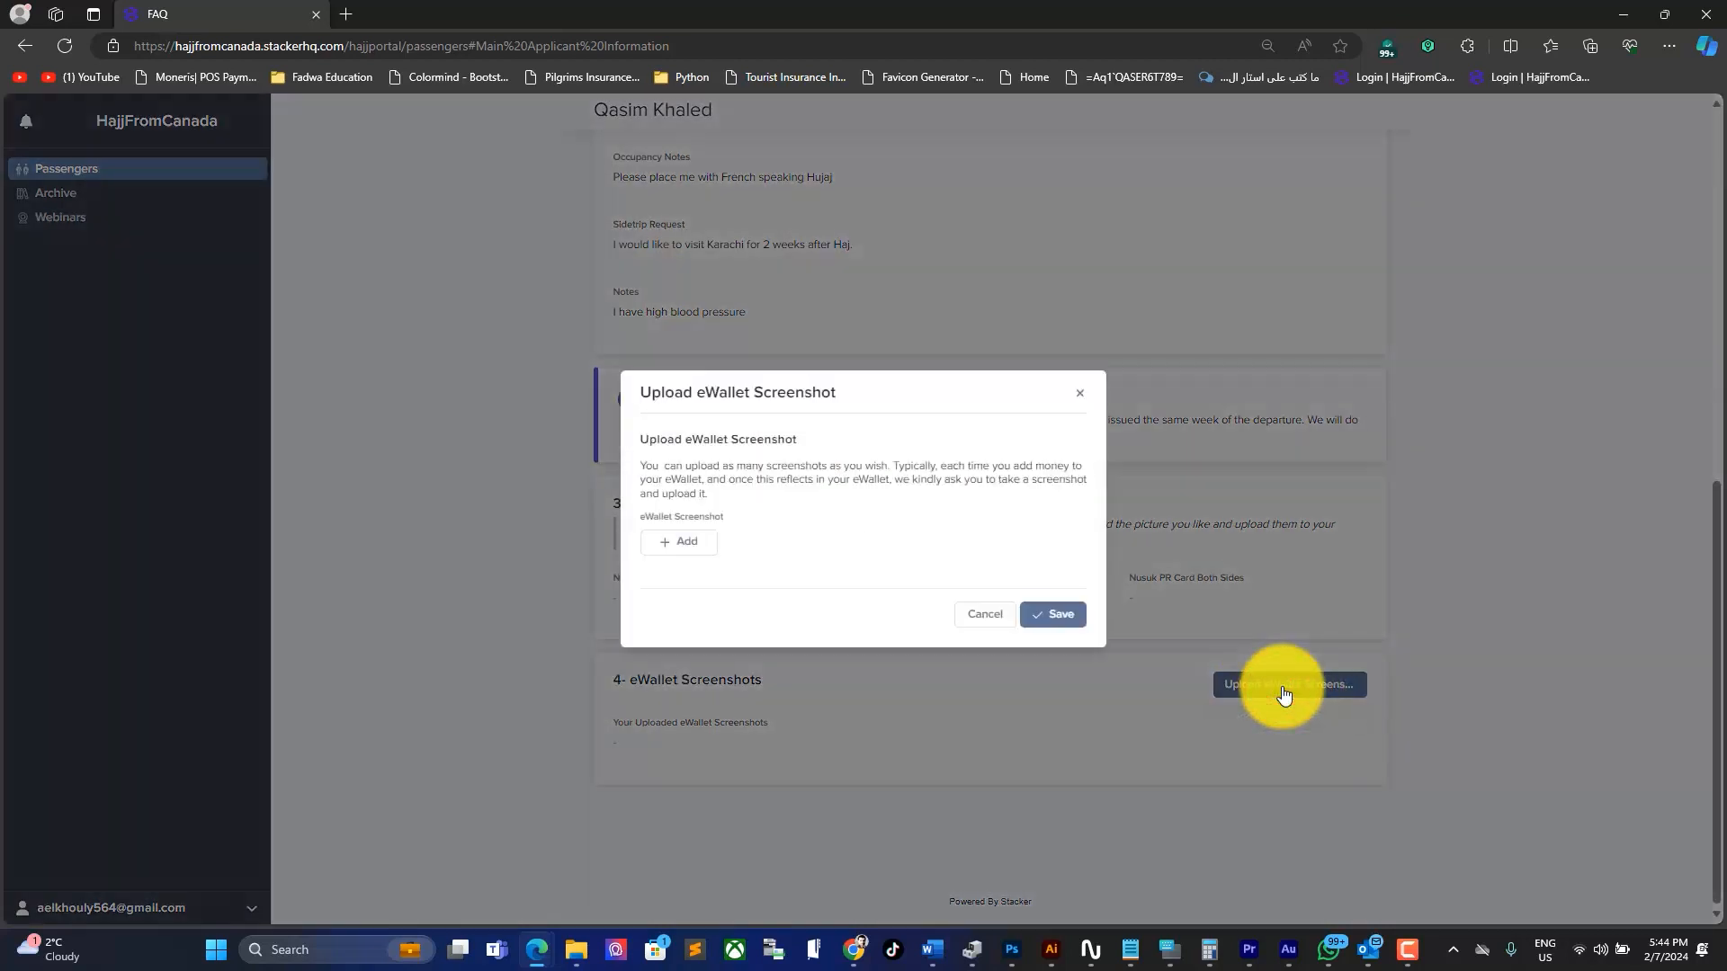
Step: Upload and save eWallet.jpg as an eWallet screenshot, cancelling a second upload window
left_click(692, 547)
mouse_move(570, 950)
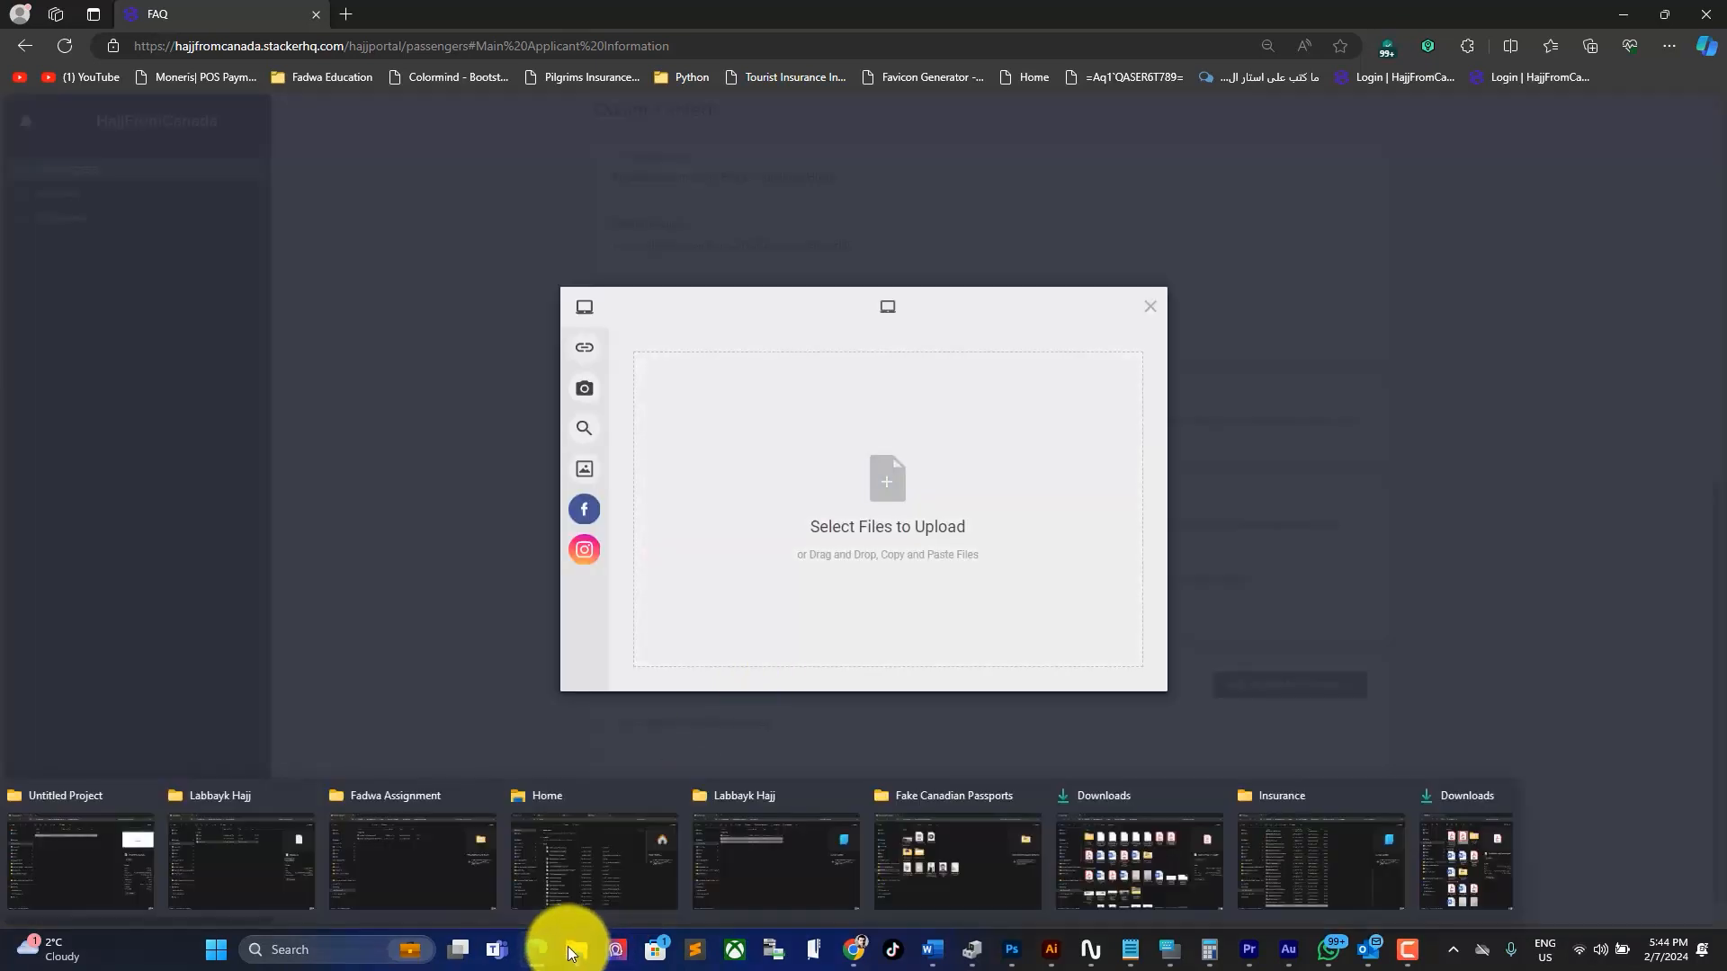
left_click(959, 866)
left_click_drag(1278, 396, 791, 477)
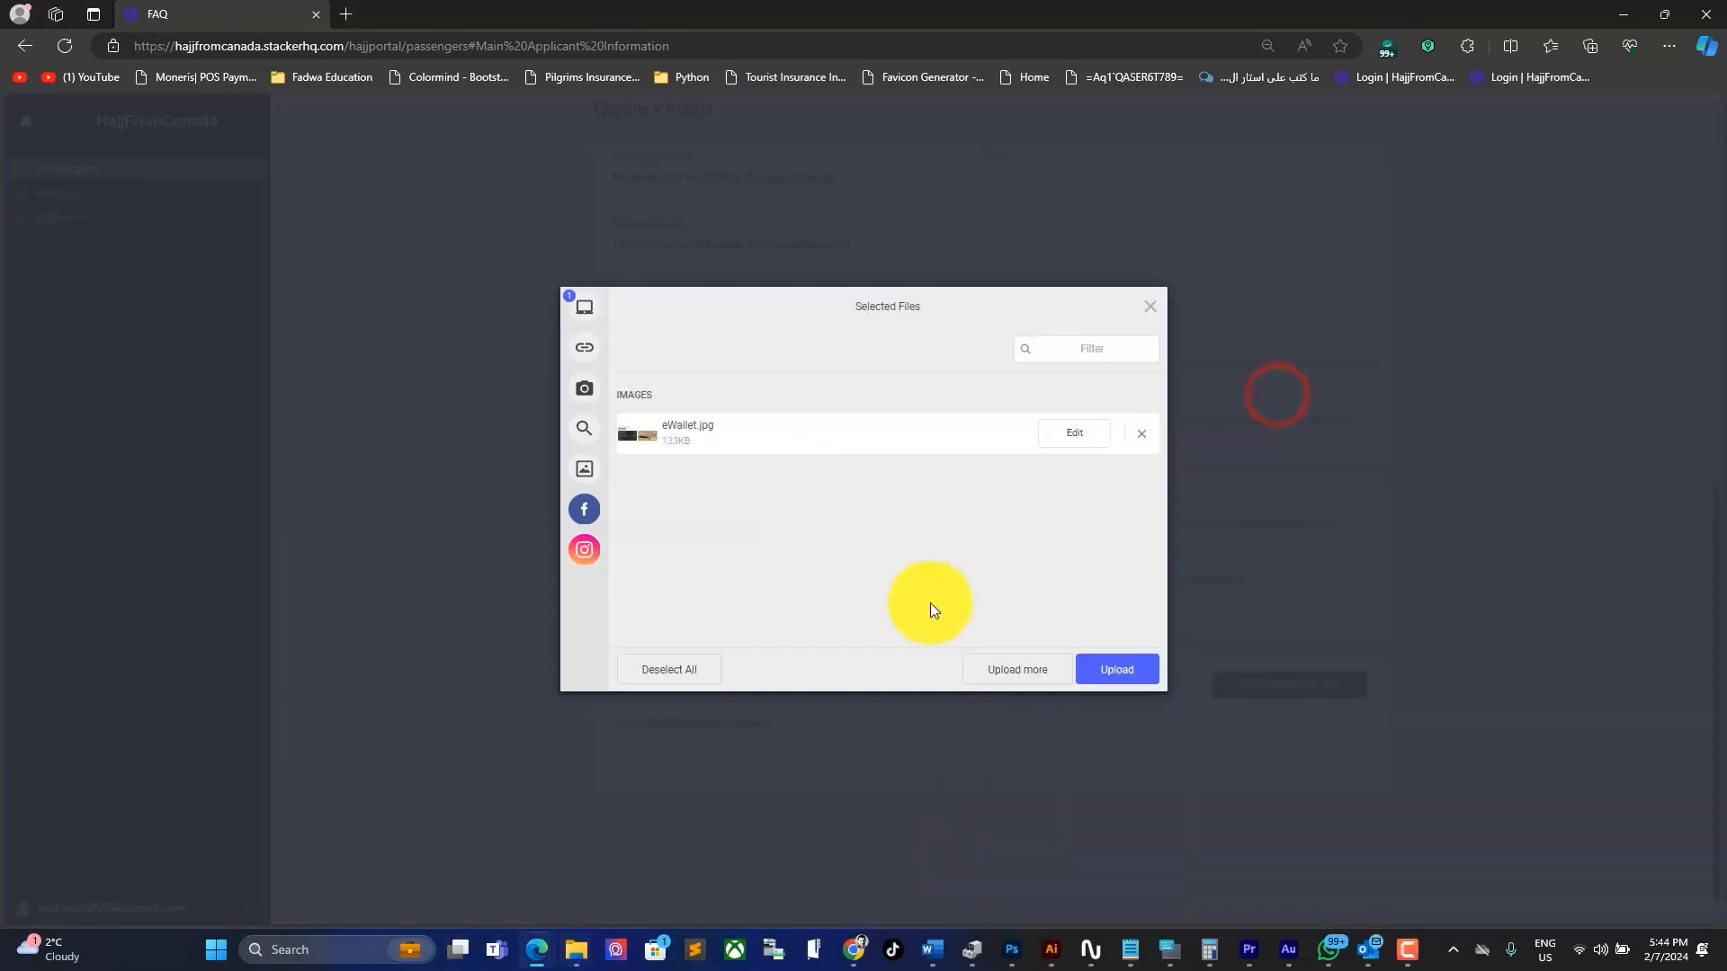
left_click(1094, 669)
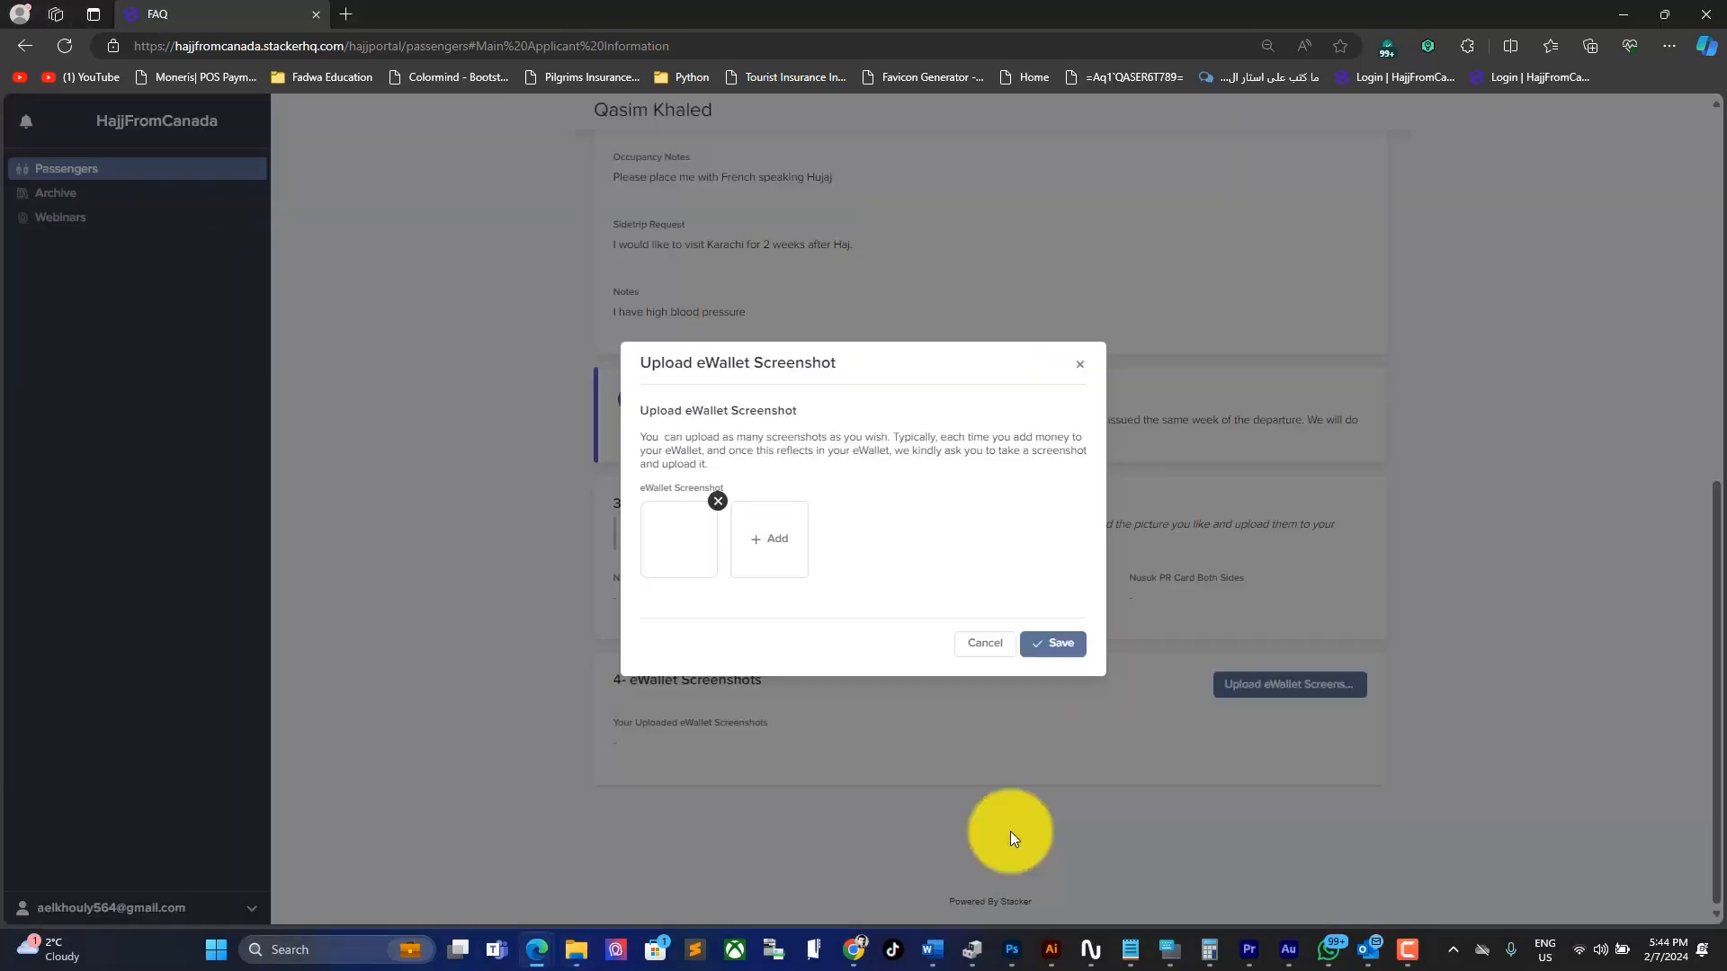
left_click(1069, 646)
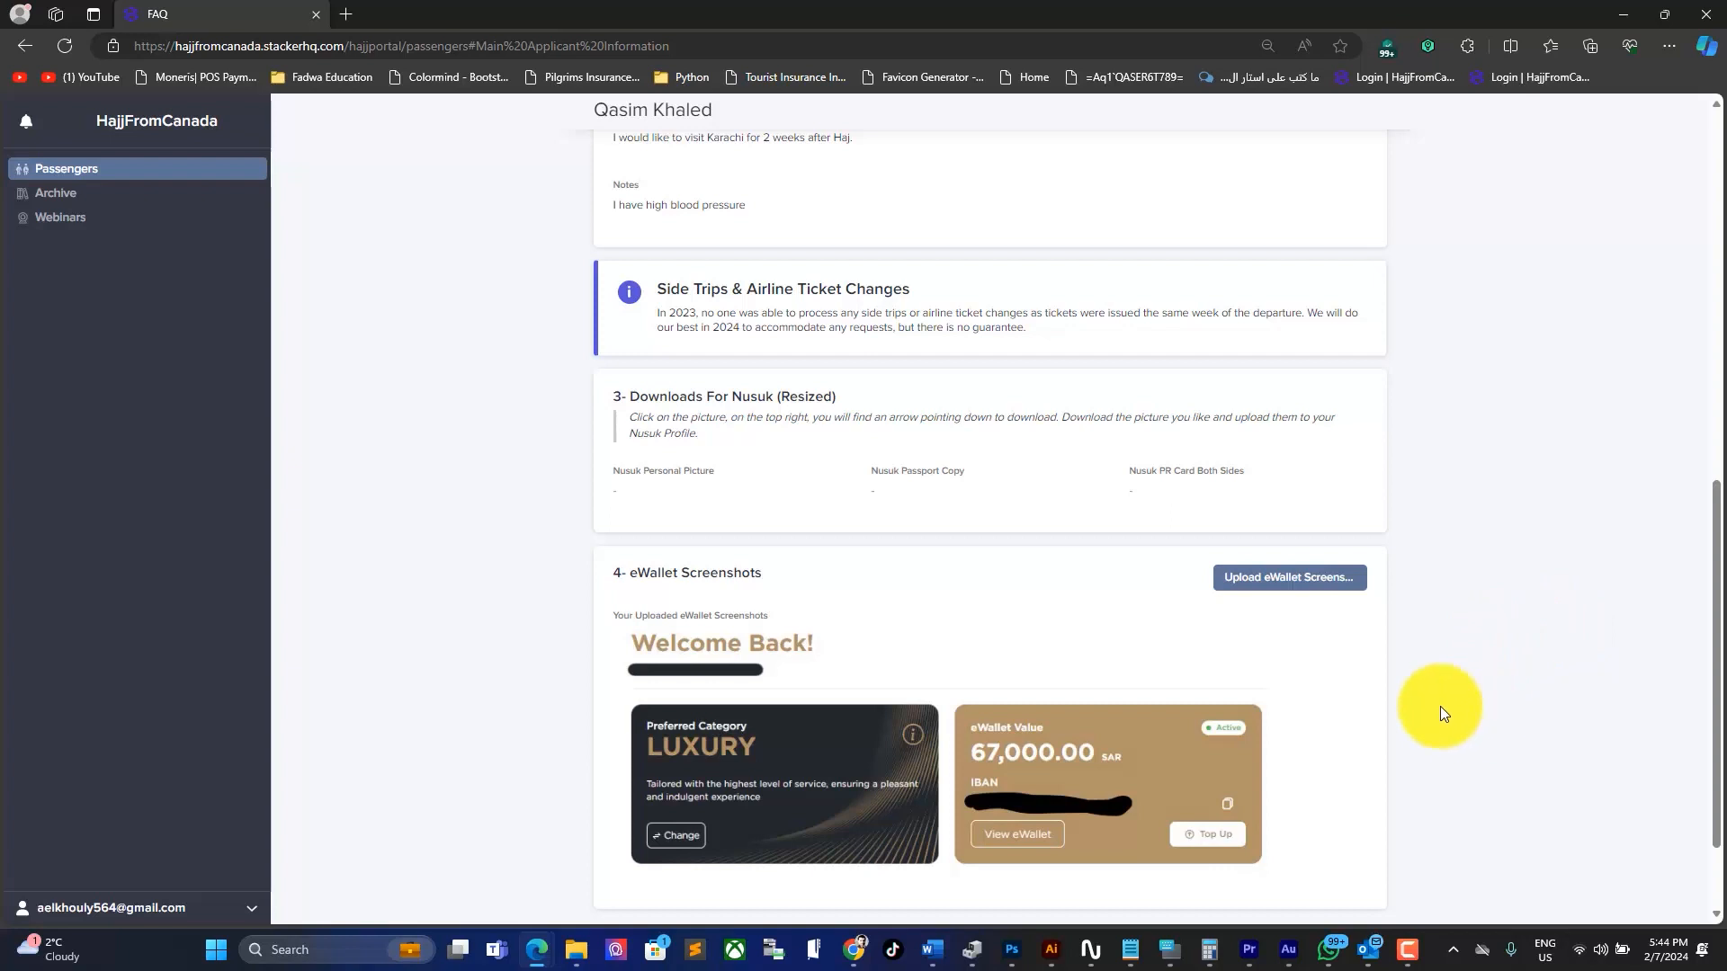
left_click(1314, 583)
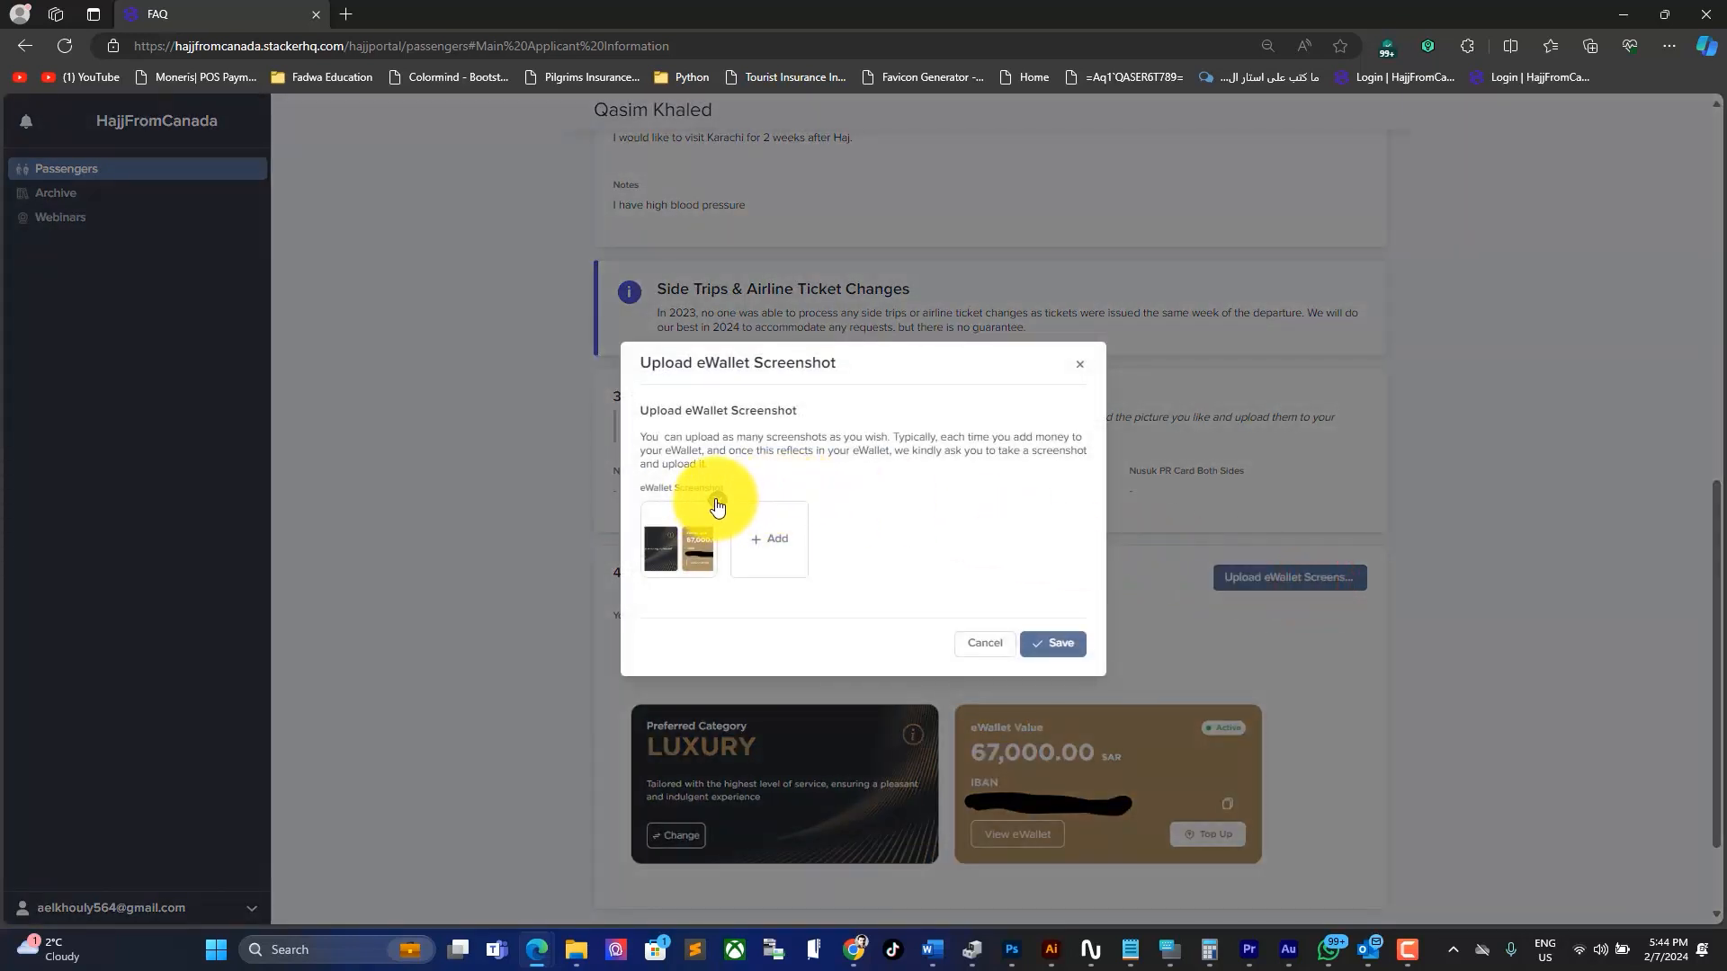
left_click(990, 644)
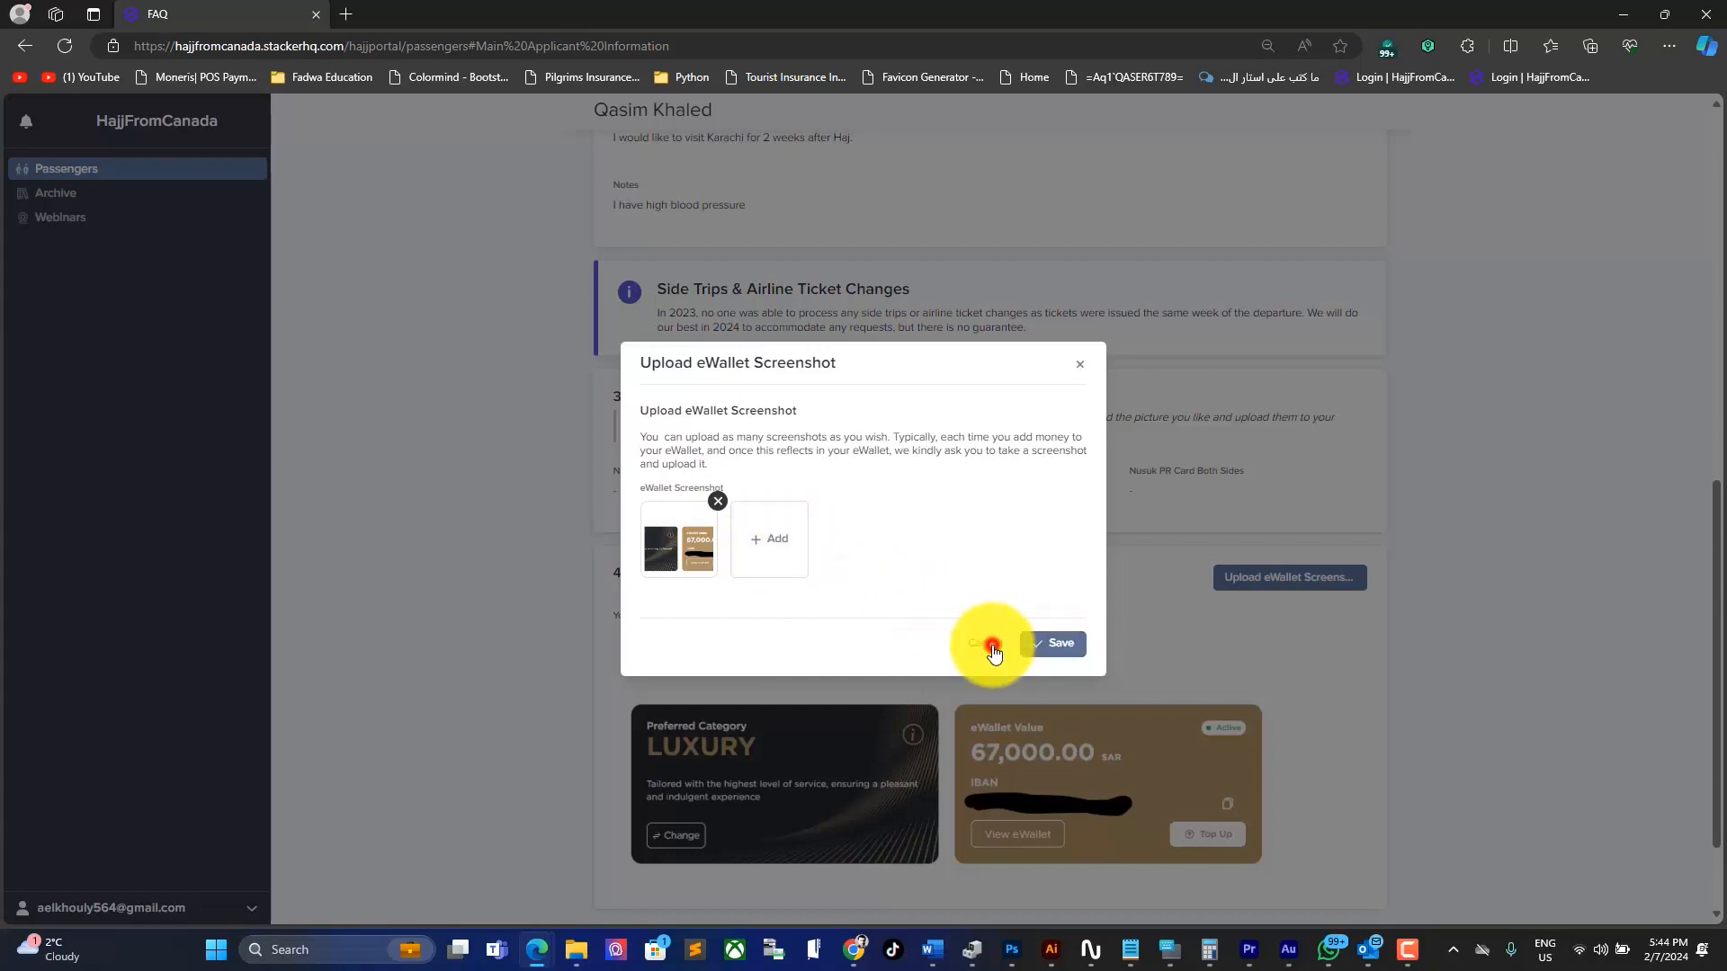
Step: Go to the Companions tab and start a new companion entry
scroll(1345, 705, "down", 2)
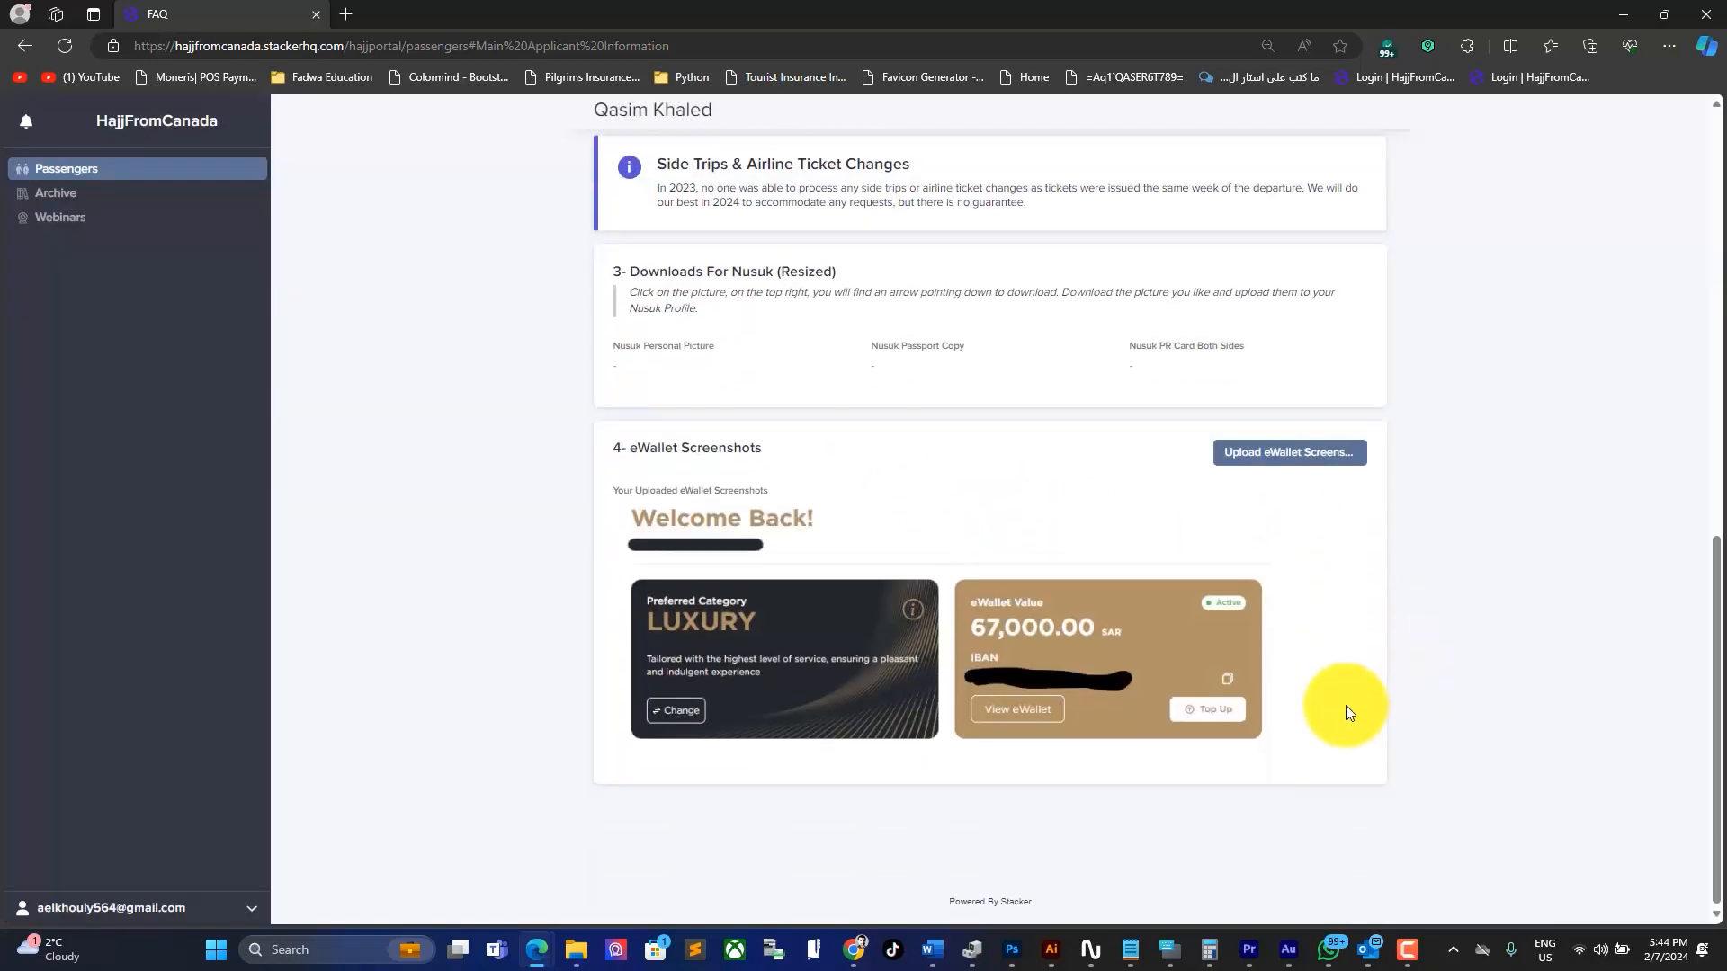
scroll(1346, 705, "up", 4)
scroll(1346, 705, "up", 2)
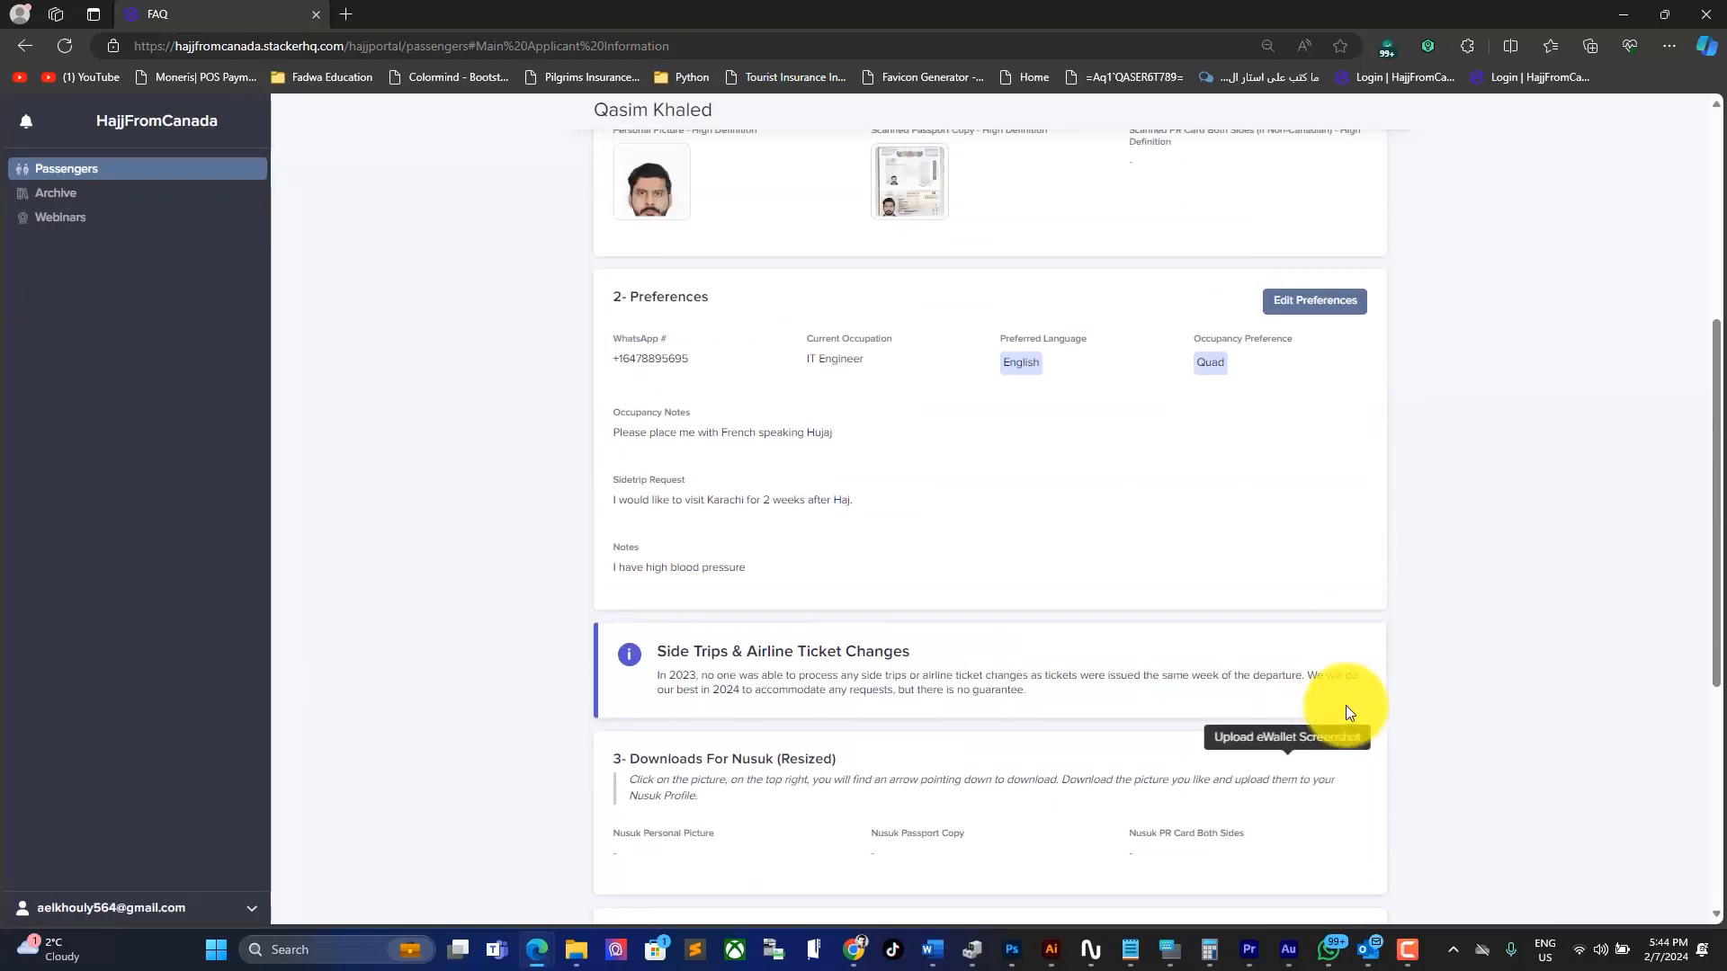
scroll(1345, 705, "up", 2)
scroll(1345, 705, "down", 7)
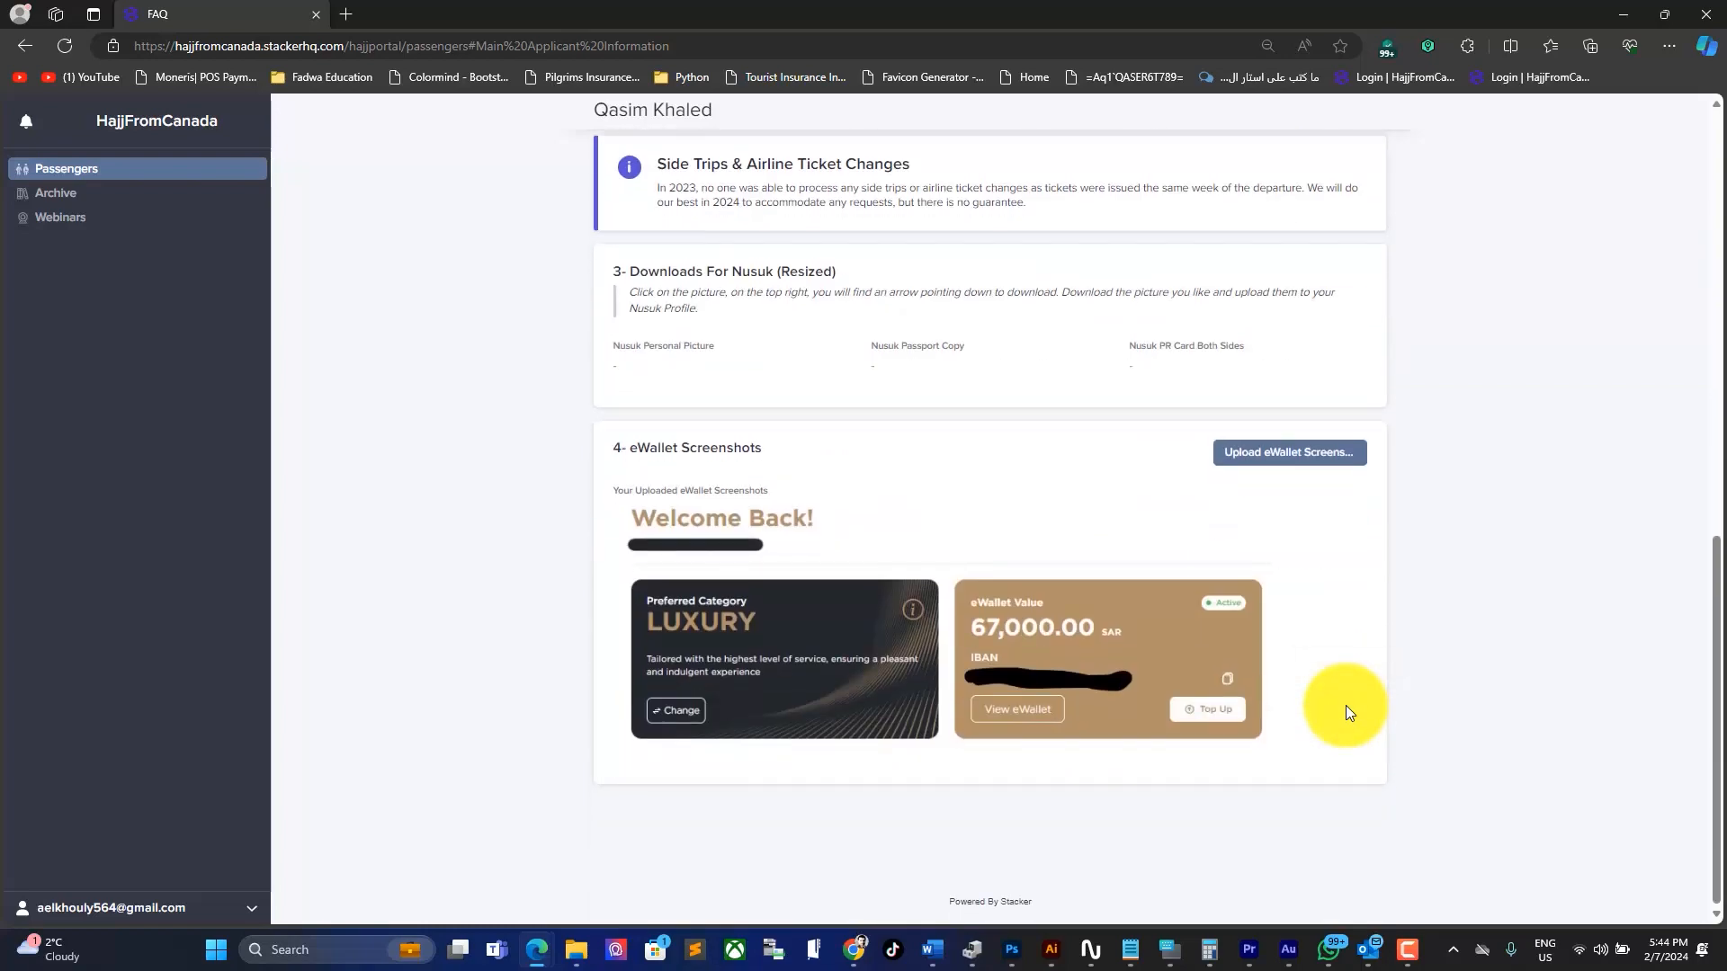
scroll(1345, 705, "up", 7)
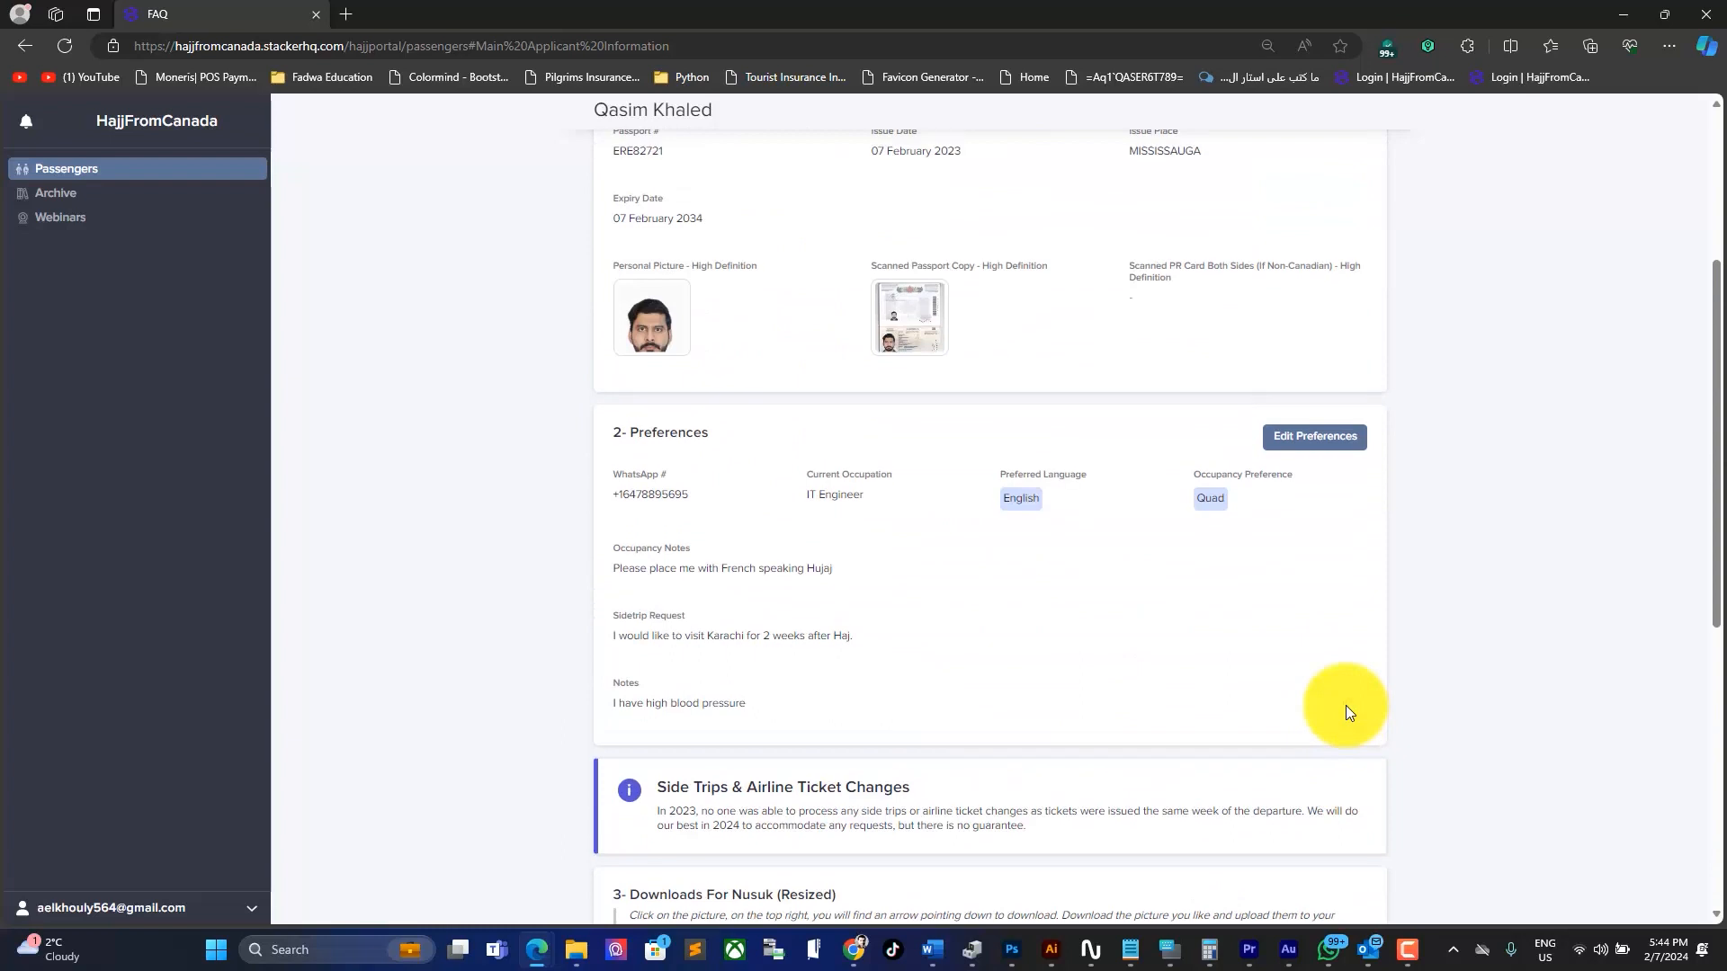
scroll(1346, 705, "up", 4)
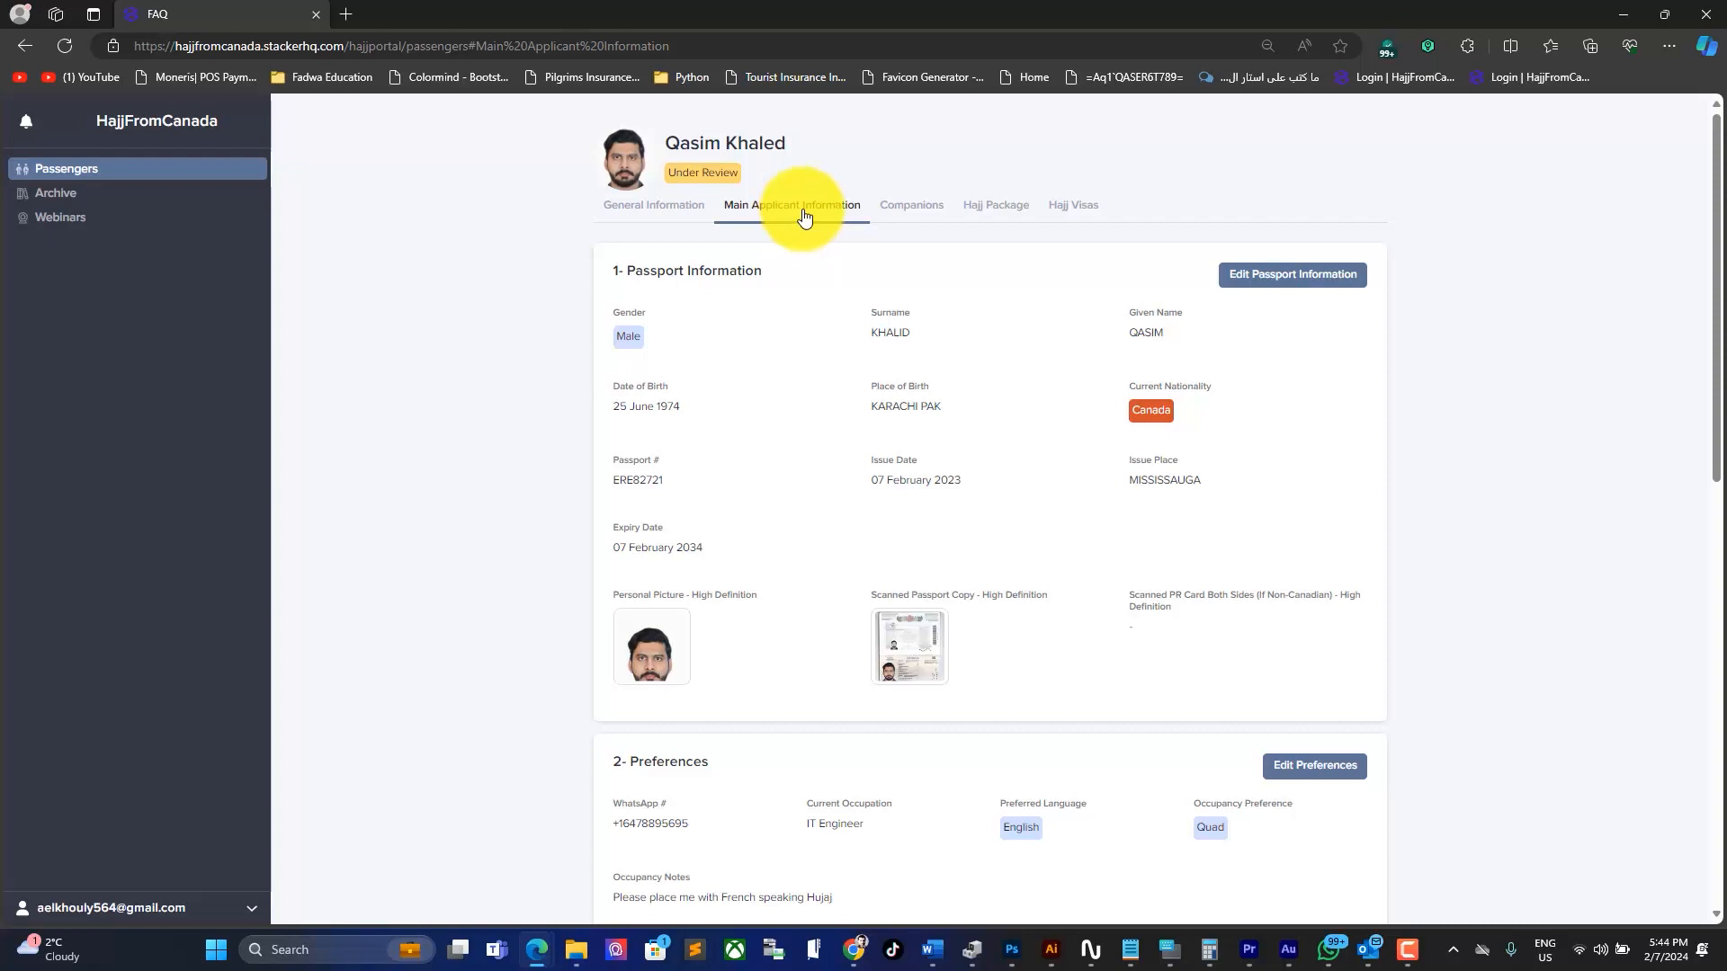
left_click(916, 212)
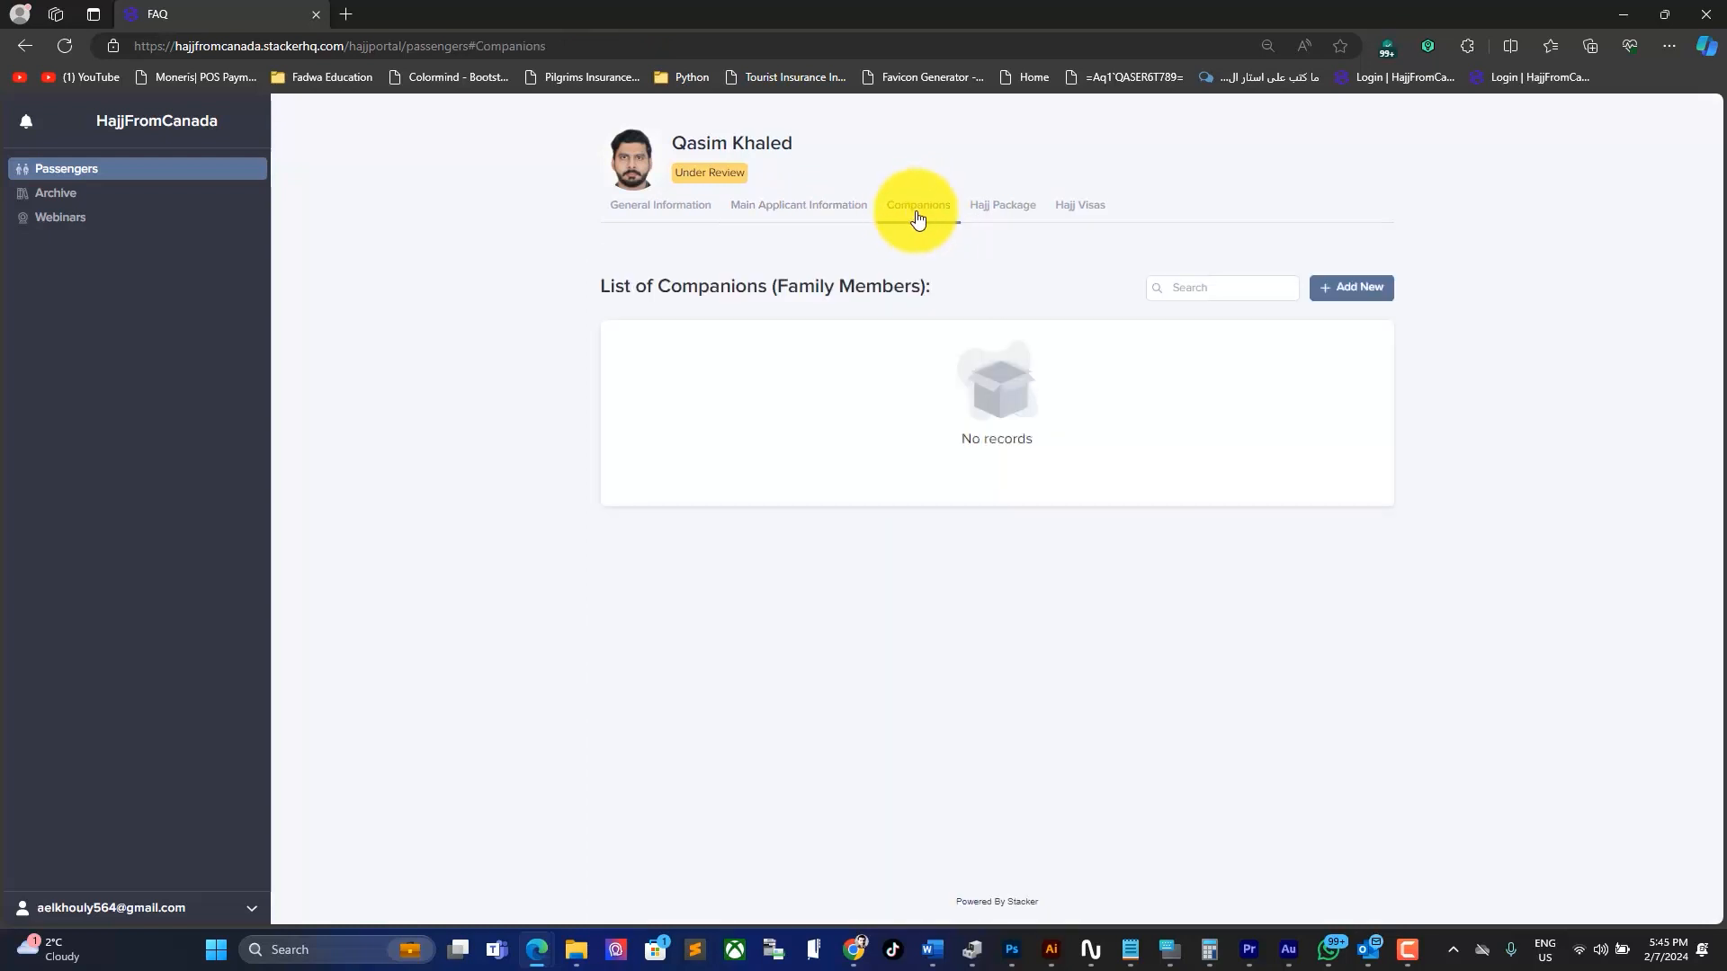
left_click(1338, 295)
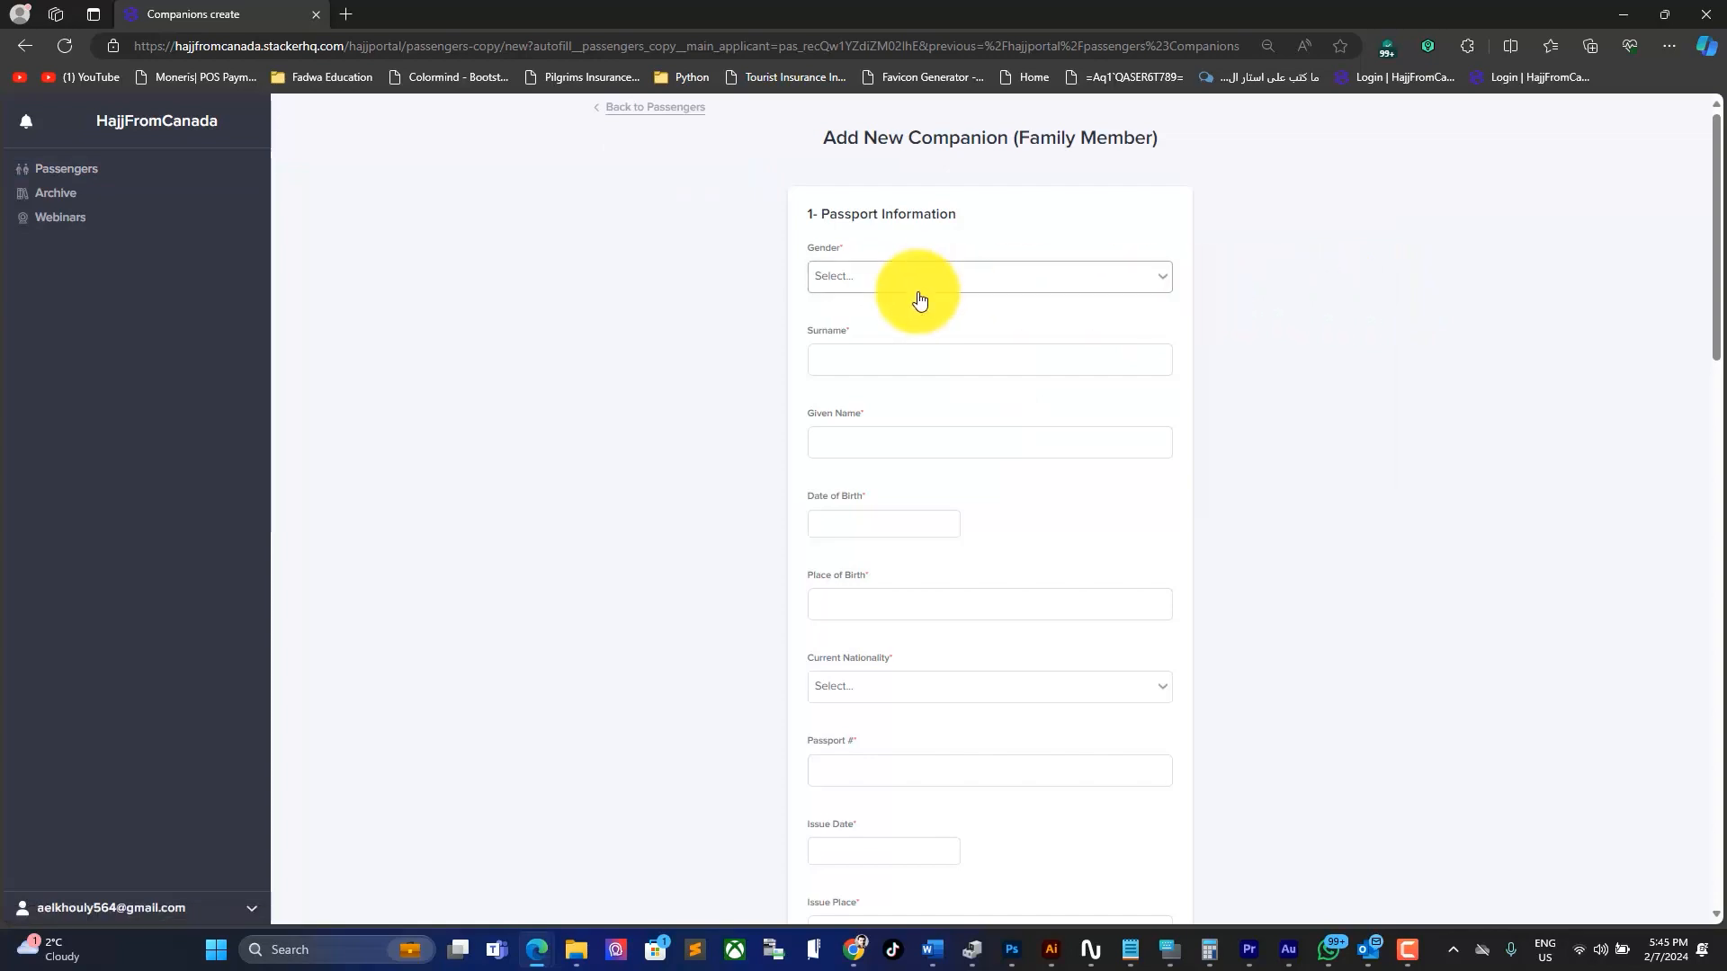
left_click(920, 286)
left_click(836, 334)
left_click(869, 351)
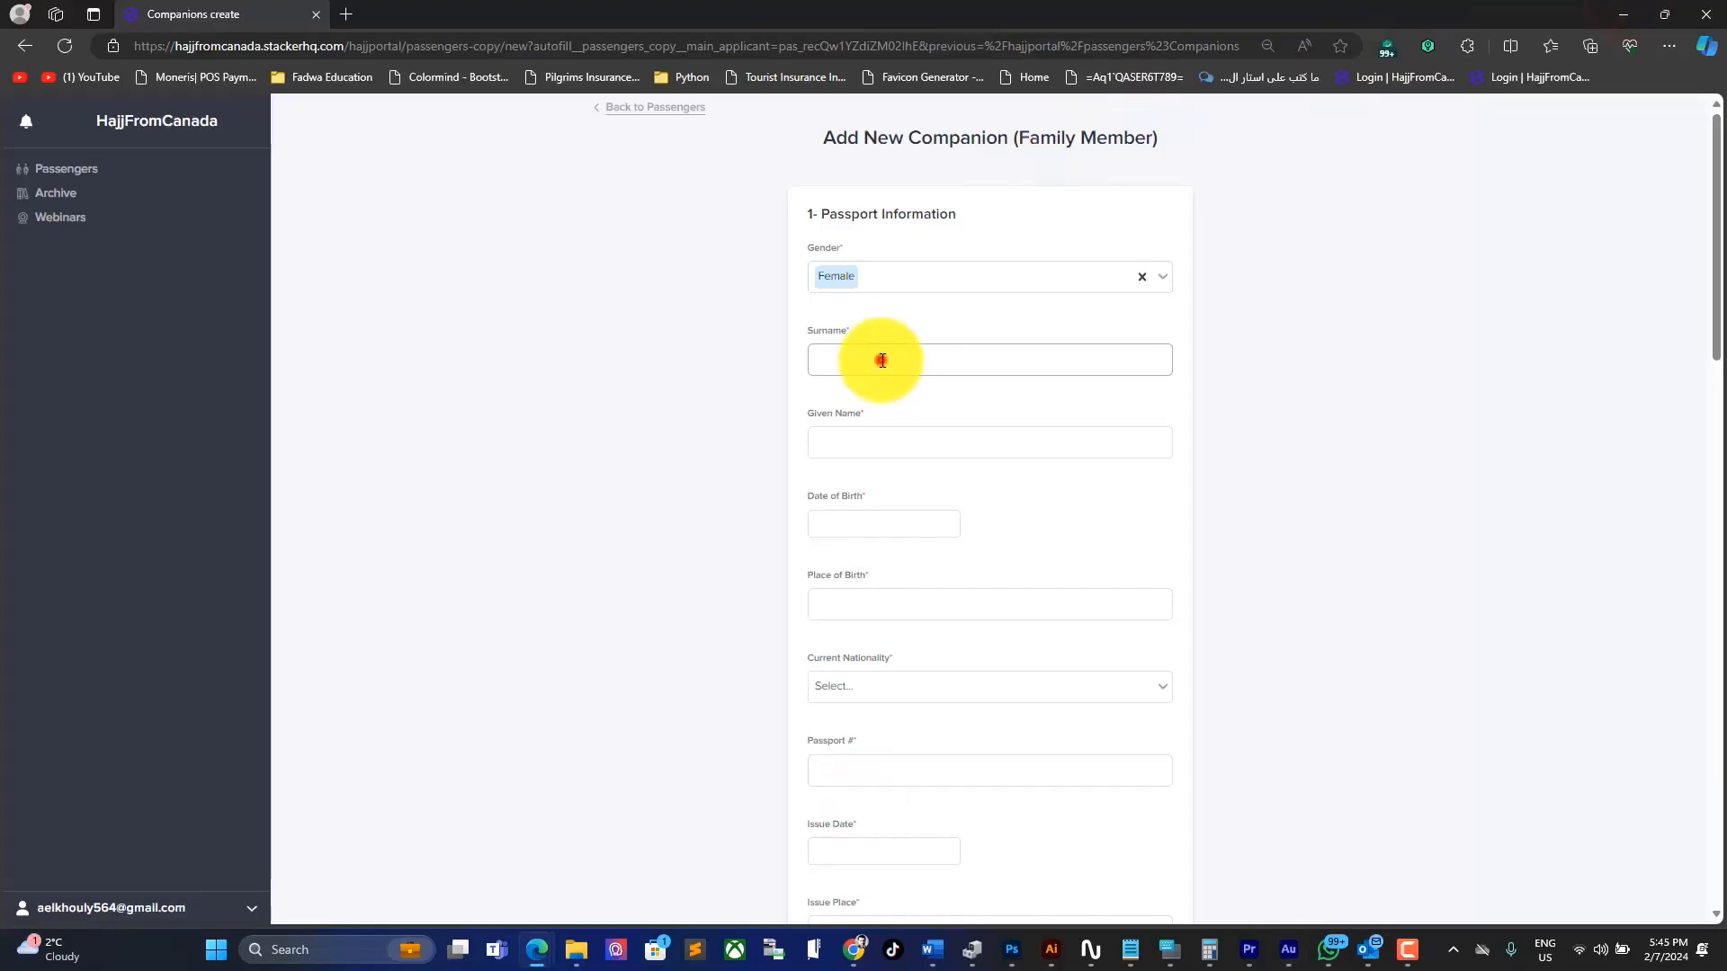
key("Tab")
key("Tab")
left_click(874, 289)
left_click(869, 500)
left_click(869, 500)
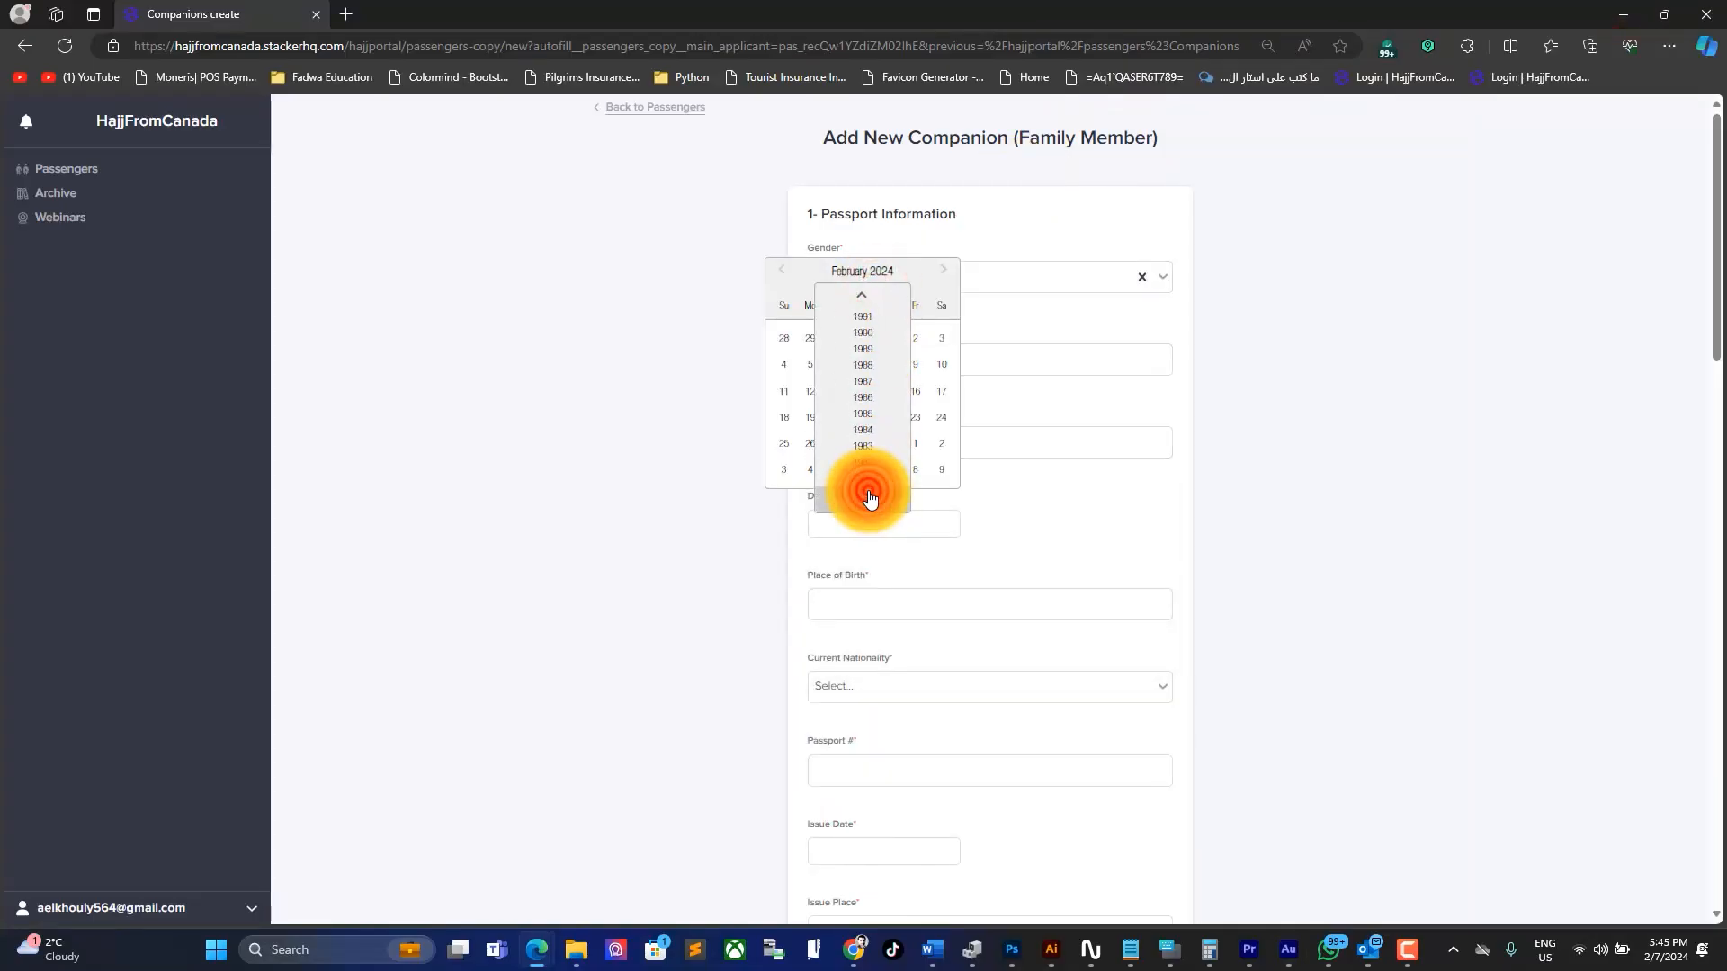
left_click(865, 450)
left_click(867, 364)
left_click(875, 603)
type("OTTAWA CAN")
Step: Set the companion's nationality to Canada and enter her passport number
left_click(899, 694)
type("CA")
left_click(841, 801)
scroll(863, 765, "down", 1)
left_click(869, 644)
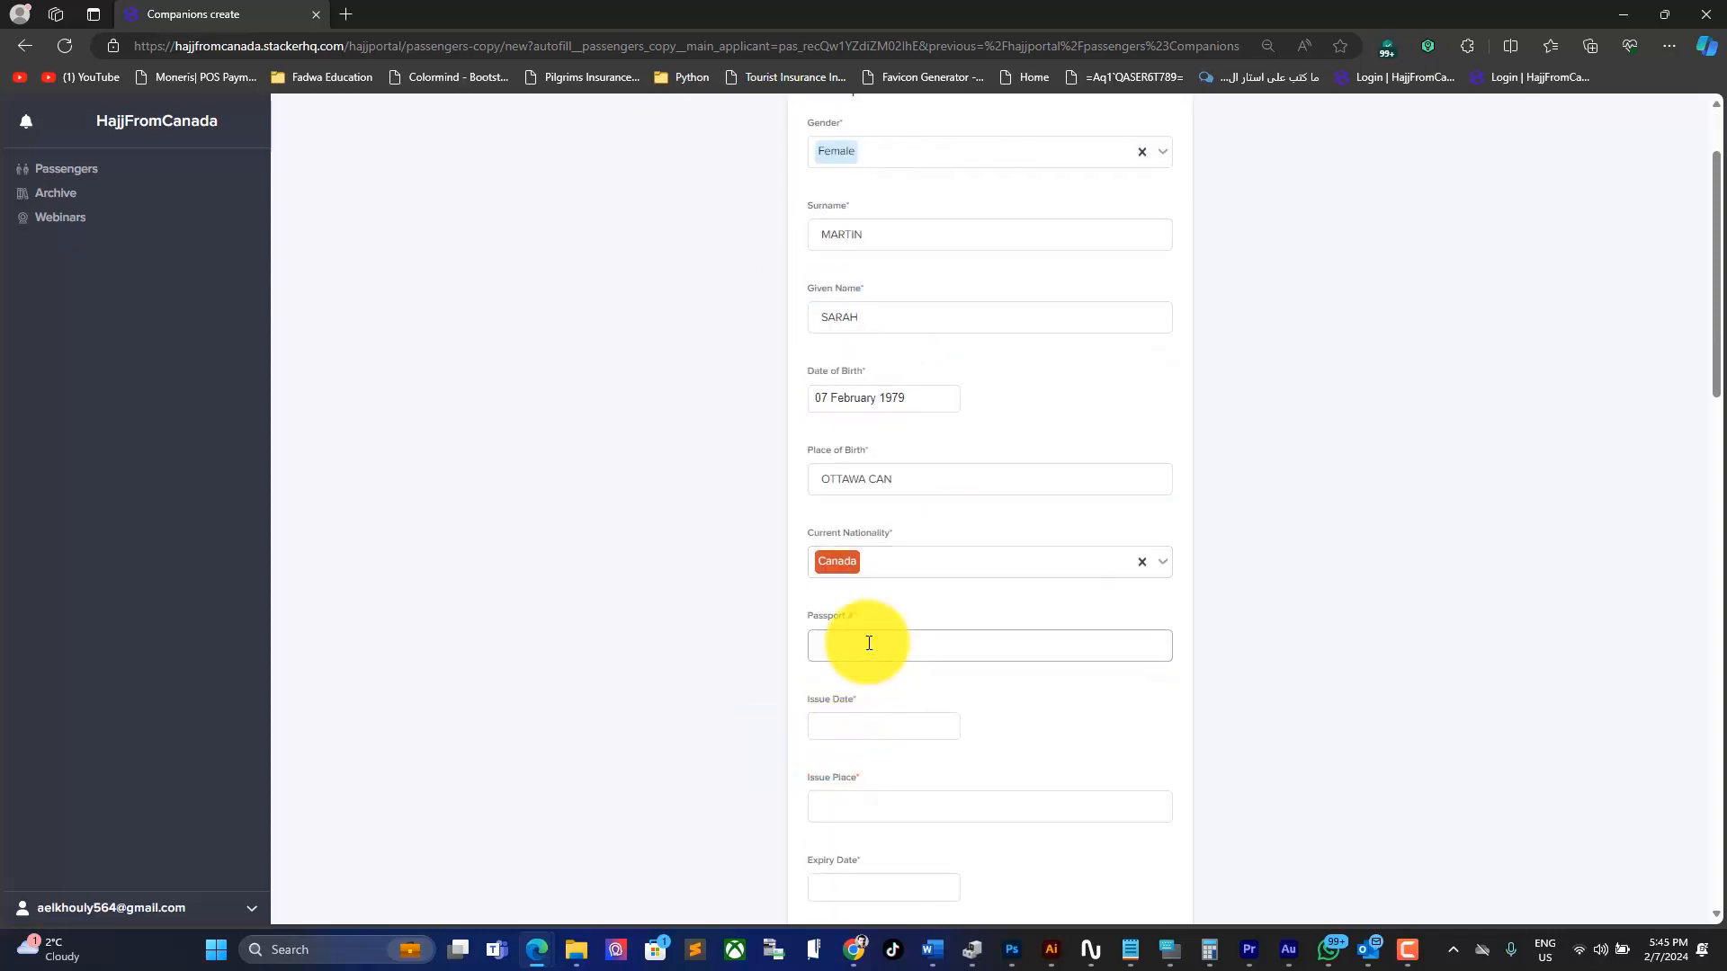
Step: Set passport issue date 07 February 2022, issue place GATINEAU, and expiry 07 February 2032
left_click(880, 725)
left_click(878, 489)
left_click(861, 630)
left_click(813, 569)
left_click(883, 808)
type("GATINEAU")
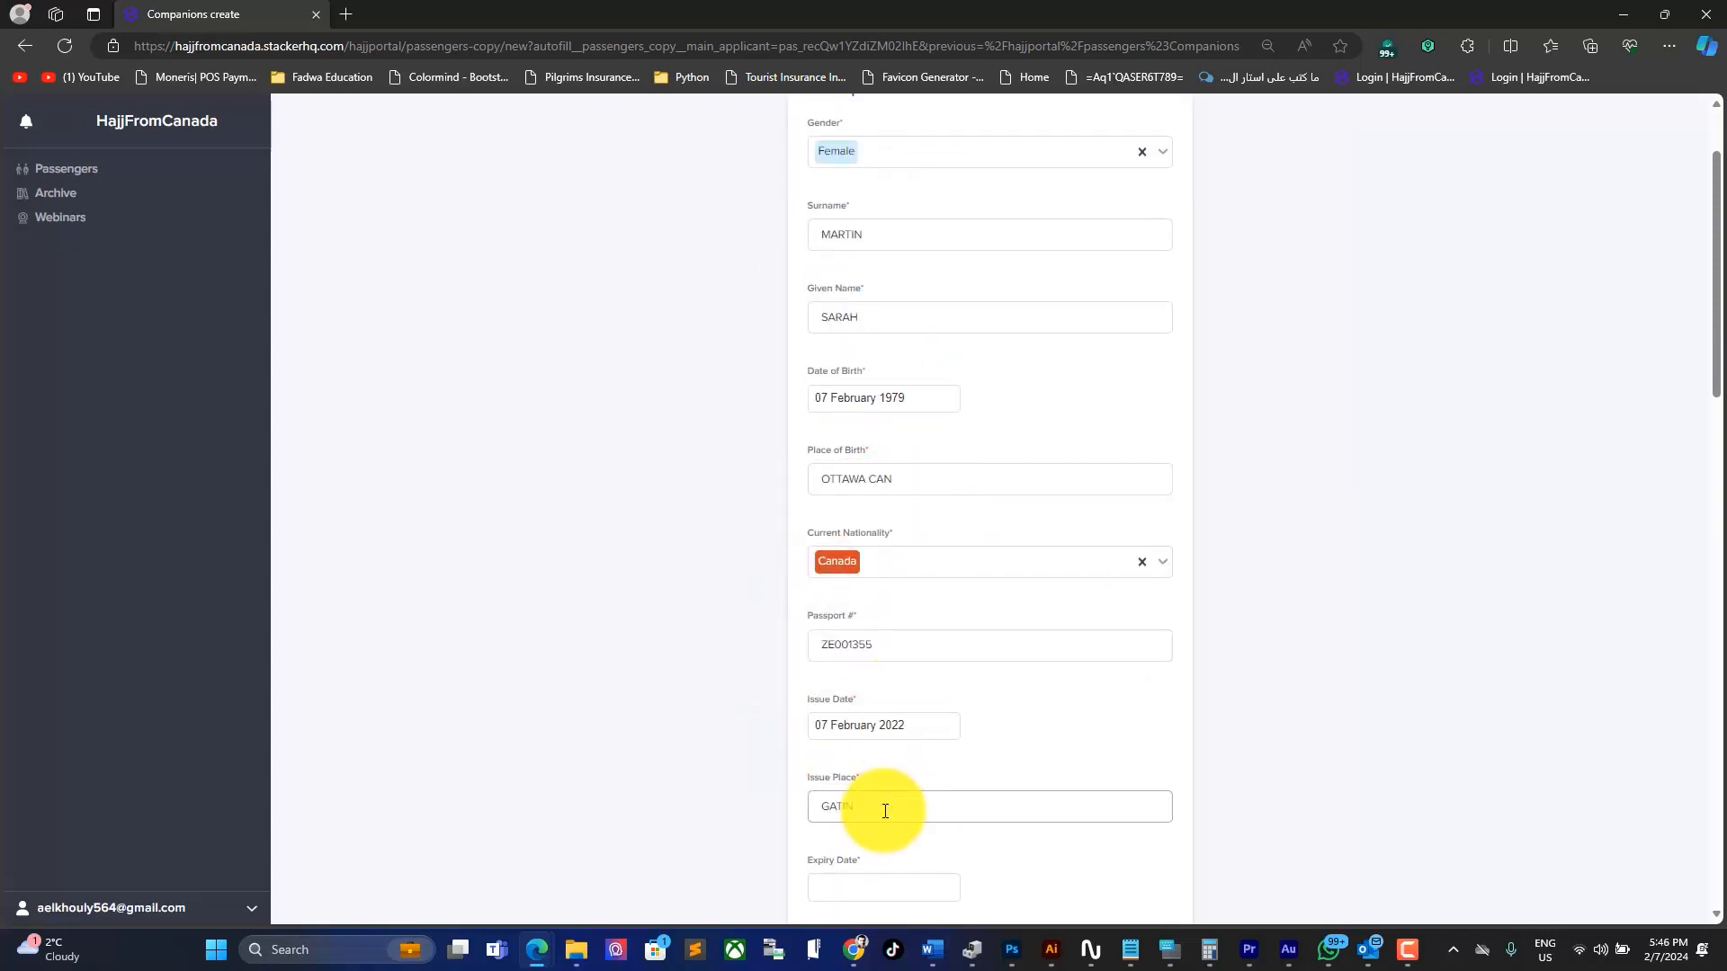
scroll(868, 807, "down", 1)
scroll(867, 808, "down", 3)
left_click(868, 515)
left_click(870, 283)
left_click(871, 292)
Step: Upload the companion's personal picture and scanned passport copy
left_click(941, 332)
left_click(857, 594)
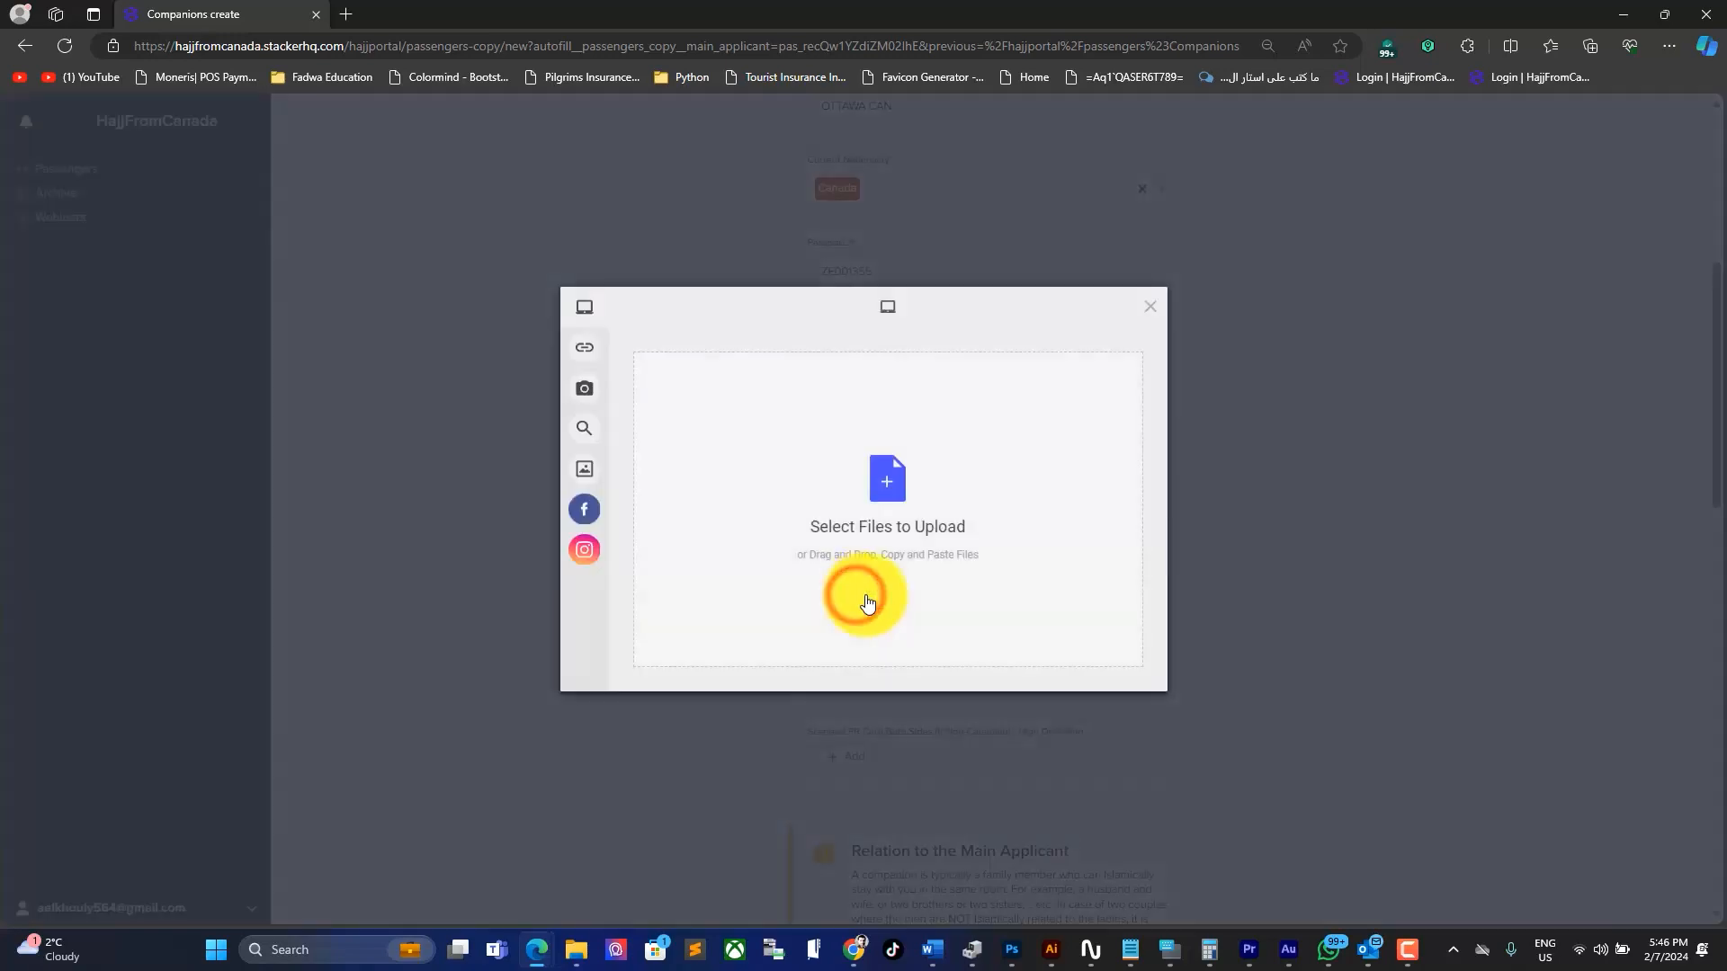
left_click(865, 595)
double_click(262, 301)
left_click(1115, 669)
left_click(855, 708)
left_click(575, 950)
left_click(956, 855)
left_click(1114, 668)
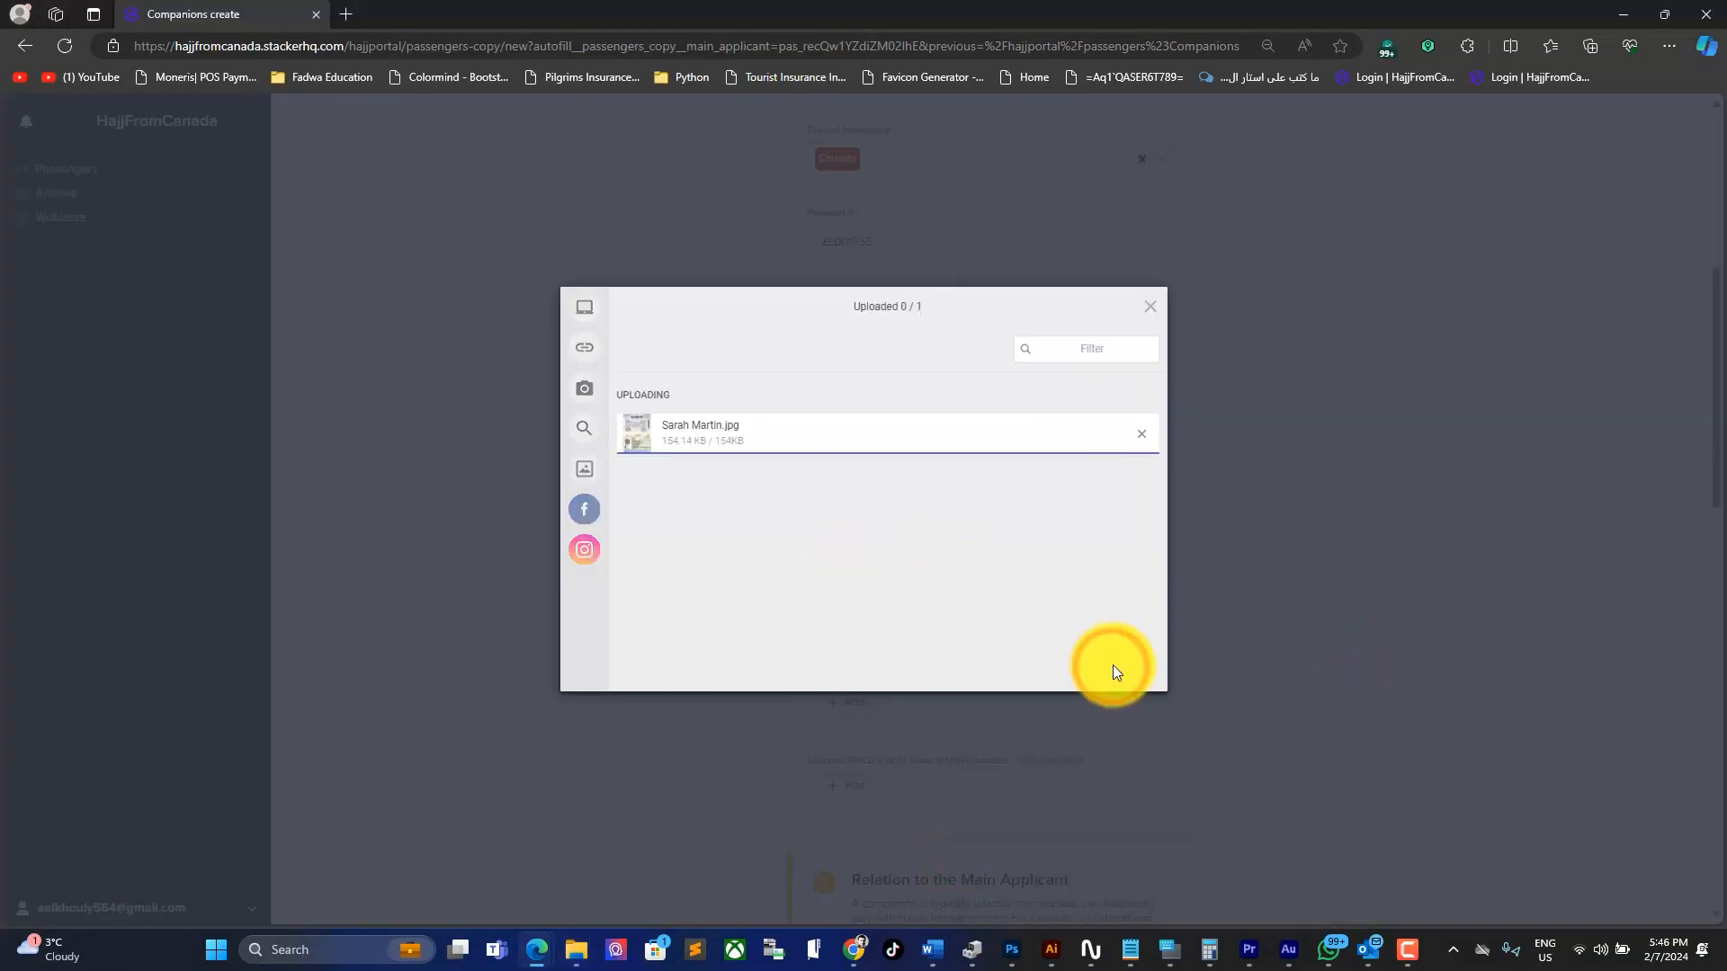
Step: Set the relation to main applicant to Wife and enter her WhatsApp number
scroll(1189, 368, "down", 9)
left_click(936, 326)
scroll(877, 510, "down", 1)
left_click(831, 536)
left_click(869, 411)
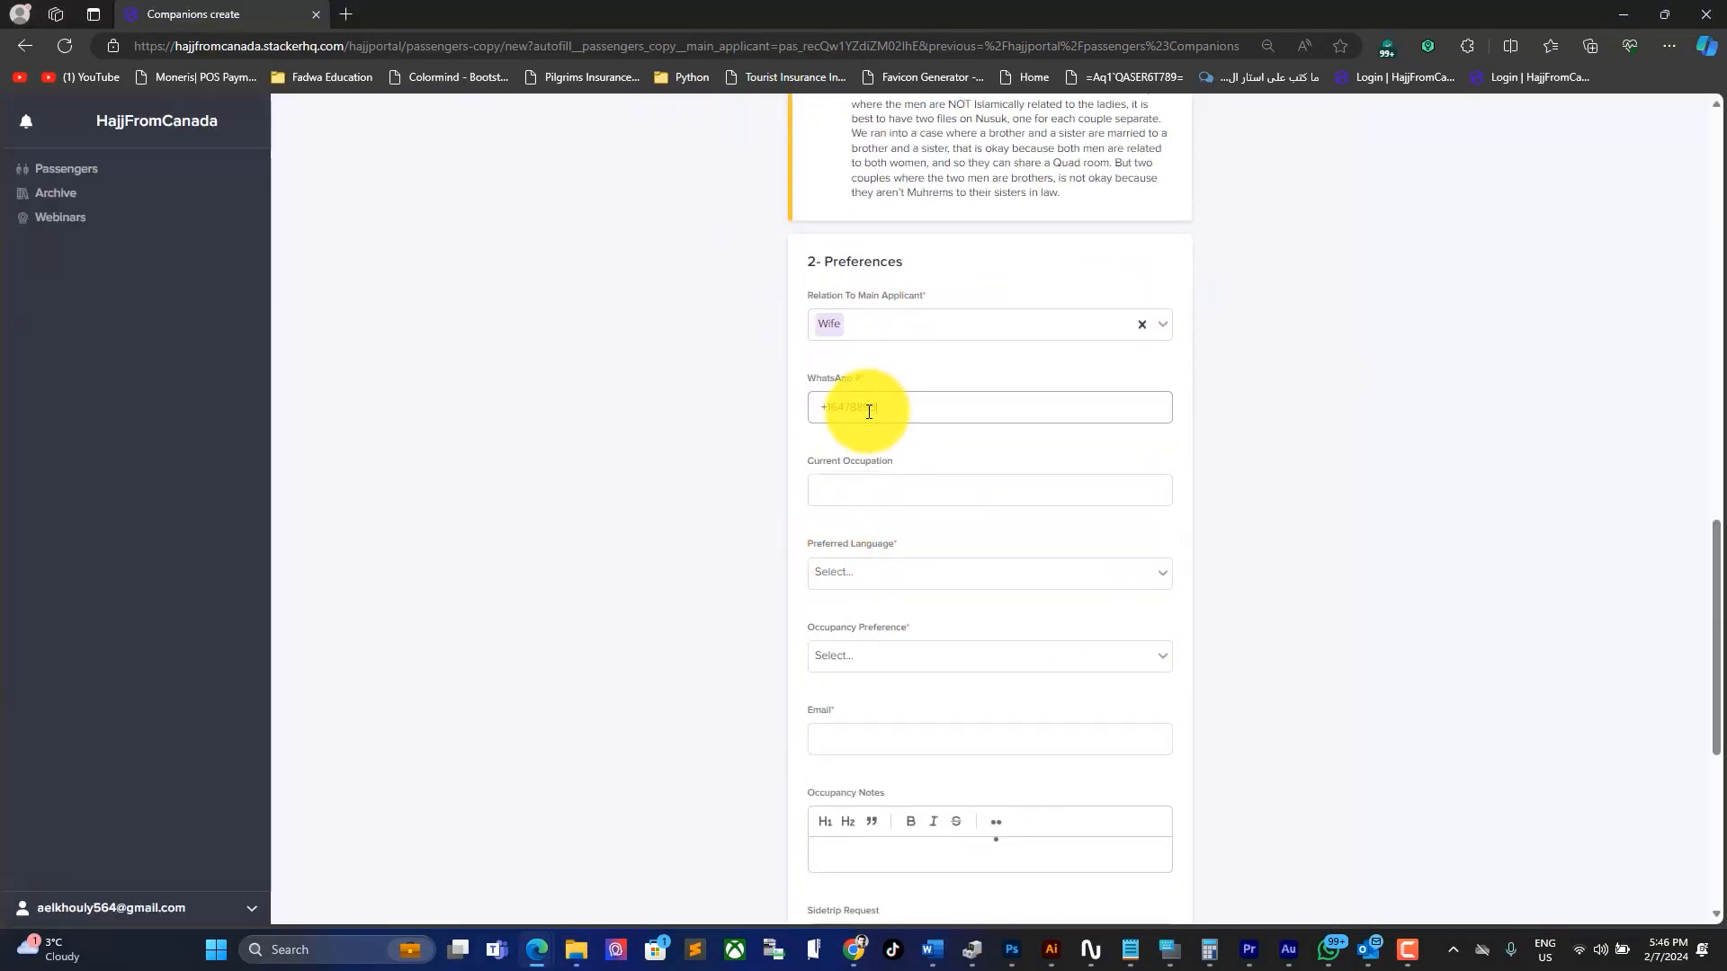
Step: Set occupation HOUSEWIFE, language English, Quad occupancy, and enter her e-mail address
left_click(875, 497)
type("HOUSEWIFE")
left_click(857, 573)
left_click(851, 608)
left_click(849, 656)
left_click(844, 692)
left_click(845, 743)
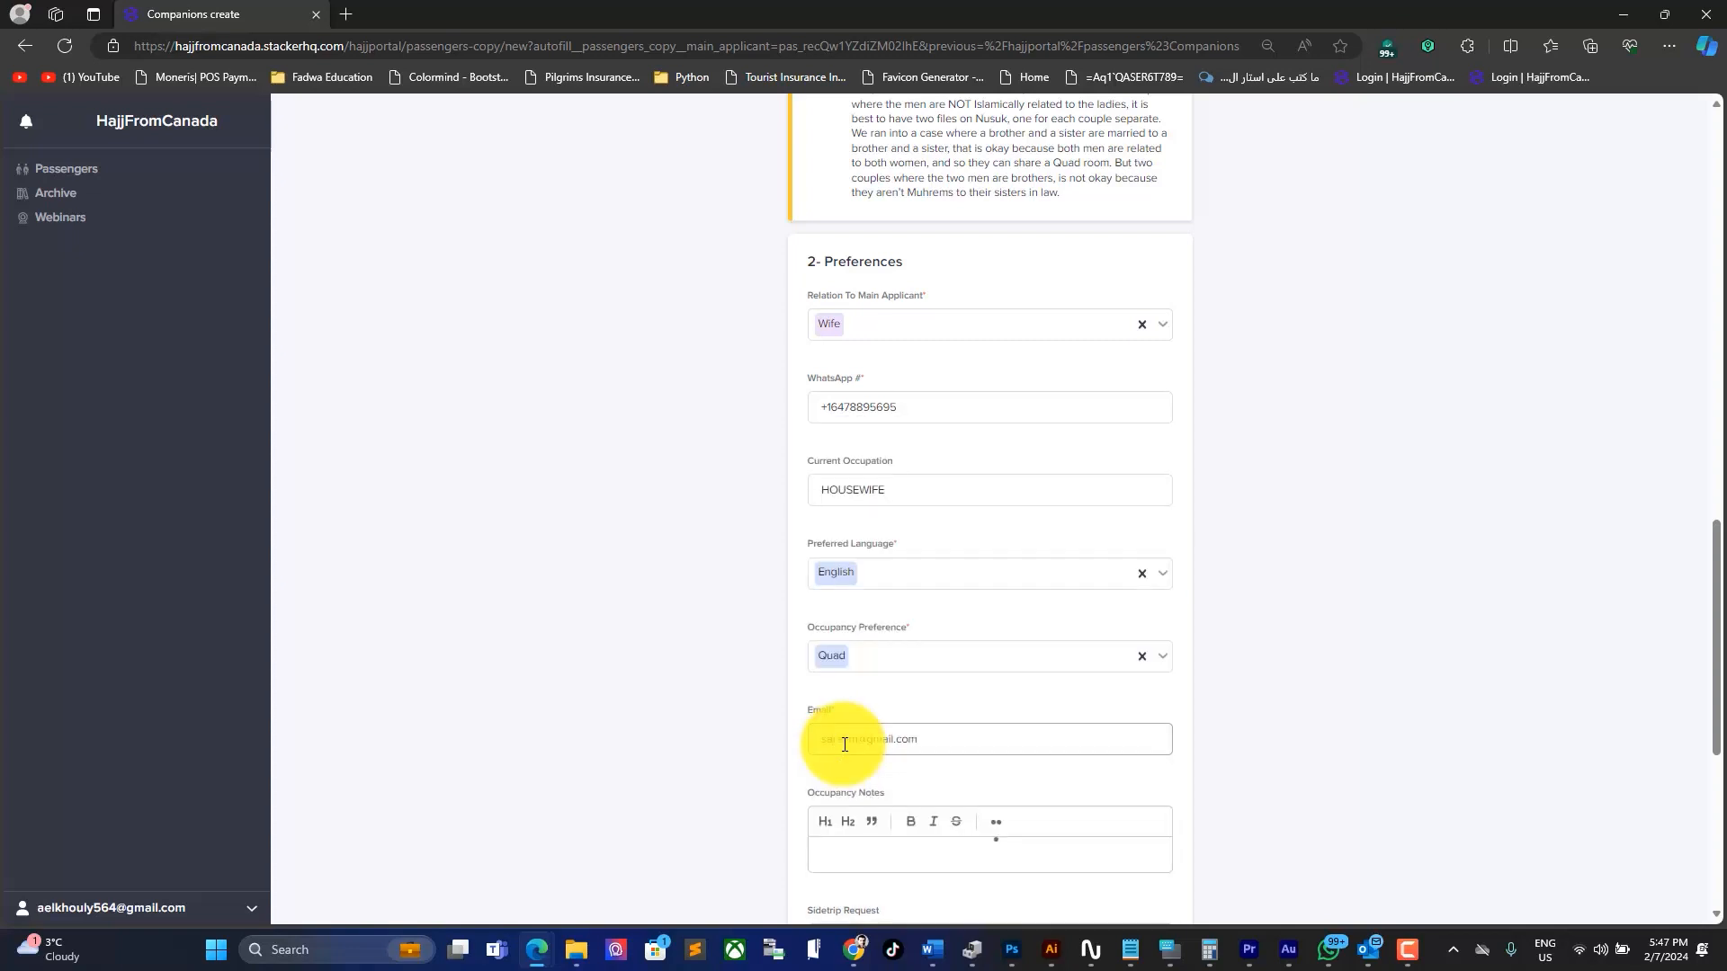
Step: Add notes (N/A occupancy and general, 'Would like to come back to Canada right after Hajj') and save the companion
scroll(866, 474, "down", 4)
left_click(866, 474)
type("N/A")
left_click(866, 596)
type("Would like to come back to Canada right after Hajj")
left_click(845, 715)
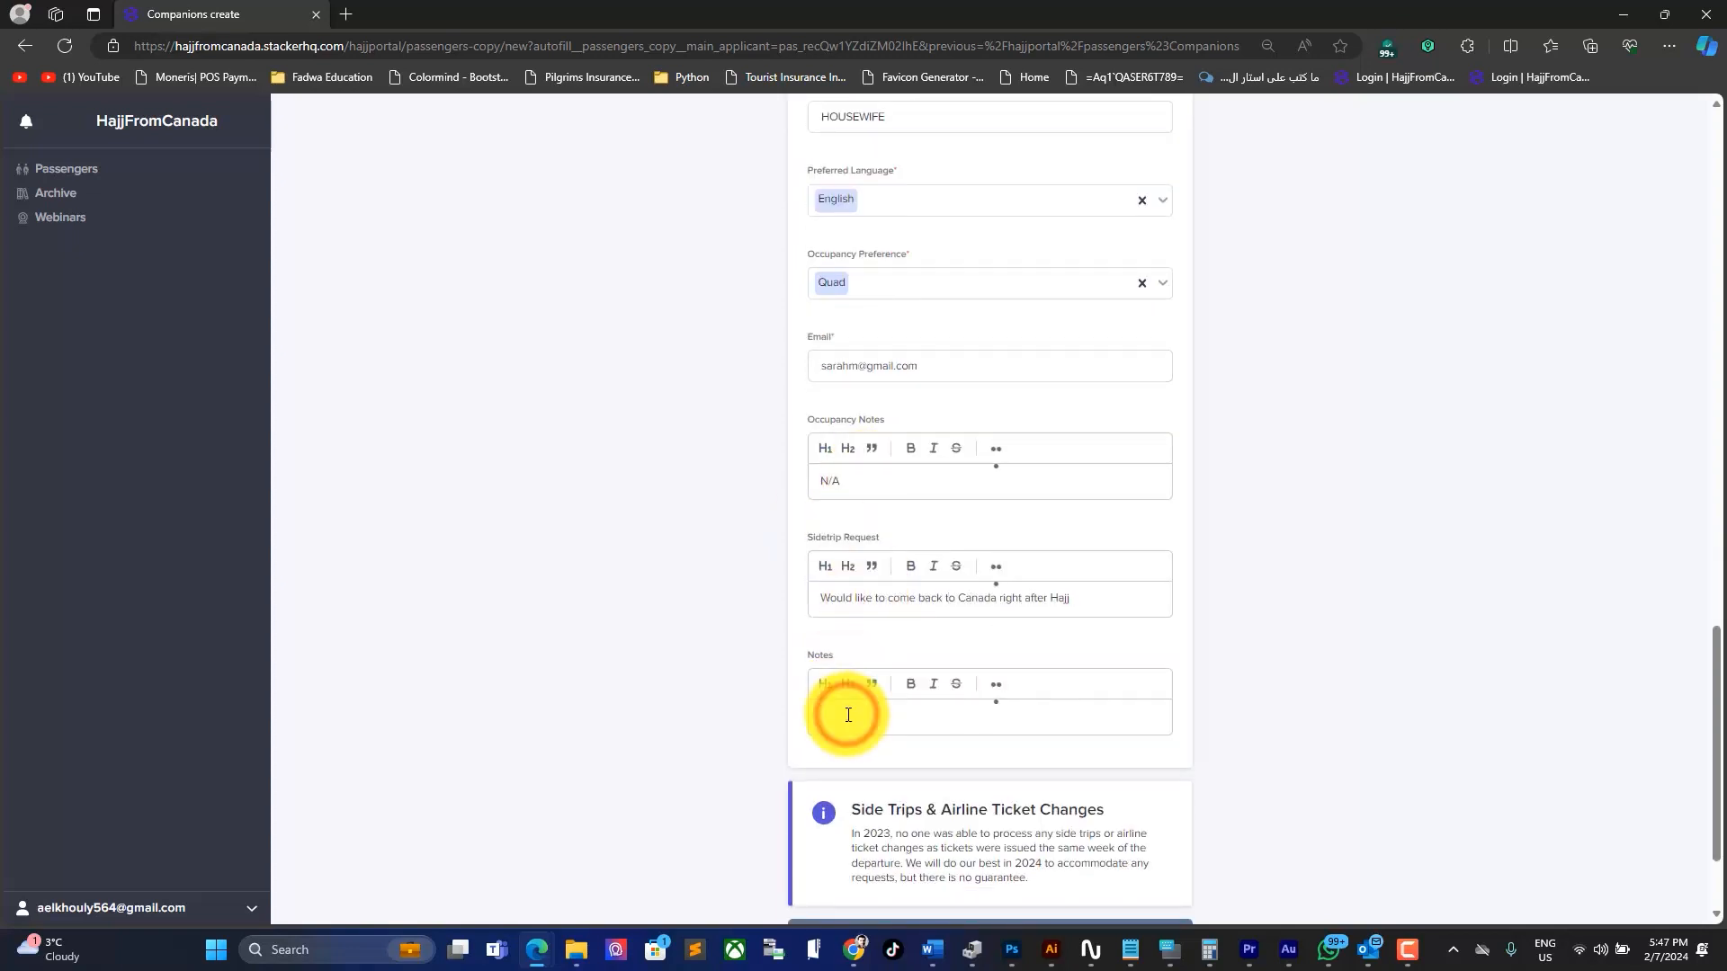
type("N/A")
scroll(809, 674, "down", 2)
left_click(1011, 788)
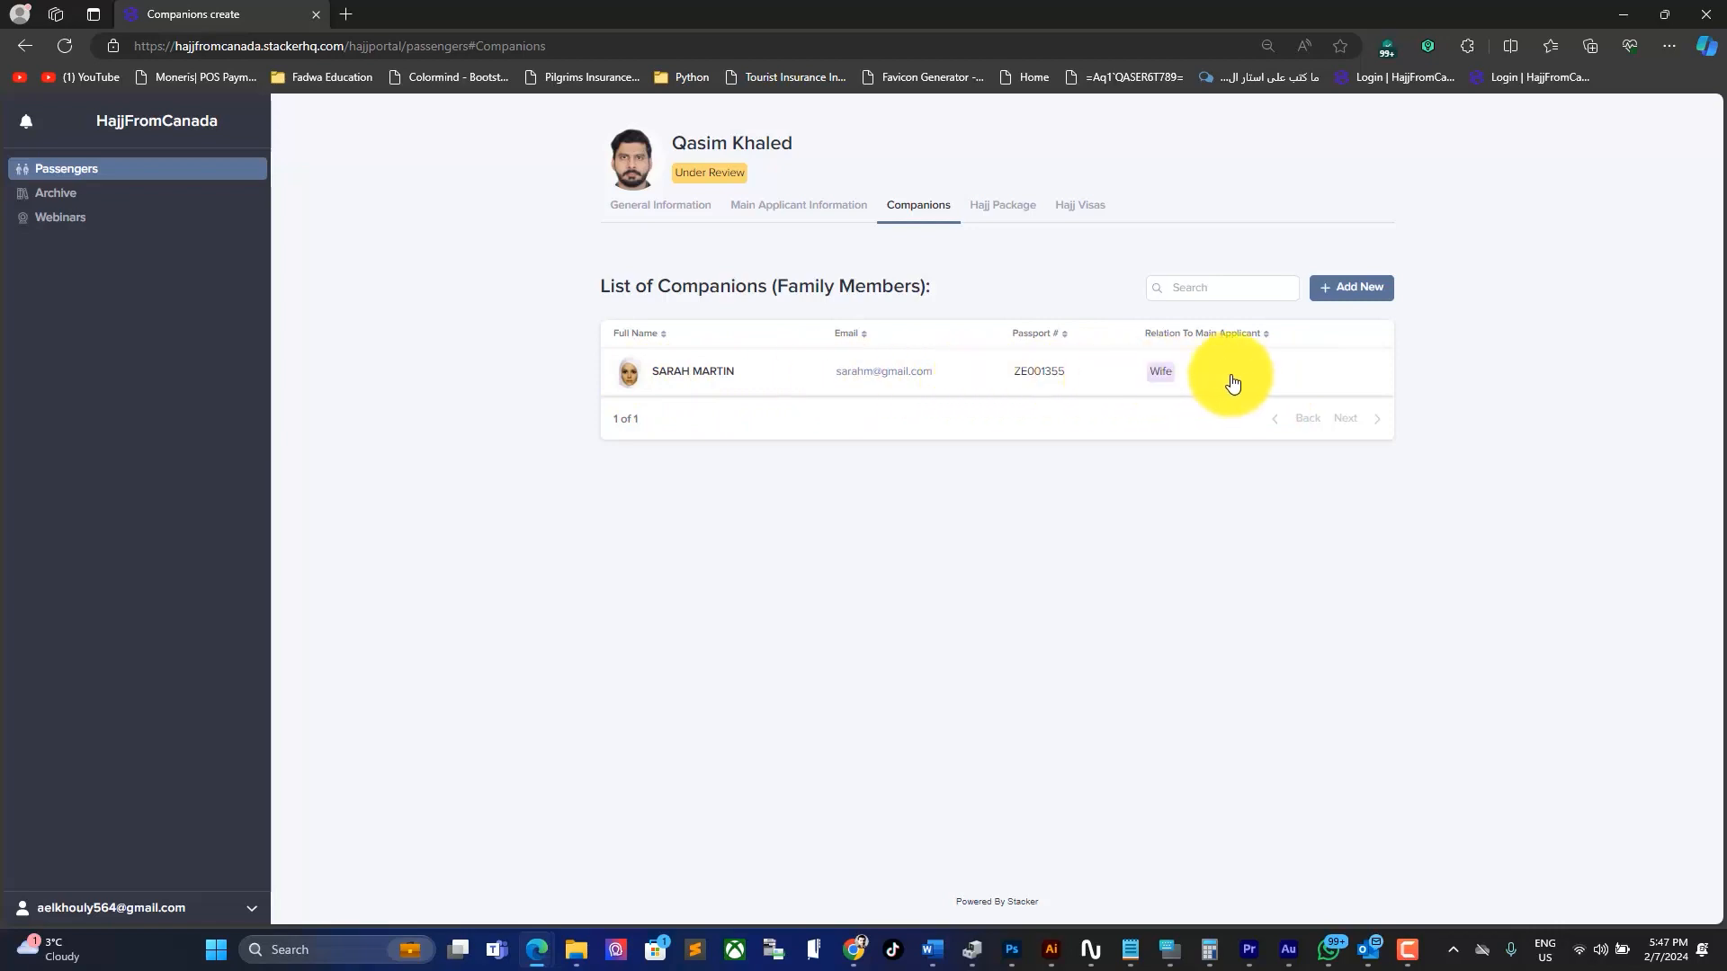
left_click(702, 370)
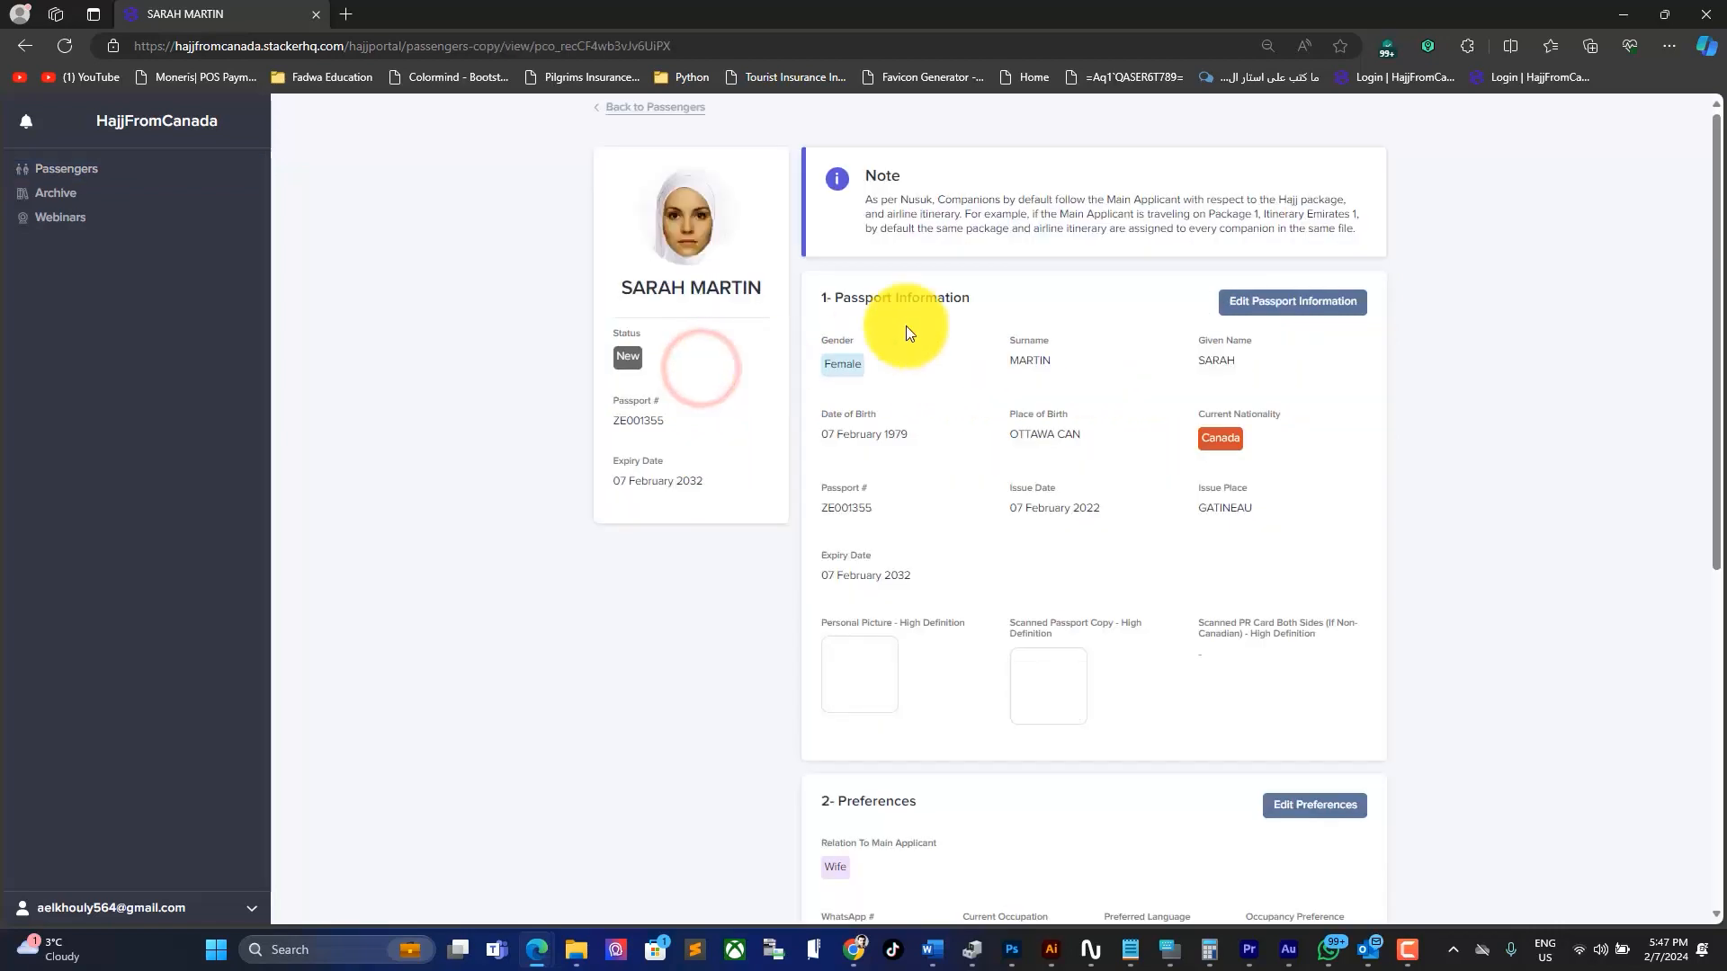
scroll(1148, 731, "down", 7)
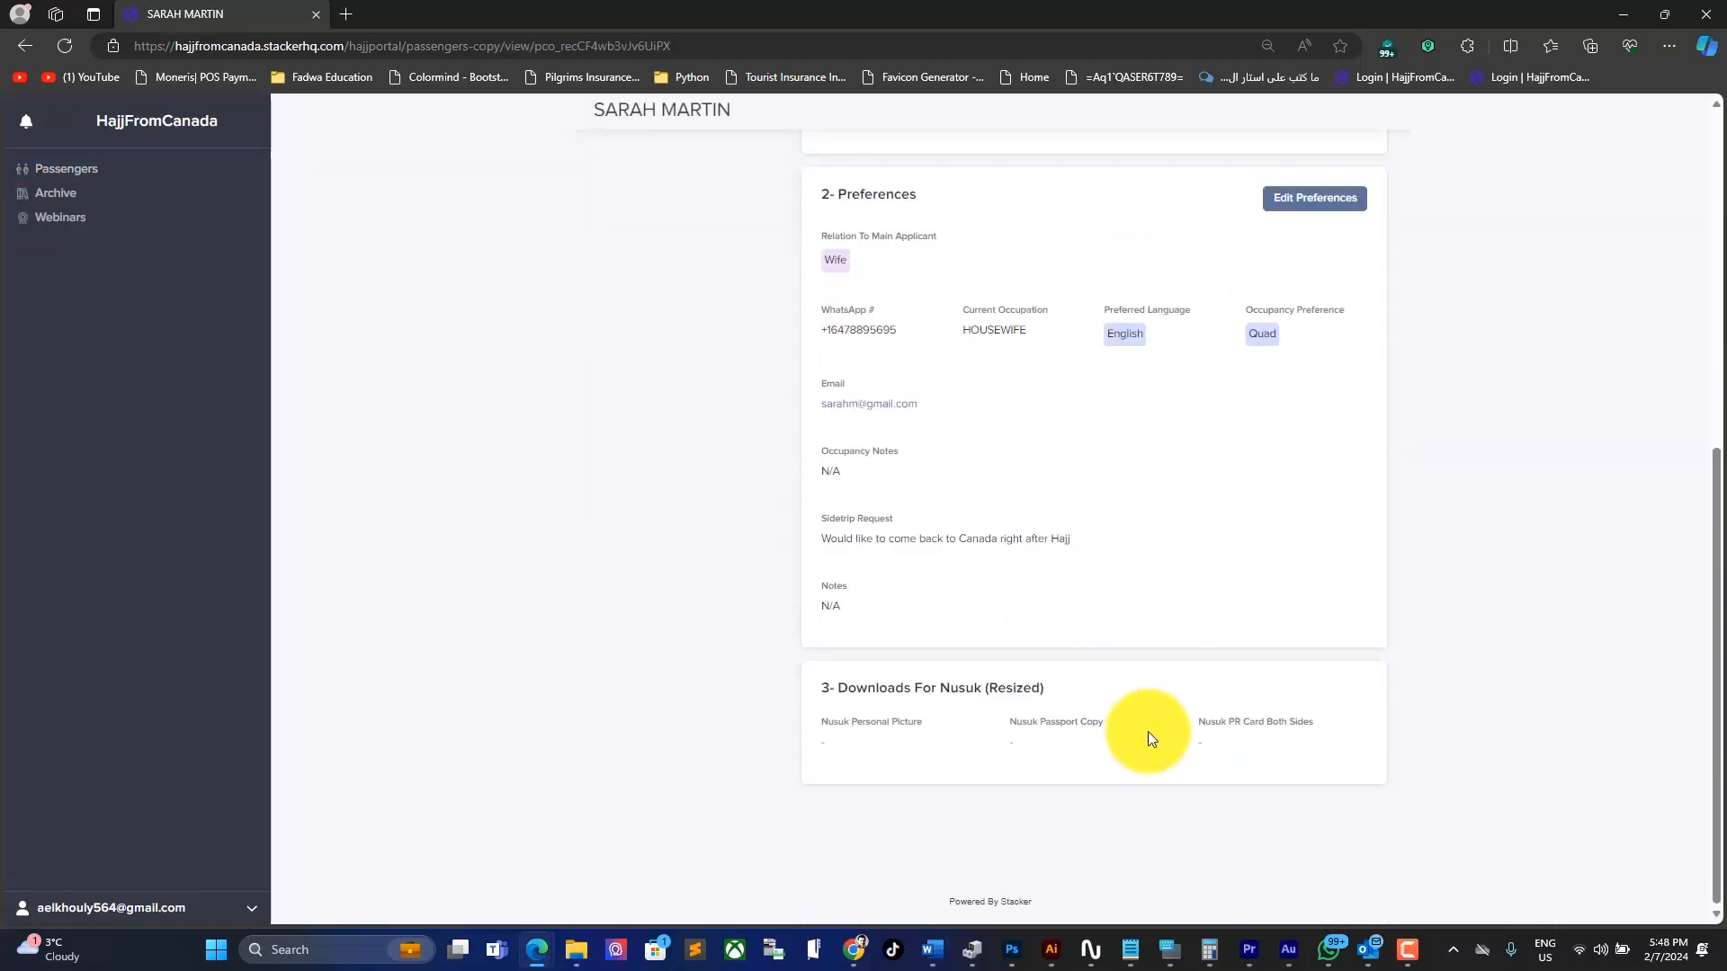
scroll(1148, 731, "up", 7)
left_click(685, 108)
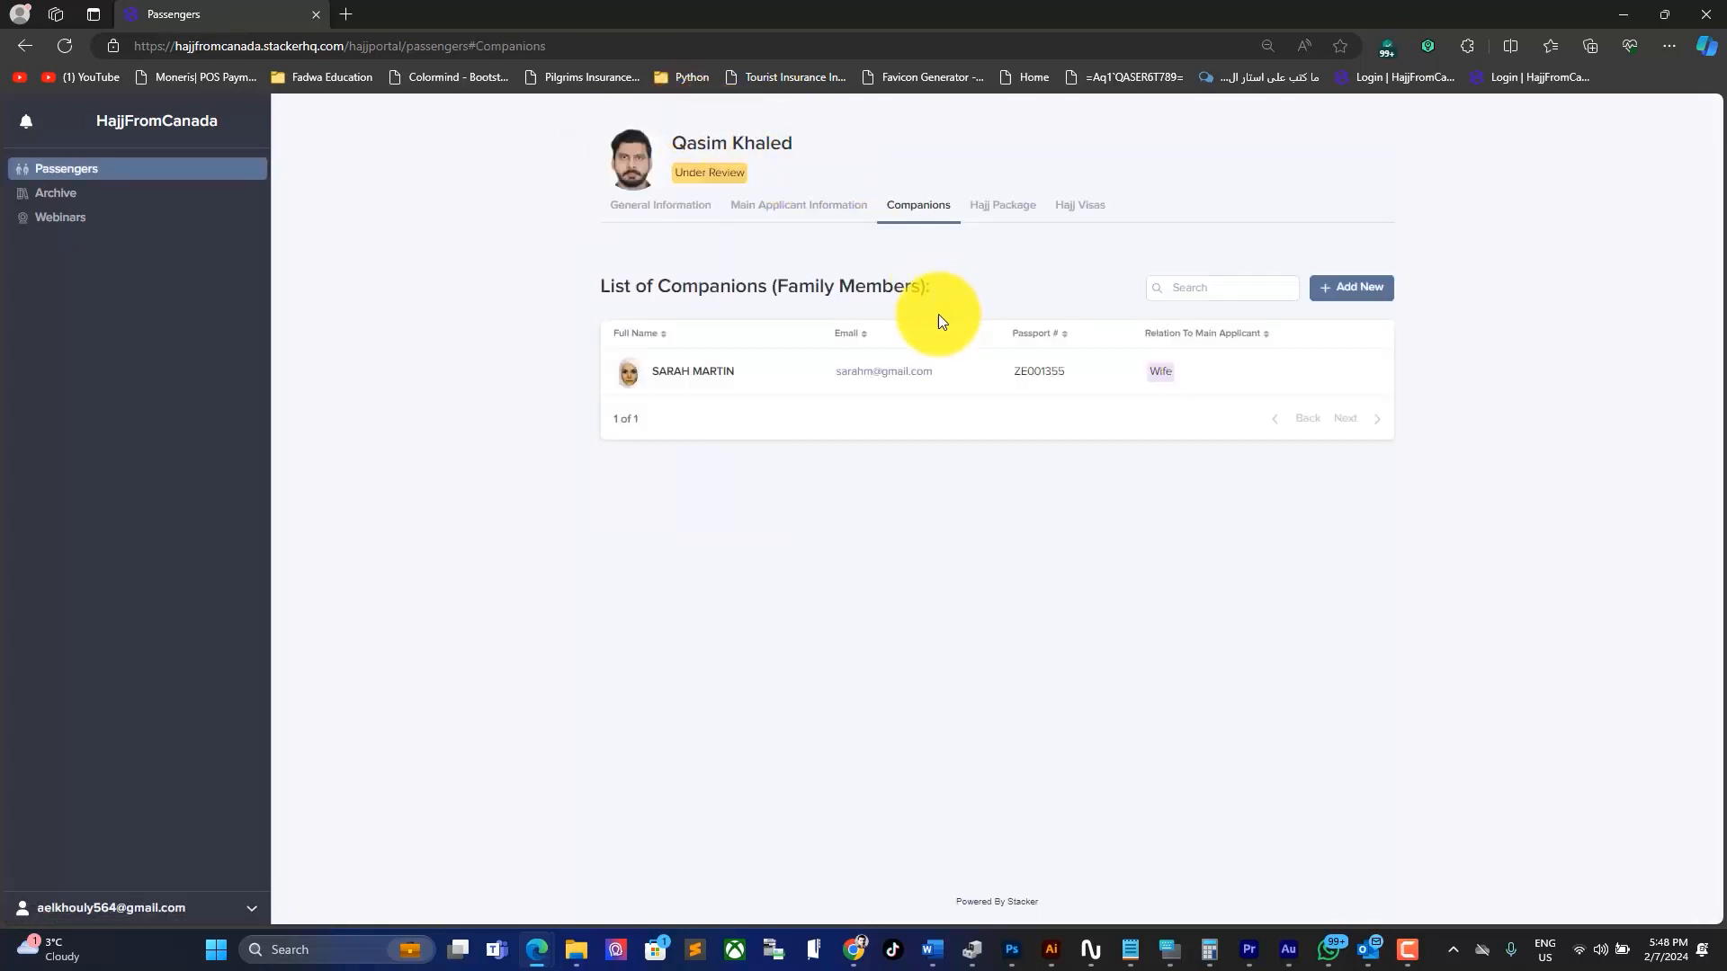
Step: Reload the applicant's profile page and verify the status badge changed from Under Review to Confirmed
double_click(769, 144)
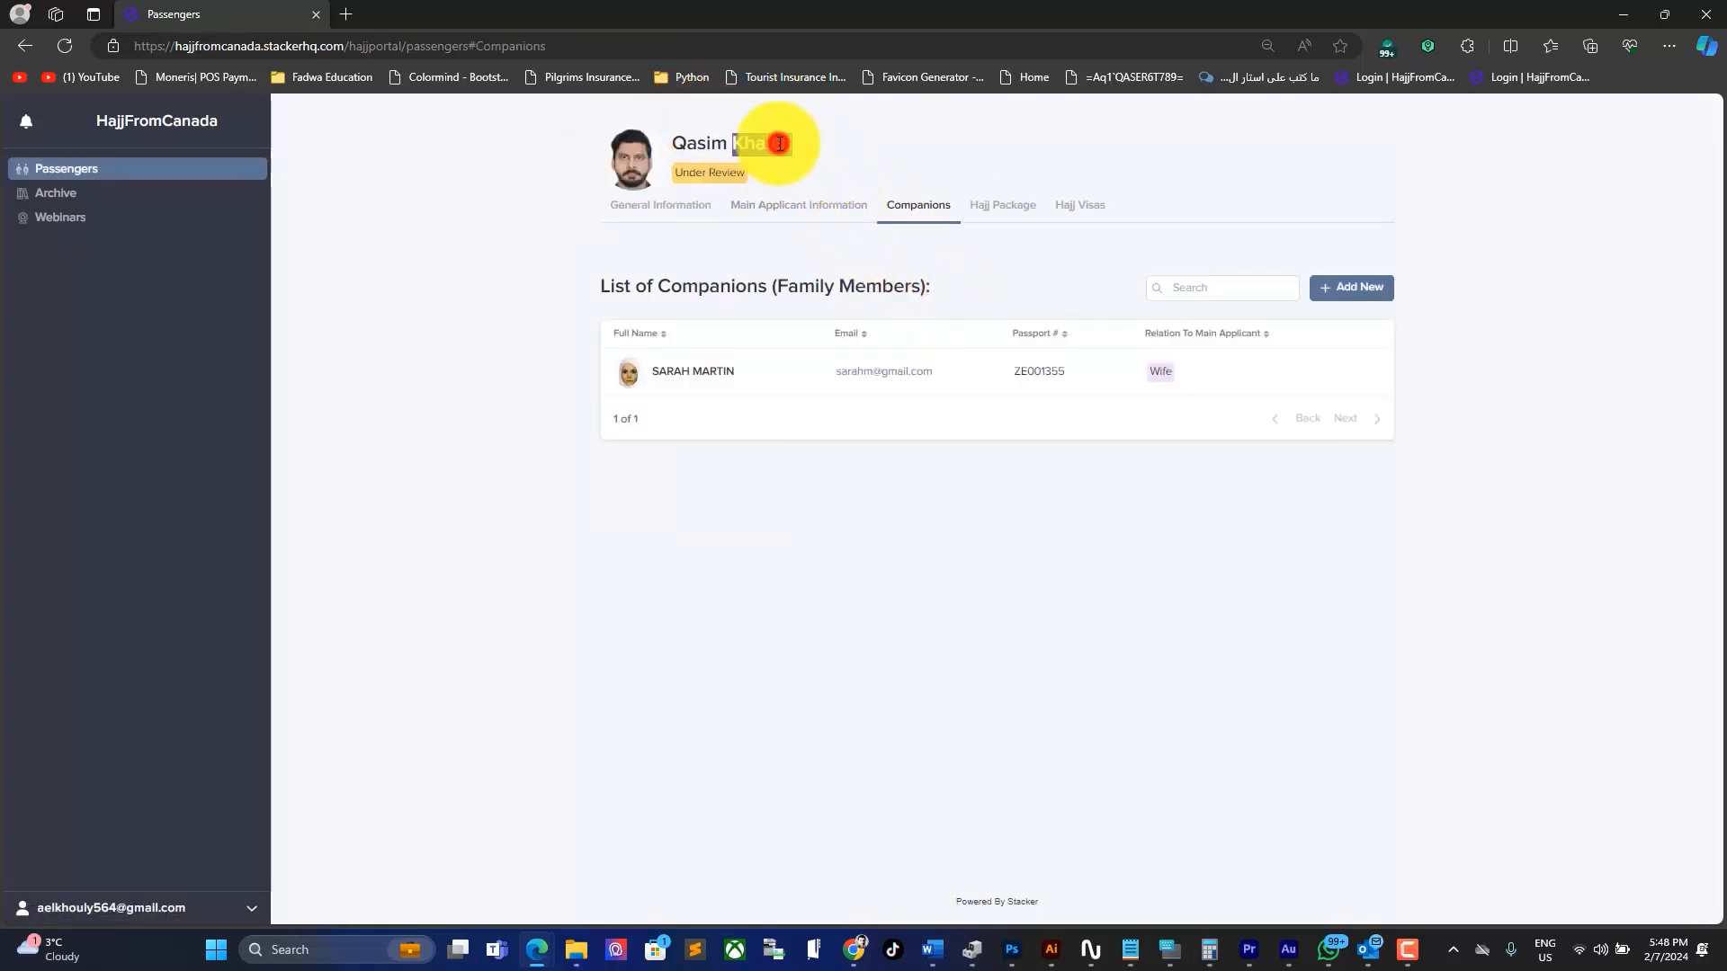
left_click(764, 168)
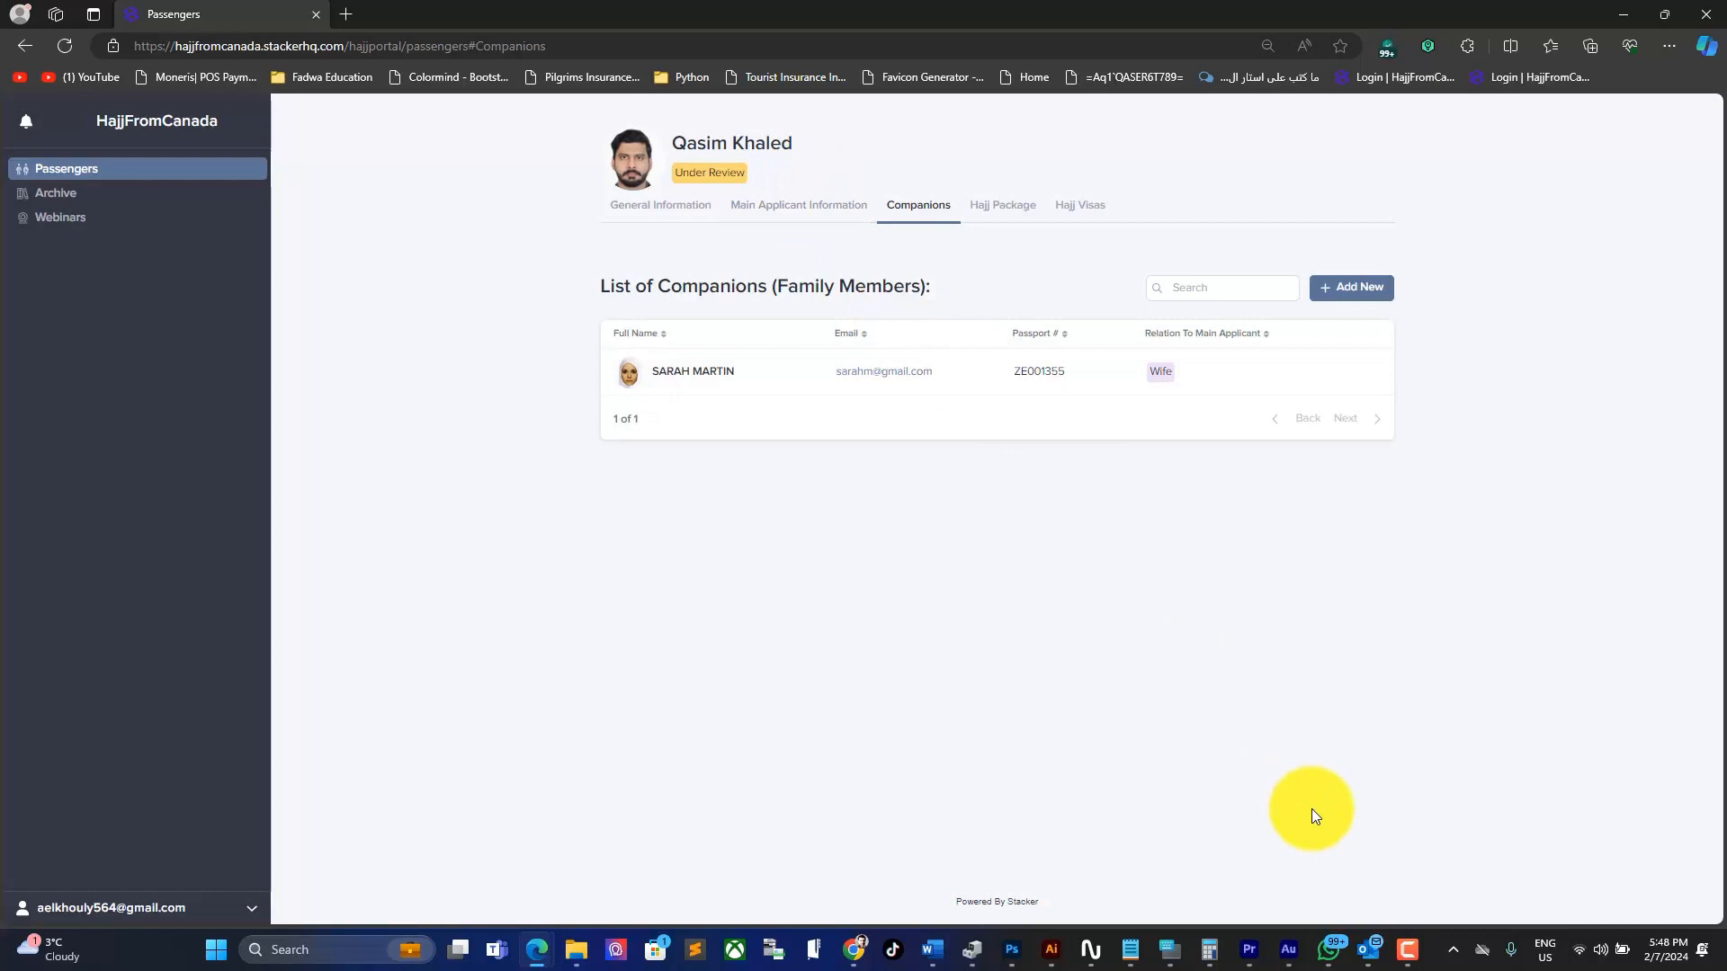
left_click(63, 47)
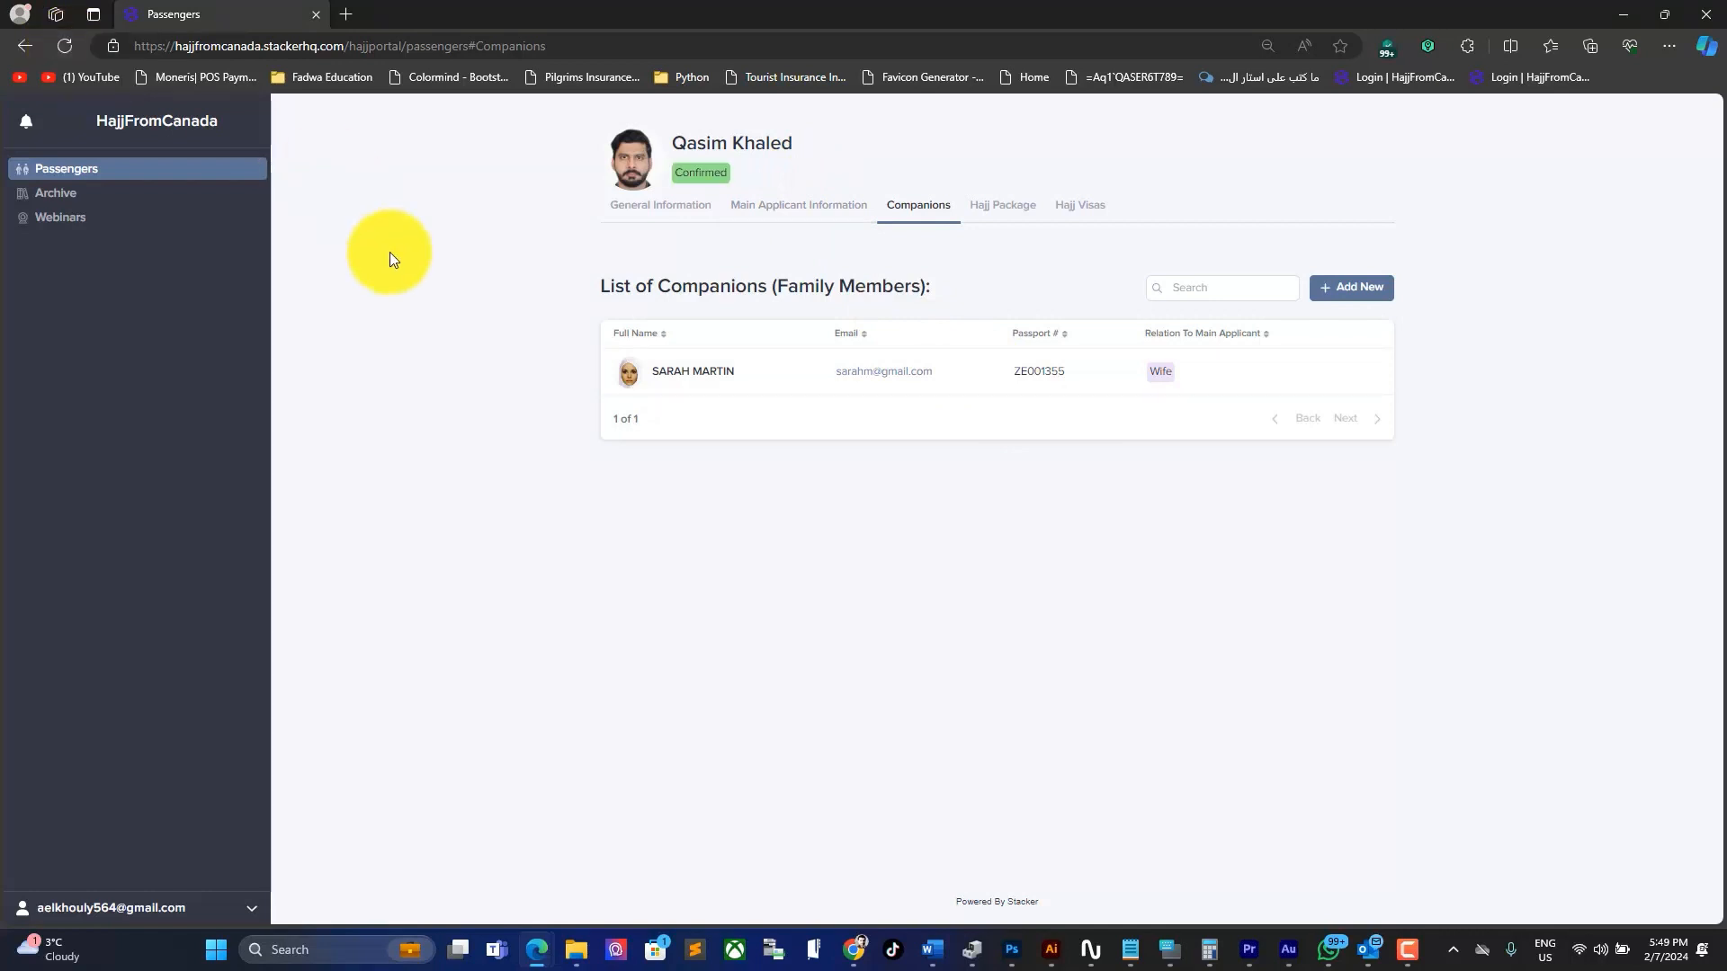
left_click_drag(668, 173, 743, 173)
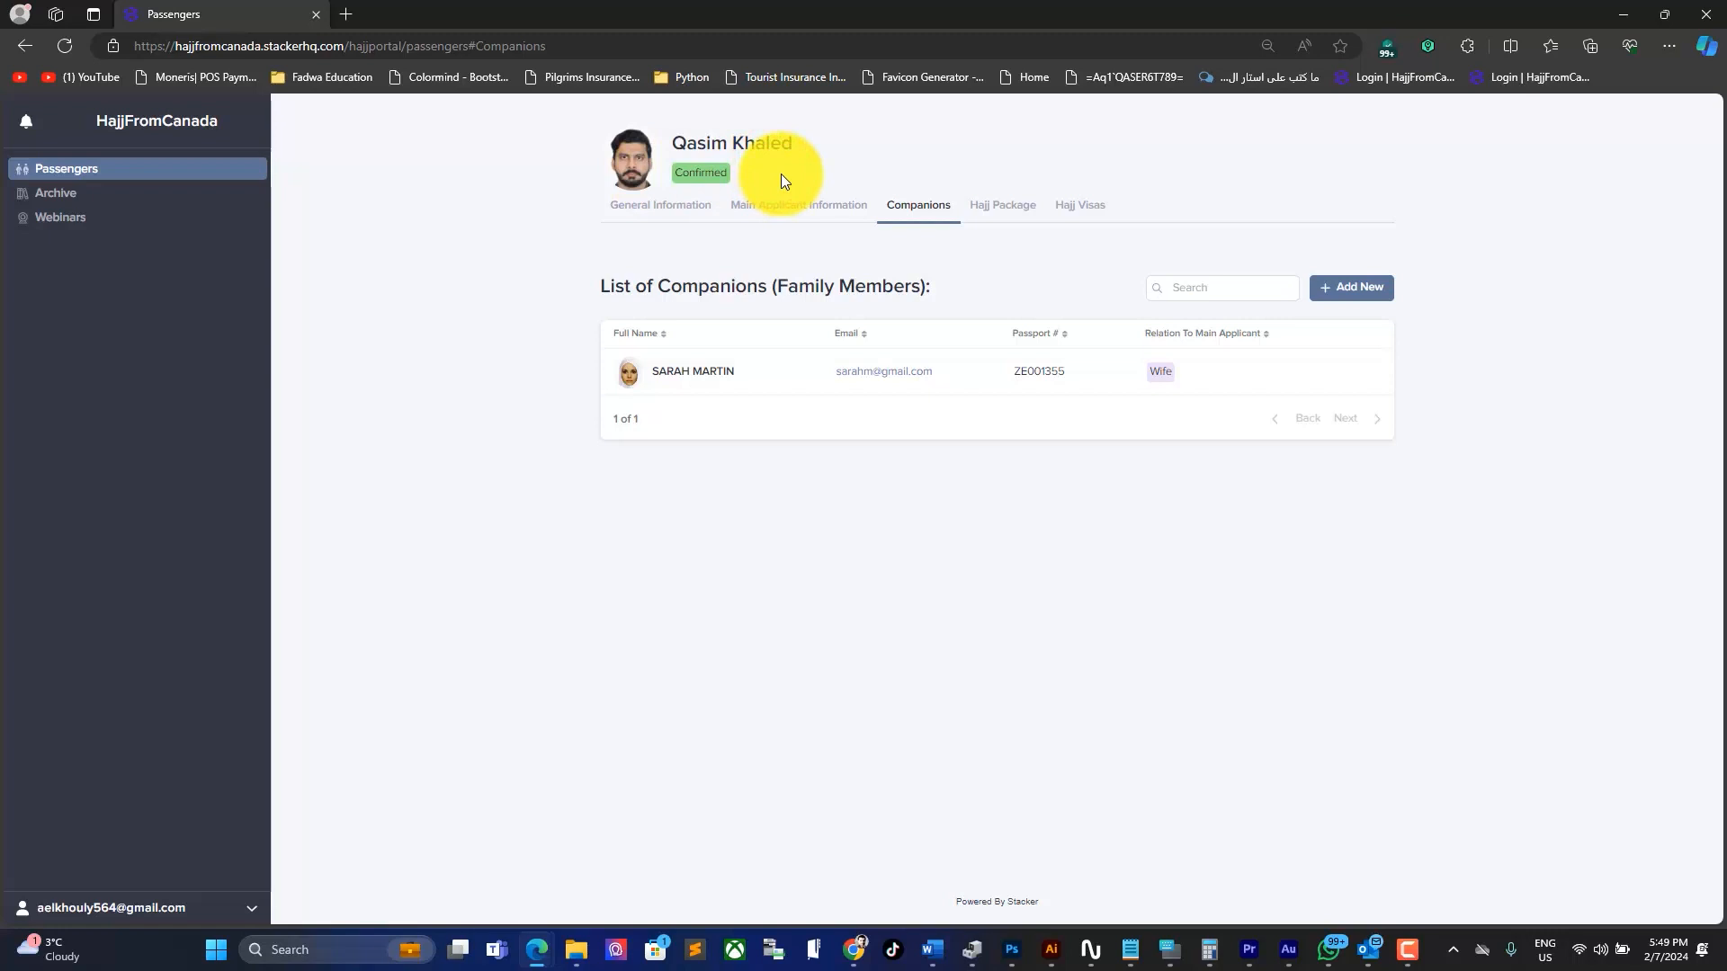
Step: Open Package 5 Elite (07–21 June 2024) from the 2024 Hajj packages and highlight its Non-Shifting - Luxury Nusuk category
left_click(1008, 214)
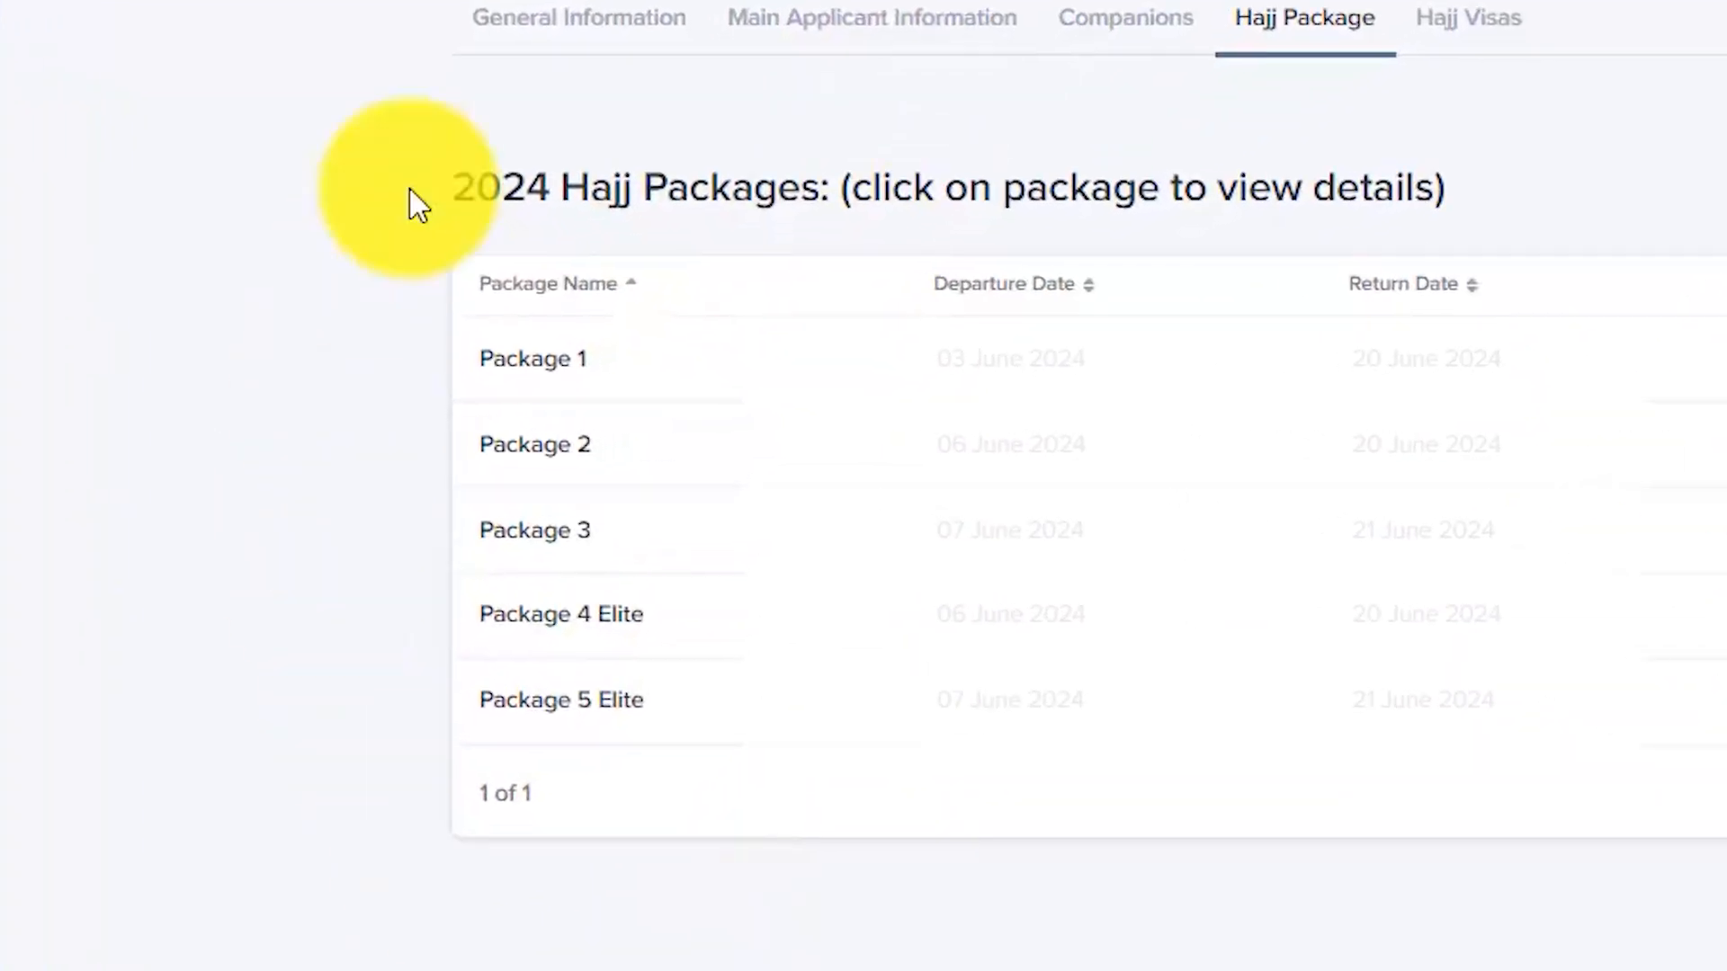
double_click(376, 221)
left_click(557, 702)
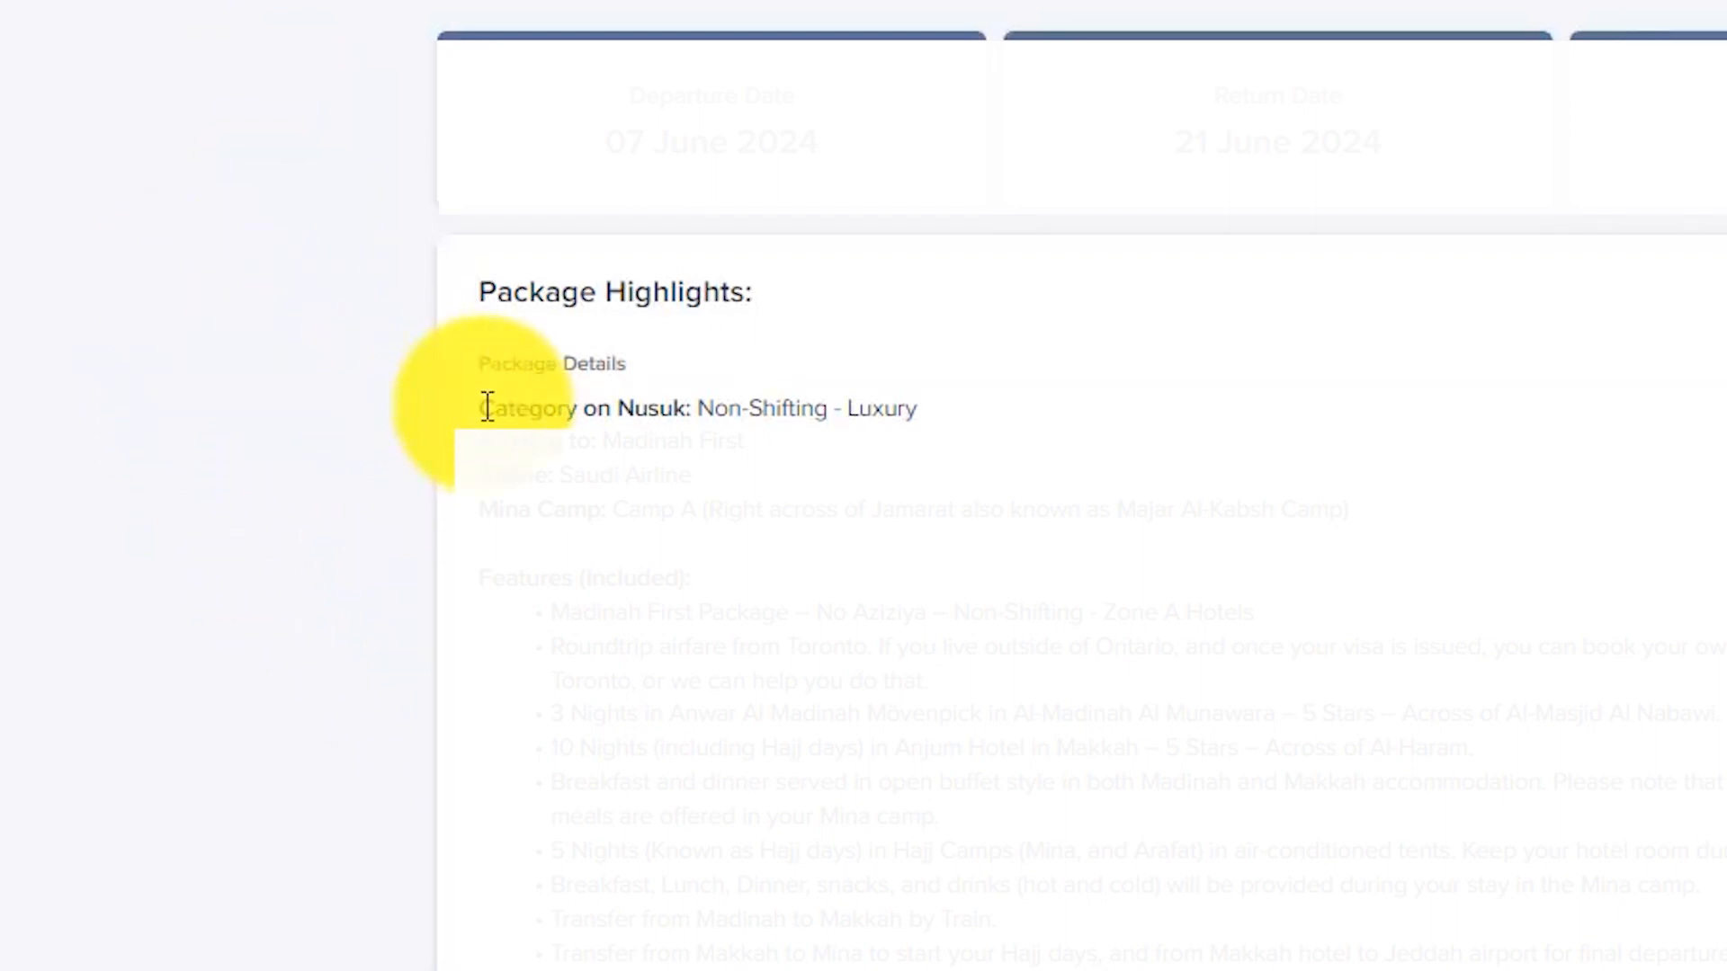
left_click_drag(486, 408, 945, 416)
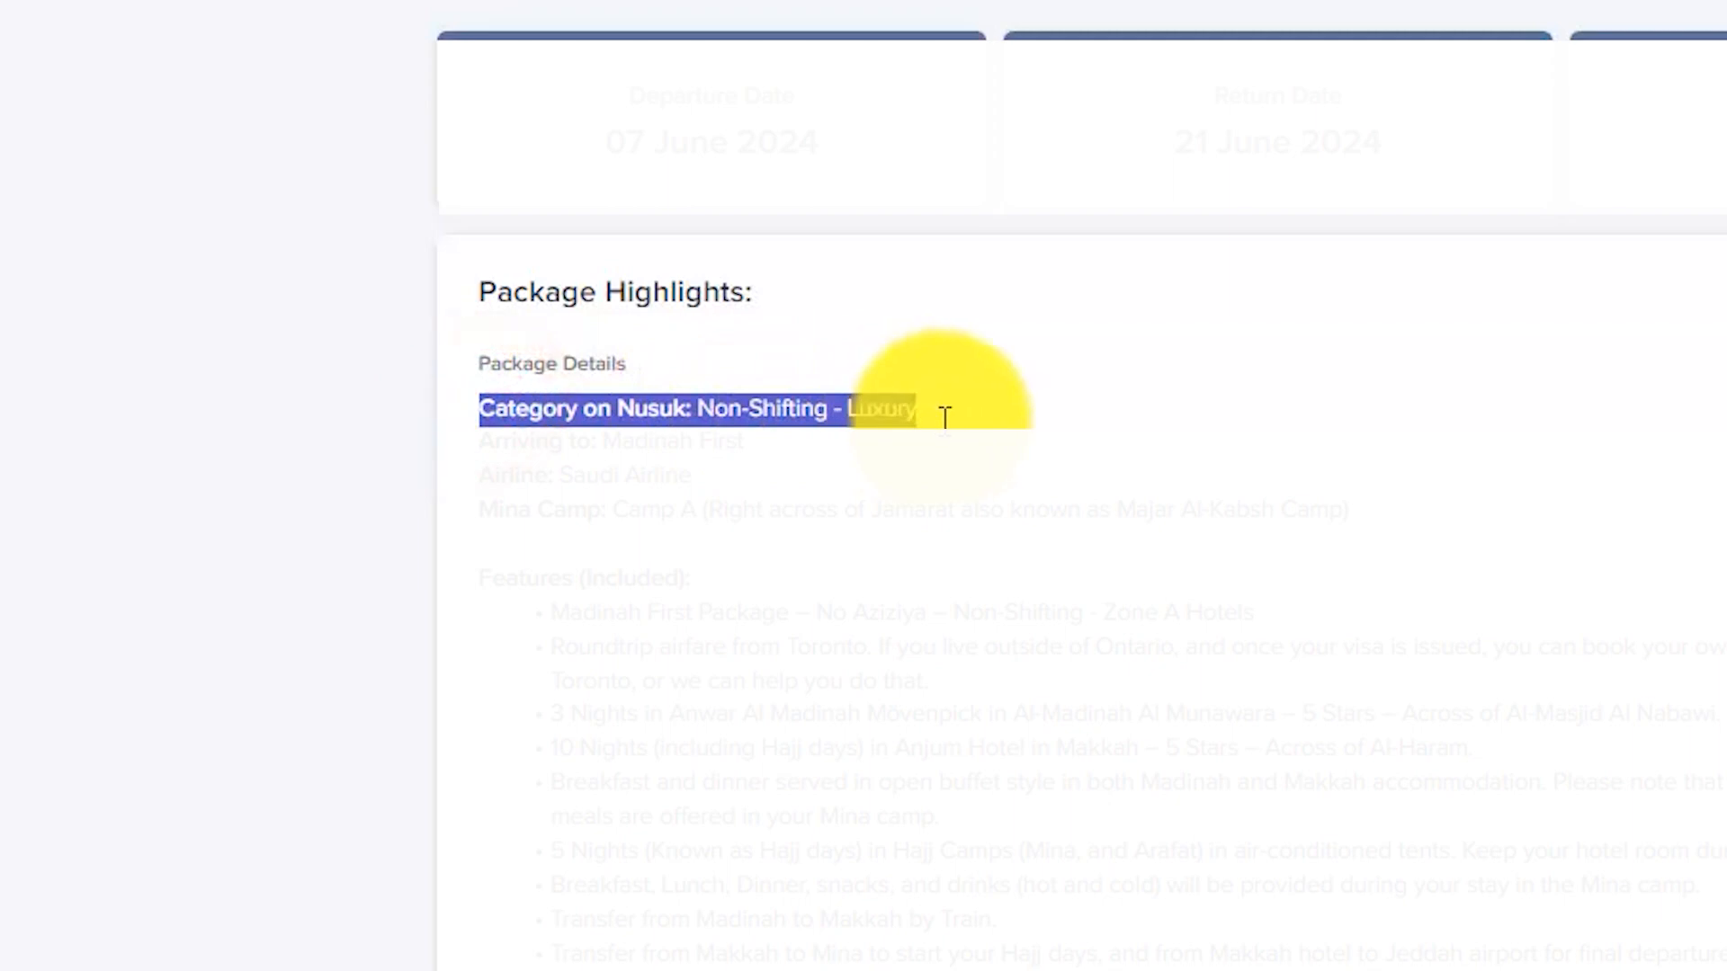